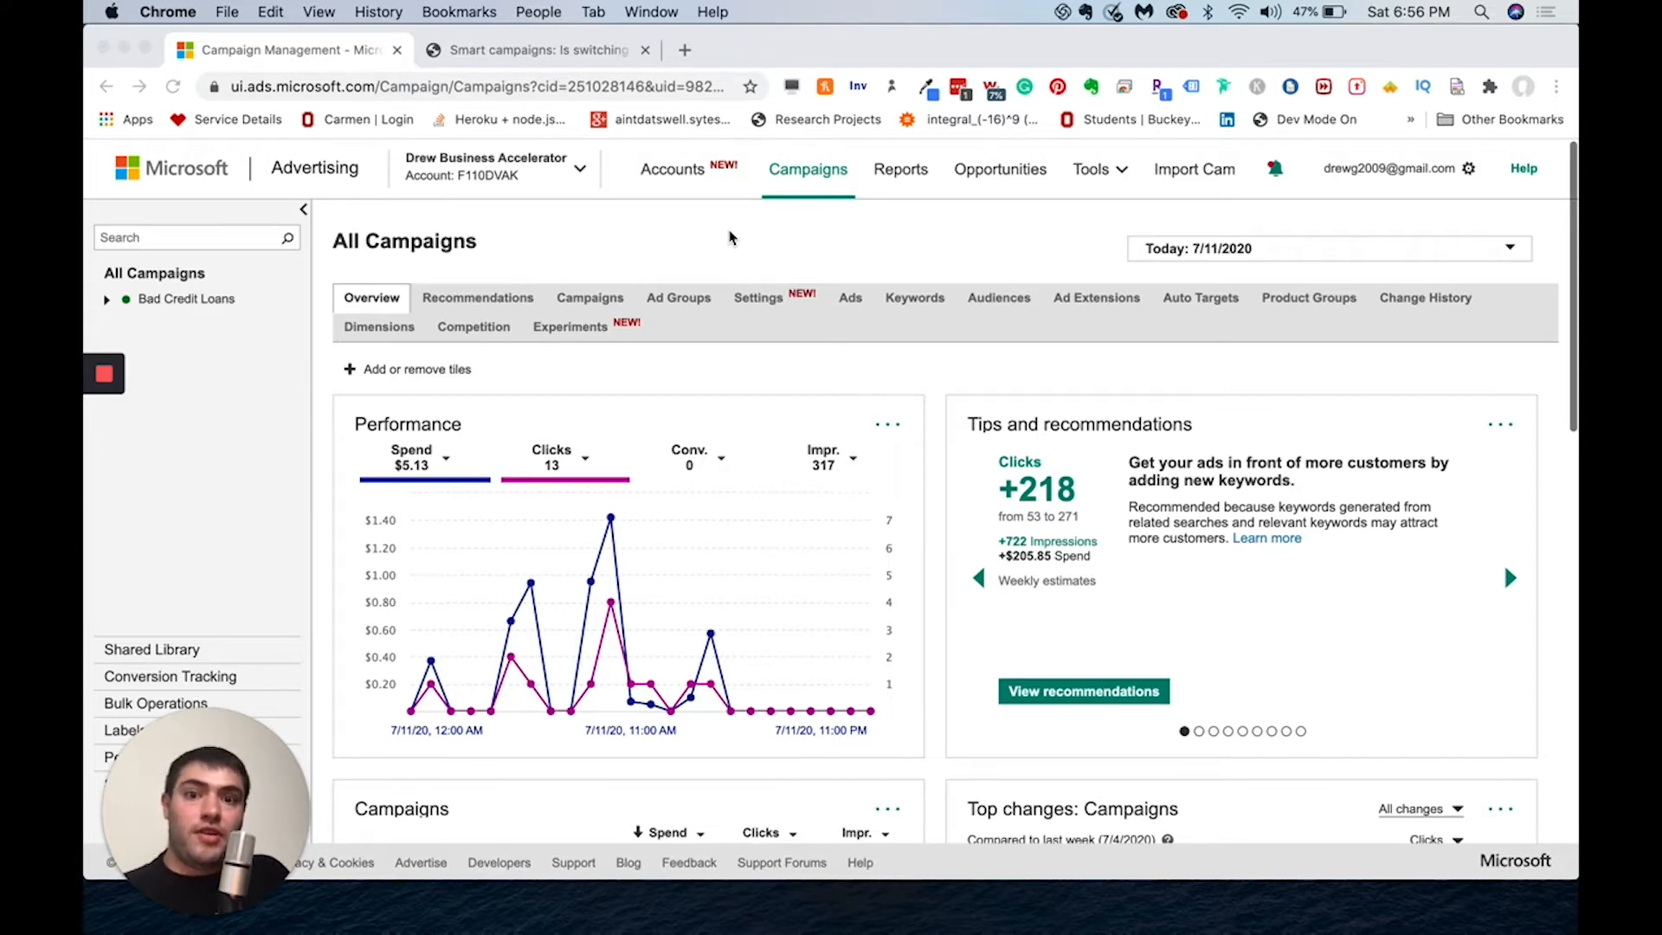
# Read the help article on switching from Smart Mode to Expert Mode, including the mode comparison table and the switching instructions
pyautogui.click(563, 54)
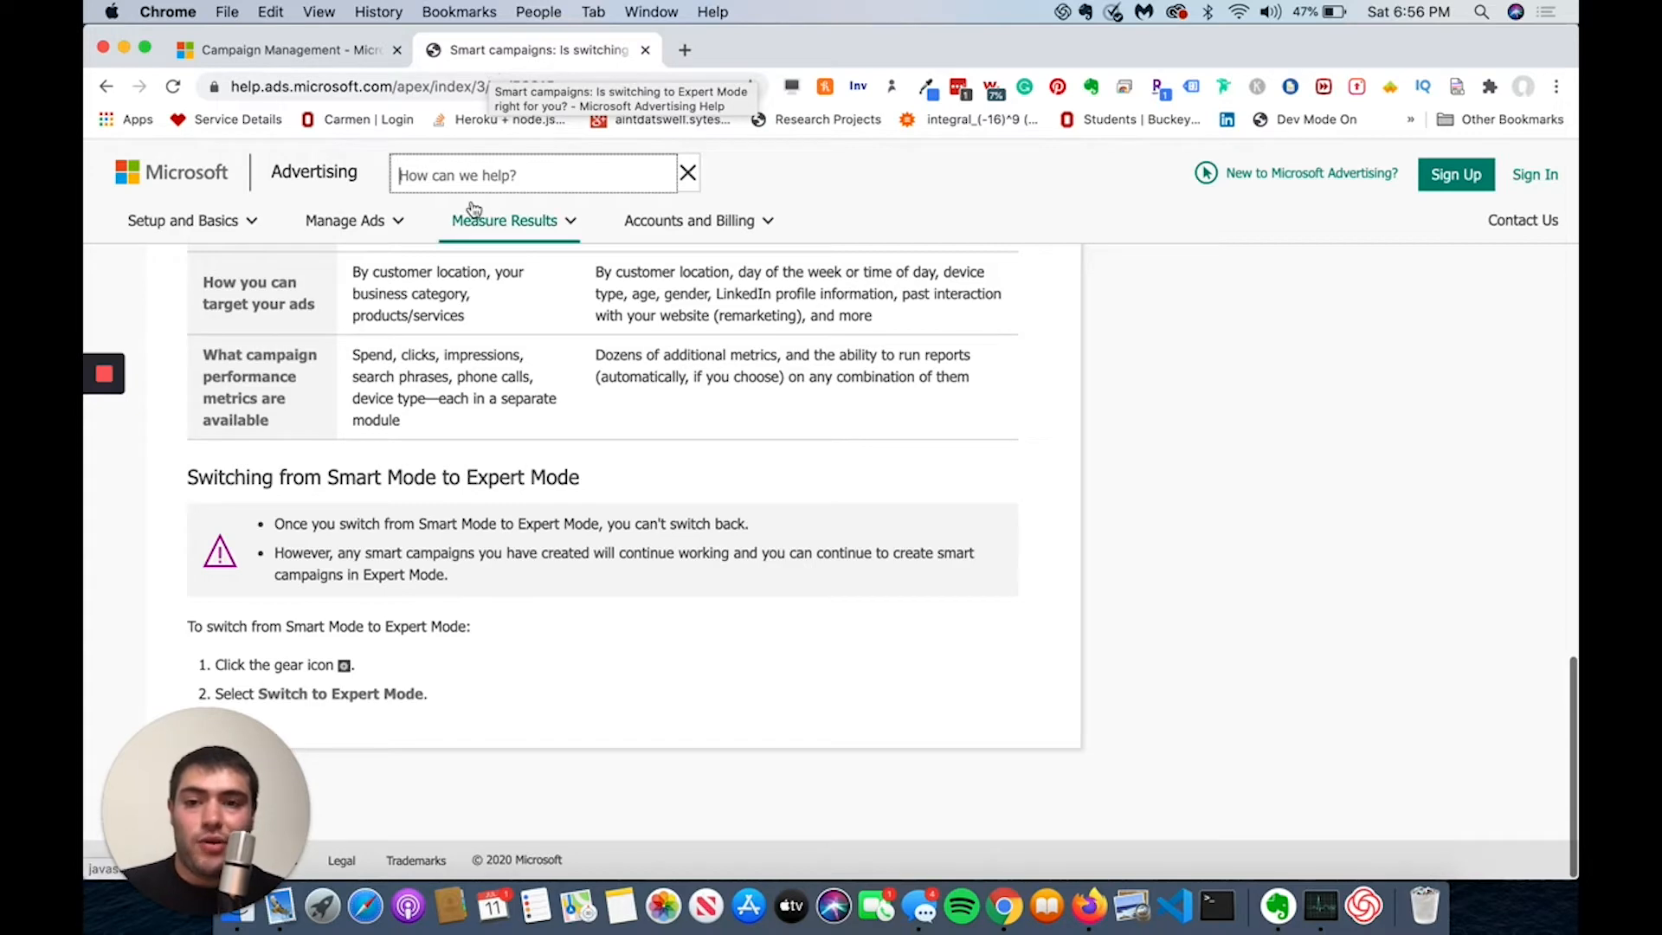
pyautogui.scroll(15, 459, 381)
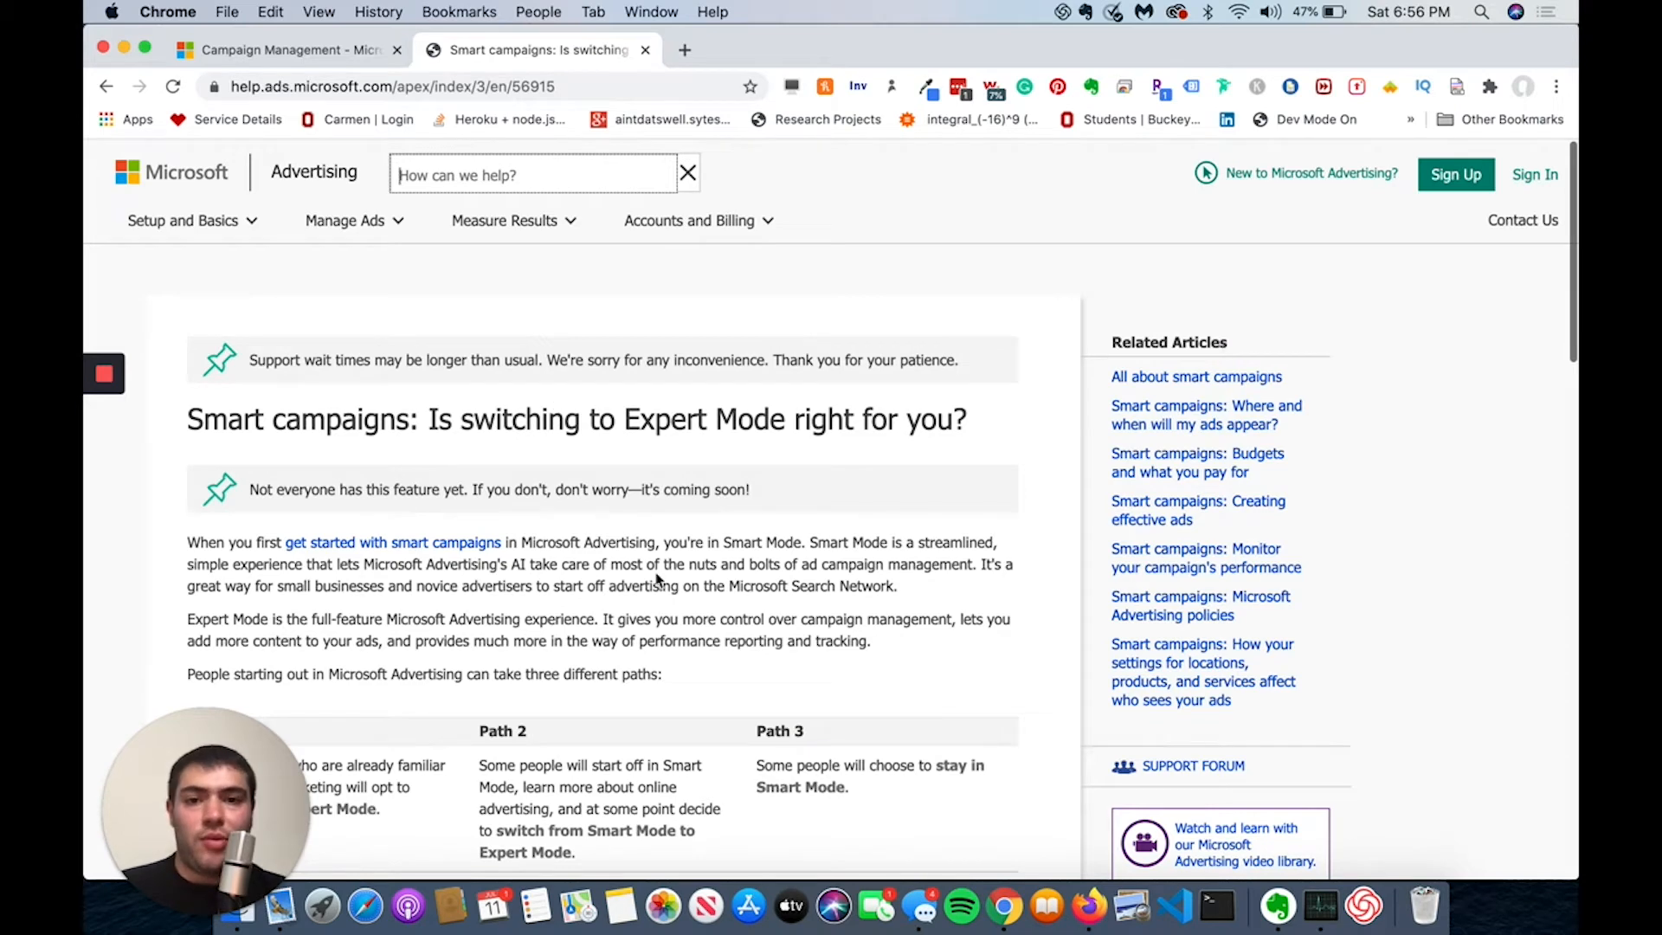
pyautogui.scroll(-2, 658, 580)
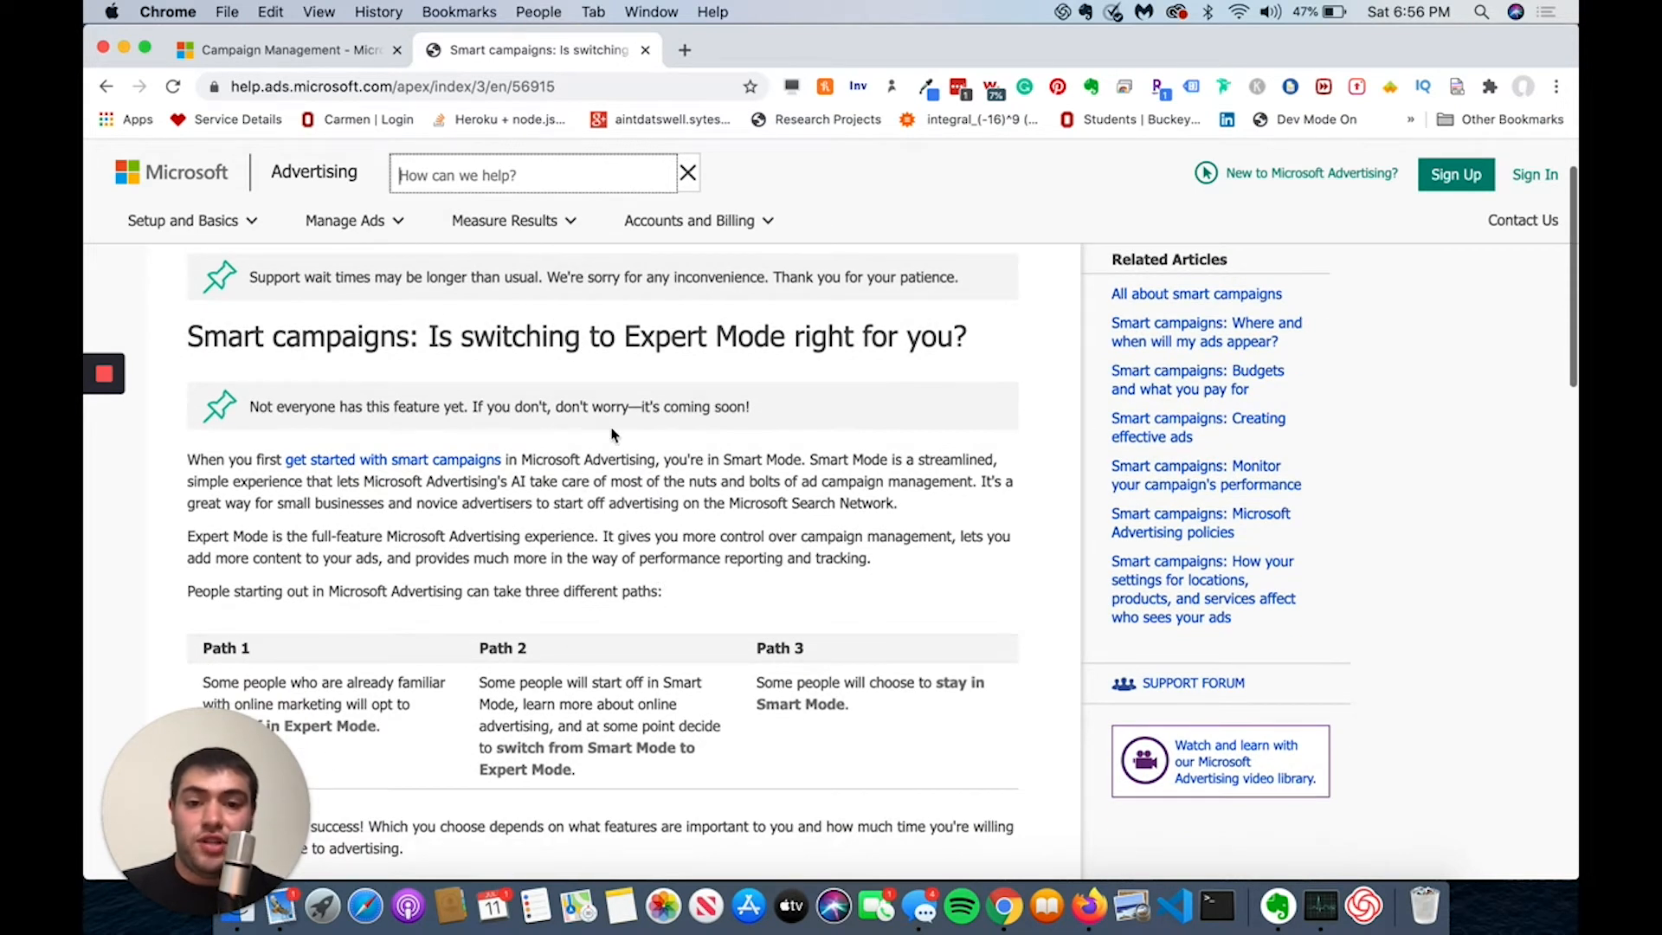
pyautogui.scroll(-3, 611, 433)
pyautogui.scroll(-20, 611, 430)
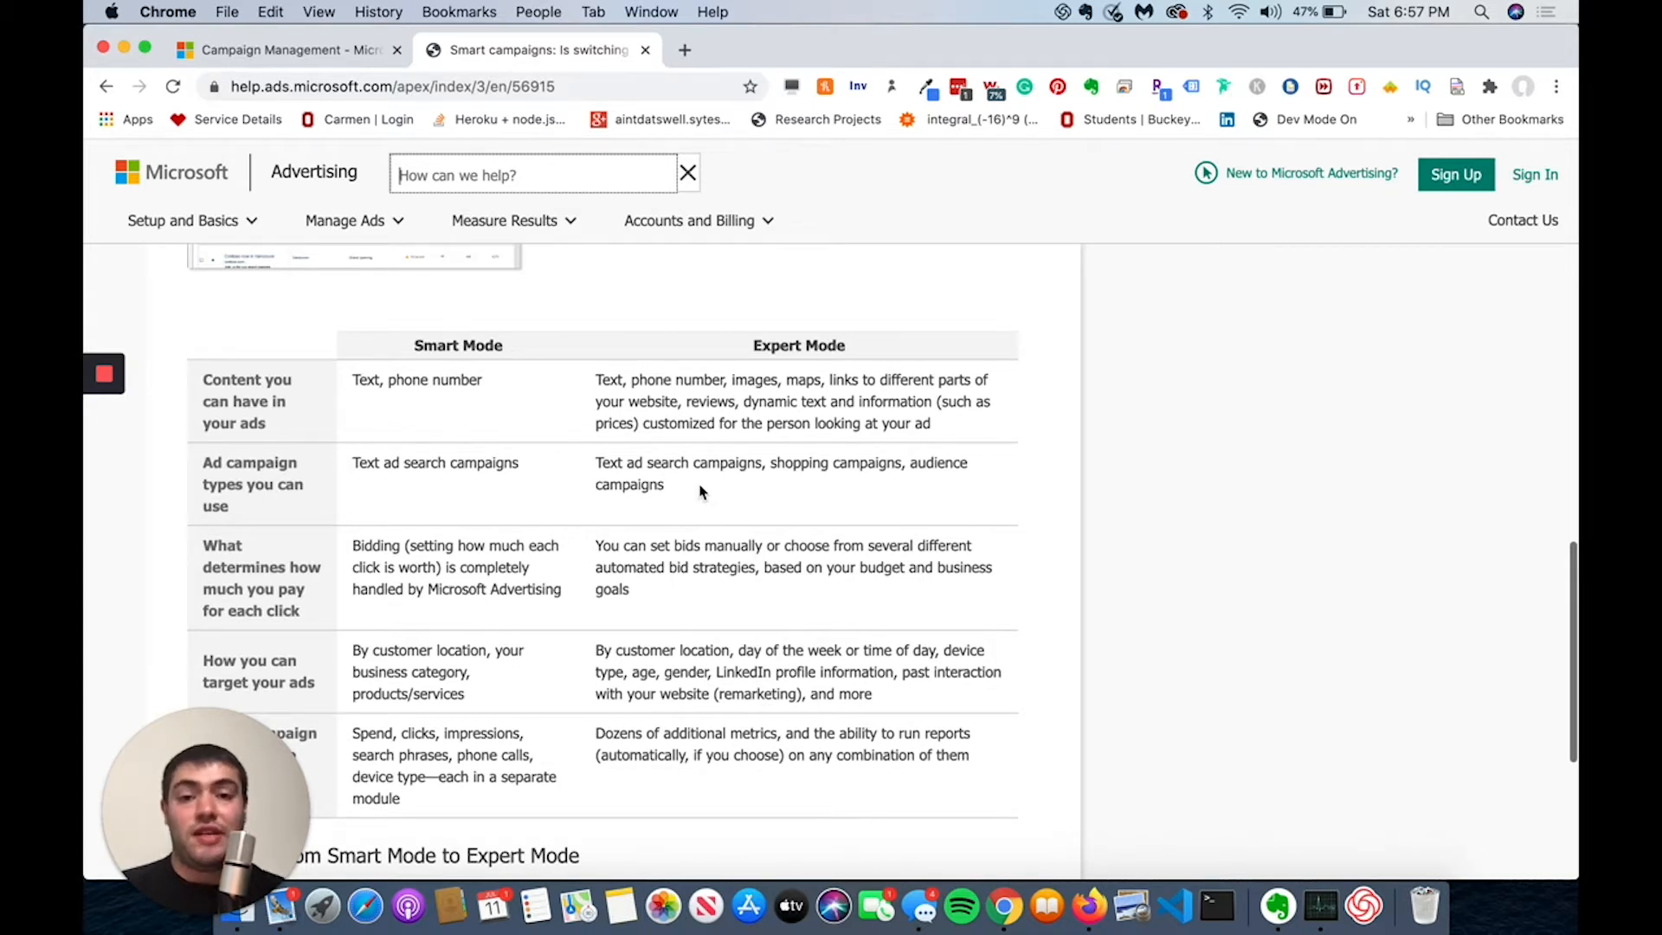
pyautogui.scroll(-3, 701, 491)
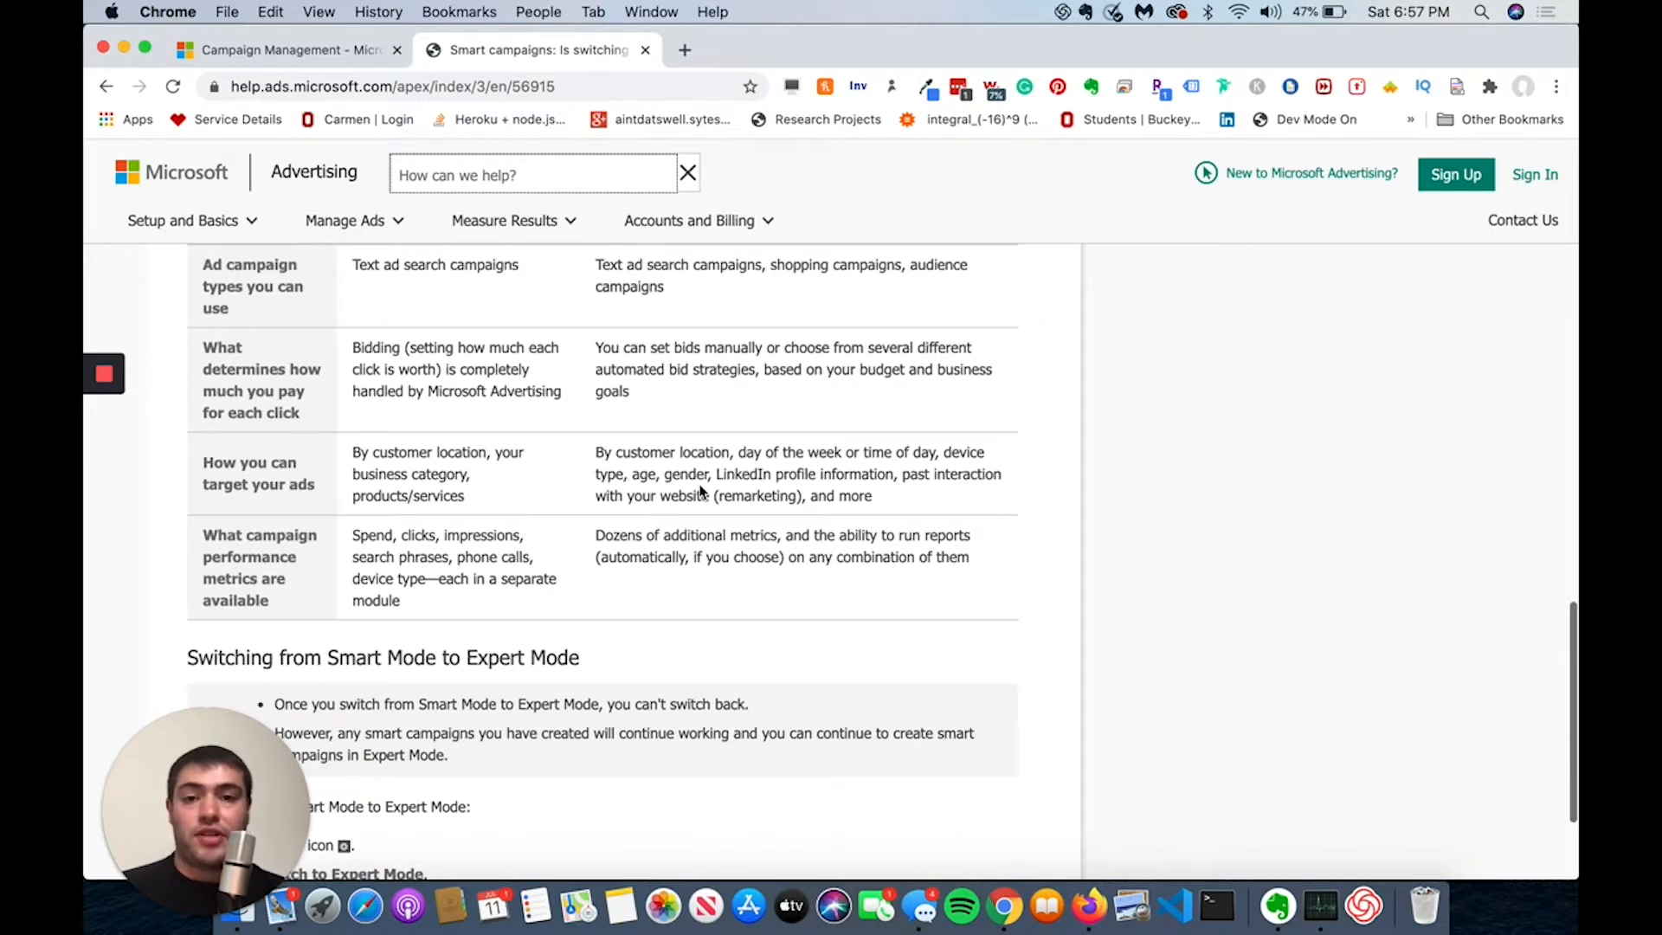
pyautogui.scroll(-3, 701, 490)
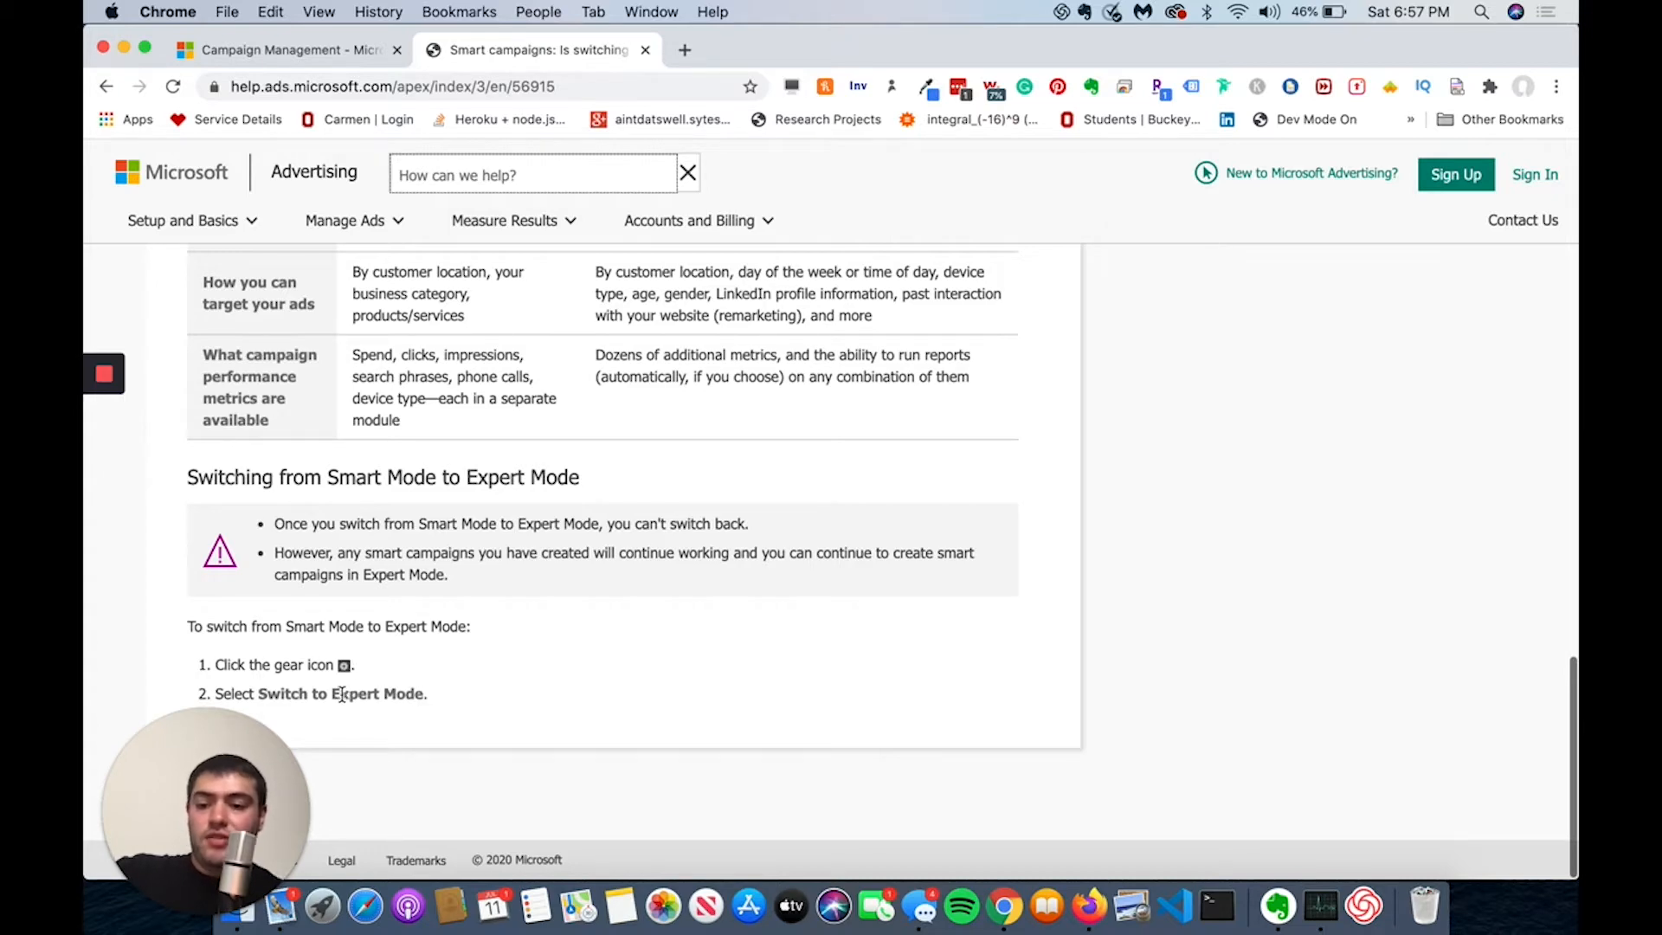
# Return to the Campaign Management page and open the account's settings options
pyautogui.click(349, 50)
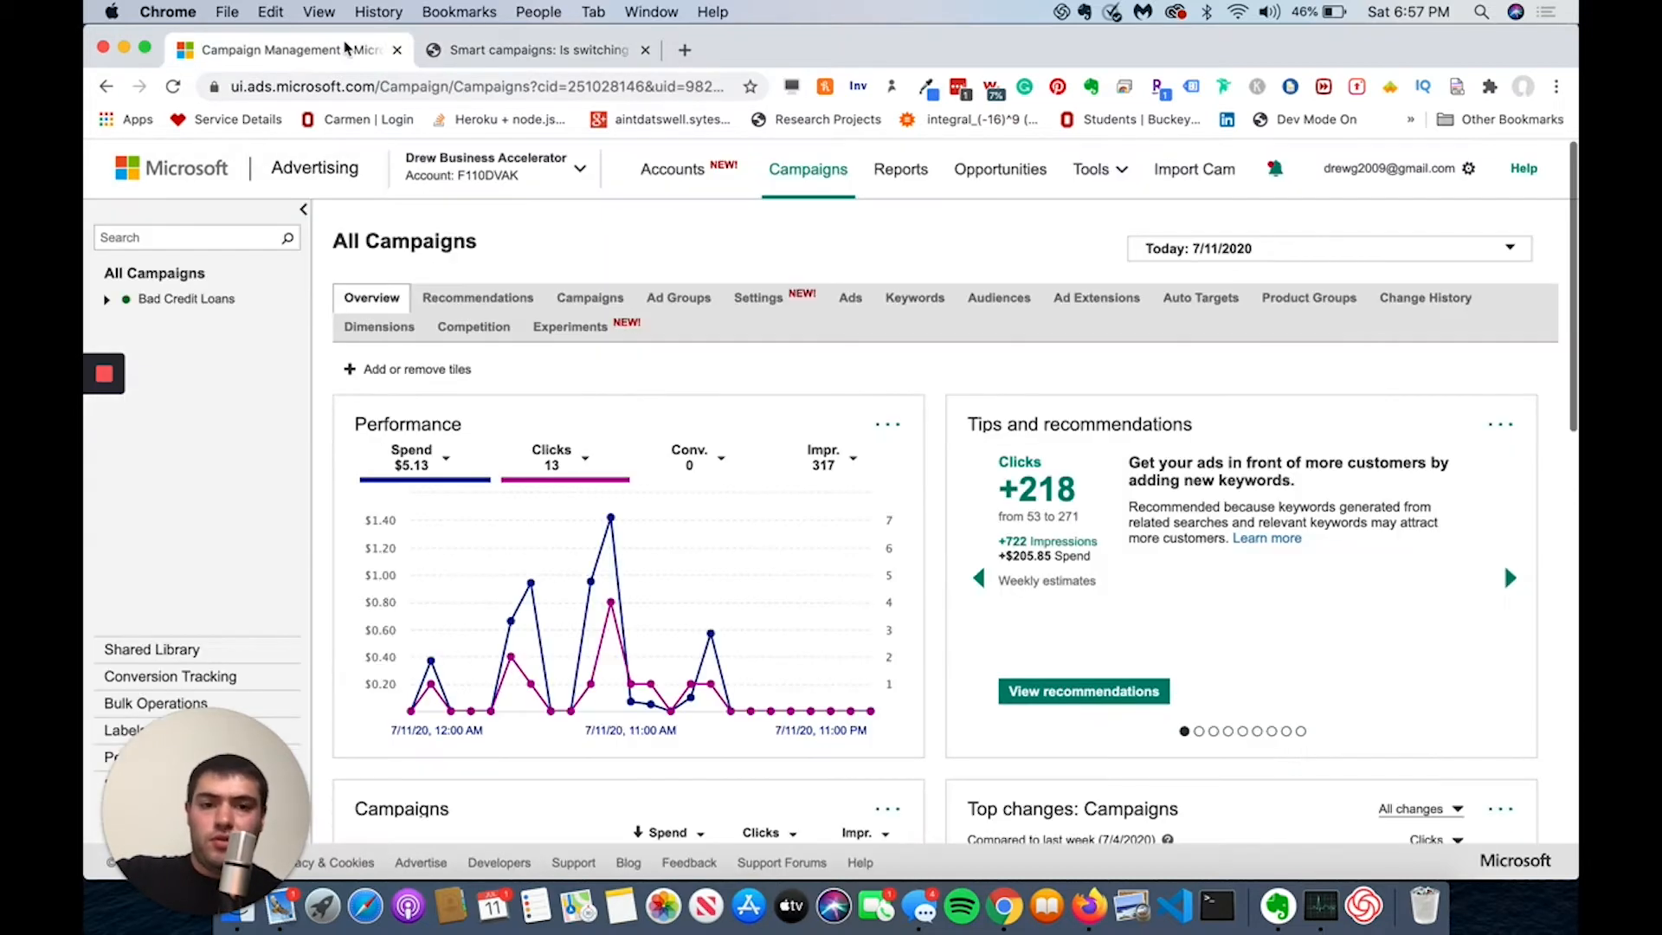
pyautogui.click(1469, 174)
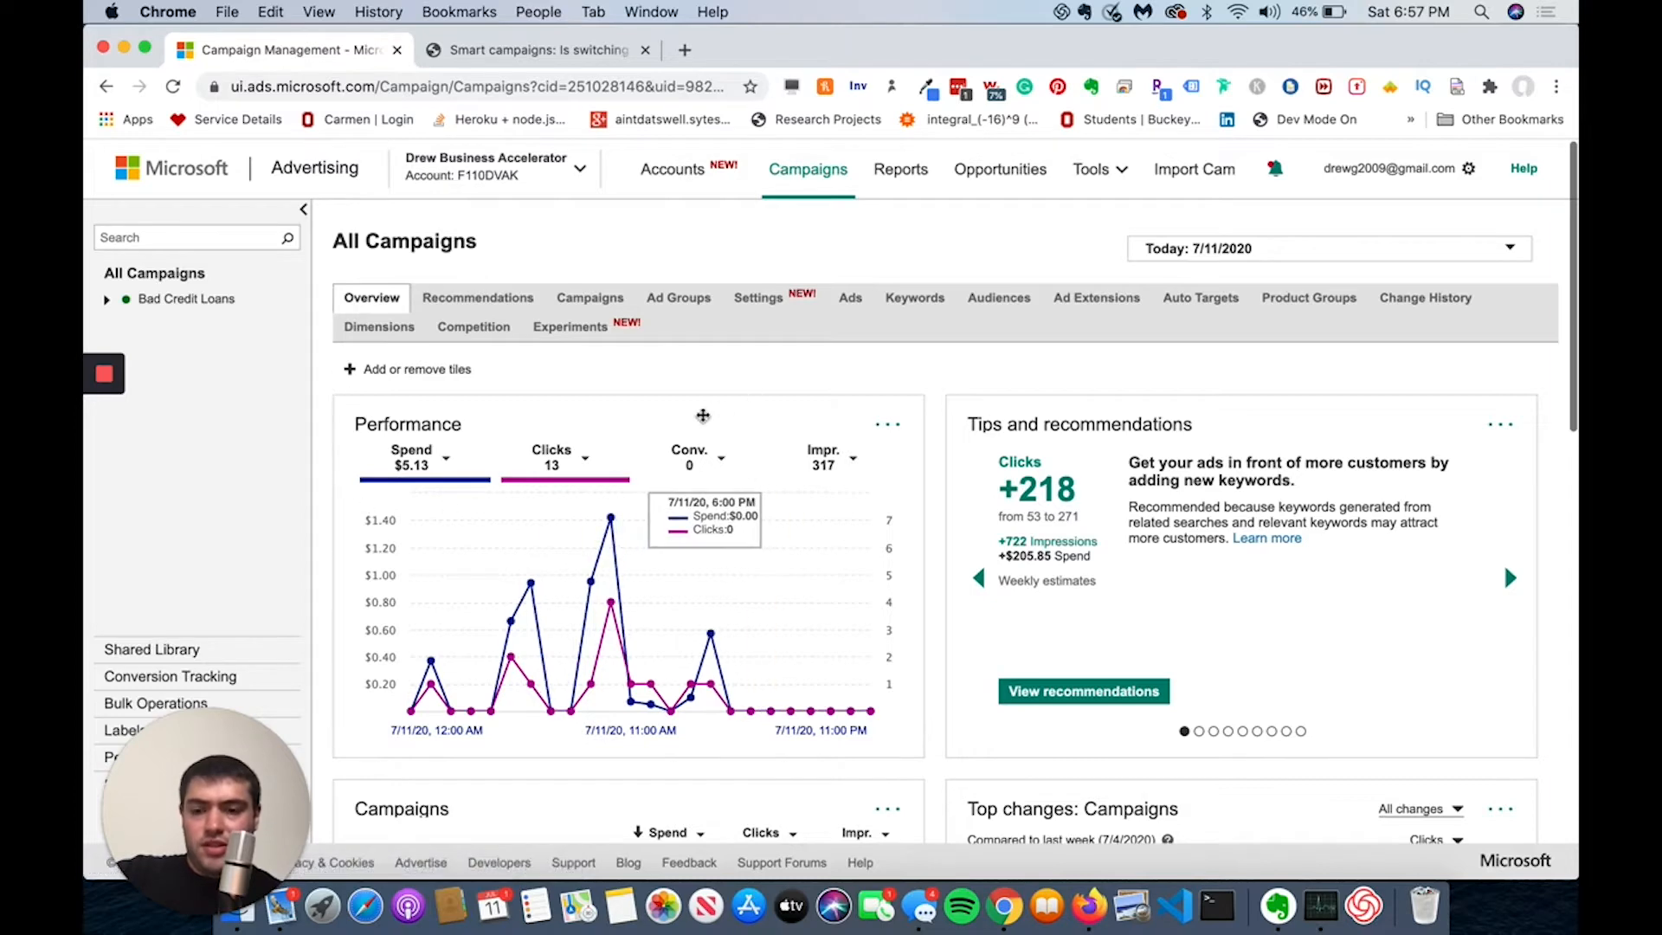
# Review the campaigns overview and add the conversions and impressions metrics to the Performance chart
pyautogui.scroll(-1, 701, 416)
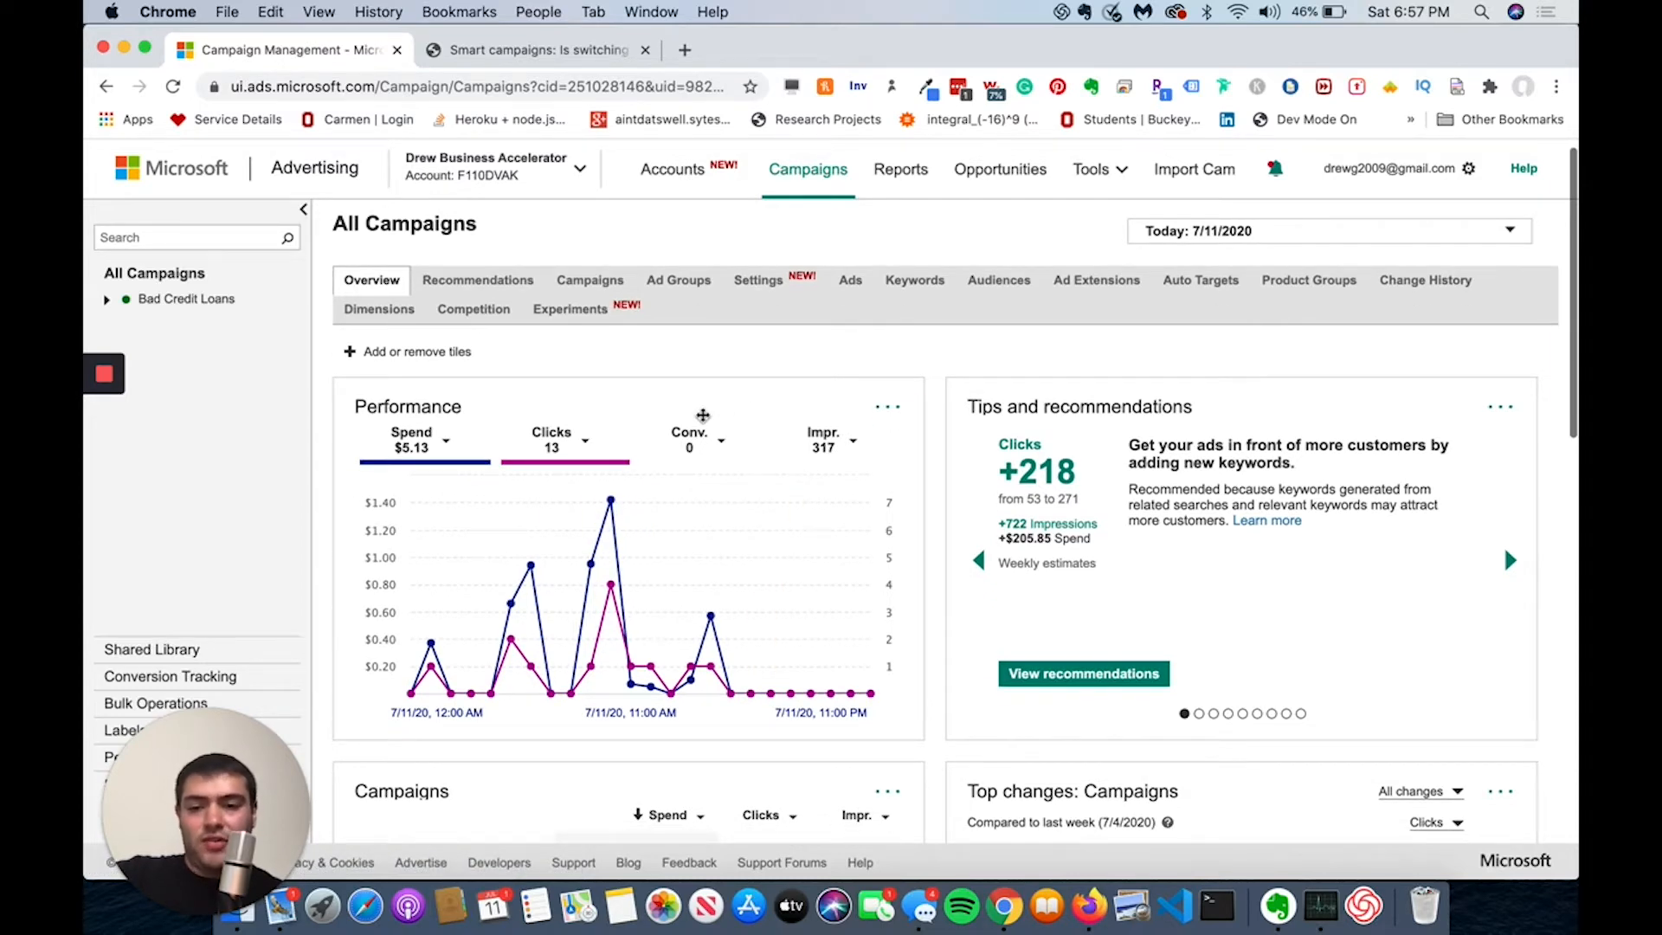
pyautogui.scroll(-5, 701, 416)
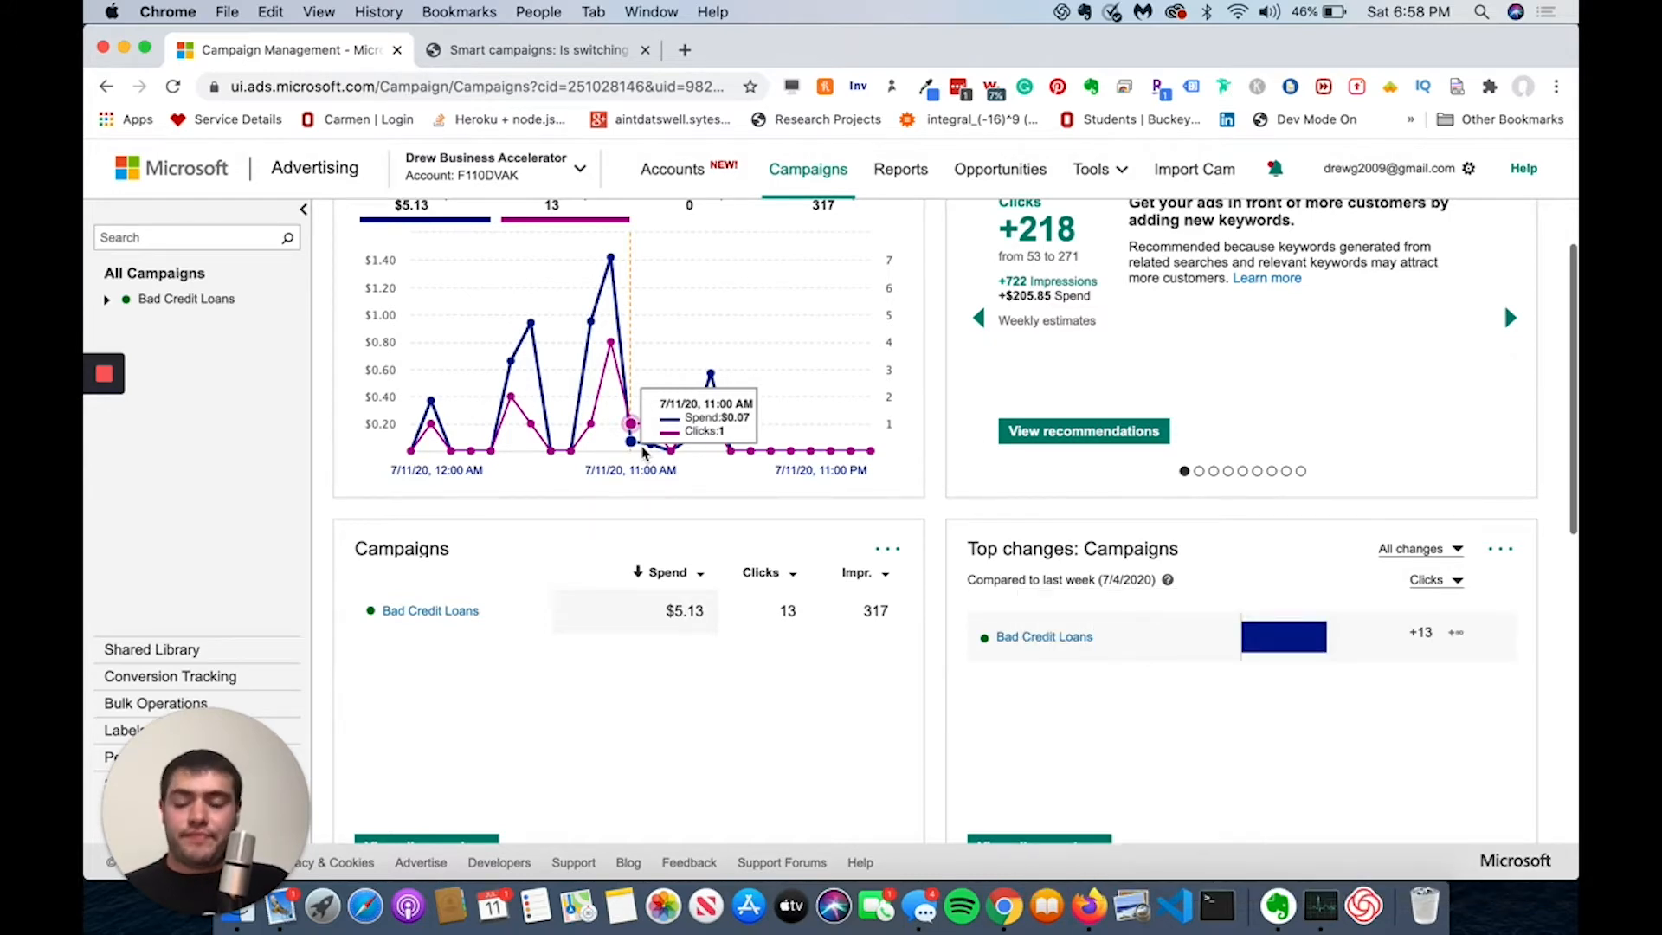
pyautogui.scroll(3, 643, 452)
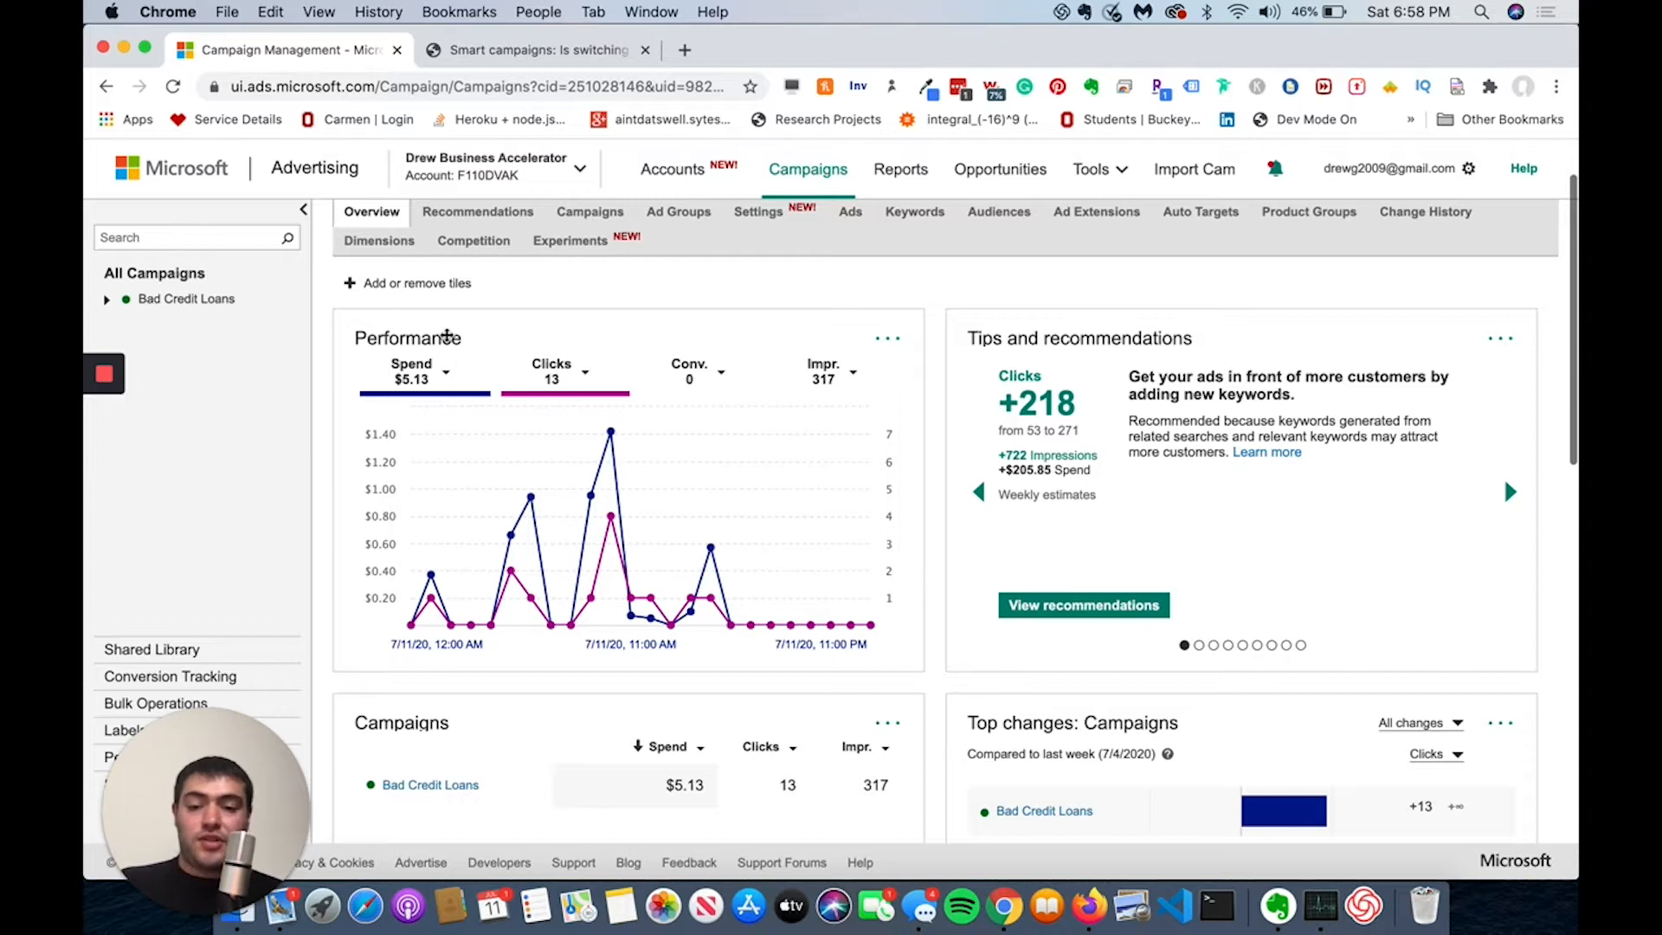
pyautogui.scroll(1, 447, 333)
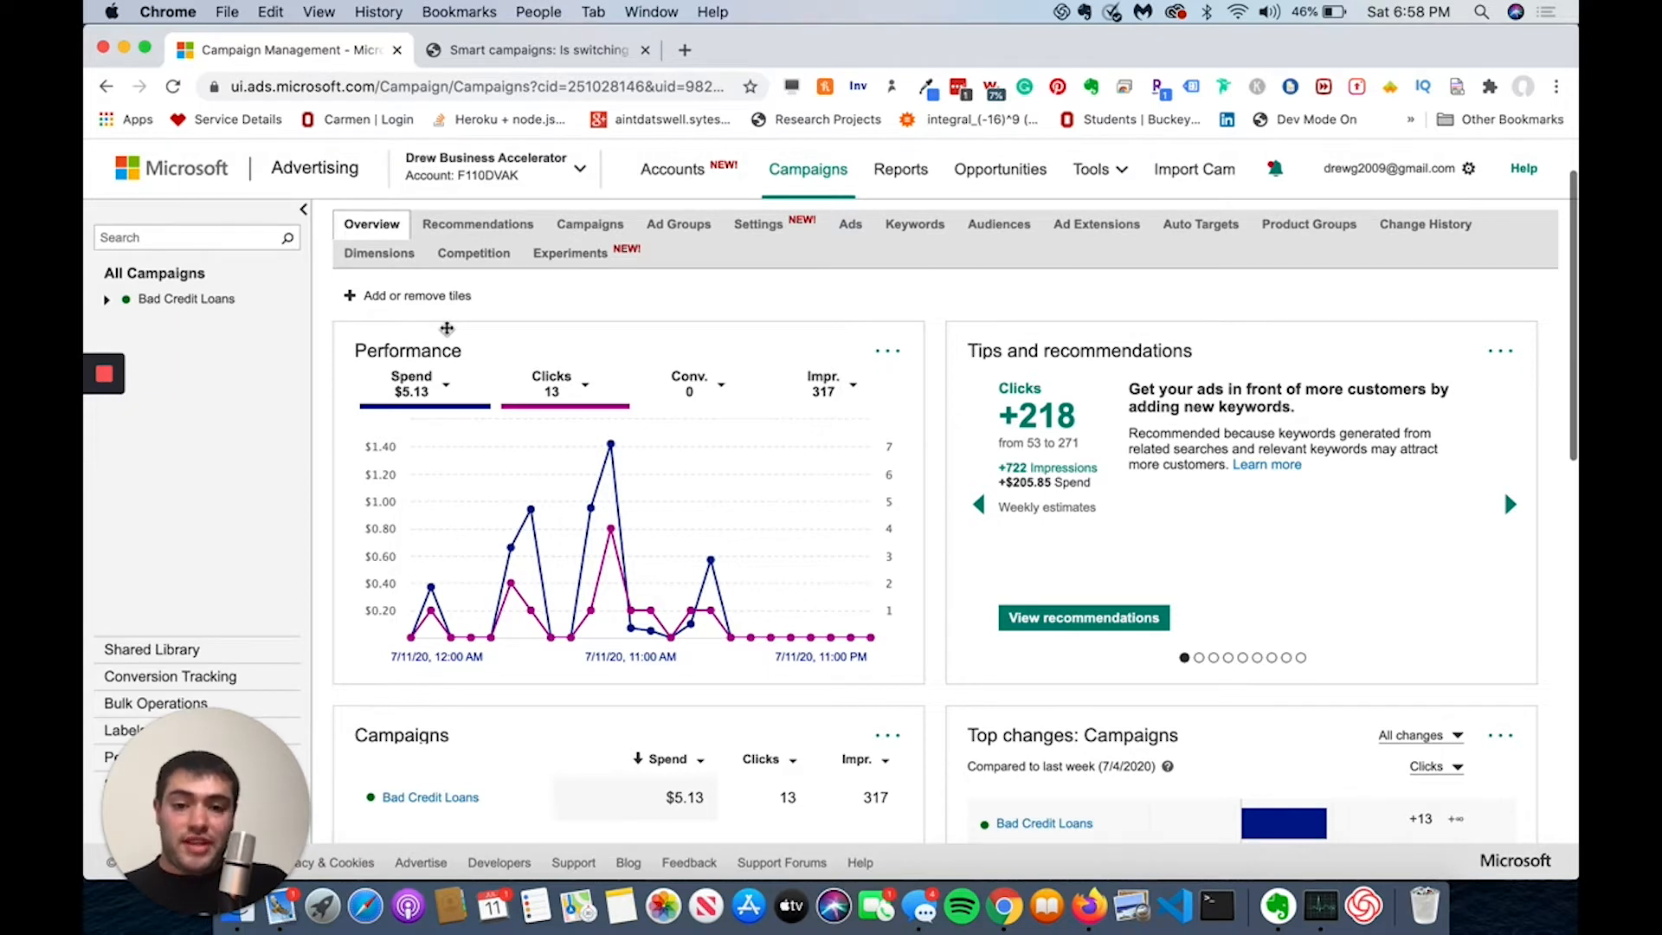
pyautogui.click(716, 405)
pyautogui.click(806, 386)
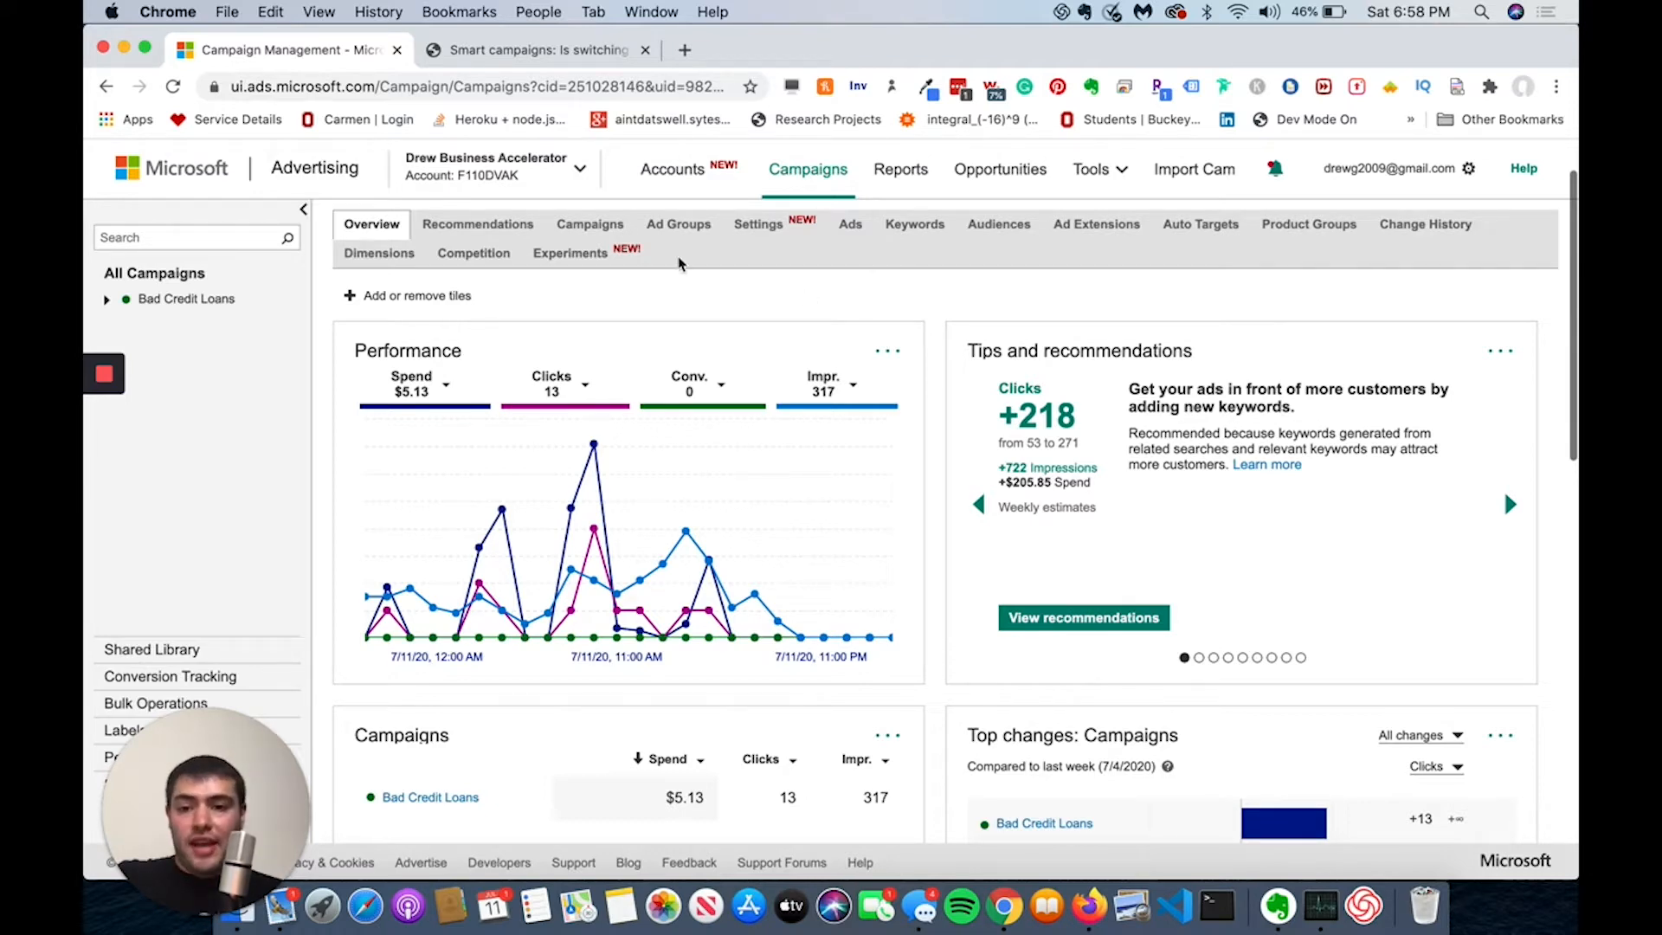
# Start creating a new campaign with the goal "Visits to my website"
pyautogui.click(592, 226)
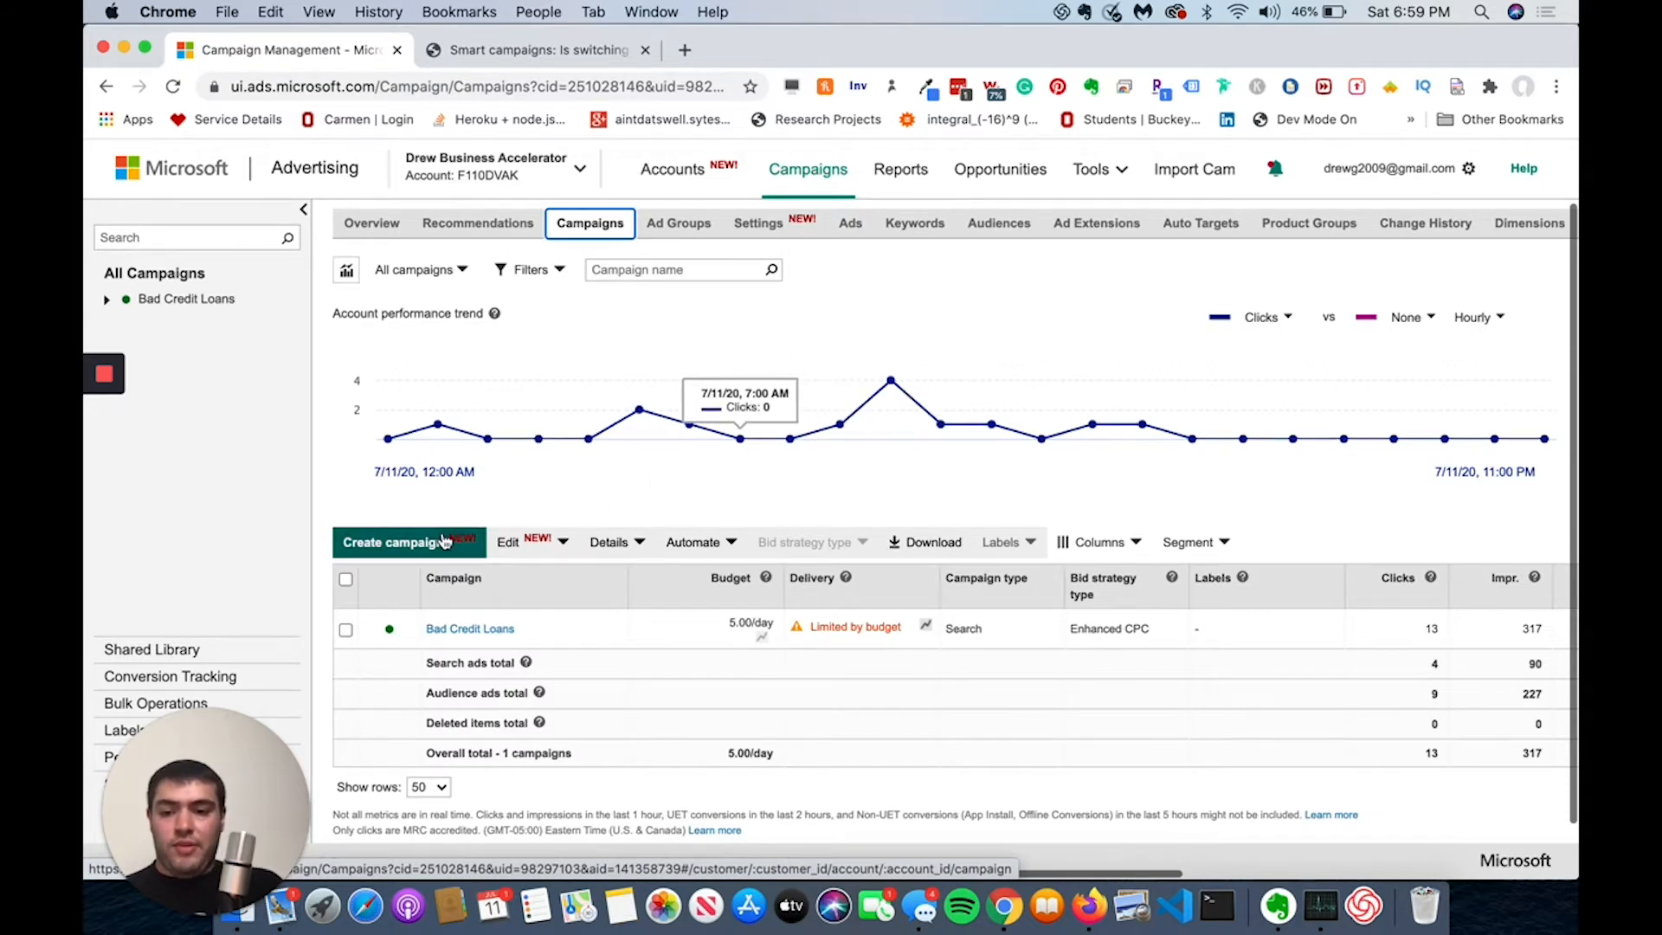
pyautogui.click(402, 543)
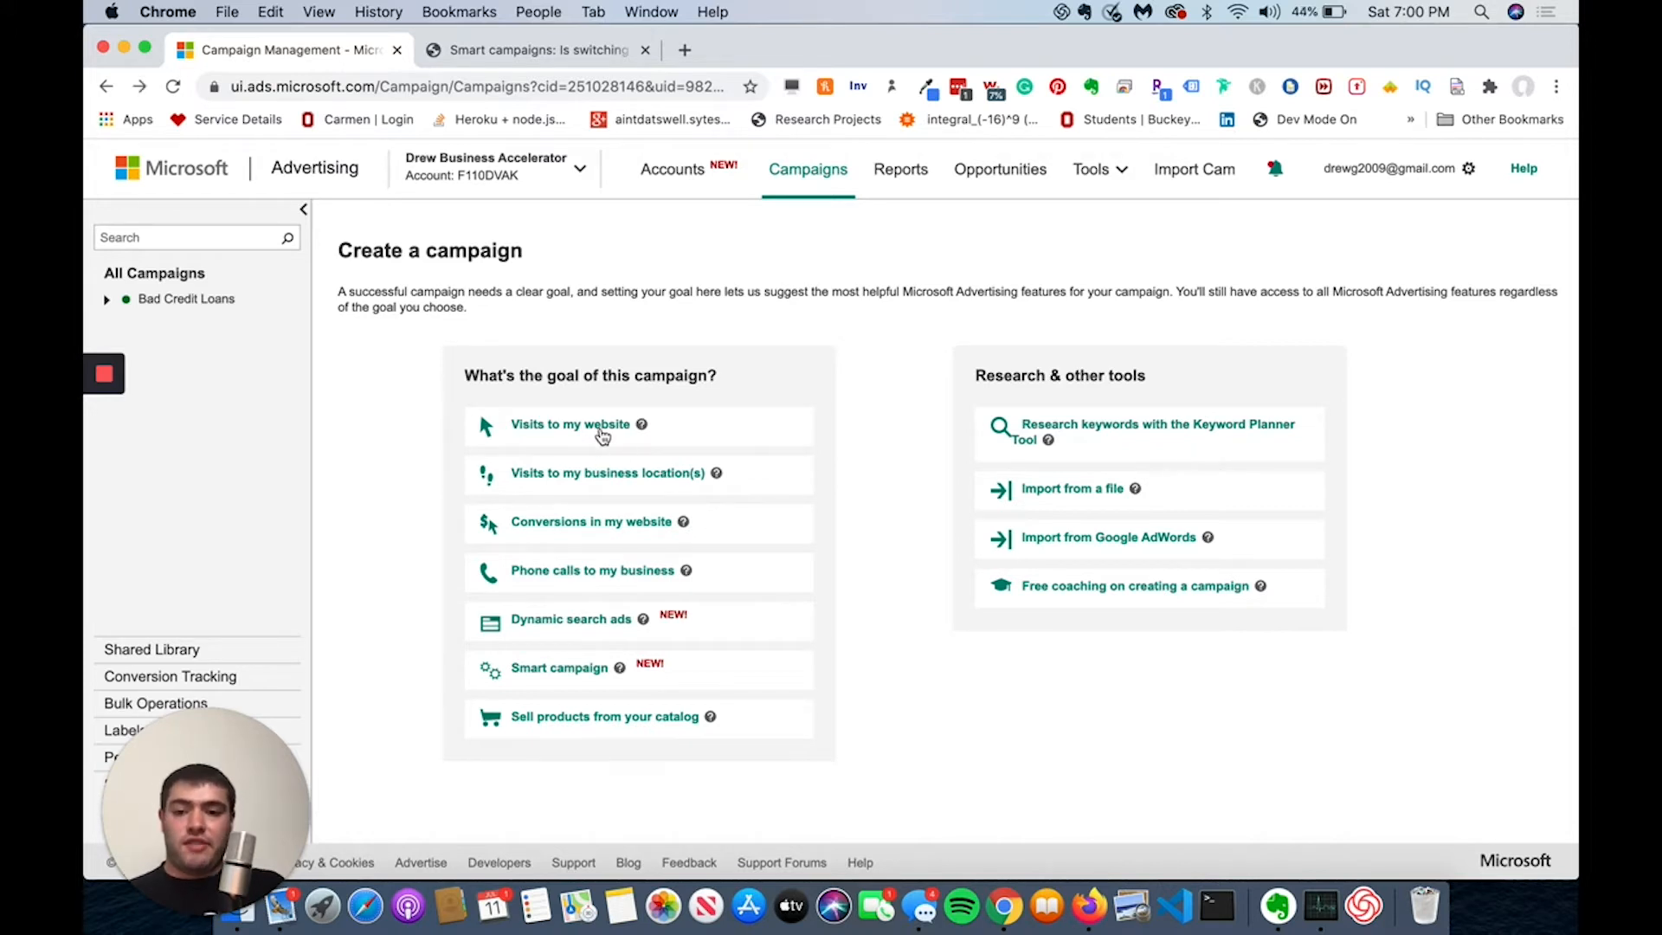
pyautogui.click(604, 435)
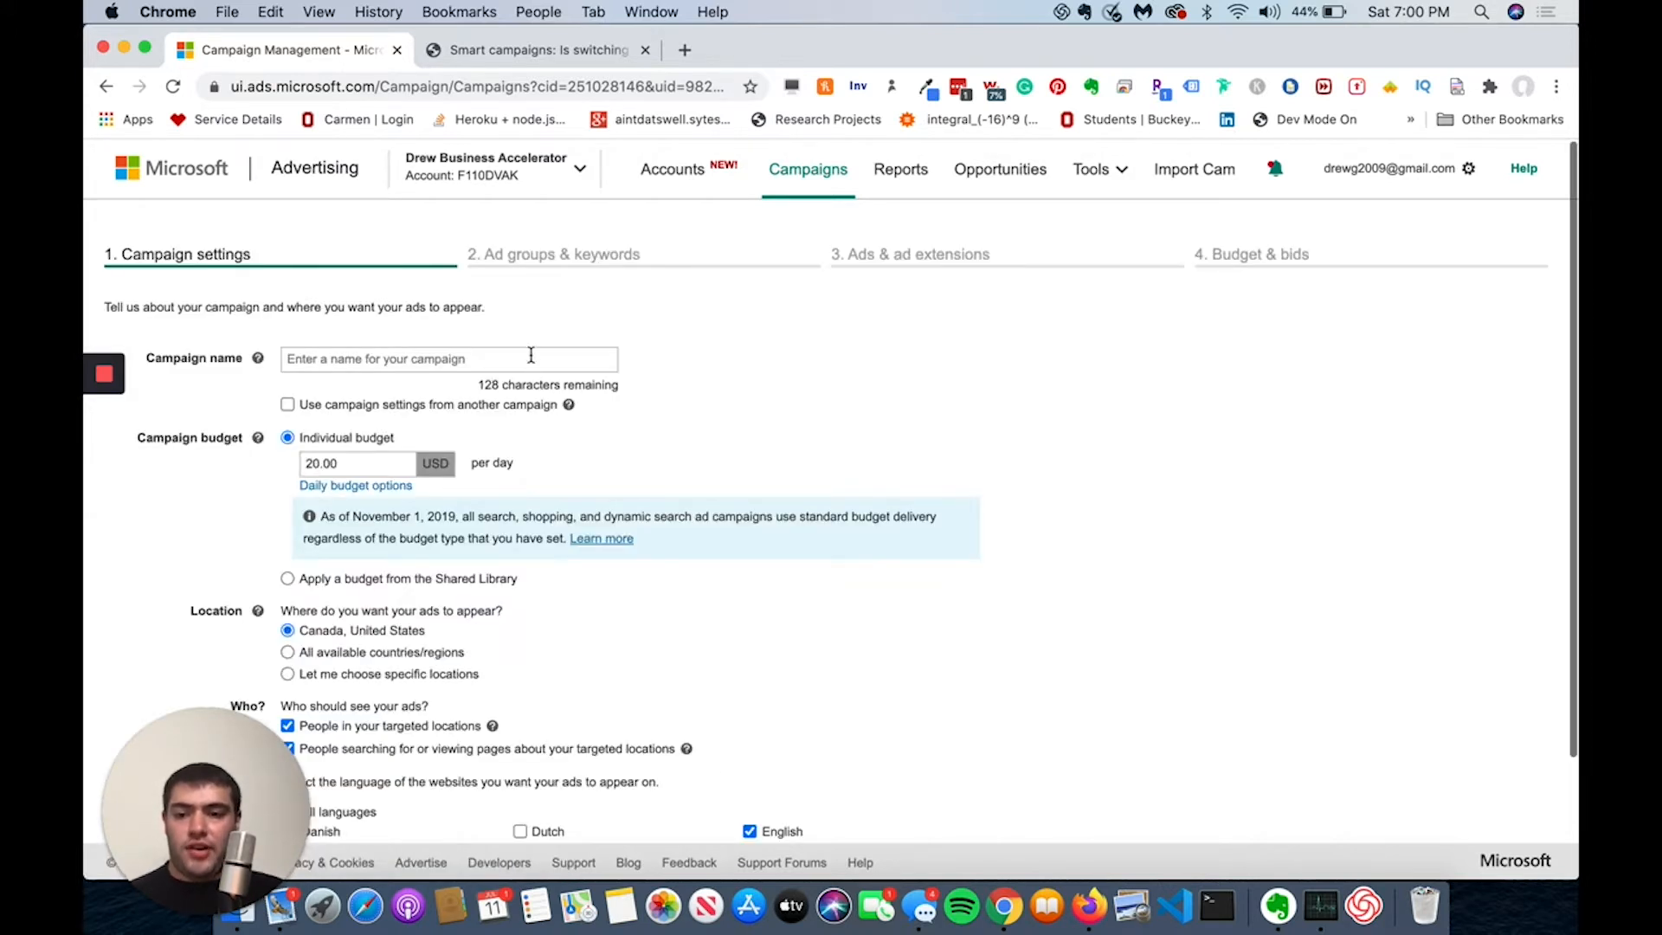
# Name the campaign "test" and set its individual budget to 5.00 USD per day
pyautogui.write('test')
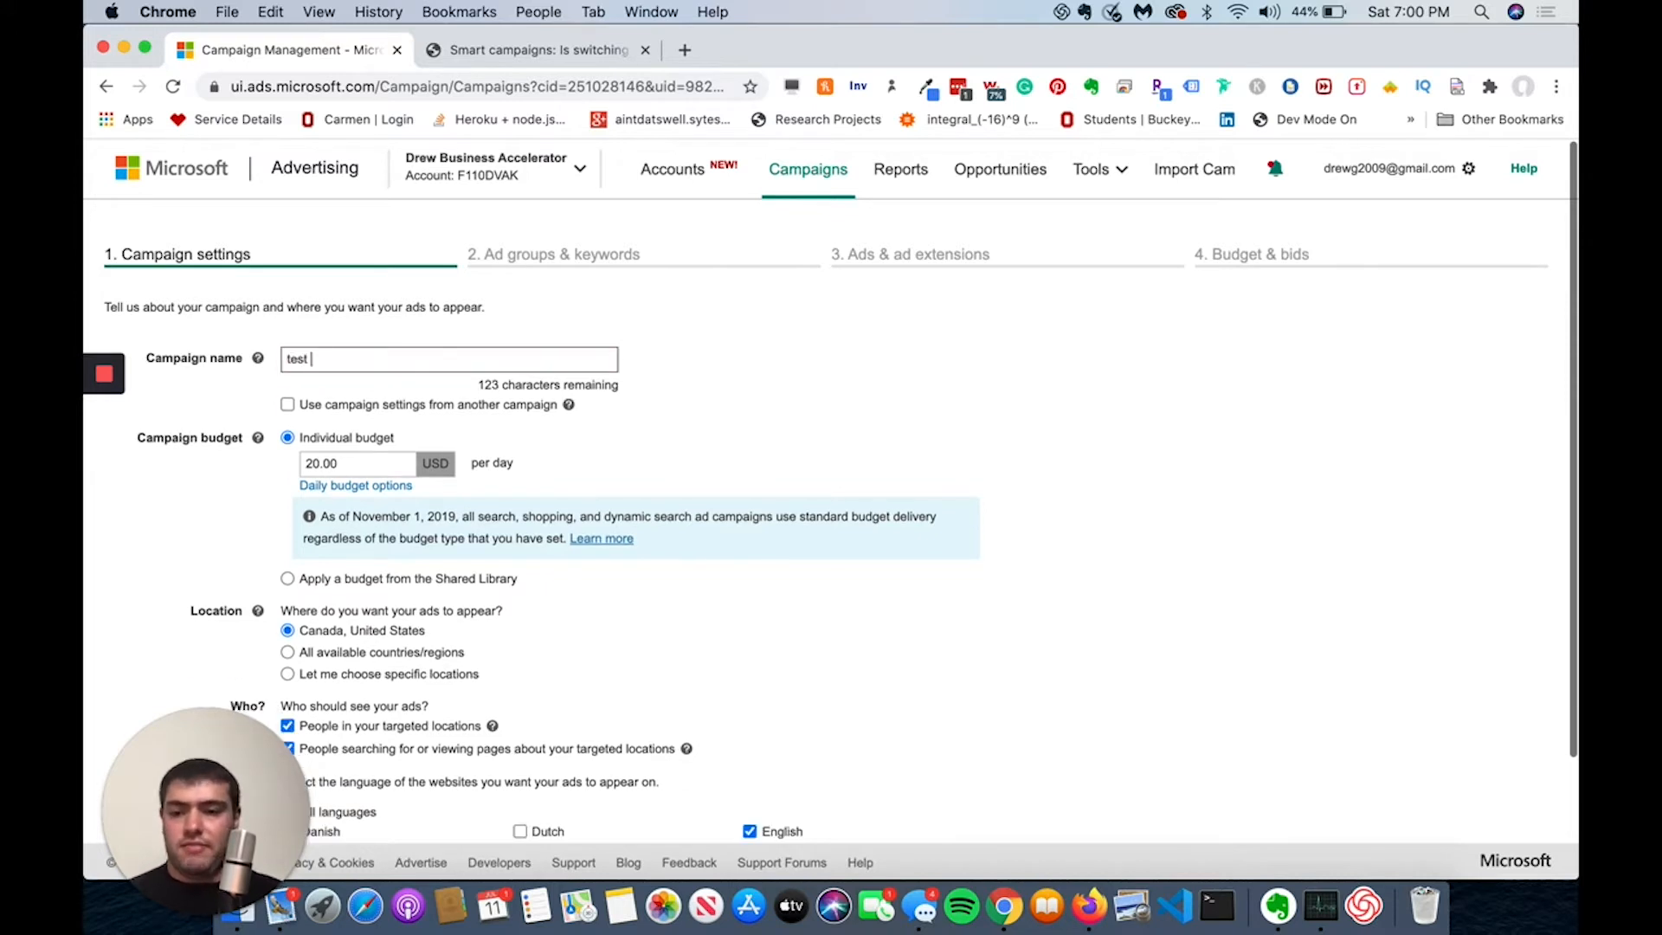
pyautogui.scroll(-1, 569, 391)
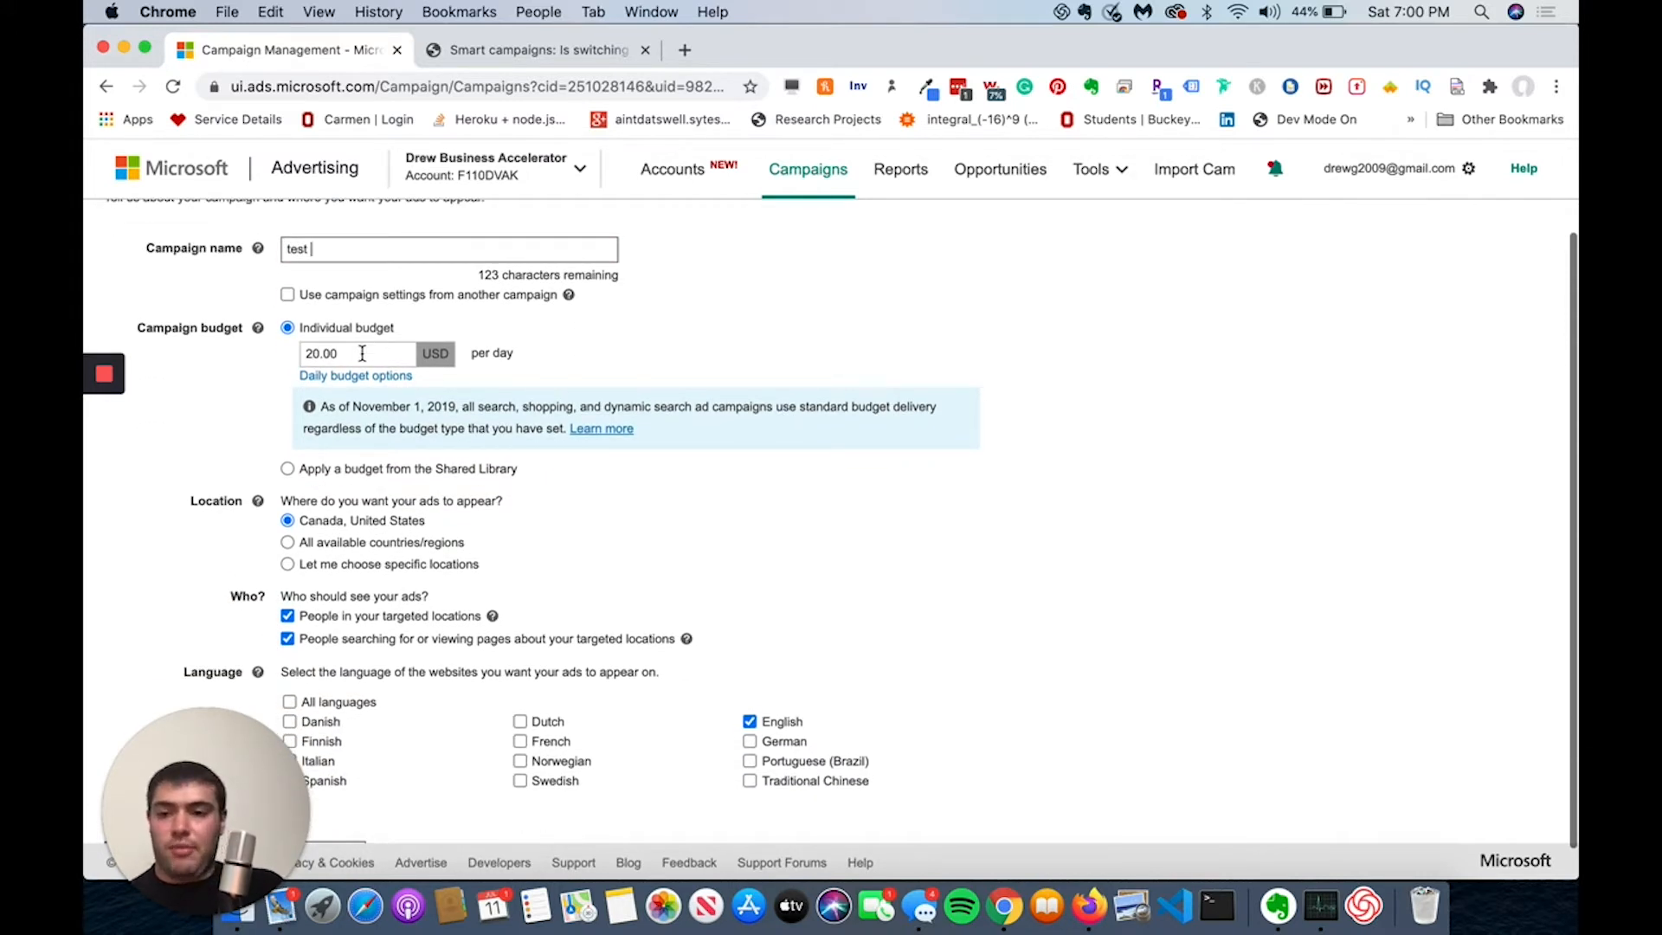
pyautogui.moveTo(362, 354); pyautogui.dragTo(274, 360)
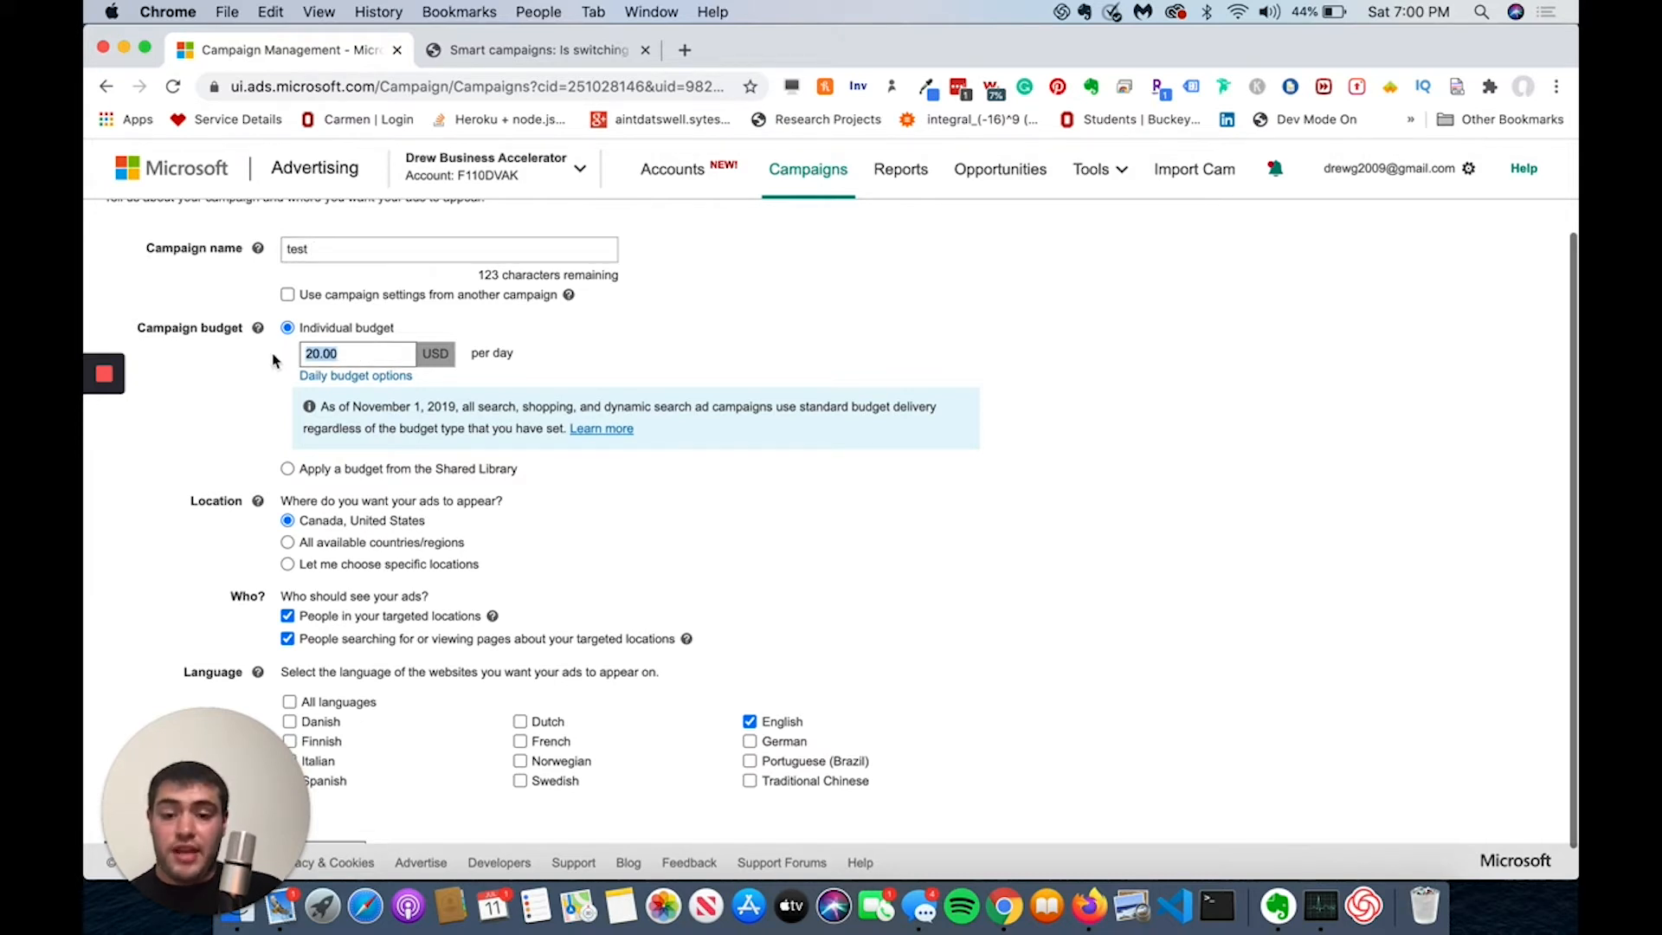
pyautogui.write('5.090')
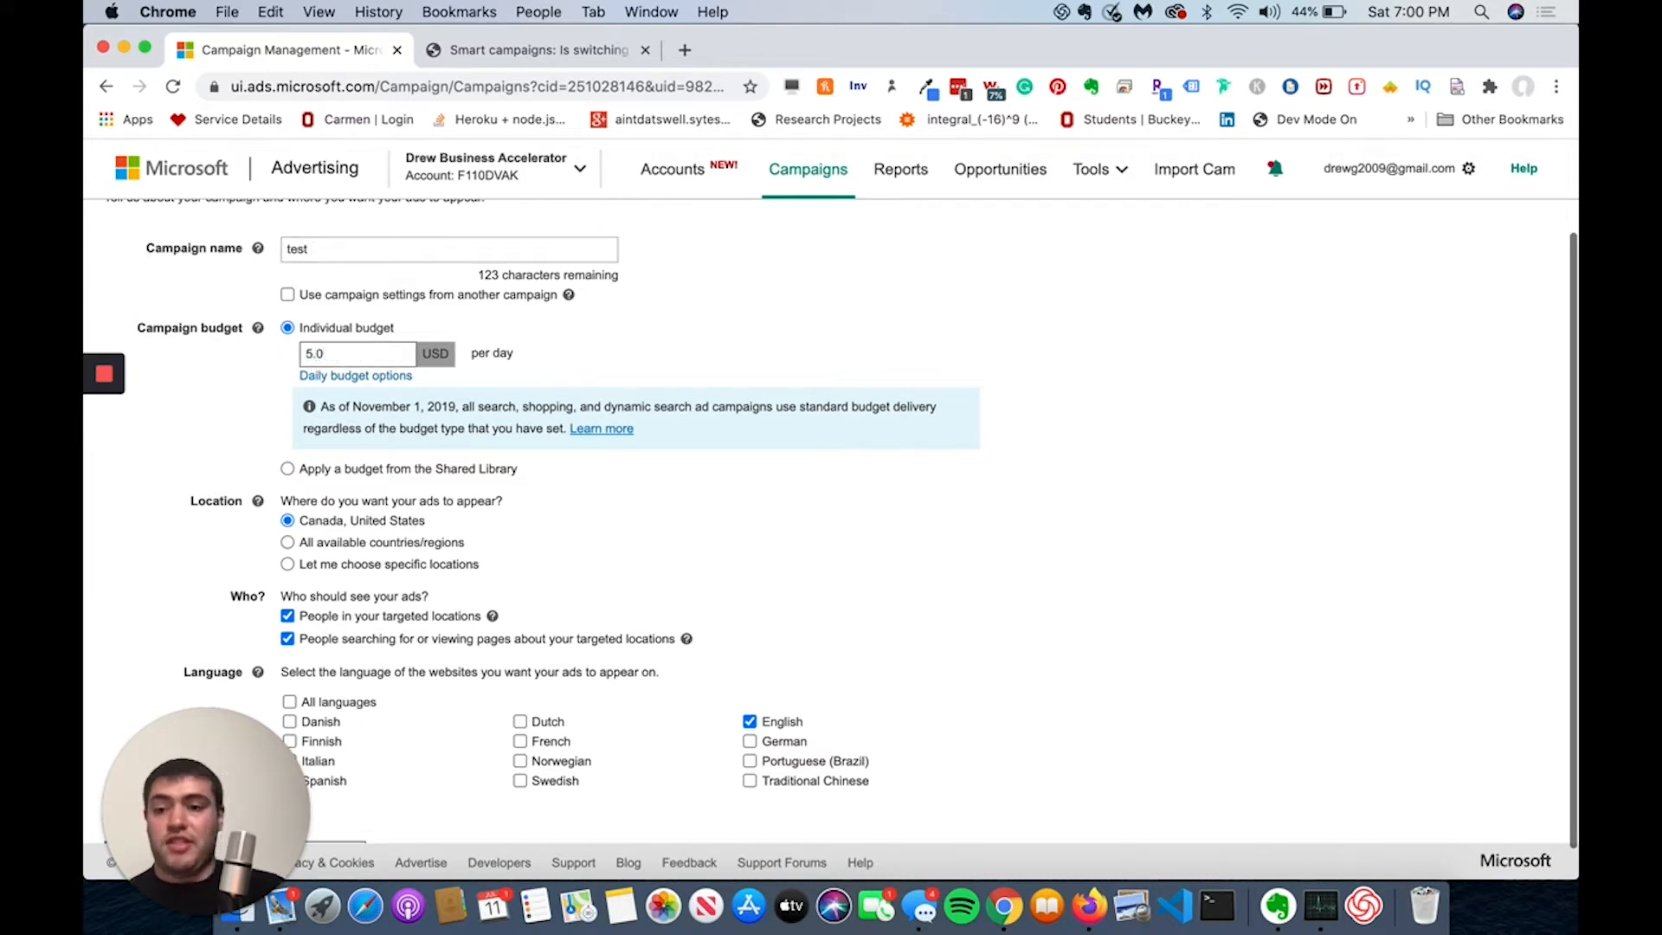
pyautogui.press('BackSpace')
pyautogui.press('BackSpace')
pyautogui.write('0')
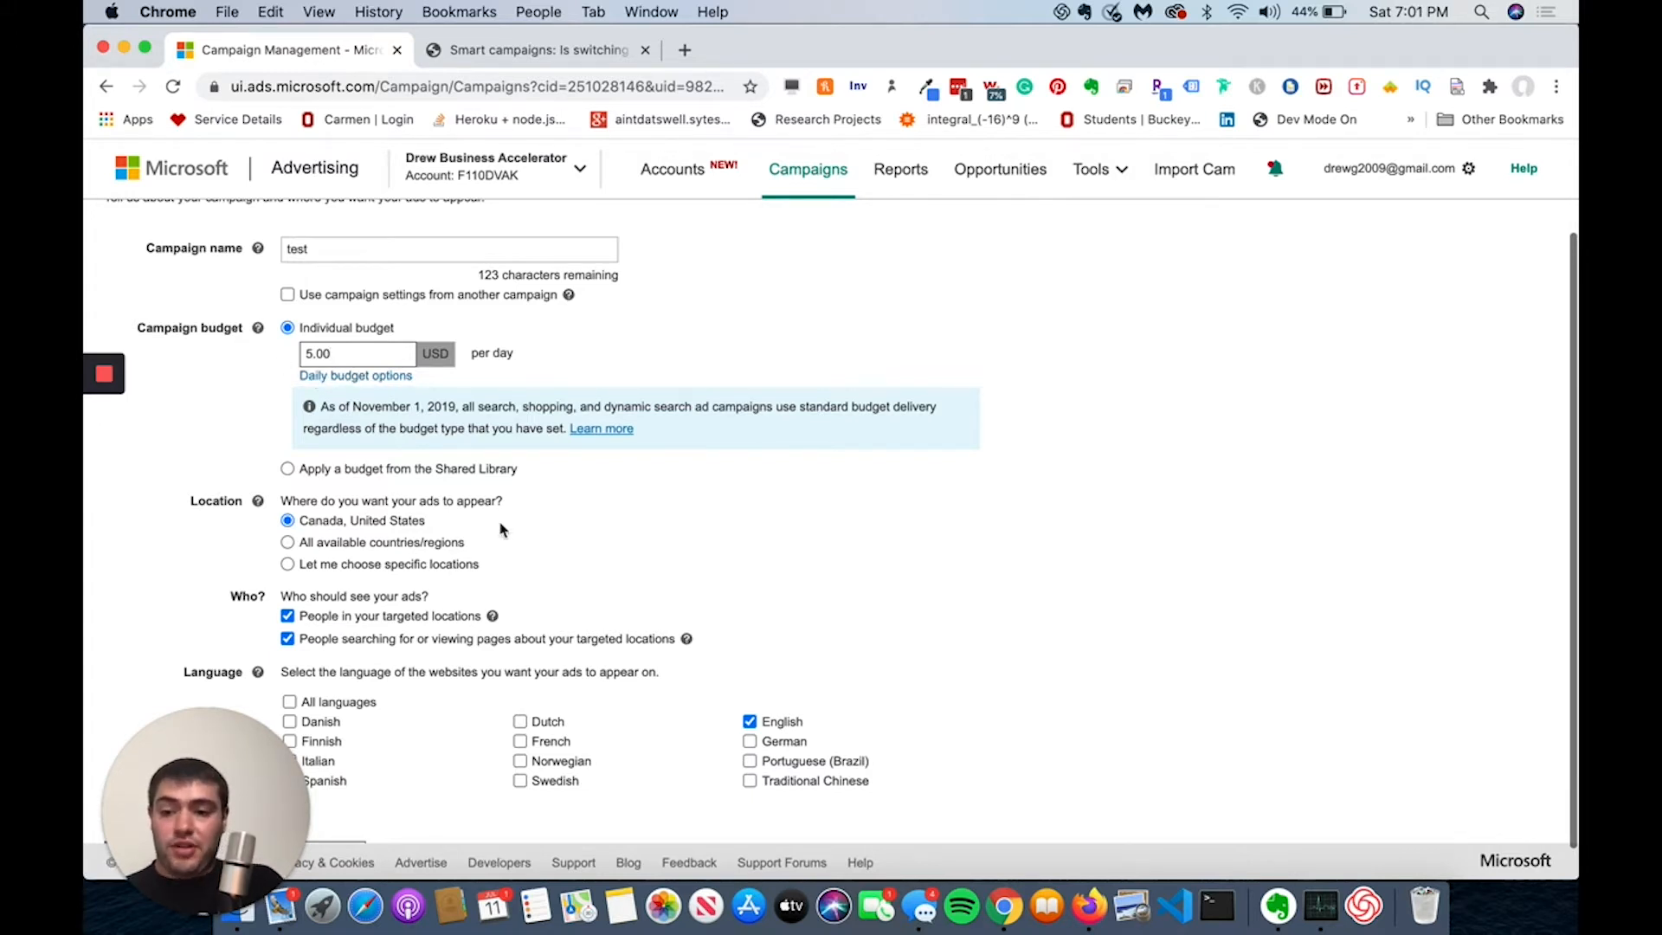
# Choose specific locations for the campaign and target the country United States
pyautogui.write('United States')
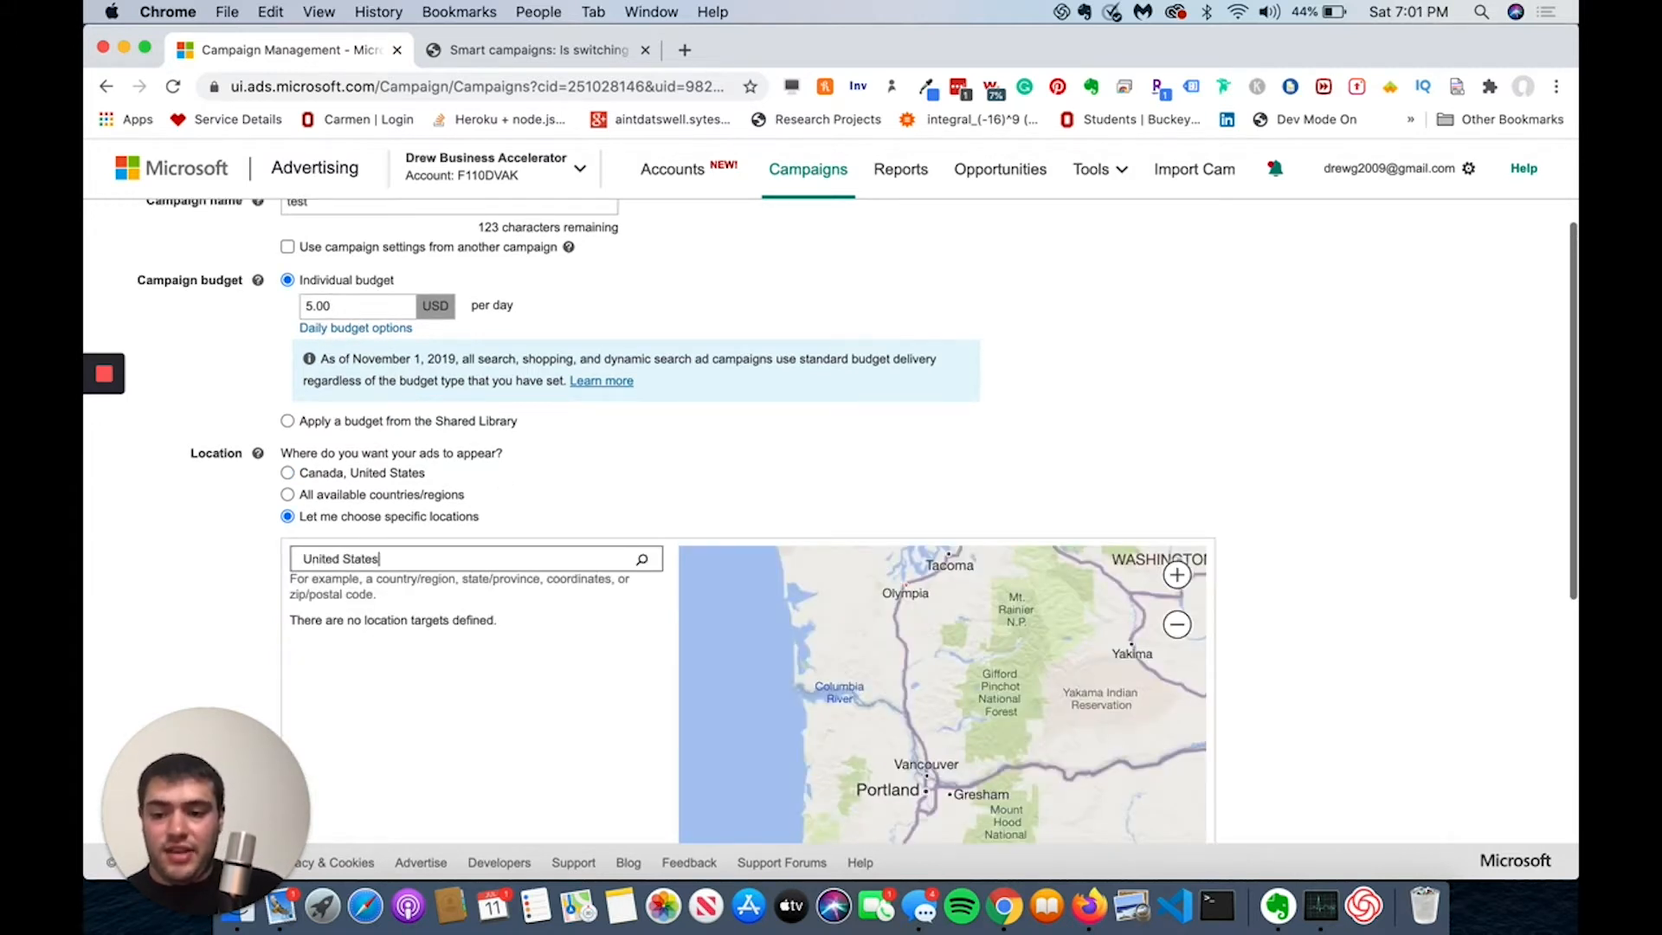
pyautogui.scroll(-3, 532, 518)
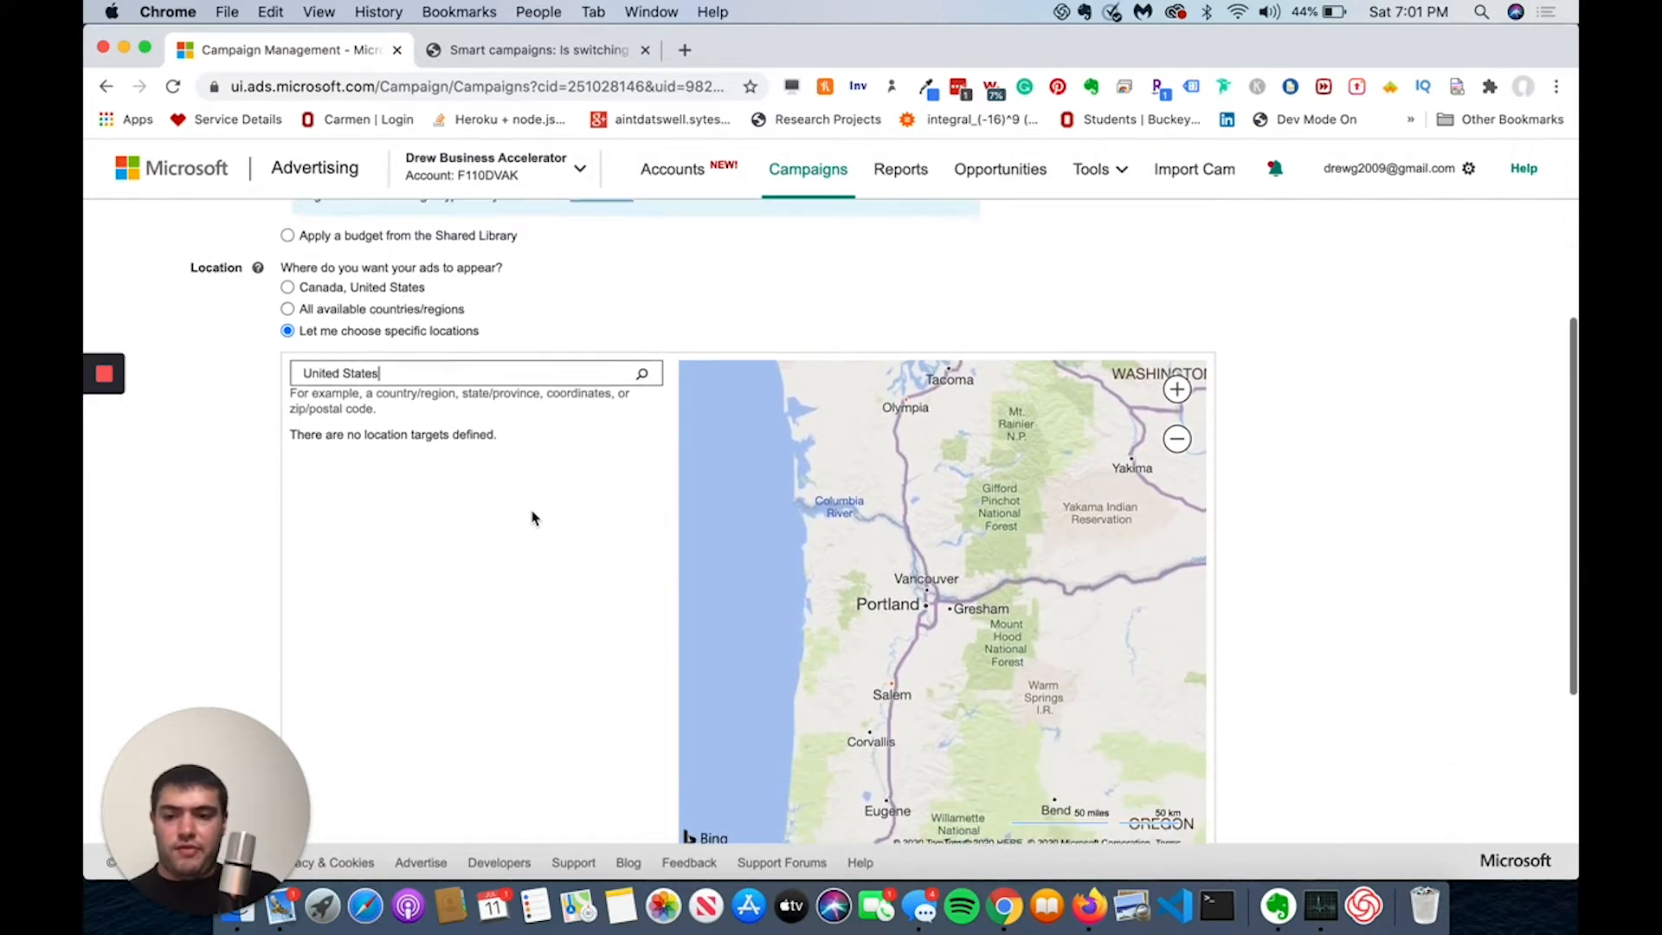
pyautogui.click(642, 374)
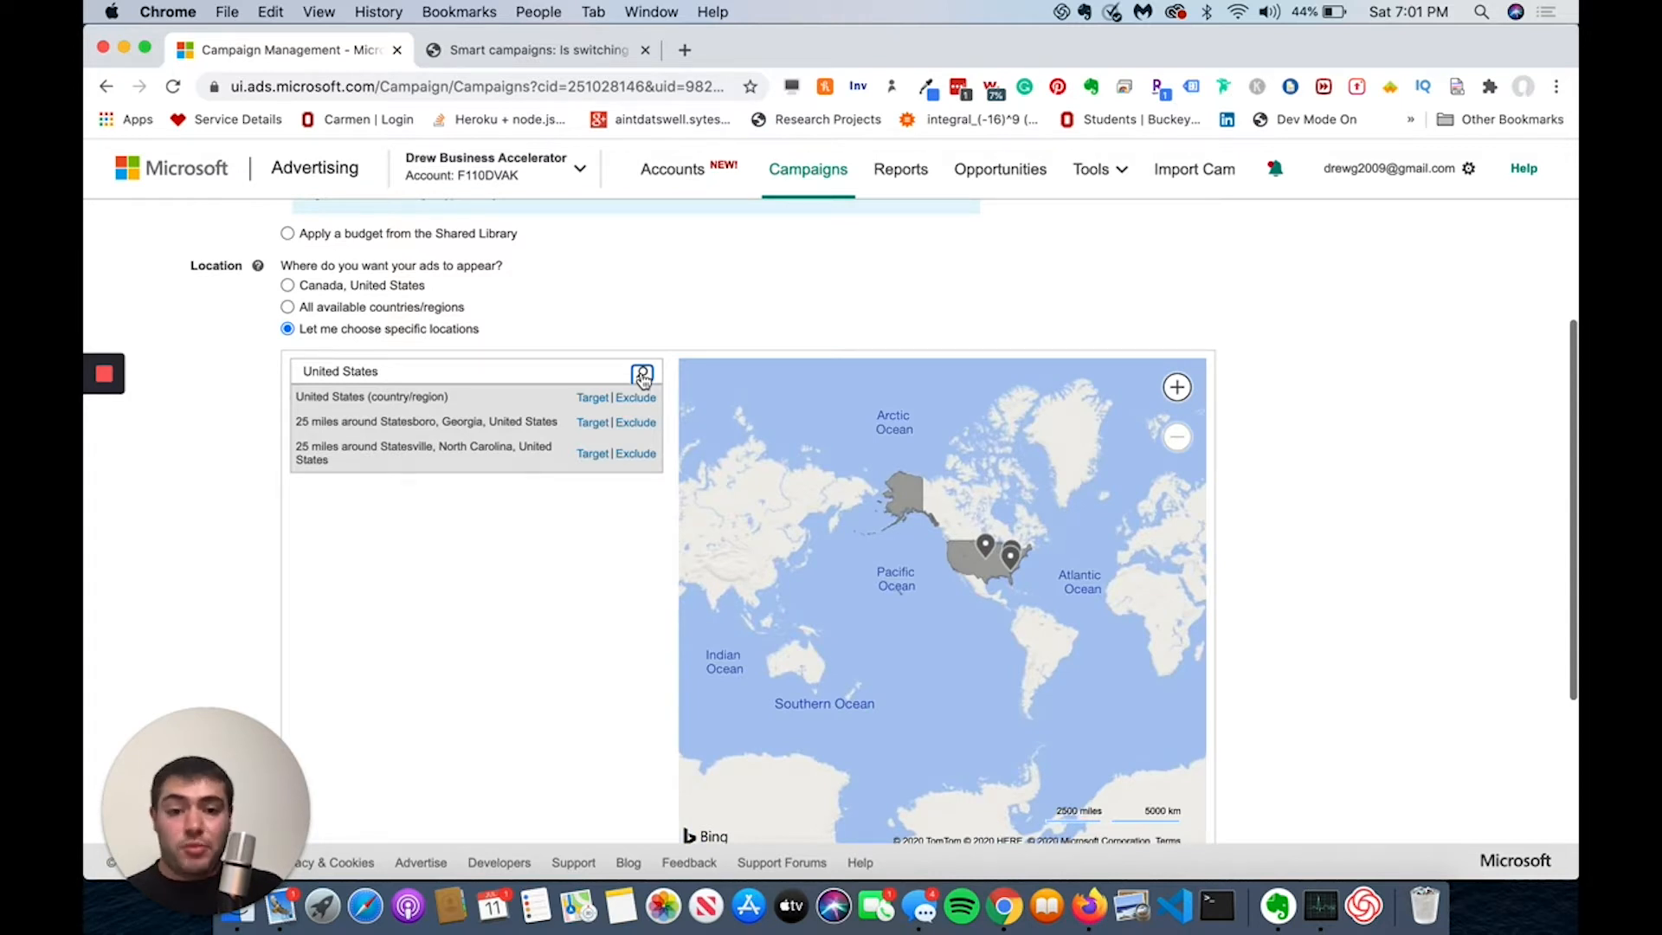
pyautogui.click(594, 398)
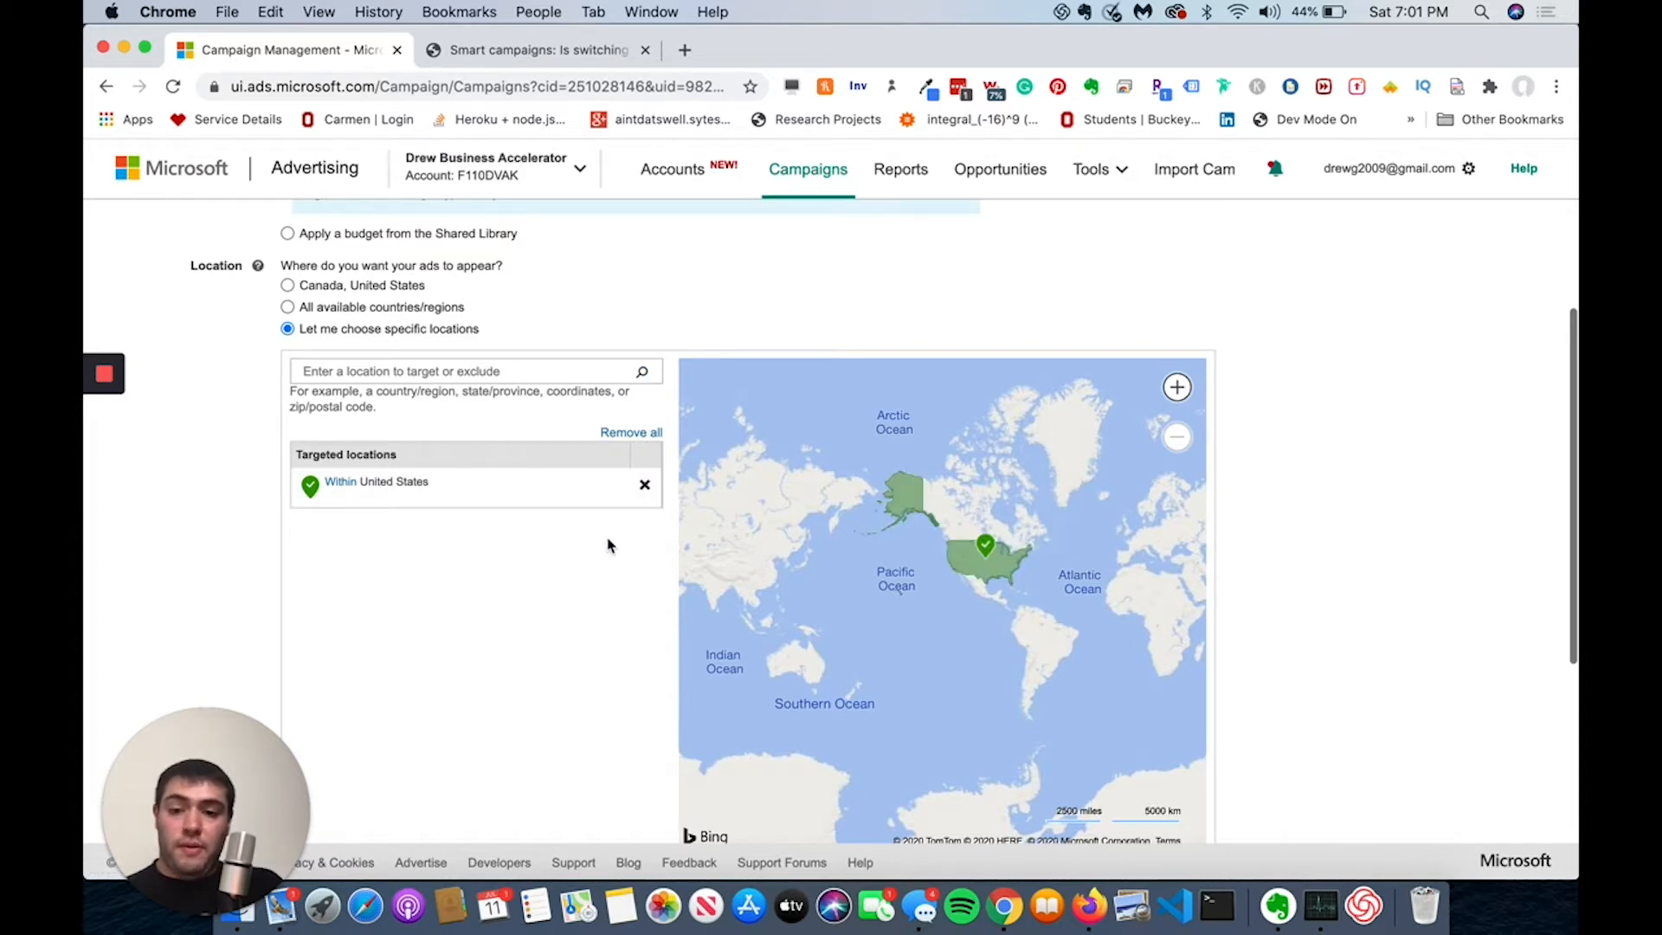
# Stop showing ads to people searching for or viewing pages about the targeted locations, and save the campaign settings to continue
pyautogui.scroll(-1, 500, 604)
pyautogui.scroll(-5, 498, 603)
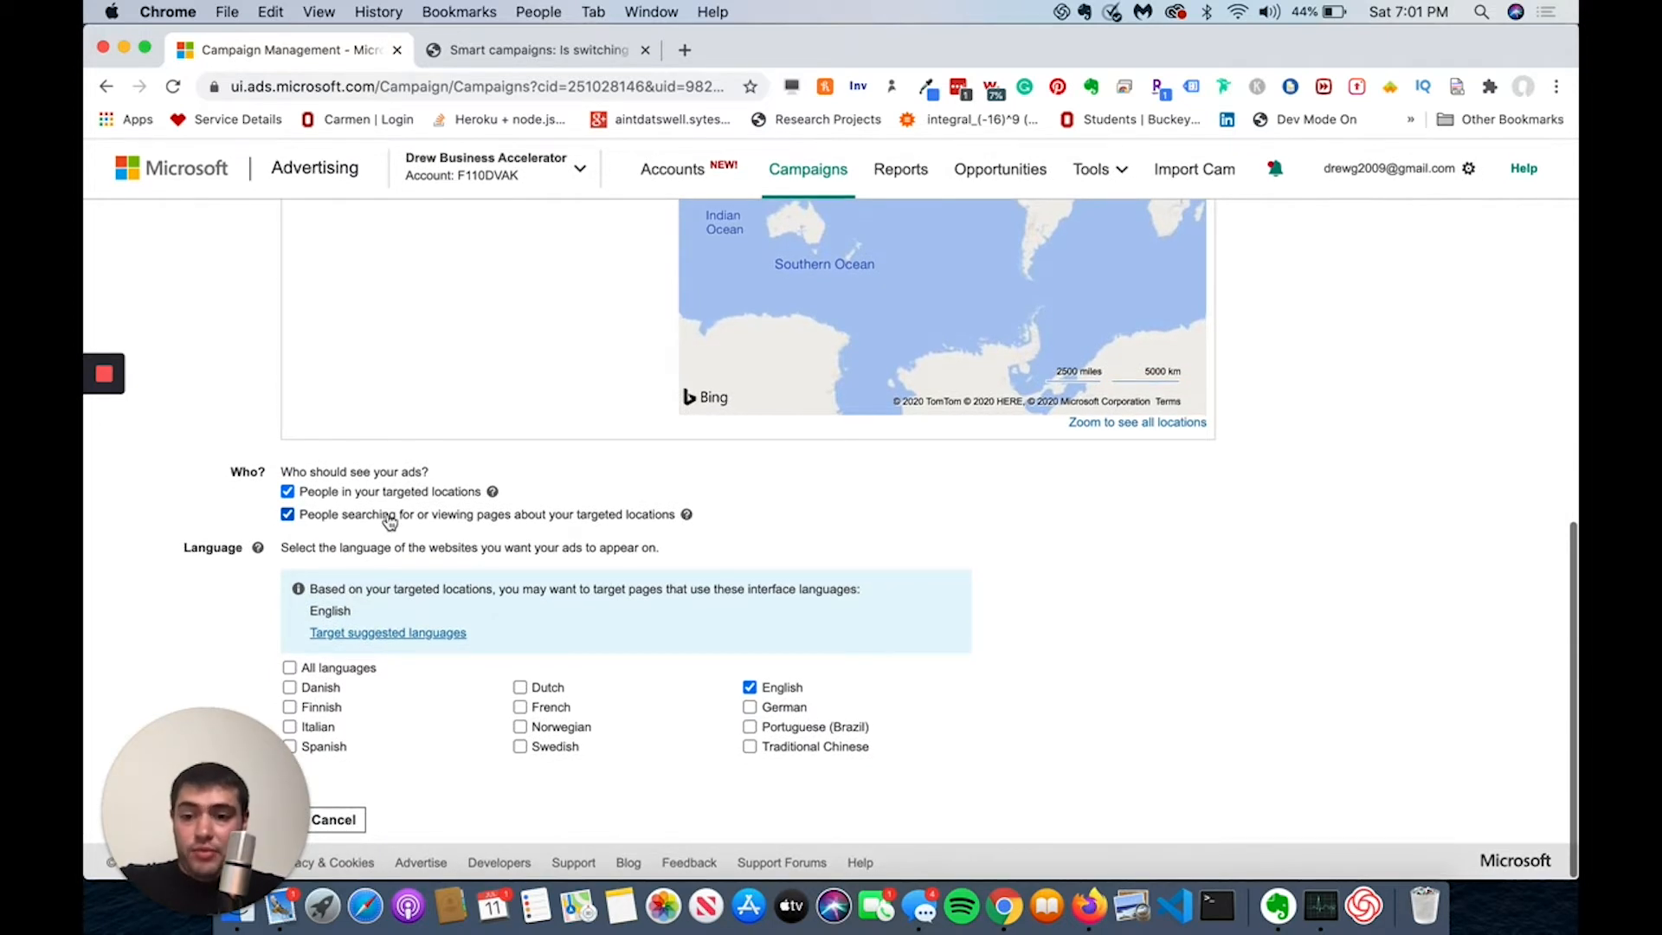
pyautogui.click(357, 517)
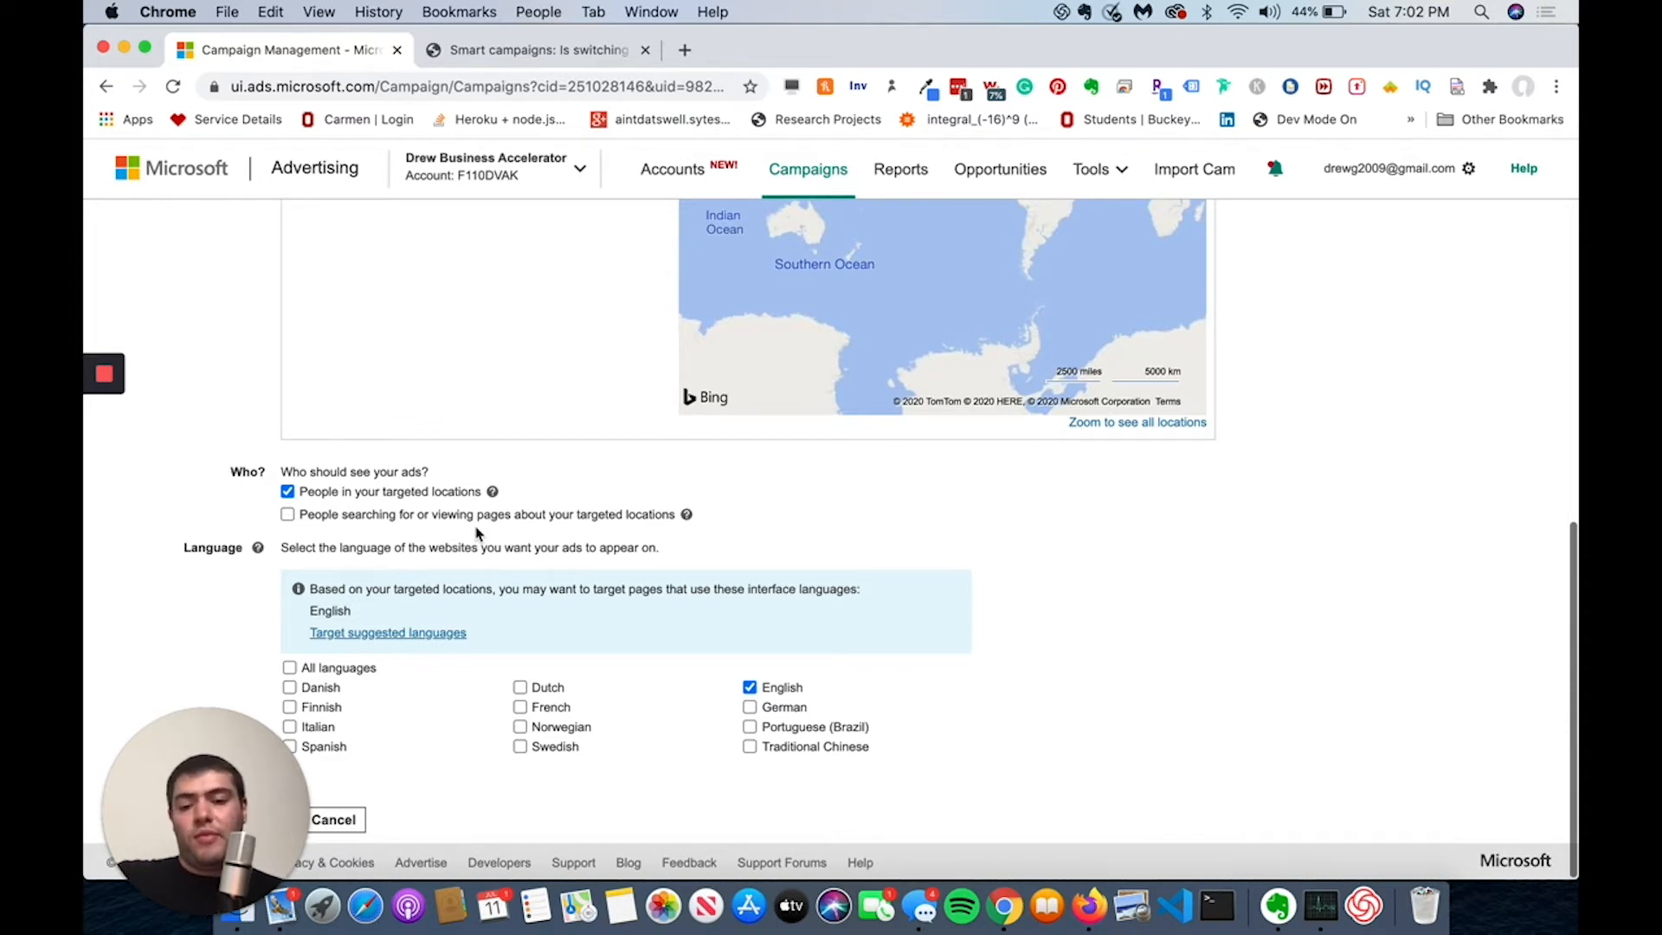
pyautogui.click(687, 516)
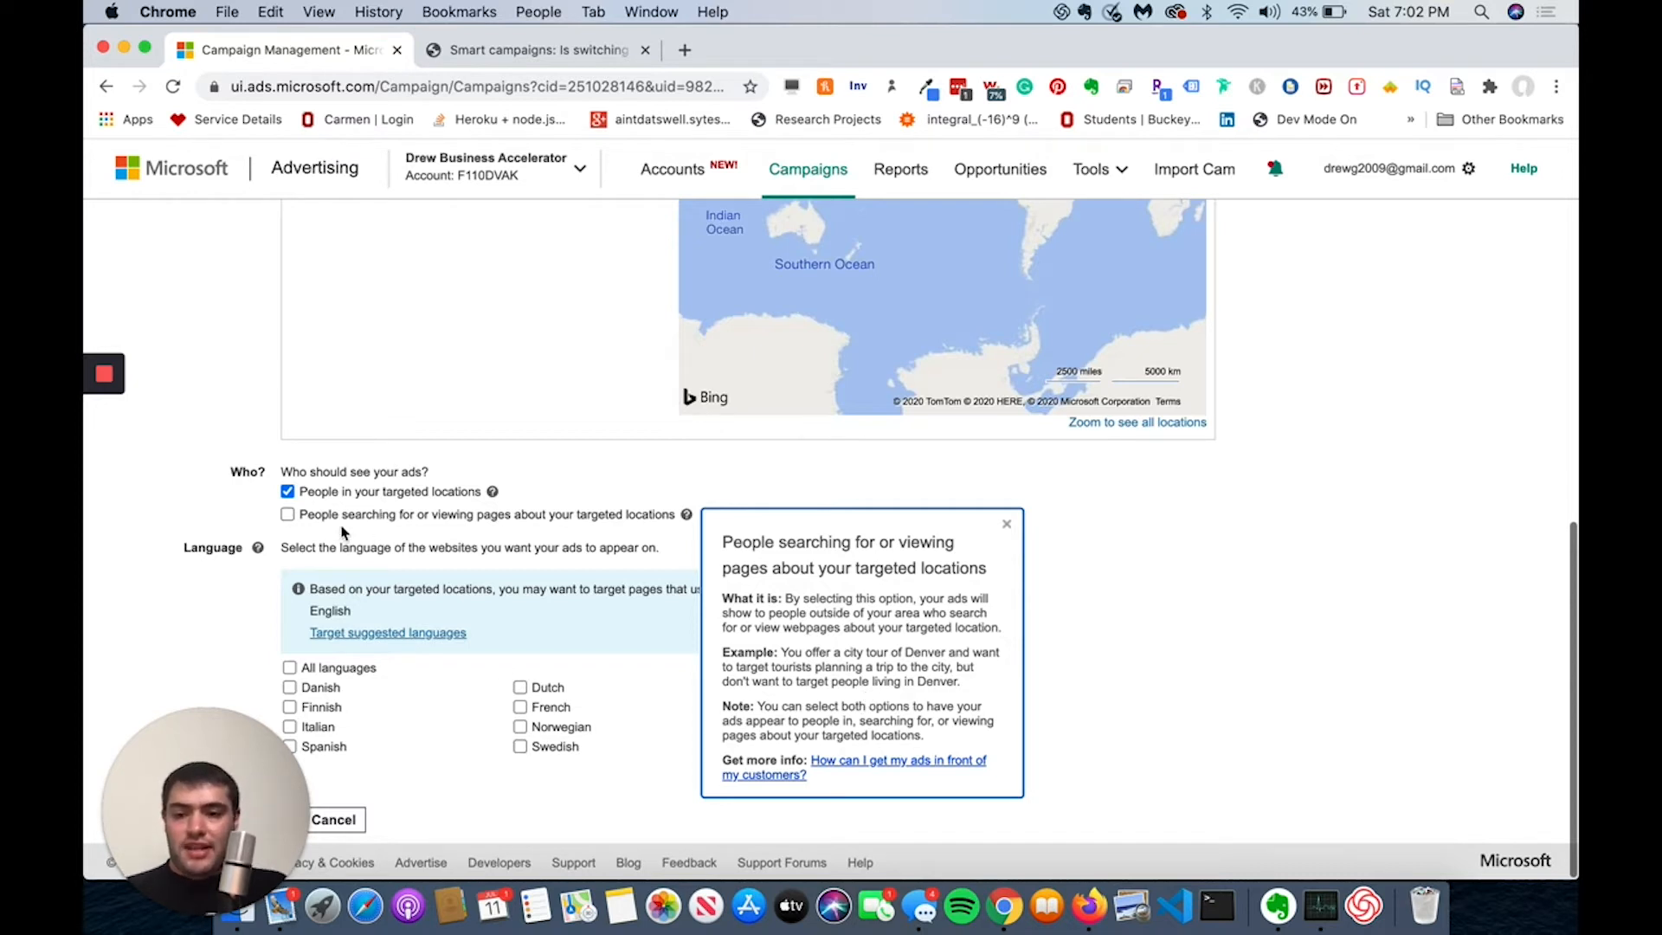
pyautogui.click(1006, 524)
pyautogui.scroll(-1, 672, 435)
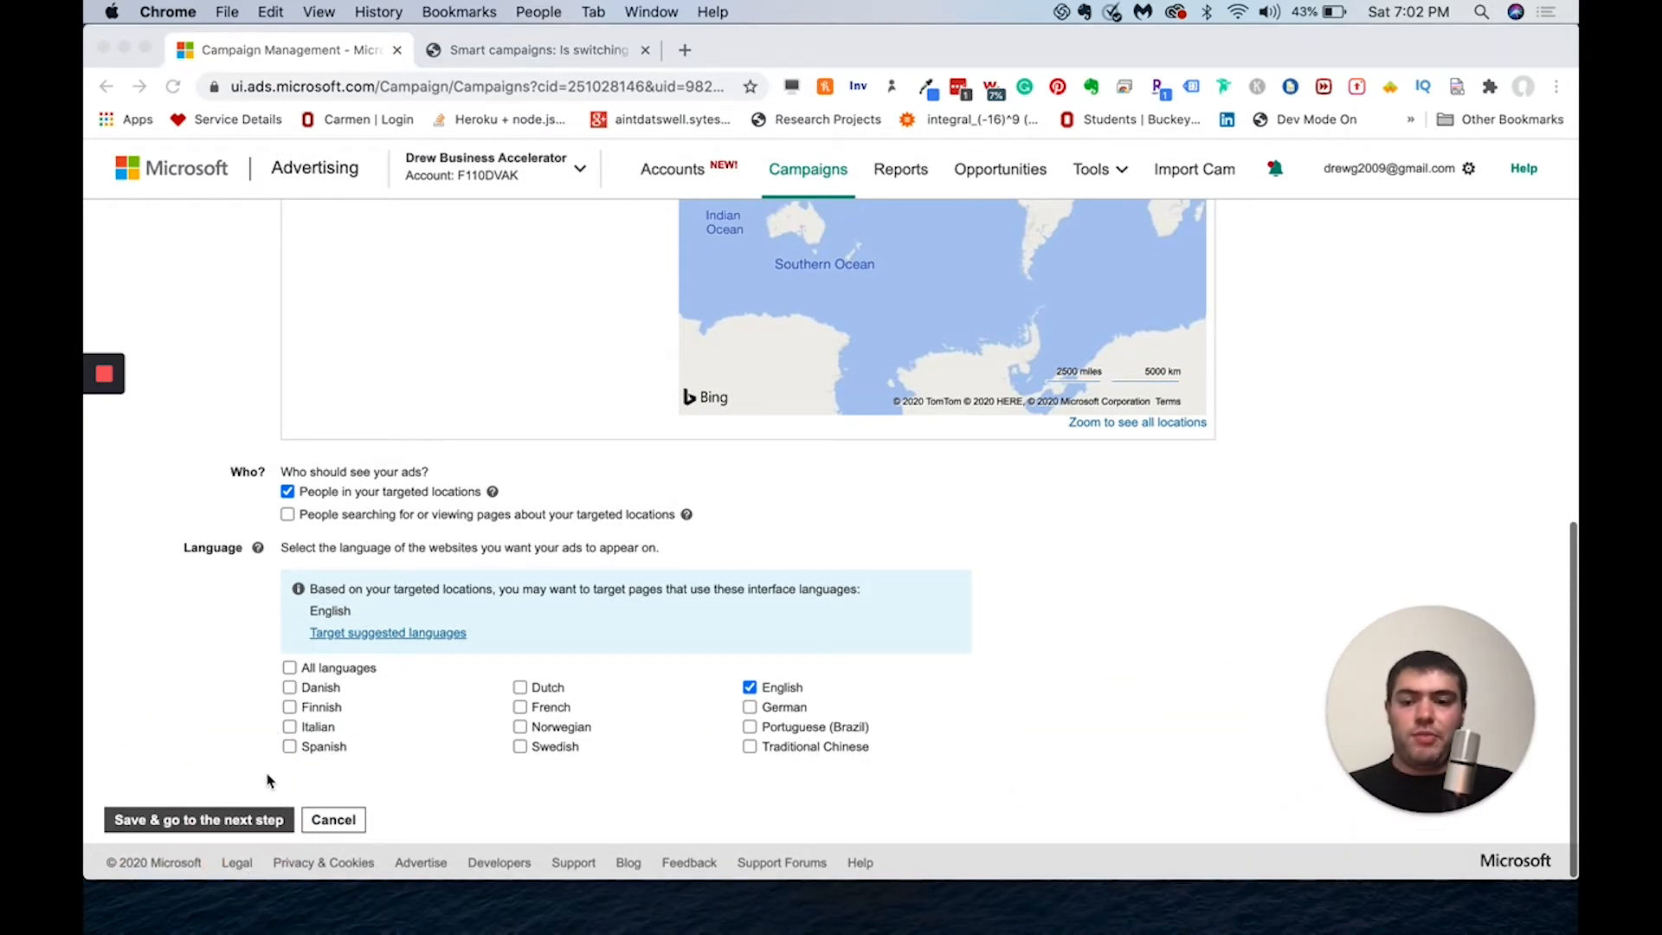
pyautogui.click(190, 821)
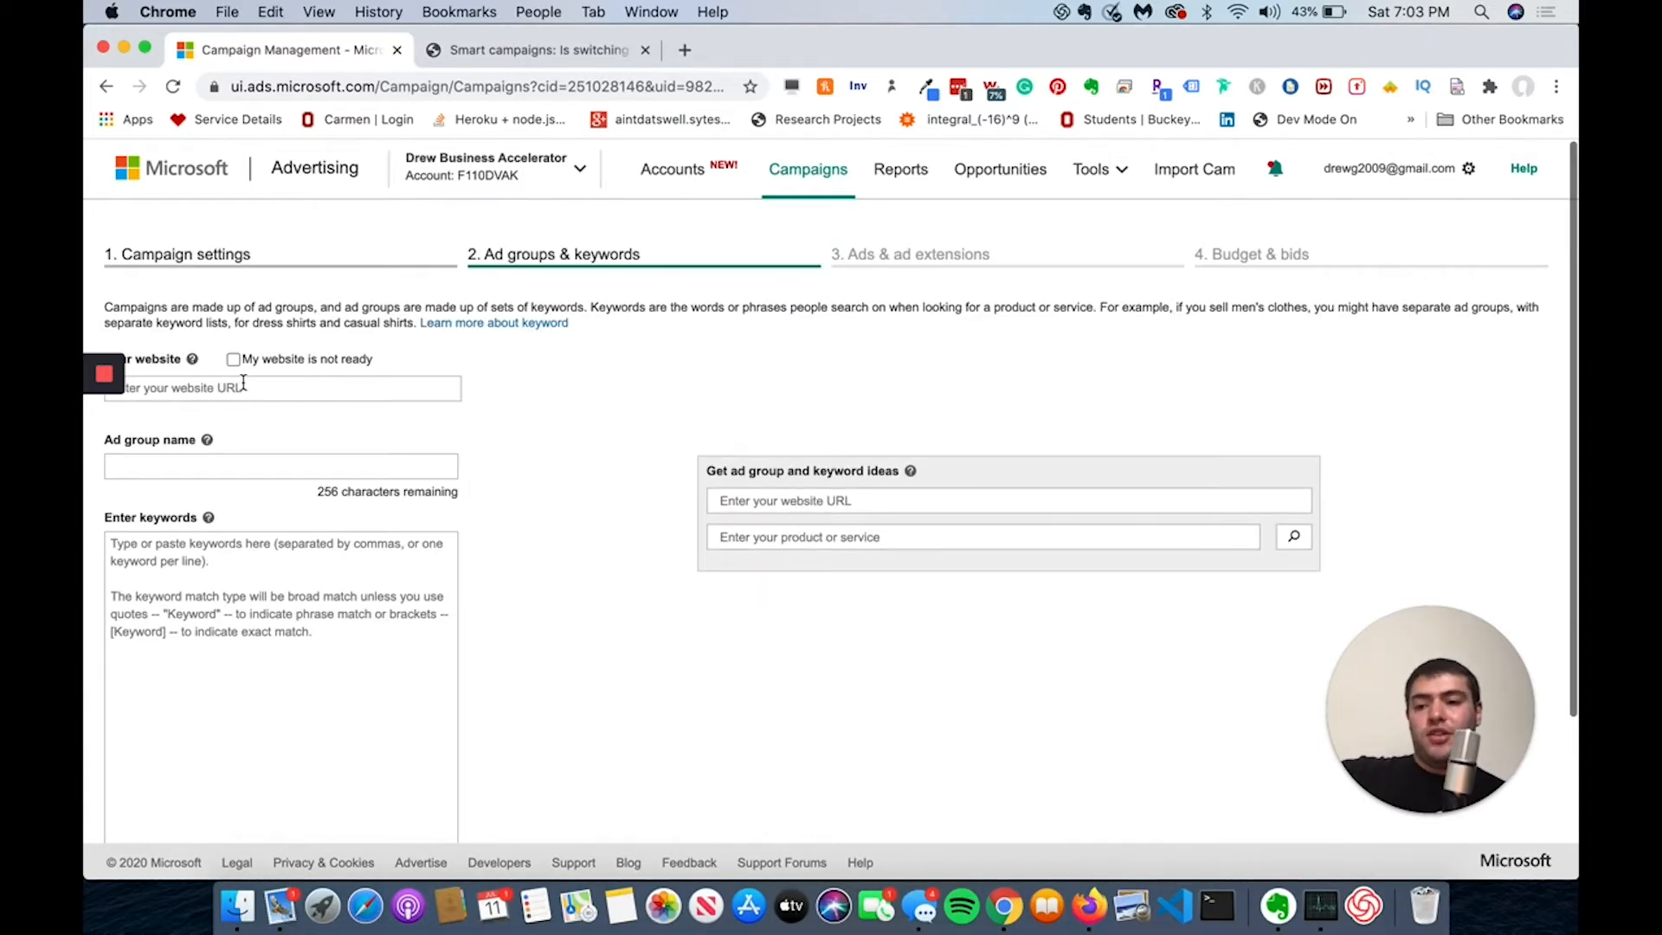
pyautogui.scroll(-2, 374, 423)
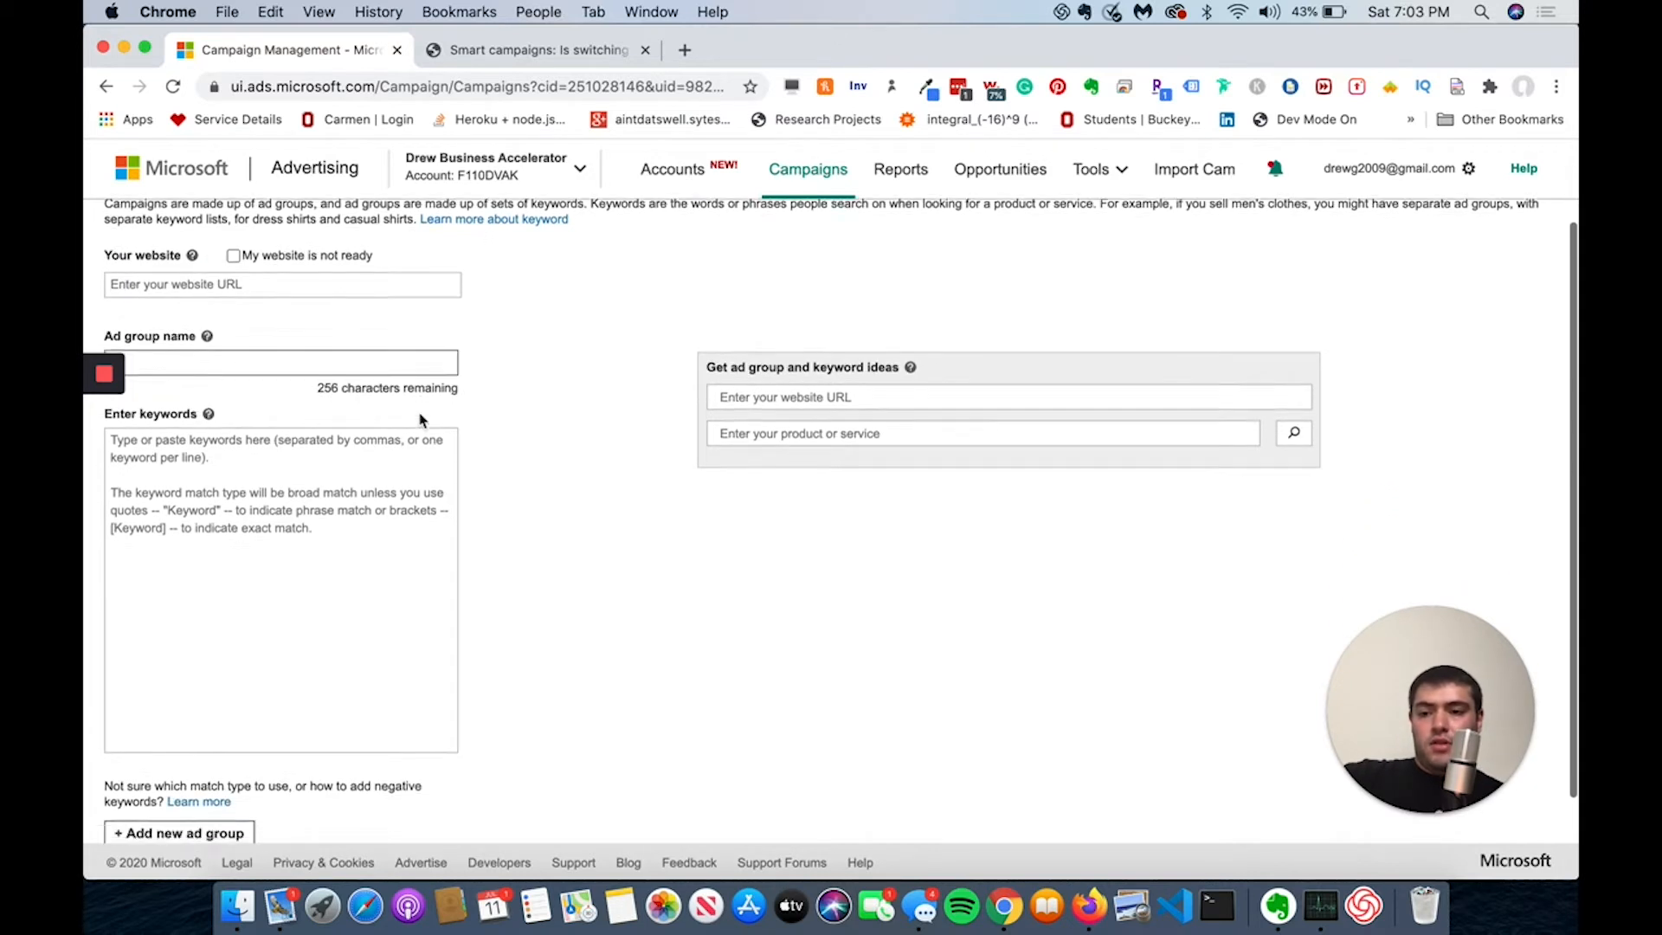
pyautogui.scroll(-1, 346, 399)
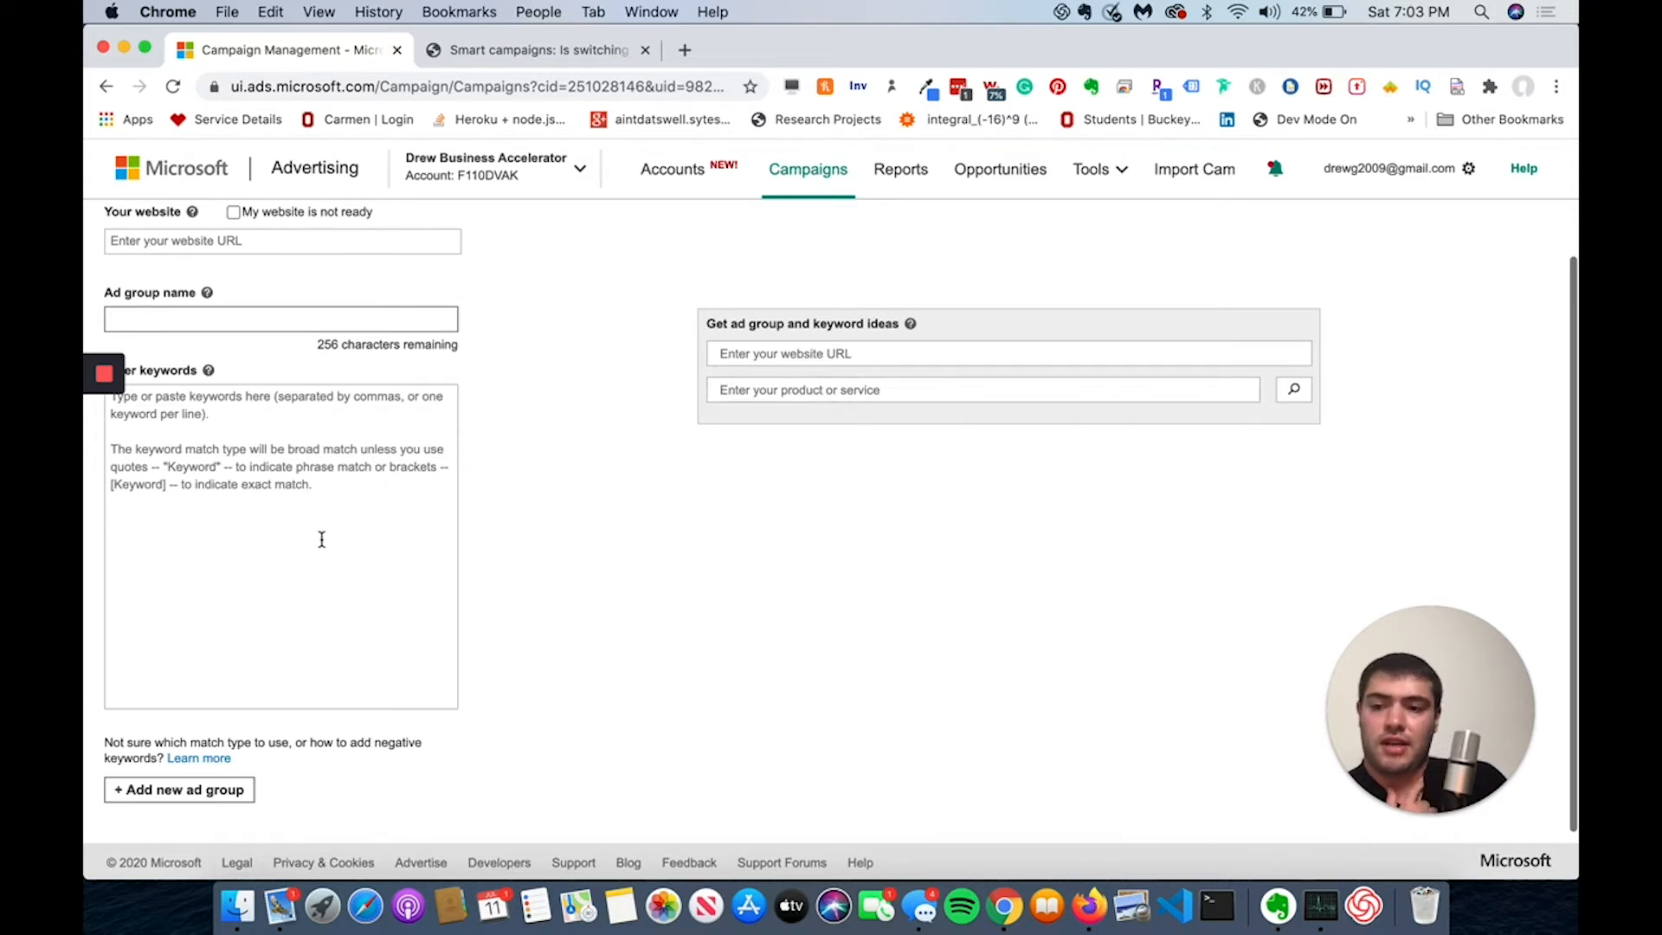
pyautogui.scroll(1, 319, 542)
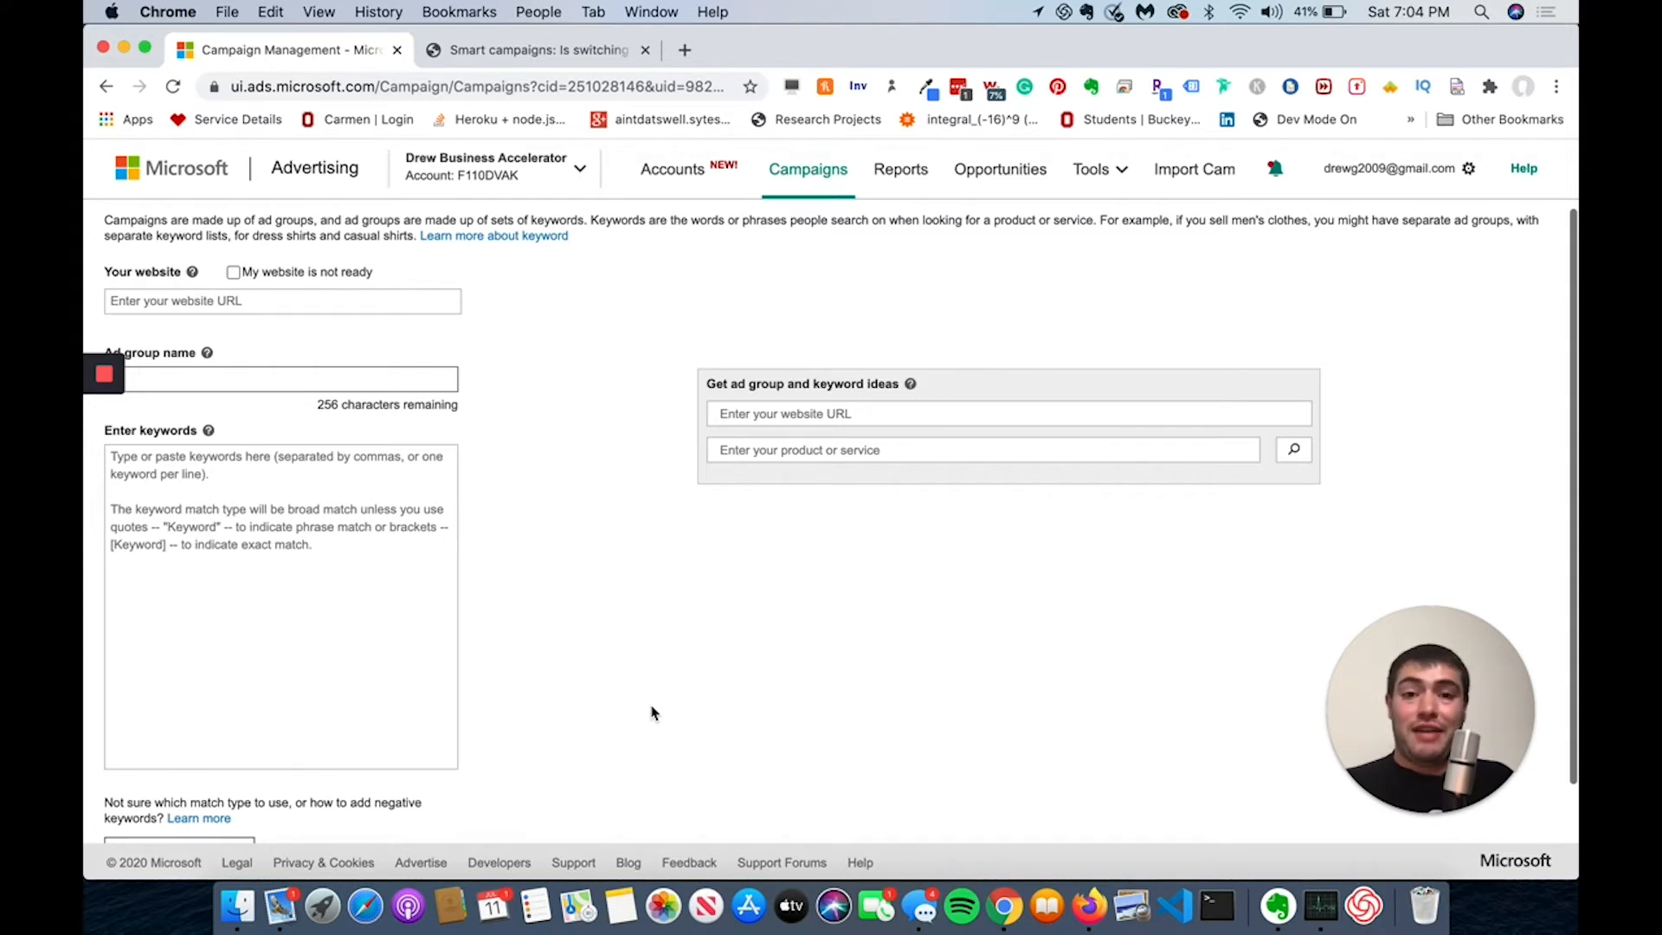
pyautogui.scroll(2, 655, 693)
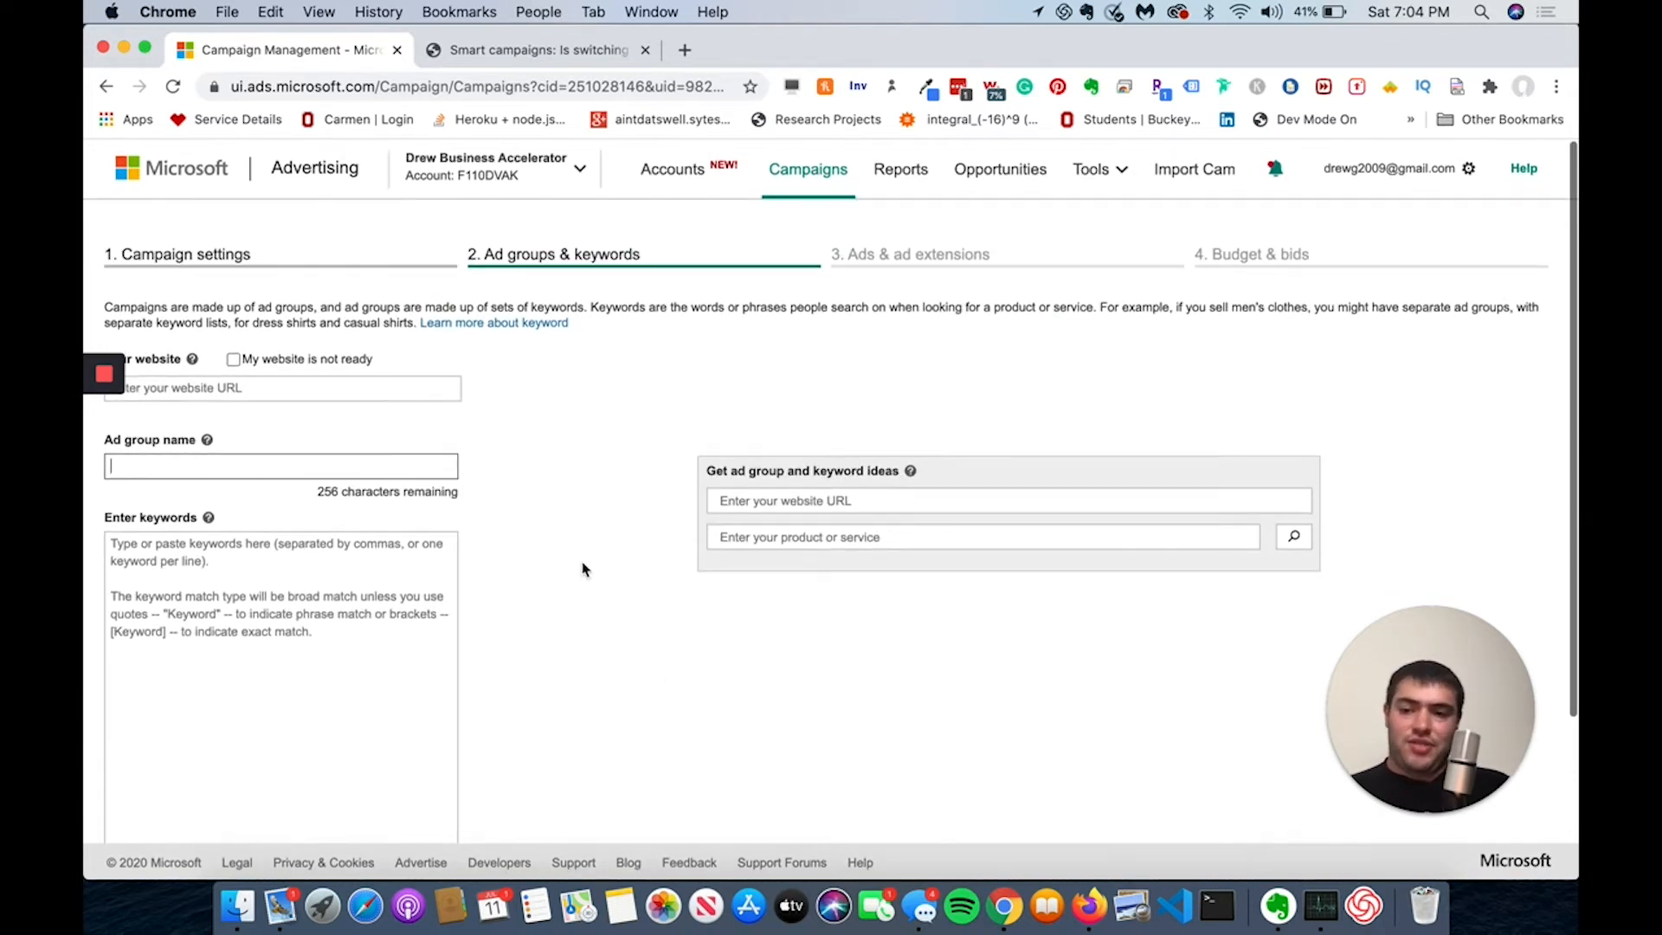
pyautogui.scroll(-2, 559, 465)
pyautogui.click(412, 312)
pyautogui.write('drewbu')
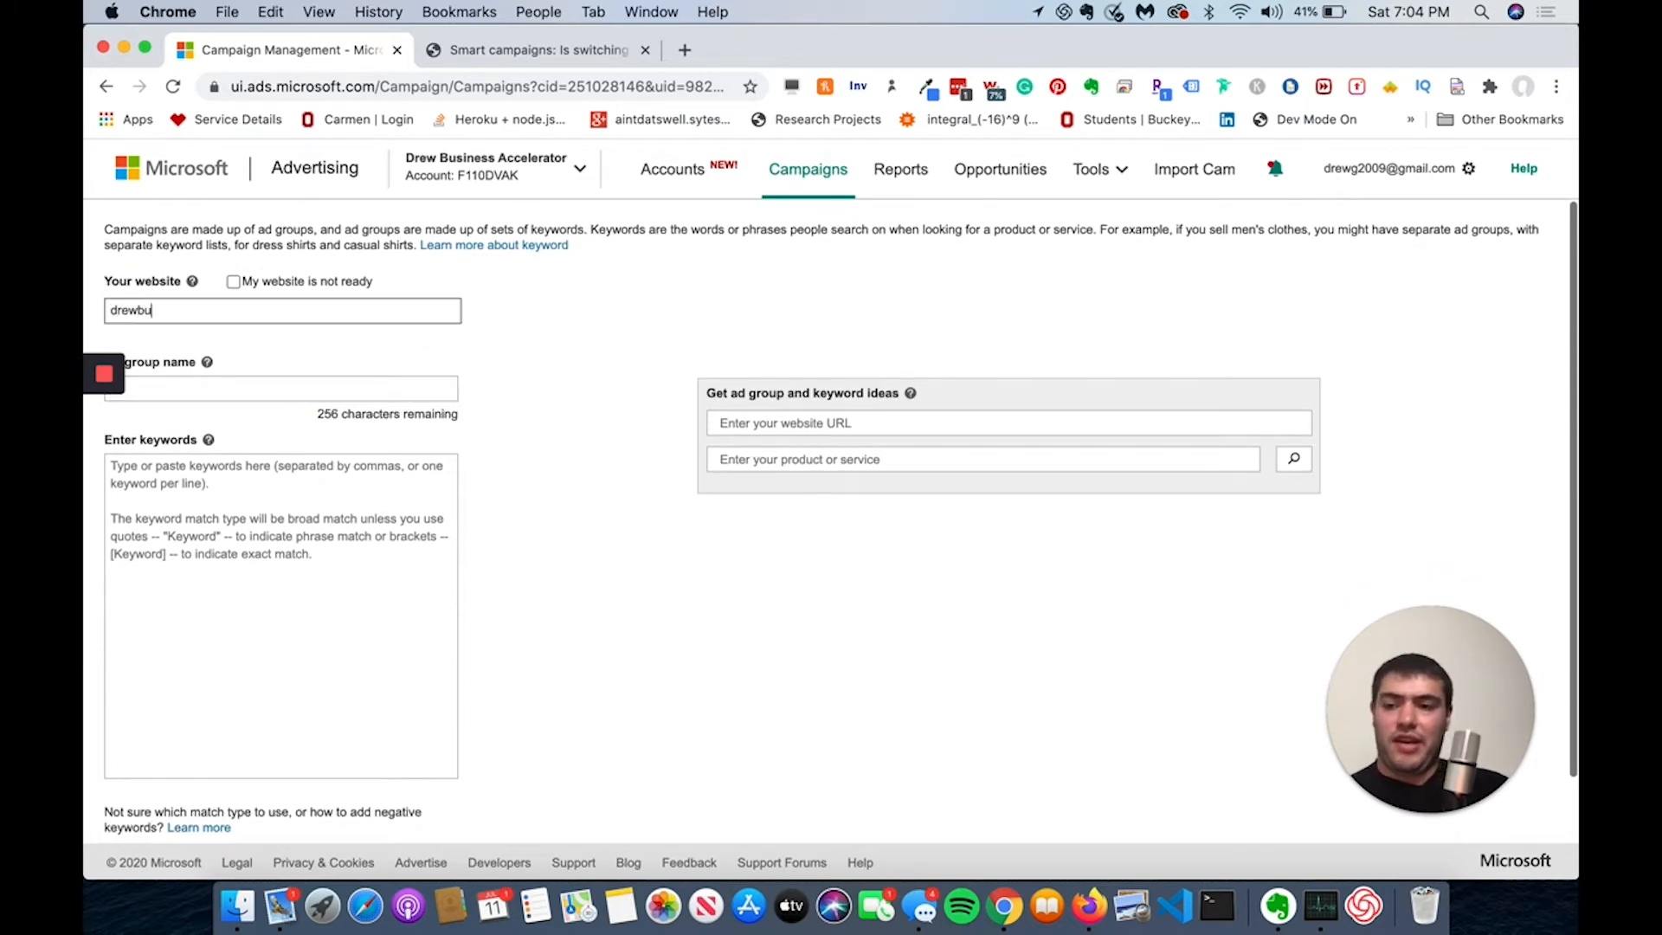
pyautogui.write('sinessacceler')
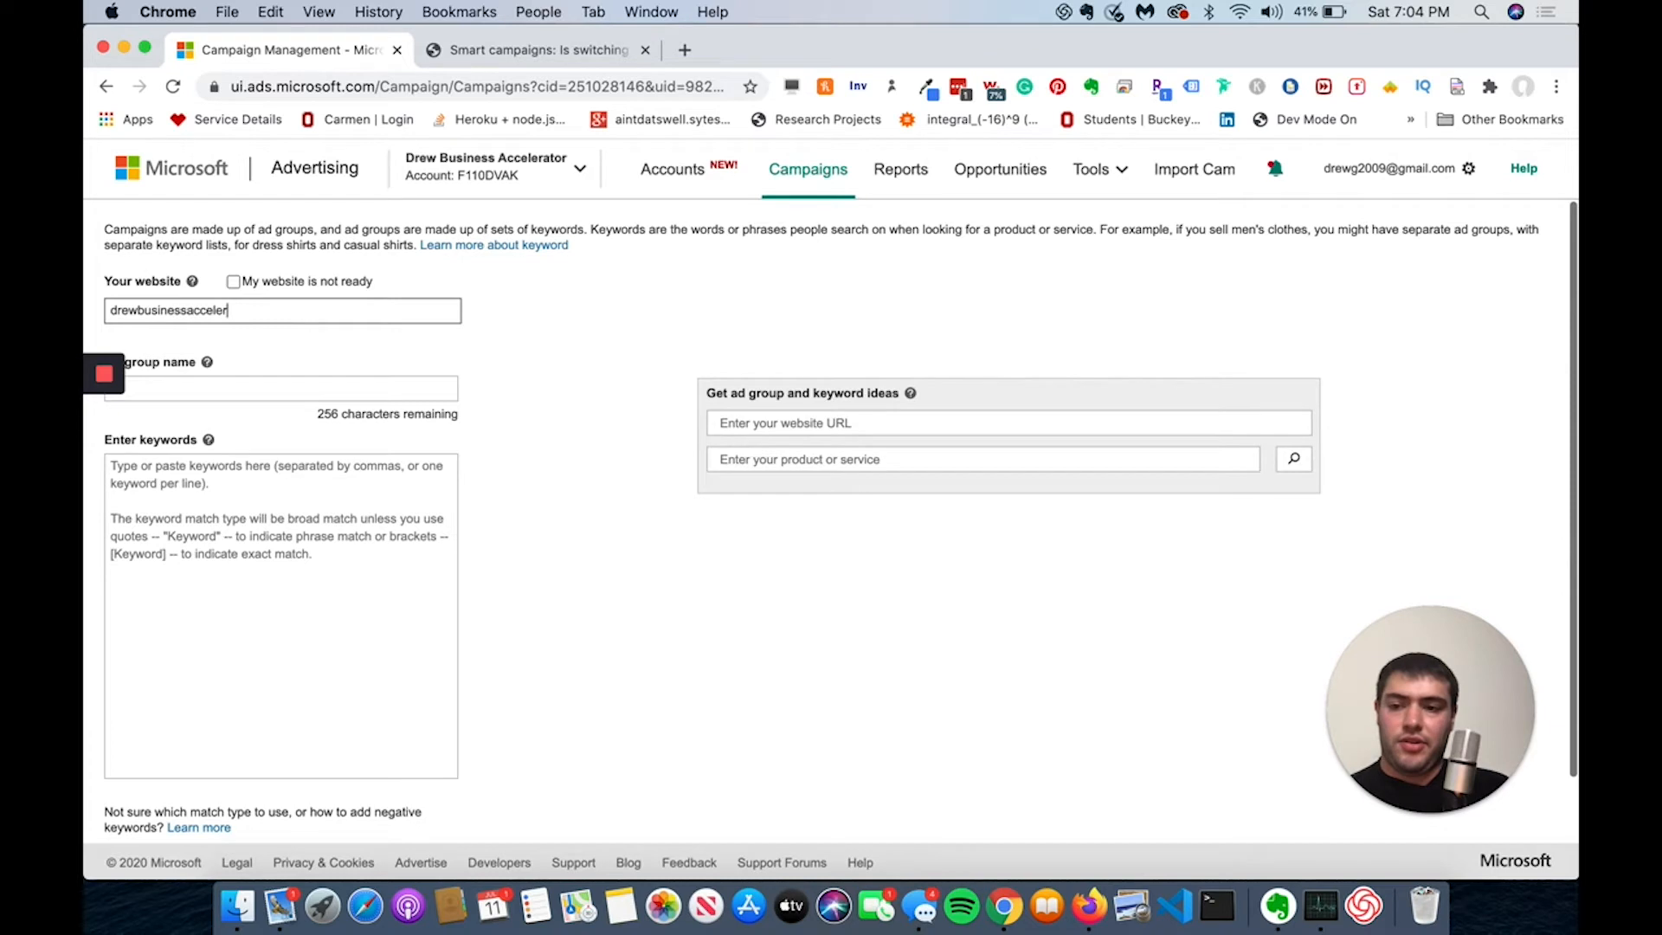
pyautogui.write('ator.com/')
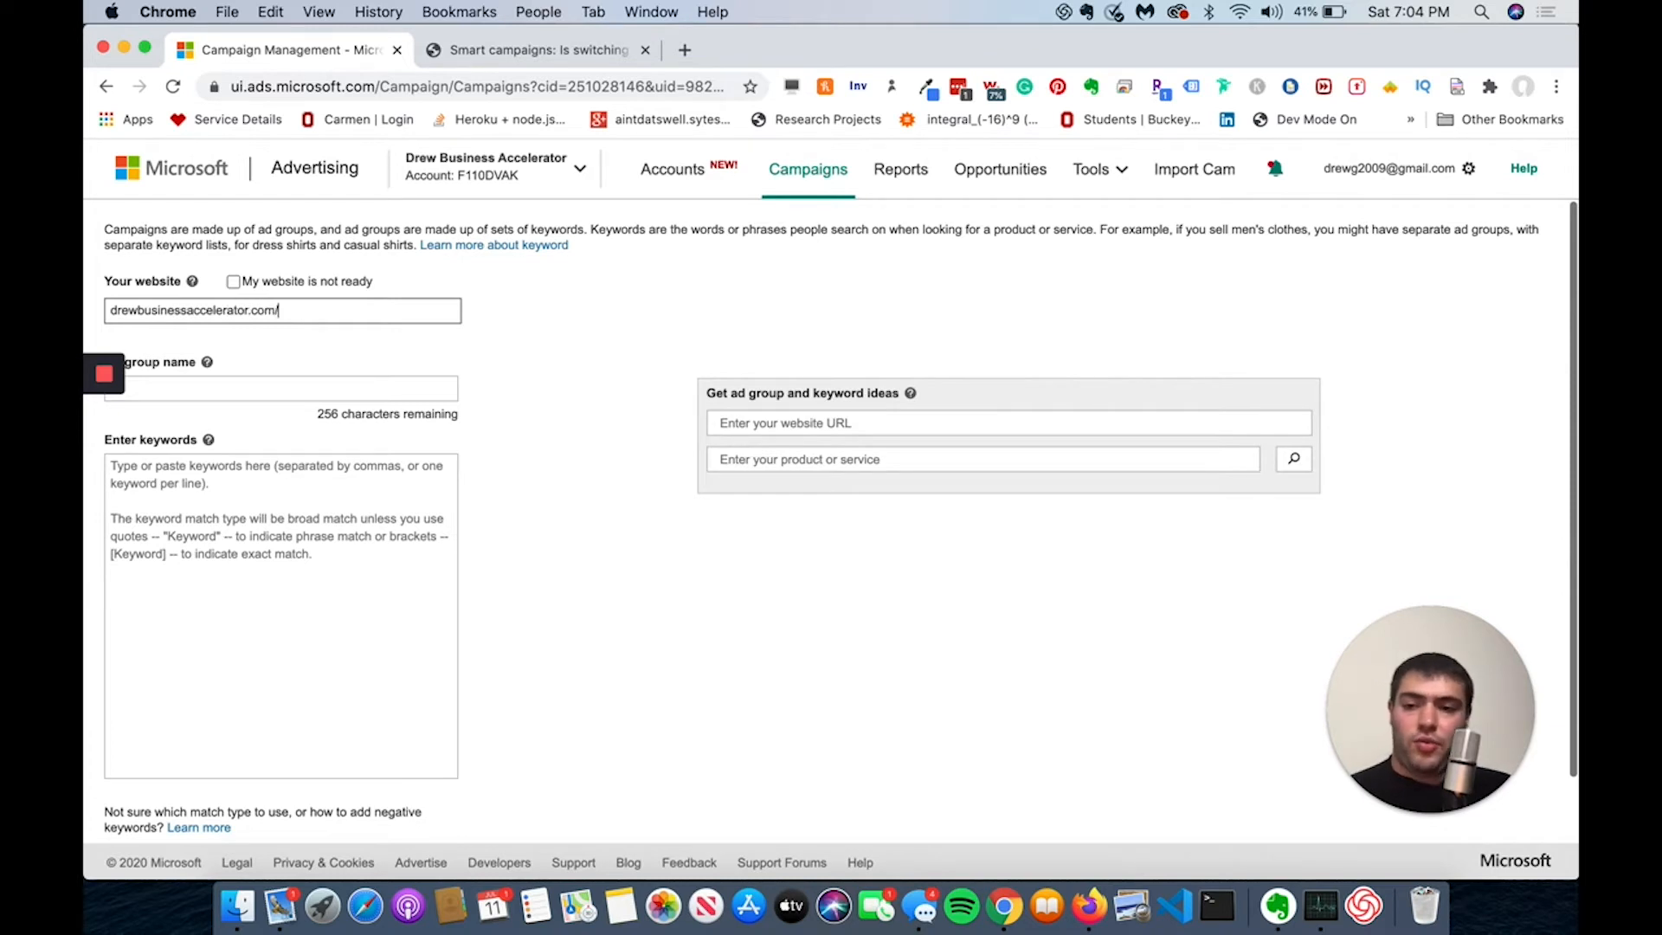
pyautogui.write('badcreditl')
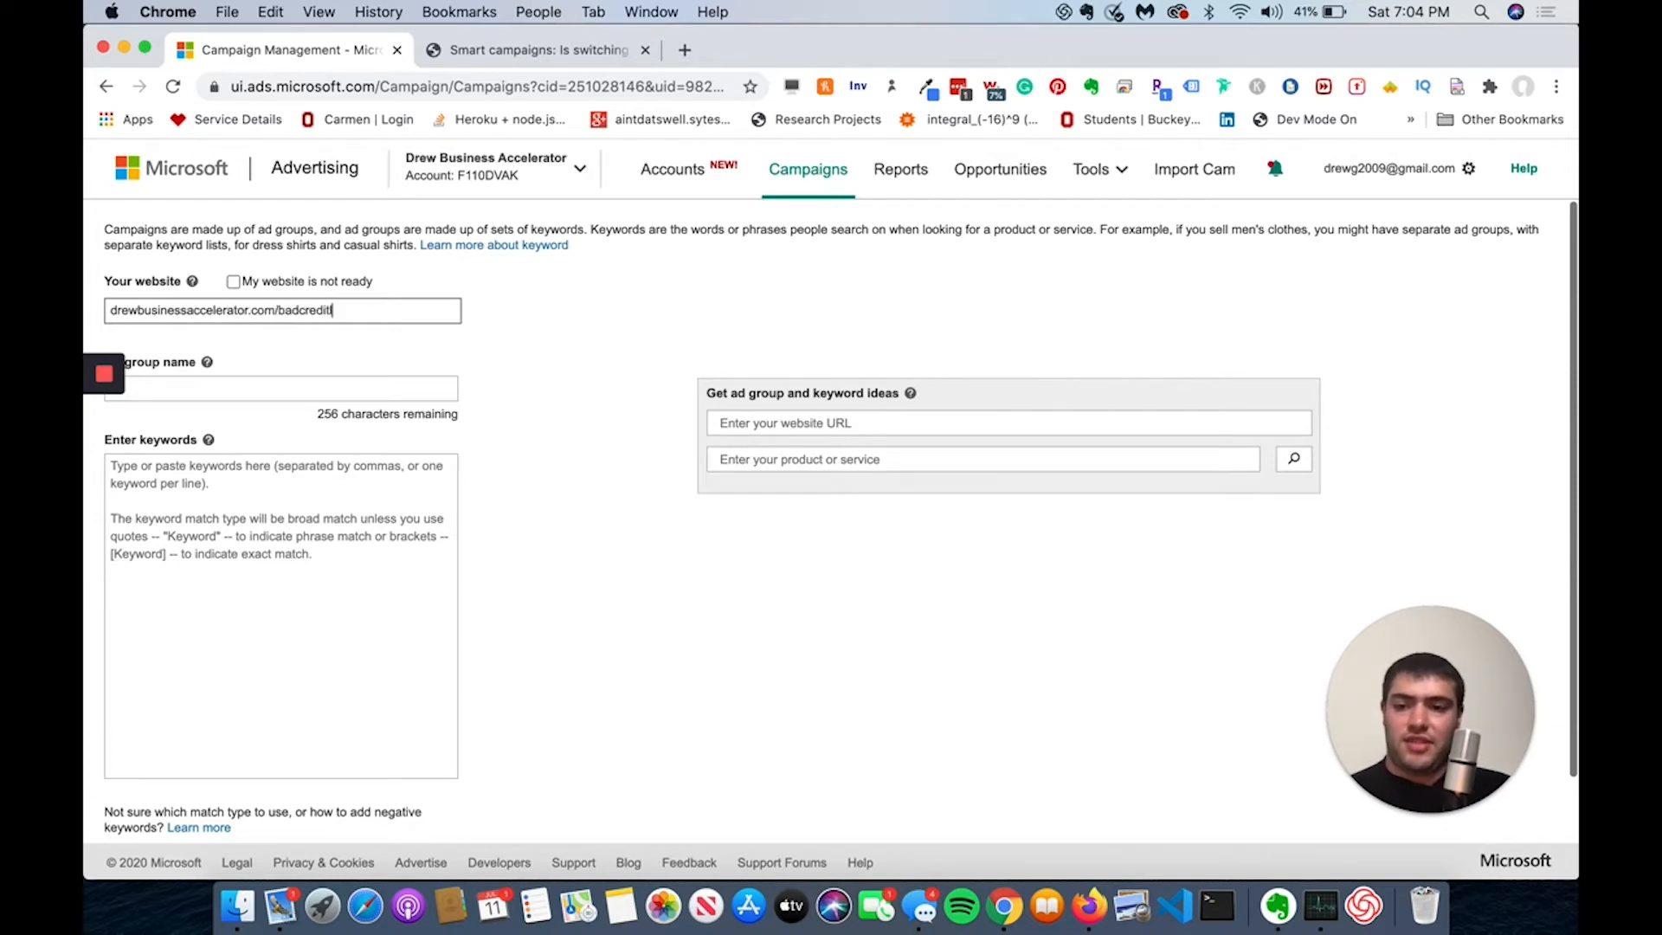
pyautogui.write('oans')
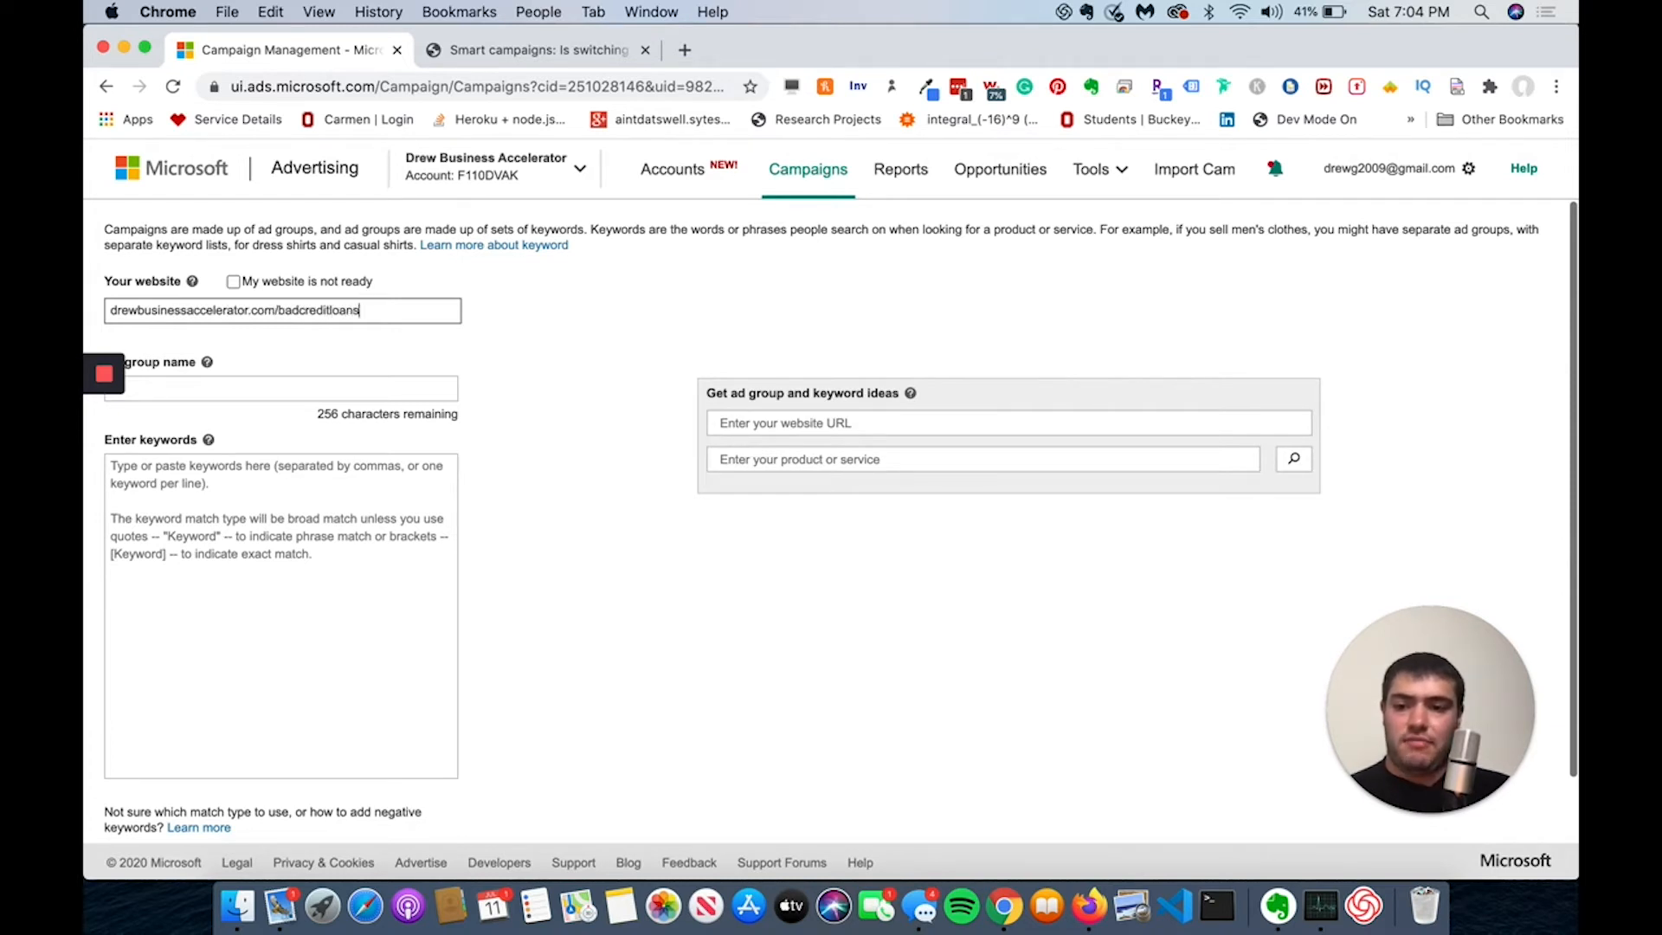
pyautogui.click(111, 309)
pyautogui.write('http://')
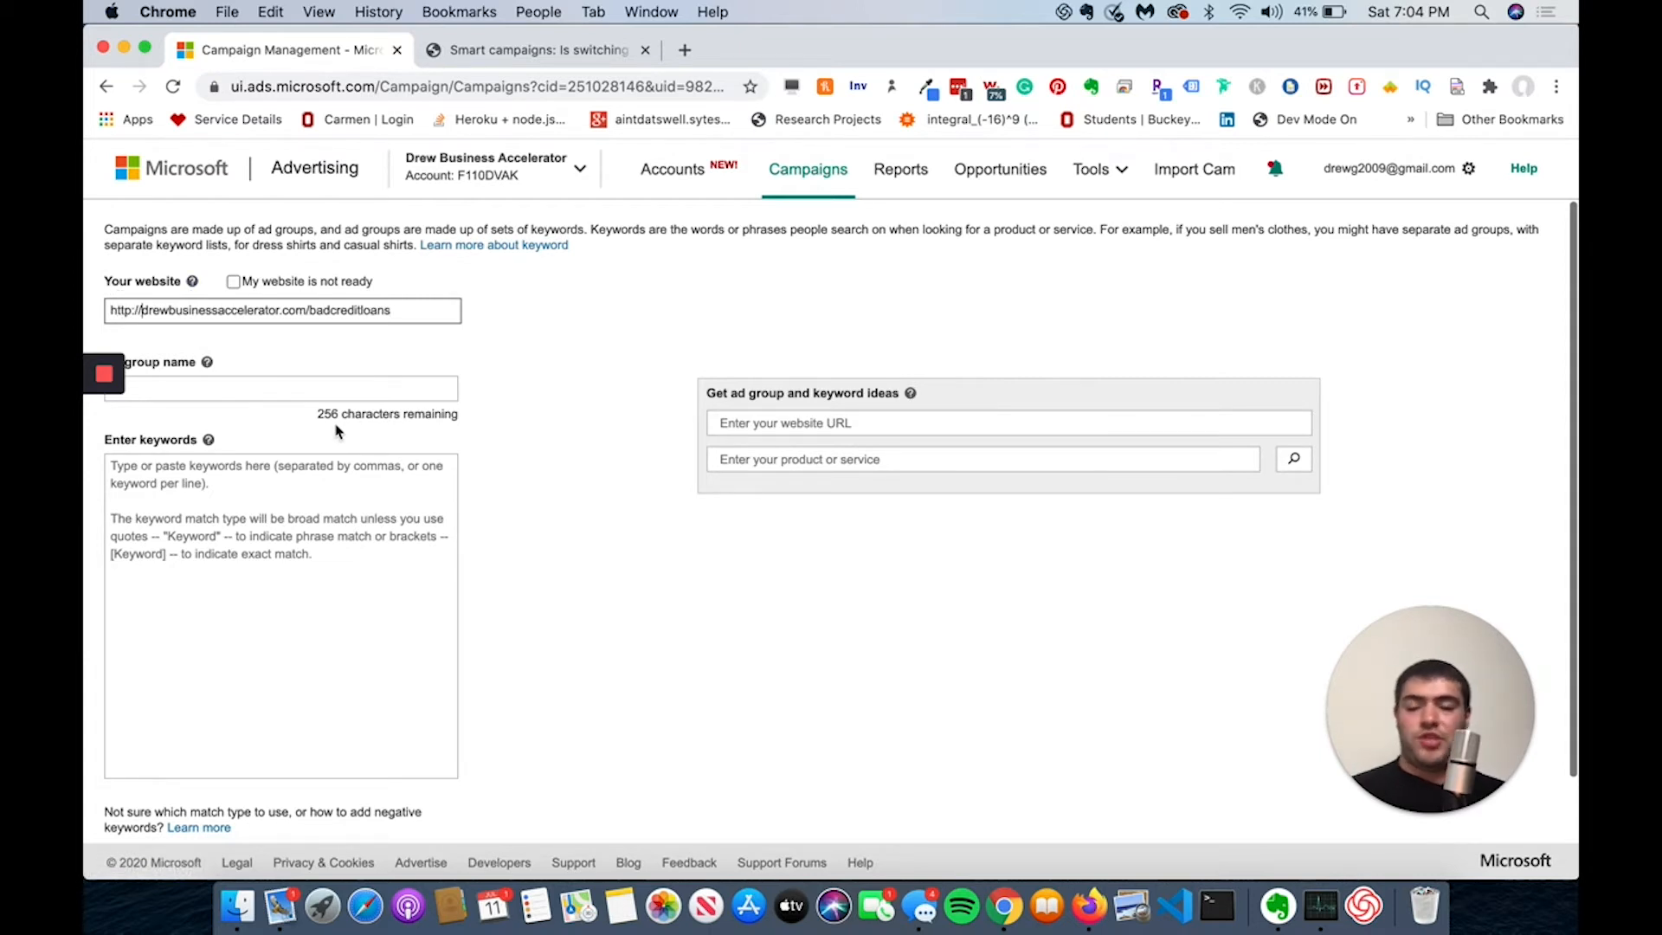
# Name the ad group "loans"
pyautogui.scroll(-1, 336, 426)
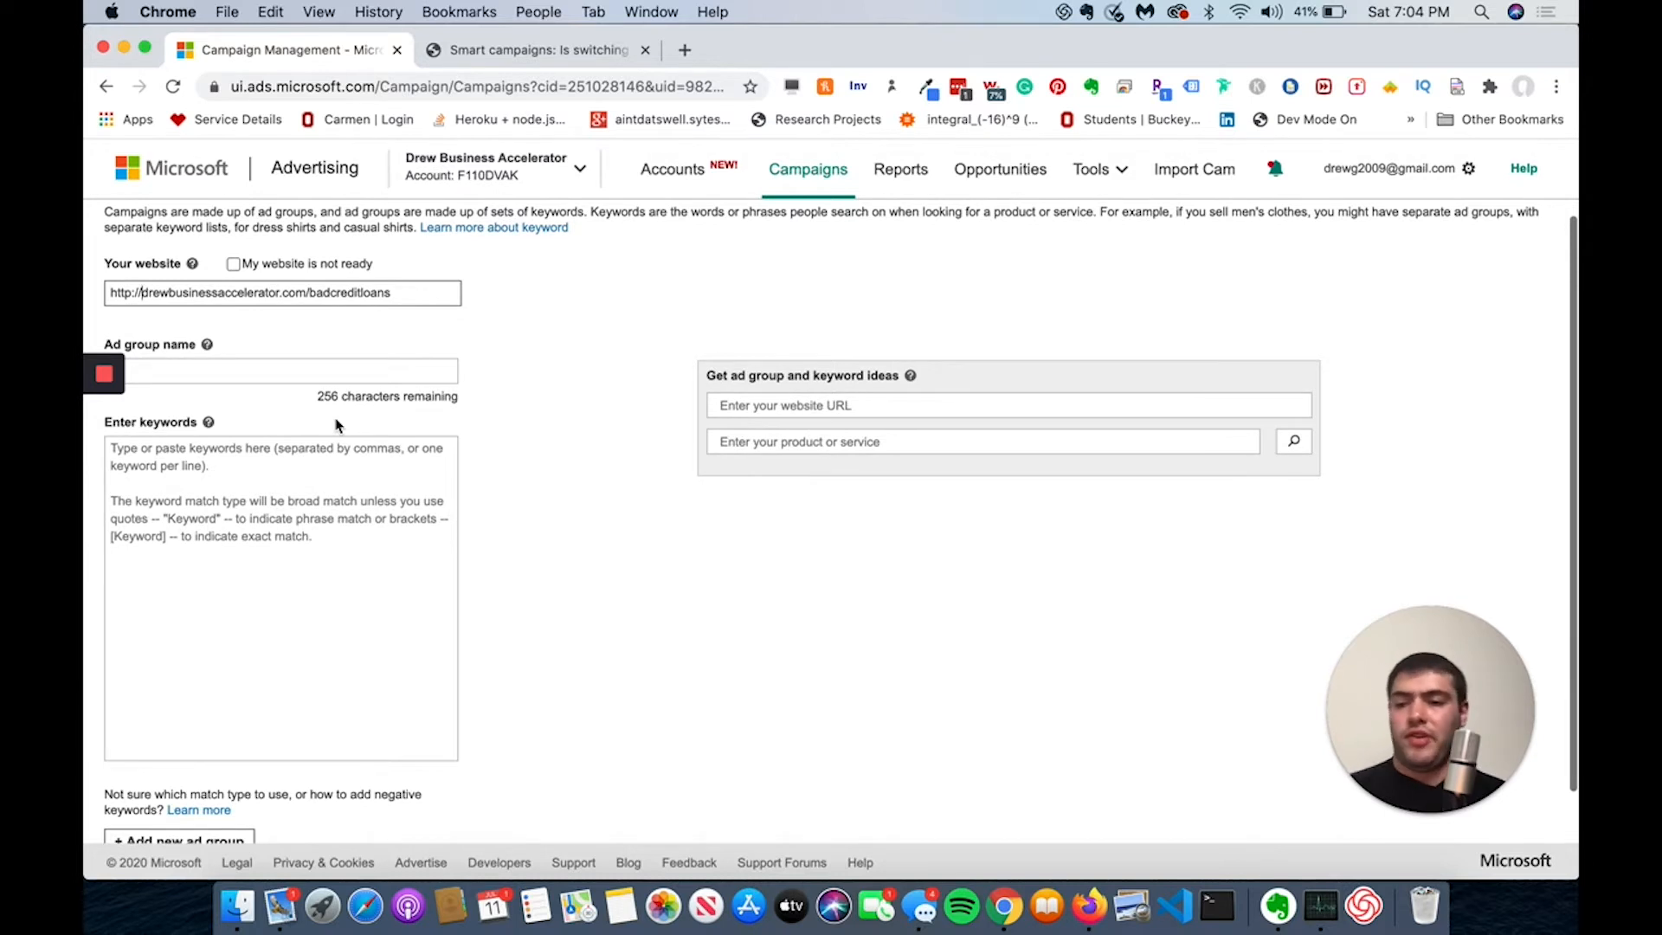
pyautogui.click(299, 372)
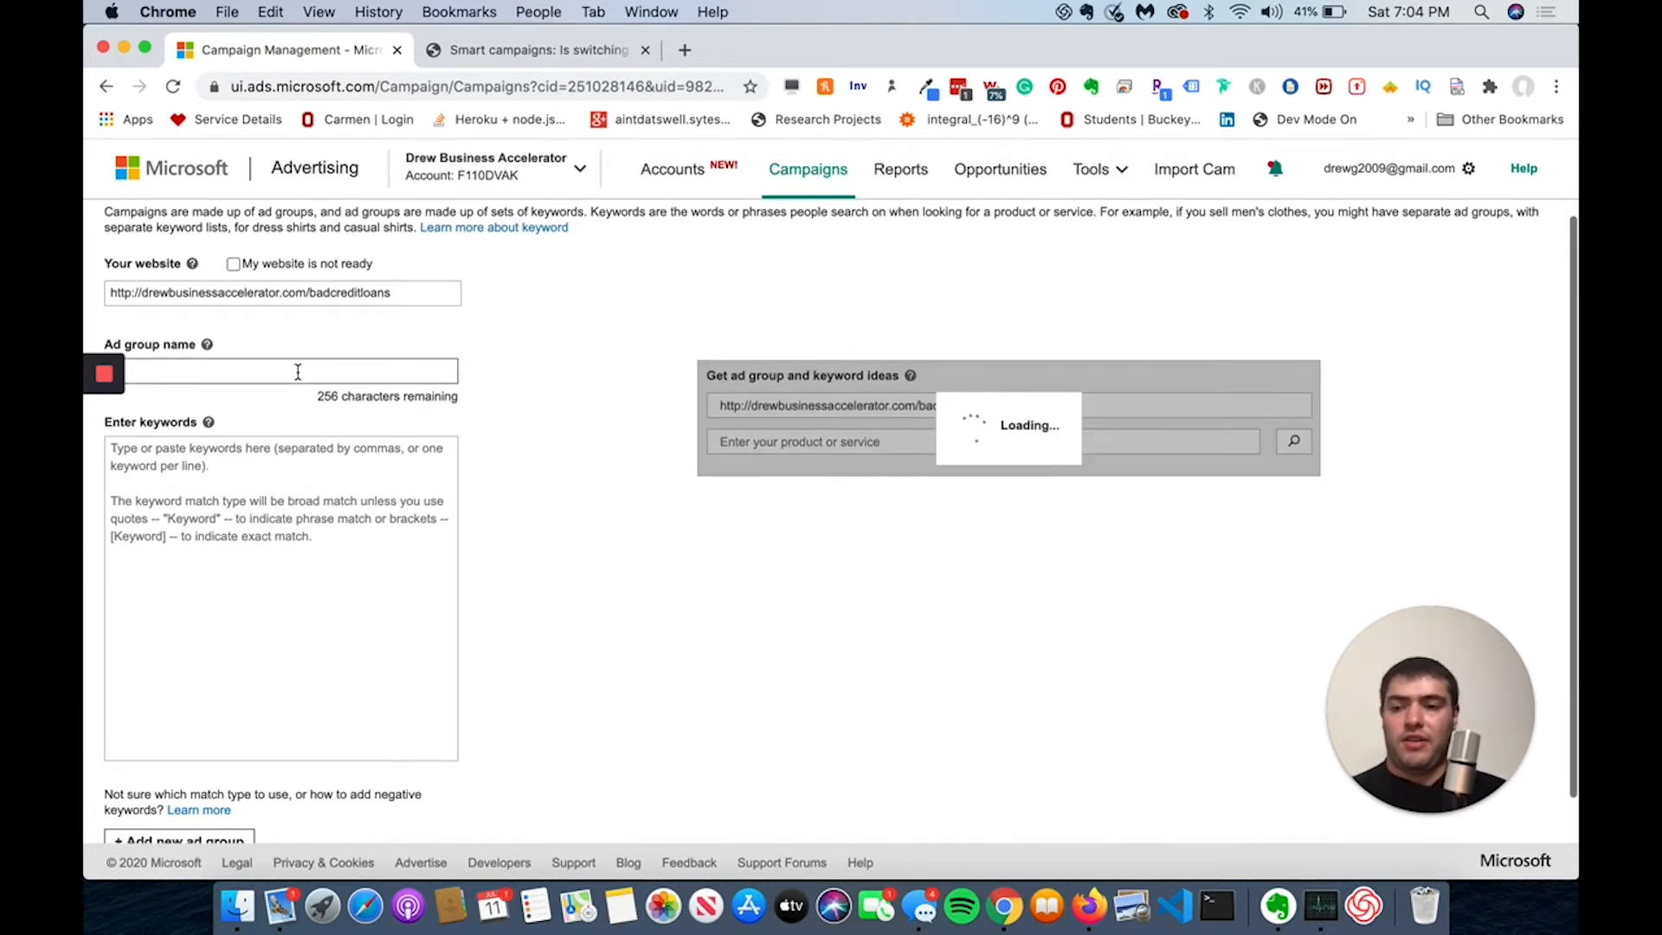
pyautogui.scroll(-2, 298, 371)
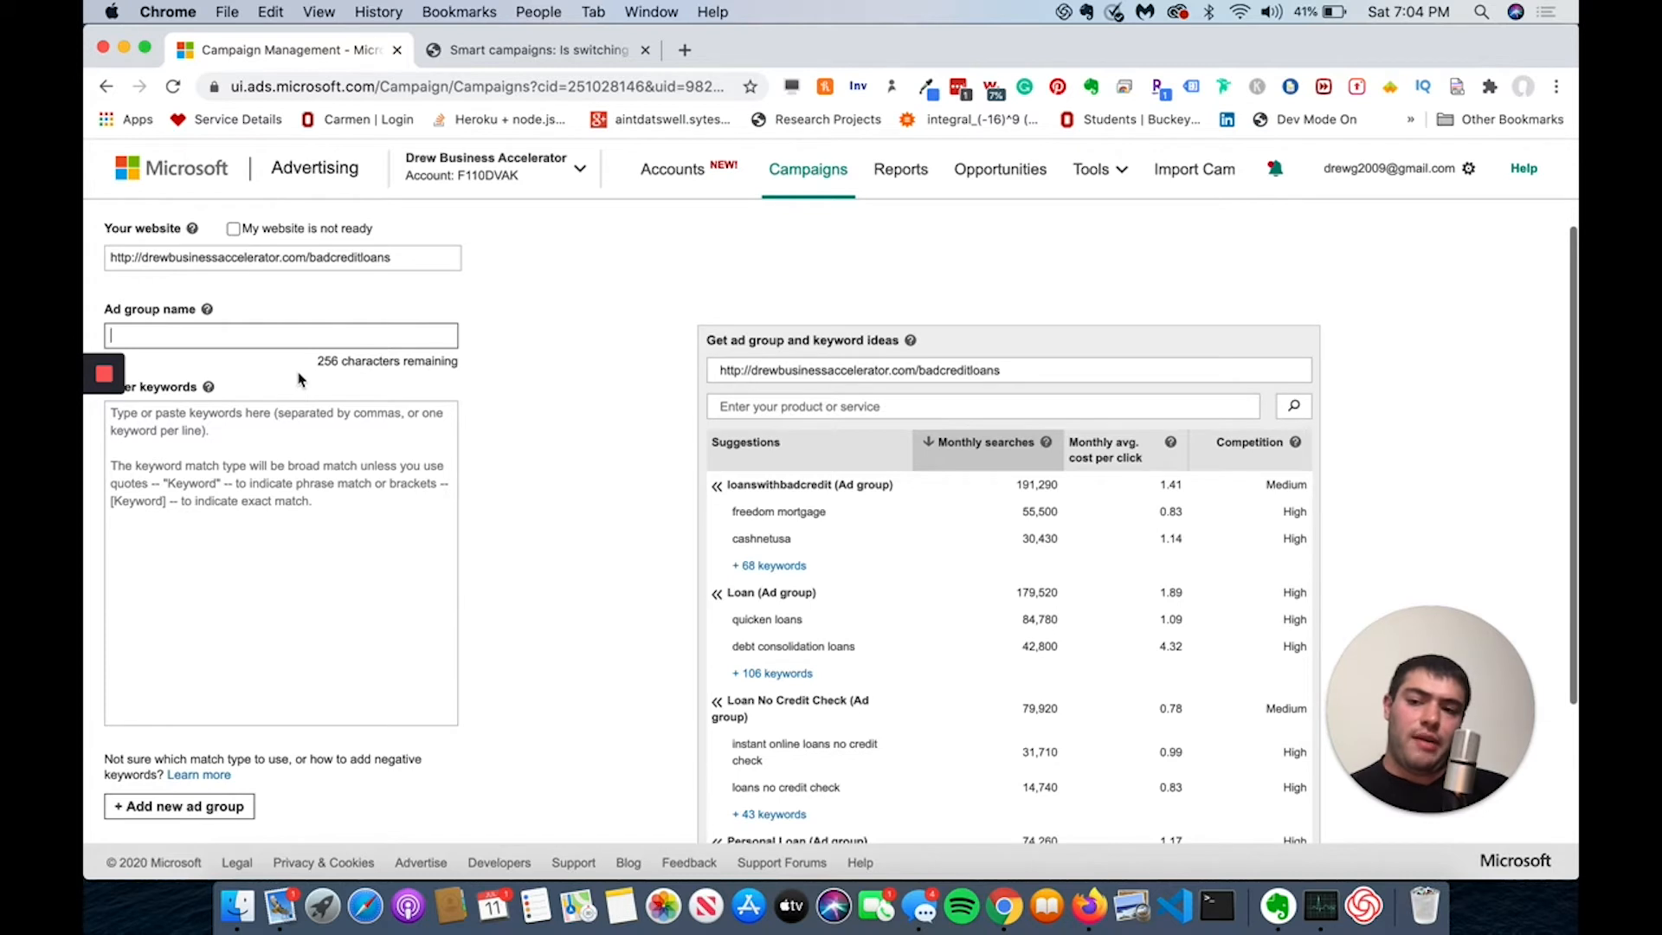
pyautogui.write('loans')
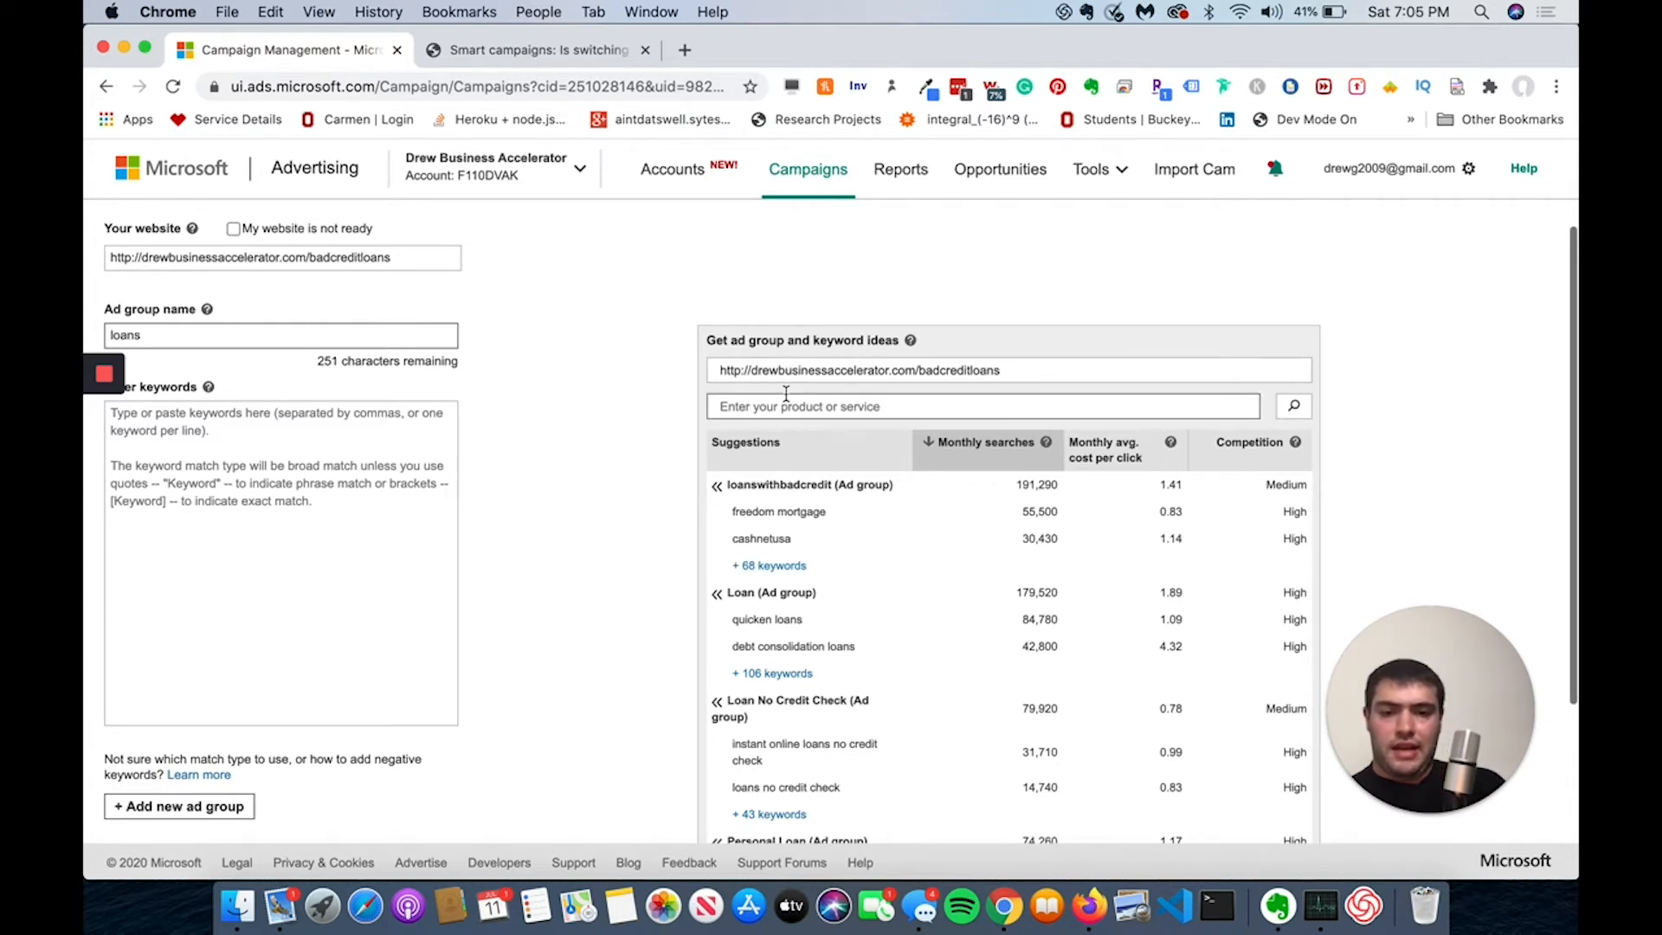
# Clear the website URL from the ad group and keyword ideas tool and search it for the product or service "bad credit loans"
pyautogui.scroll(-4, 828, 442)
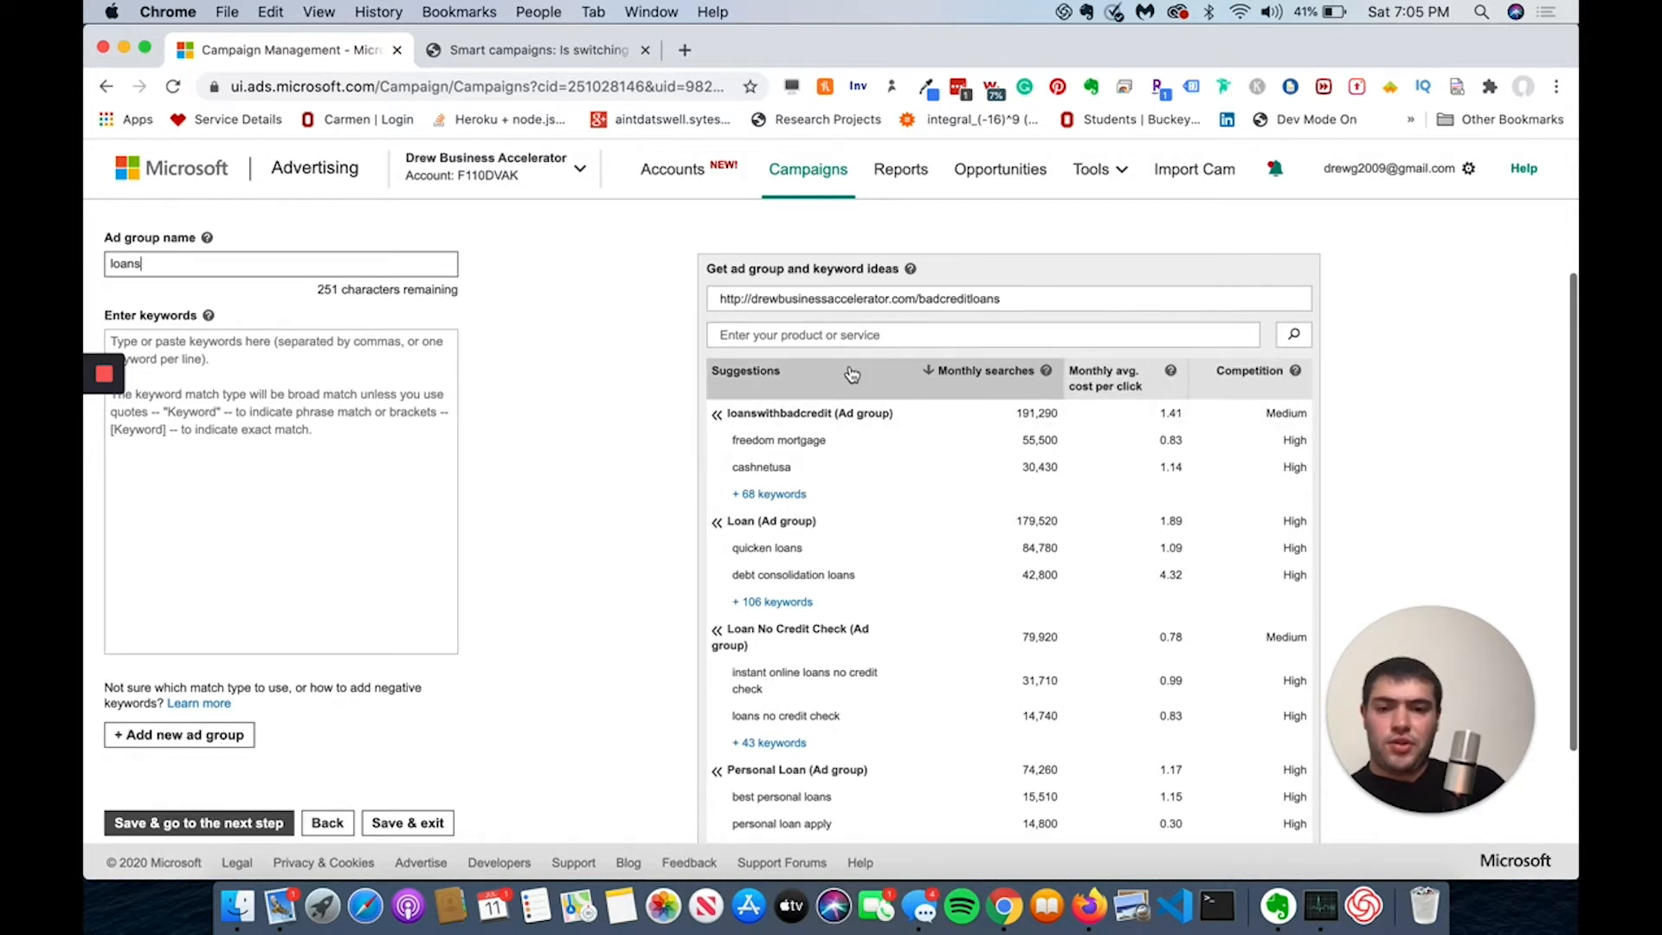
pyautogui.click(889, 334)
pyautogui.moveTo(1039, 297); pyautogui.dragTo(773, 285)
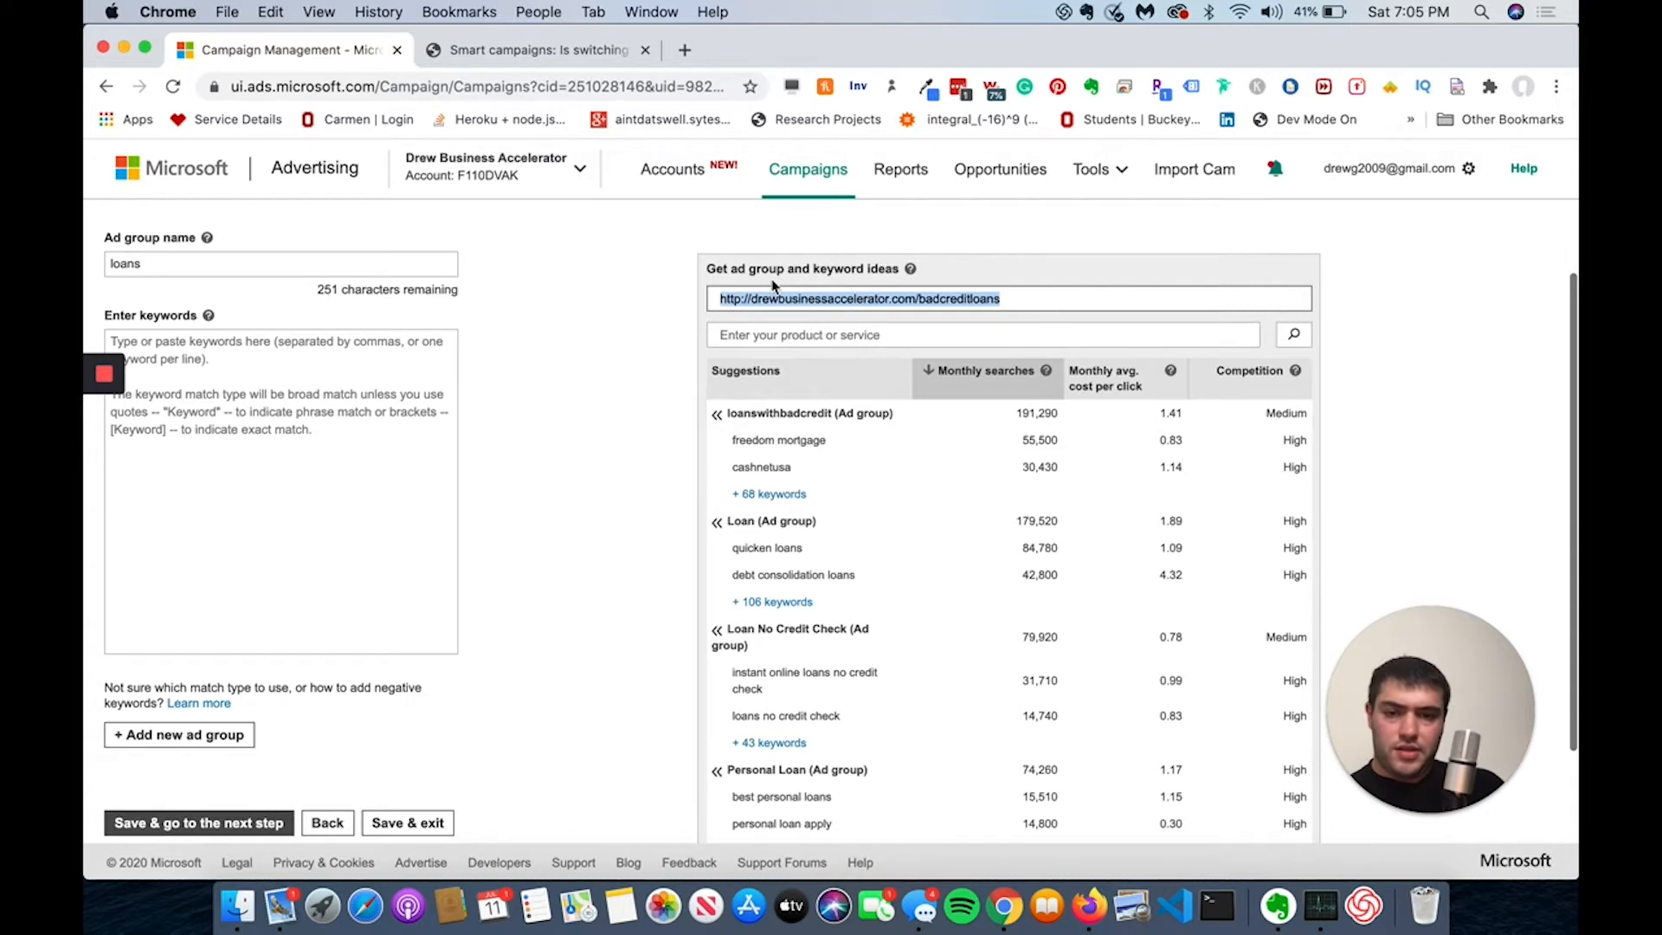
pyautogui.press('BackSpace')
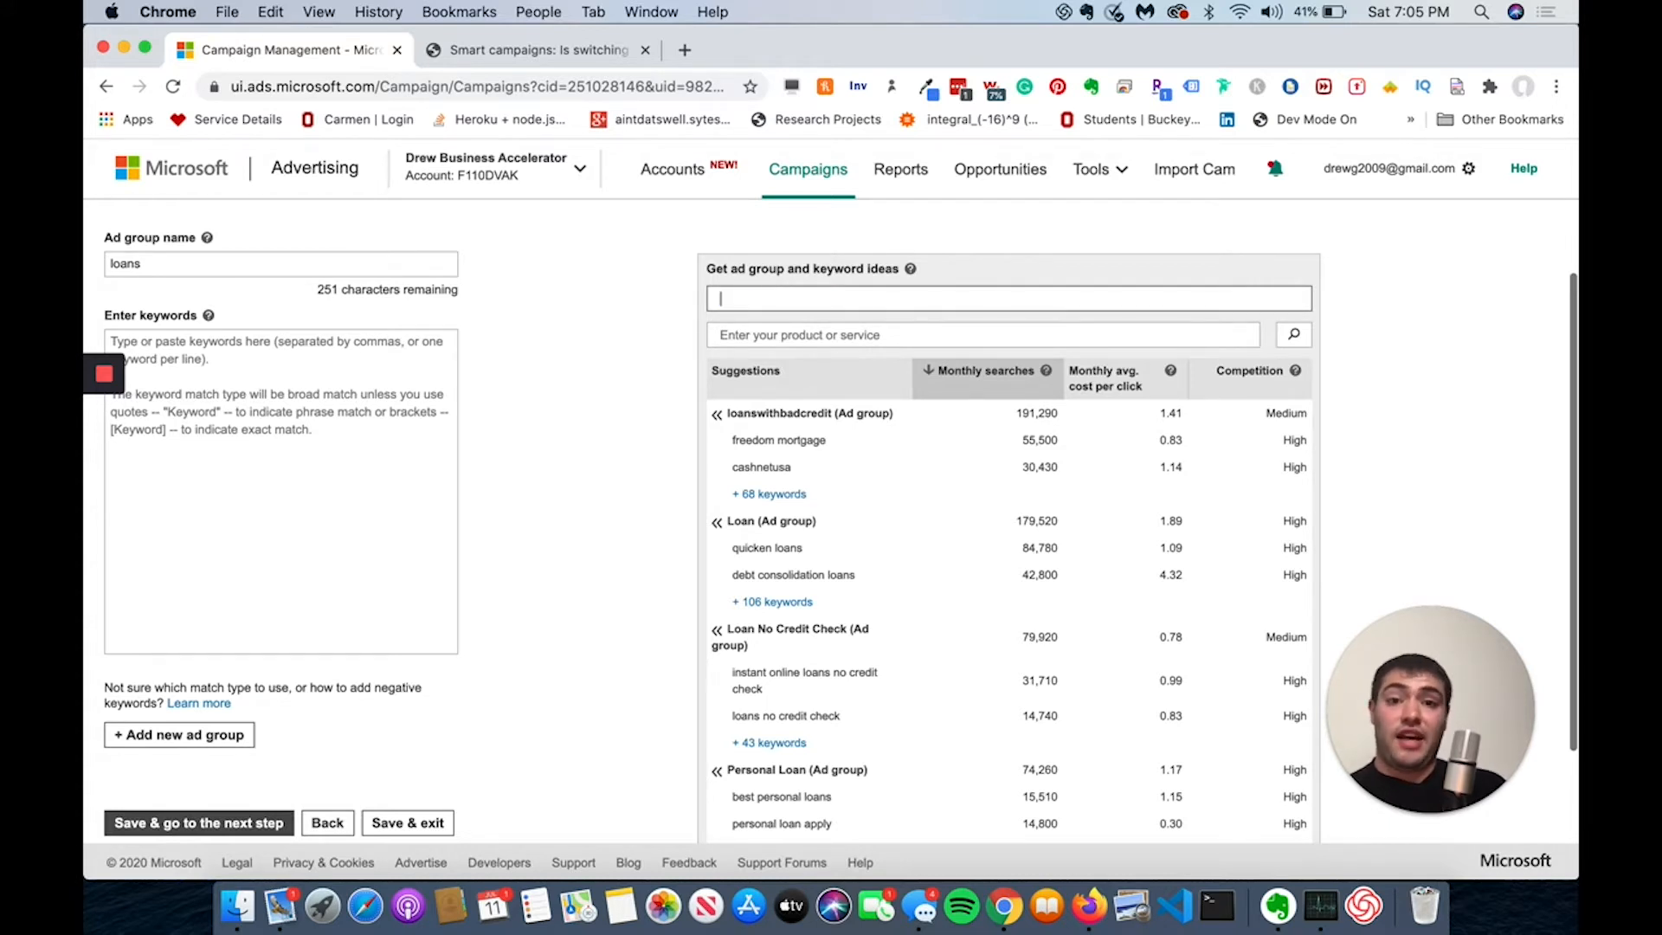
pyautogui.click(758, 336)
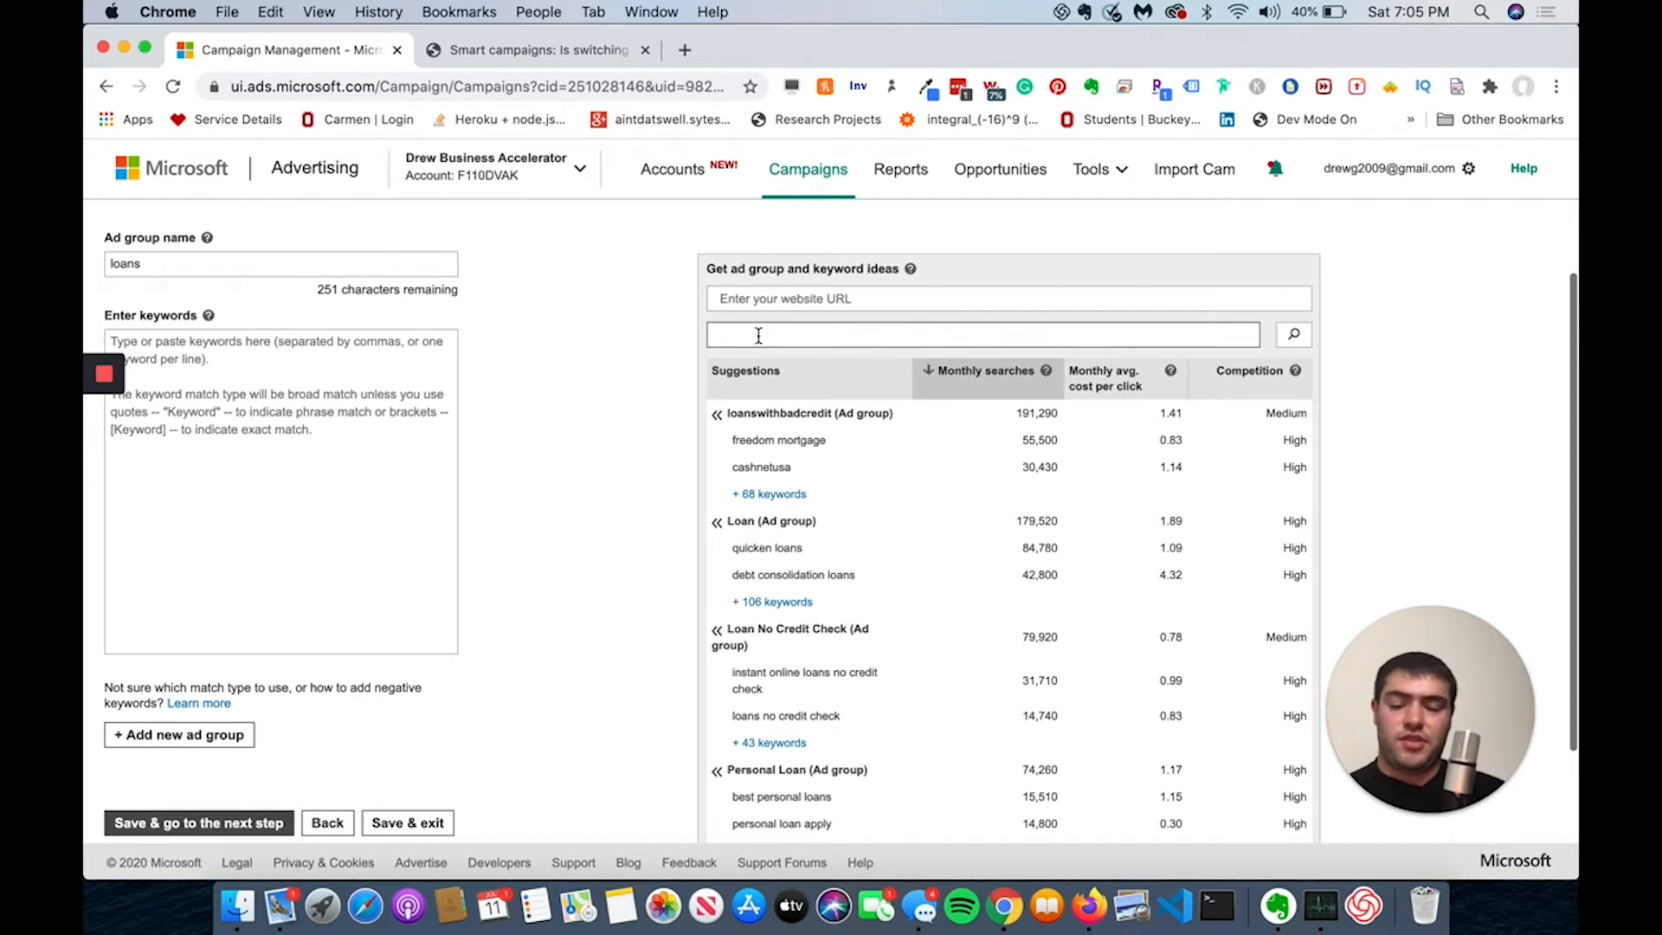
pyautogui.write('bad credit loans')
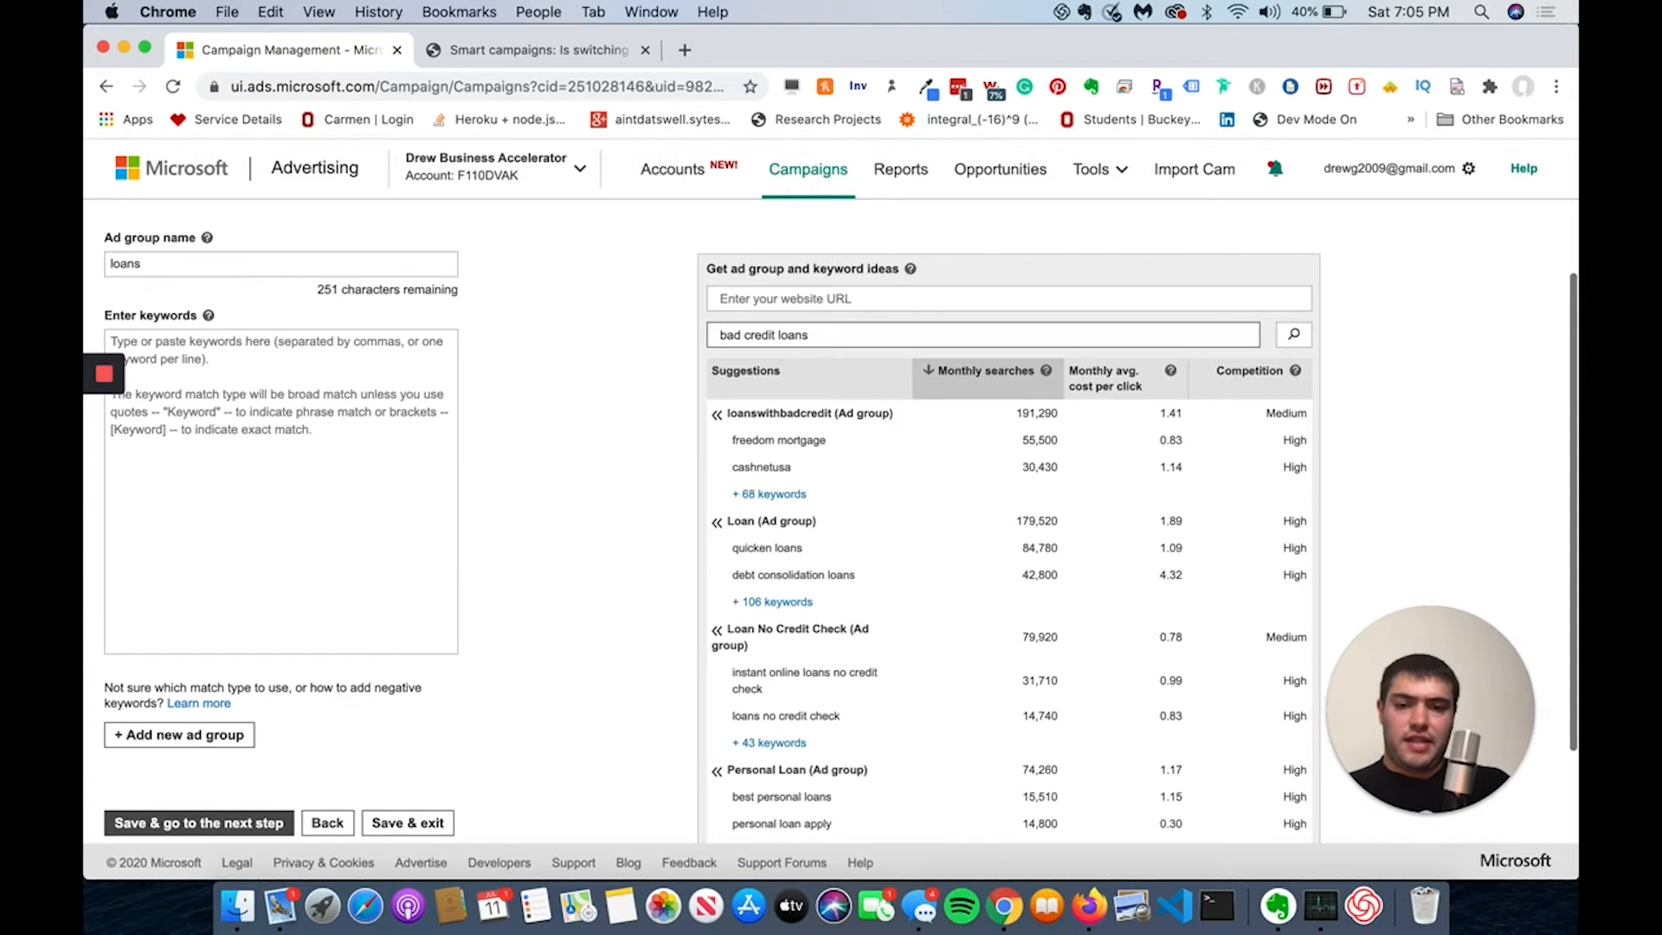
pyautogui.press('Return')
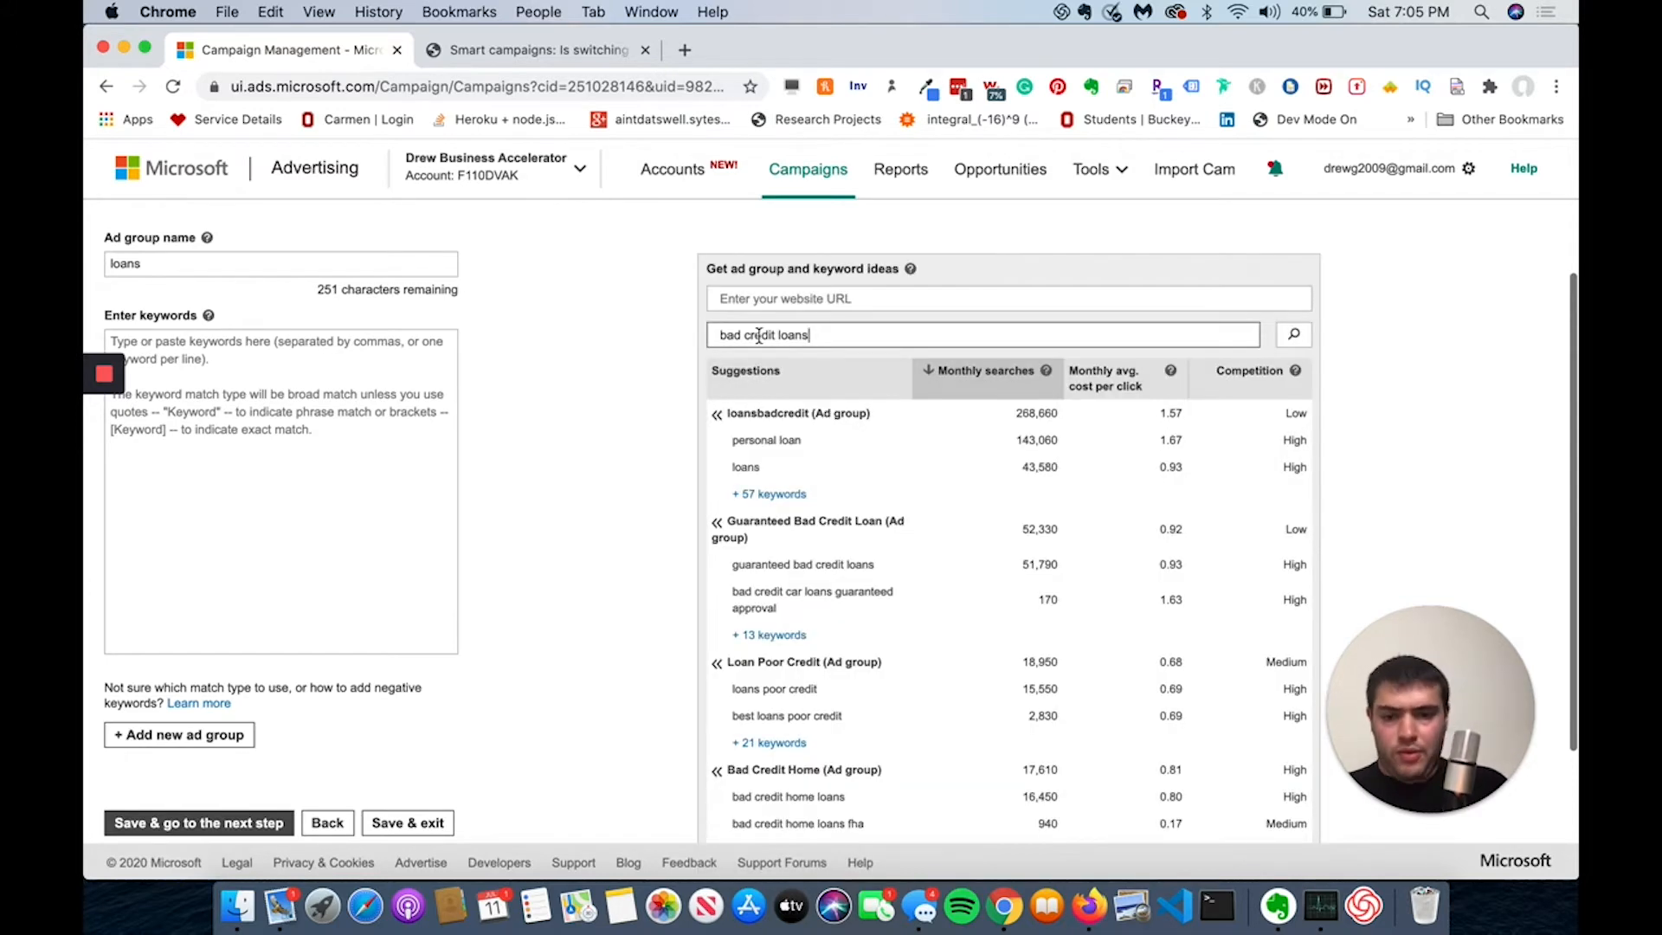
# Examine the suggested ad groups and keywords, comparing monthly searches, average cost per click and competition
pyautogui.scroll(-3, 836, 627)
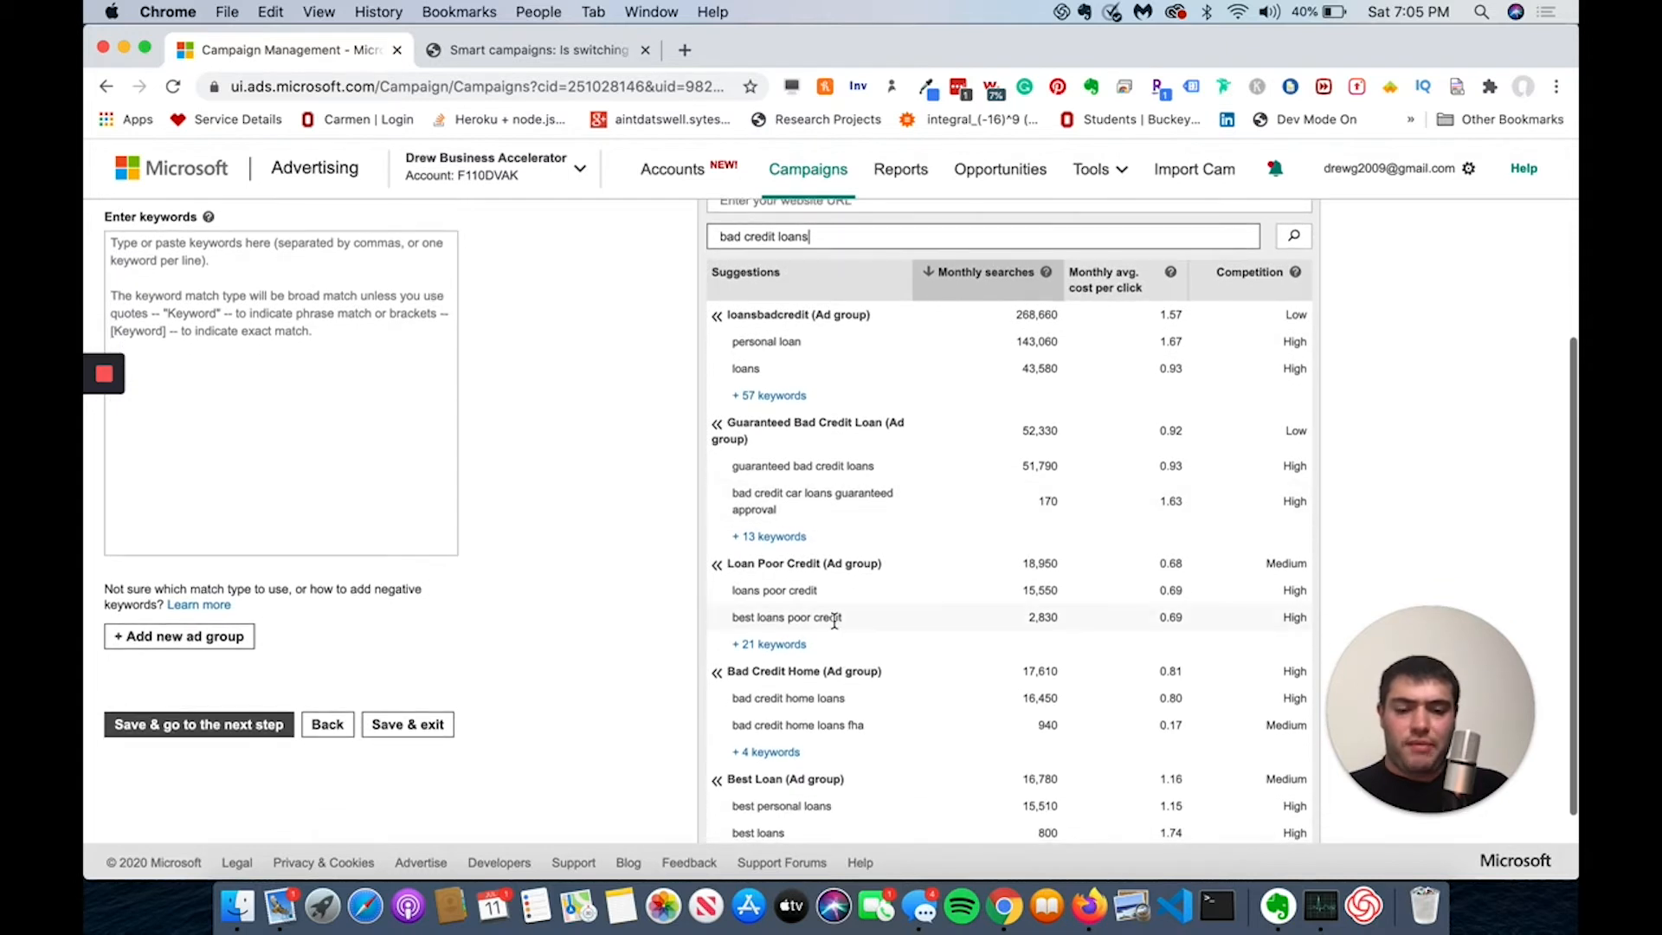
pyautogui.scroll(-2, 834, 619)
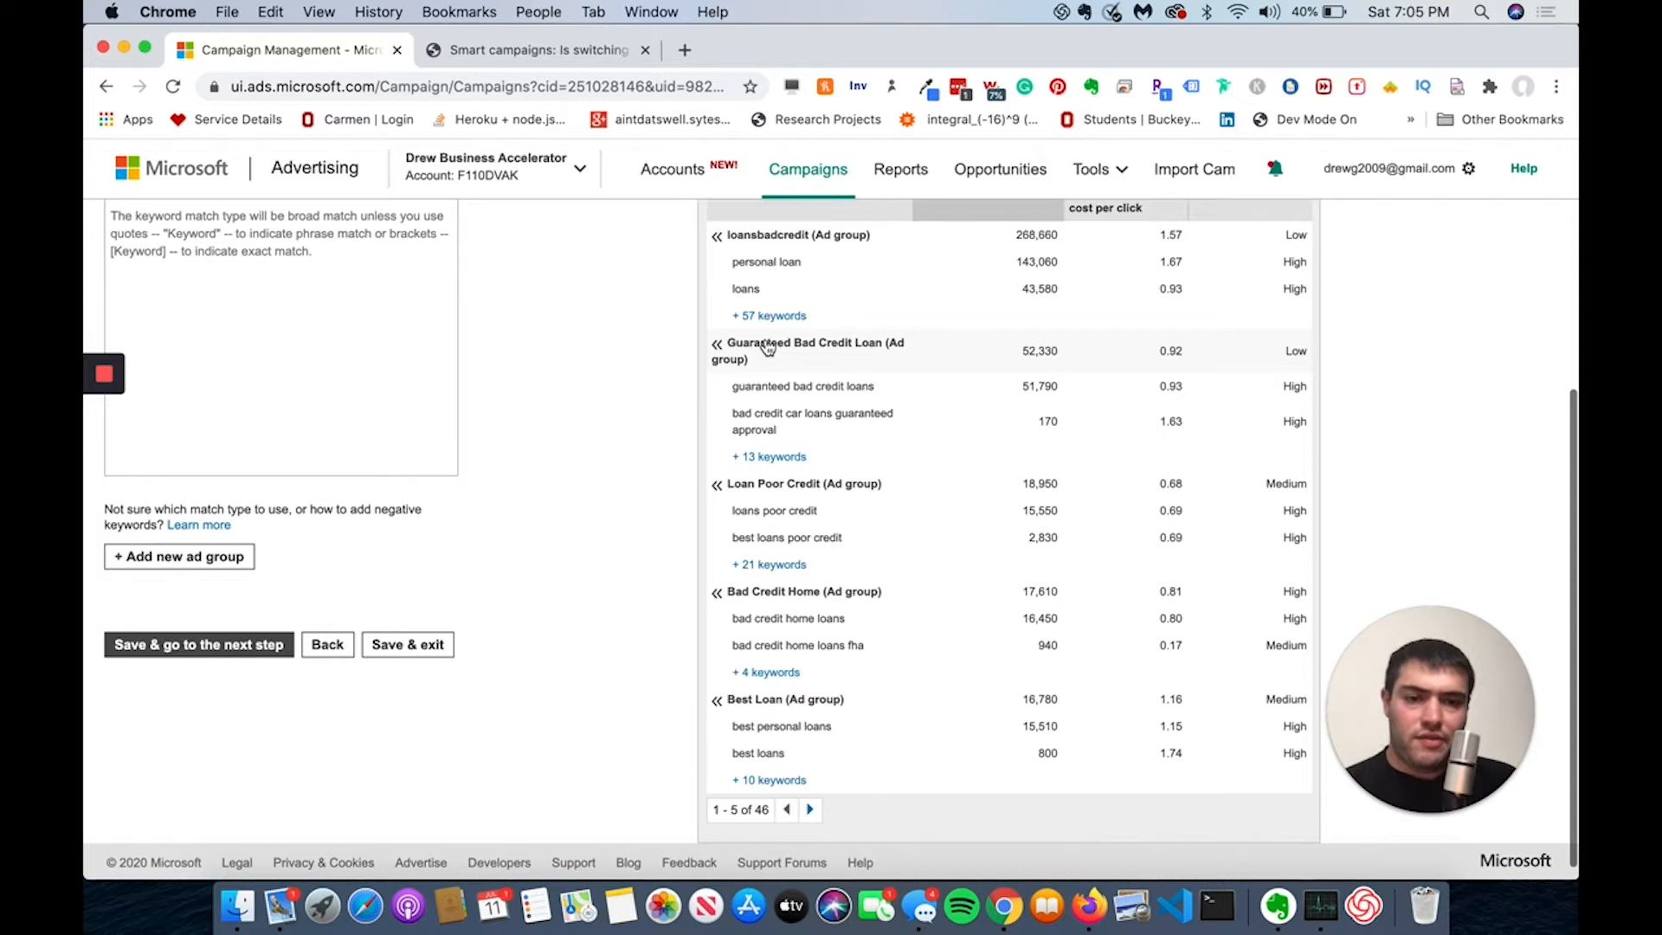
pyautogui.scroll(3, 1151, 286)
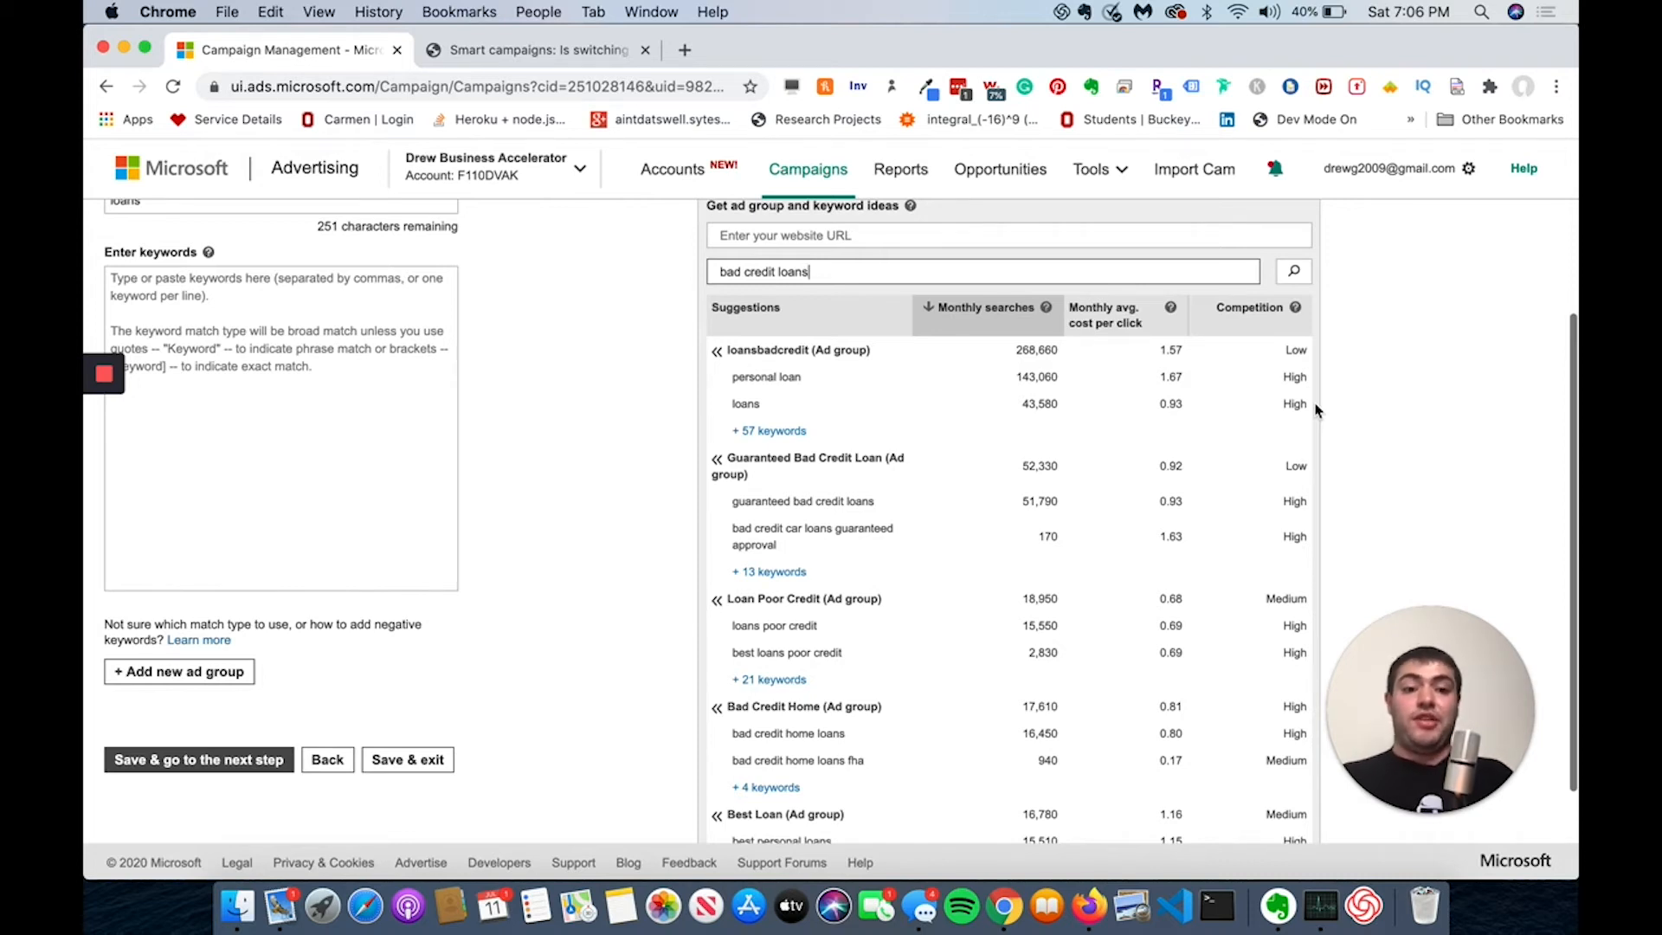
pyautogui.scroll(3, 1316, 409)
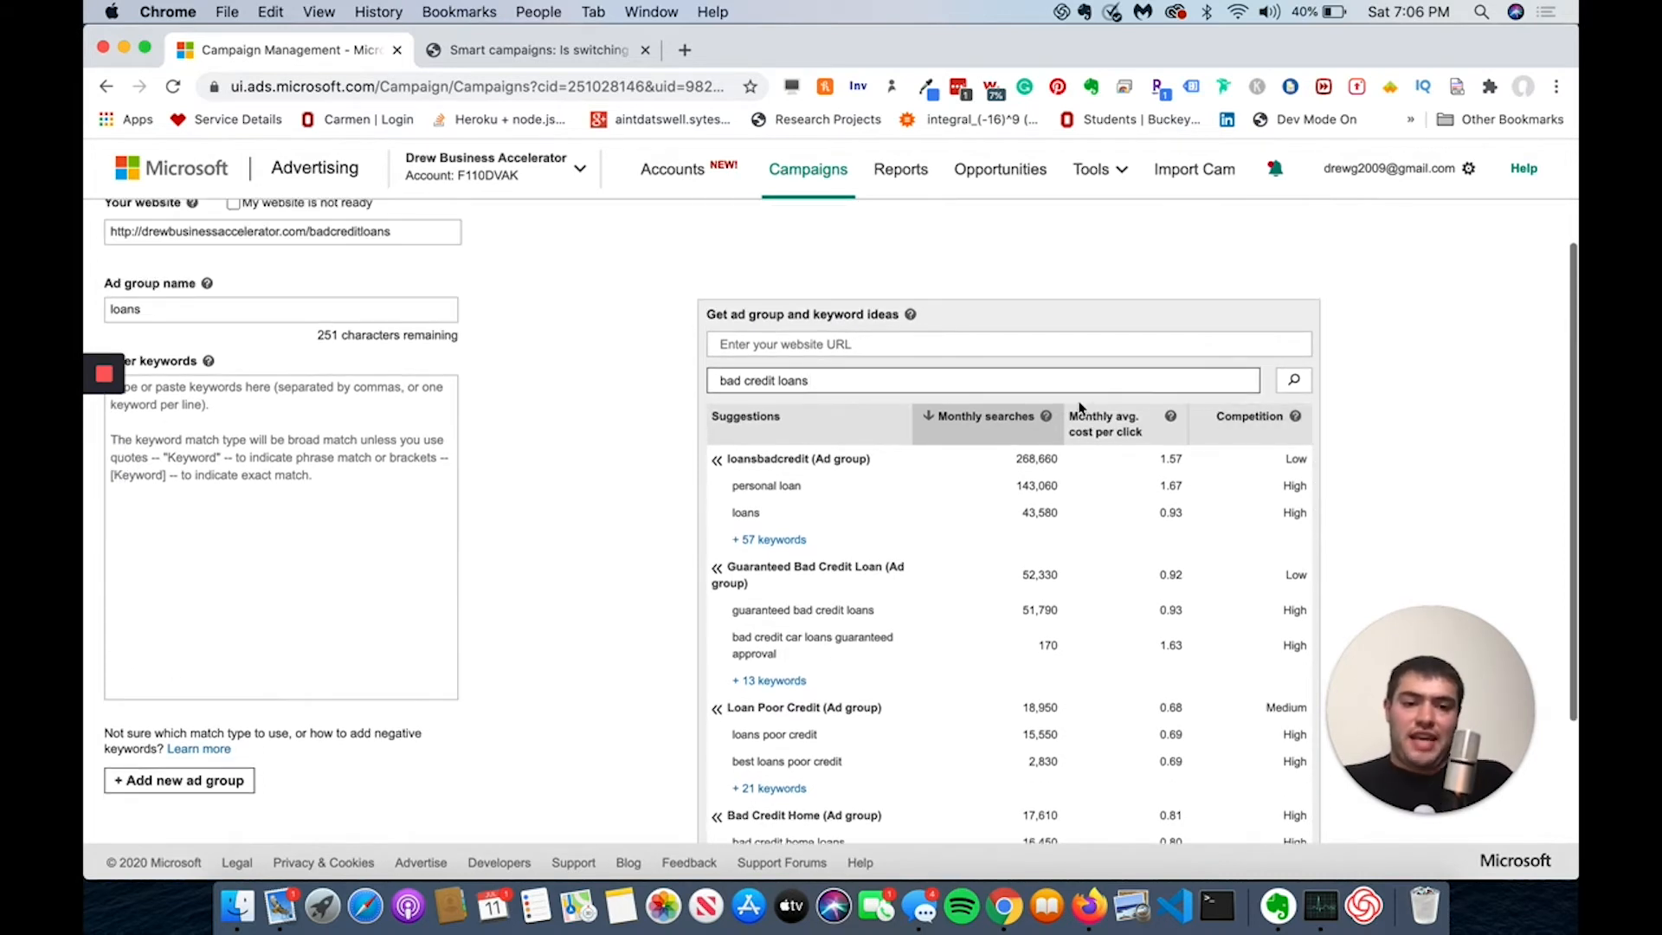
pyautogui.scroll(-1, 1199, 544)
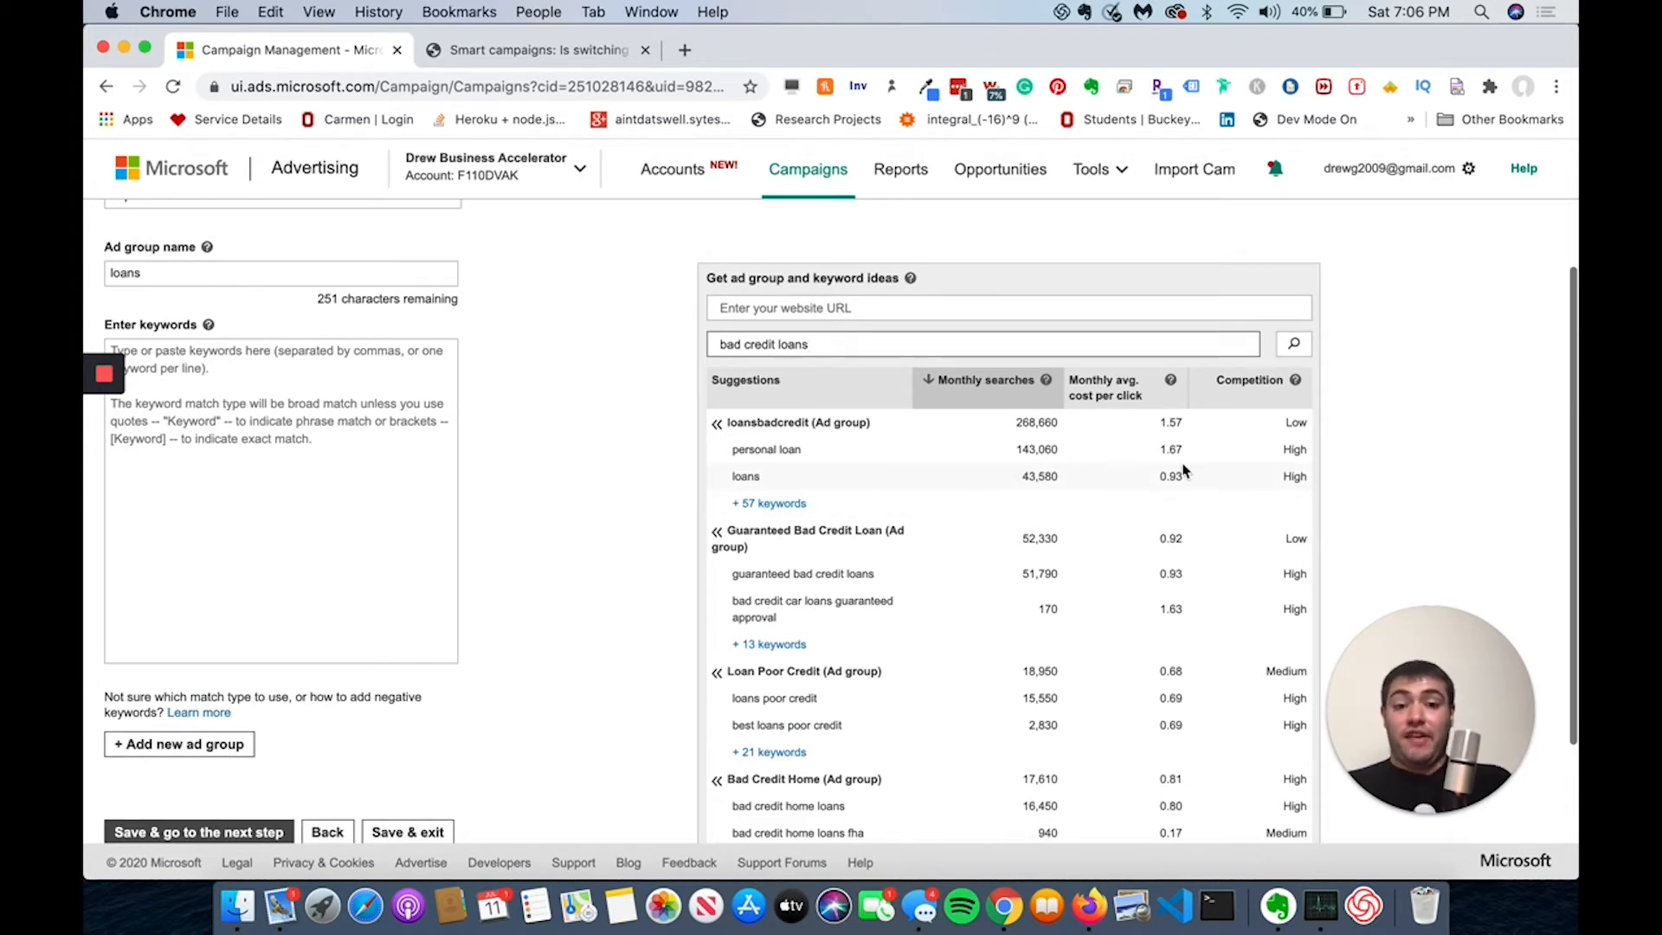
pyautogui.scroll(-3, 1149, 478)
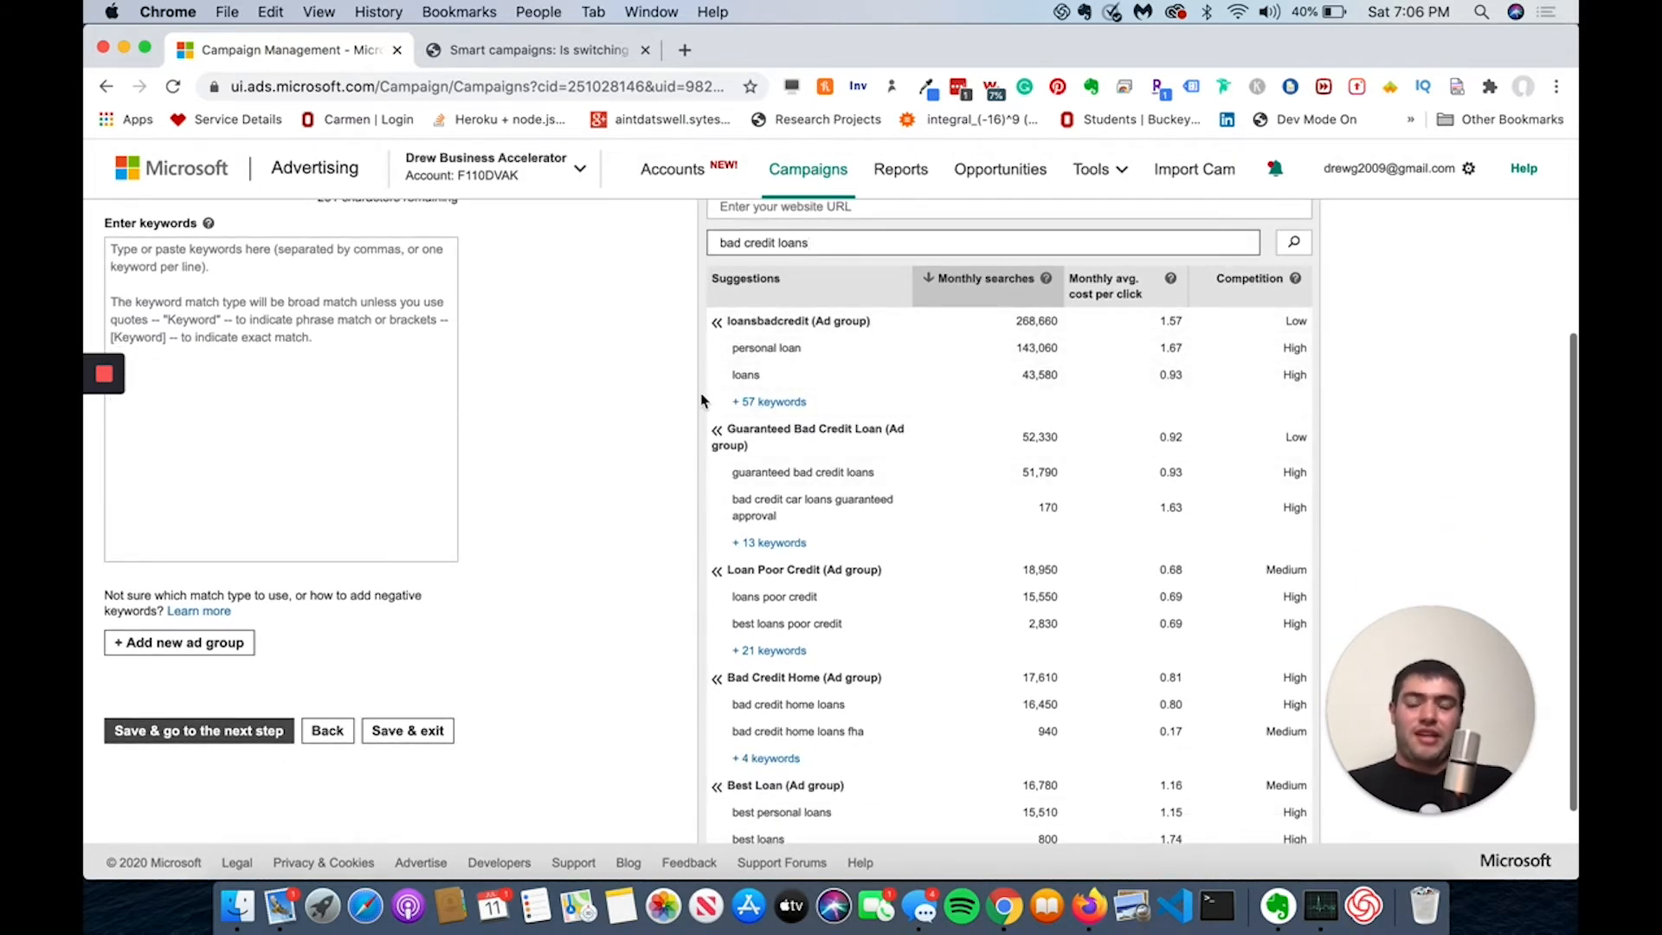
pyautogui.scroll(-3, 705, 398)
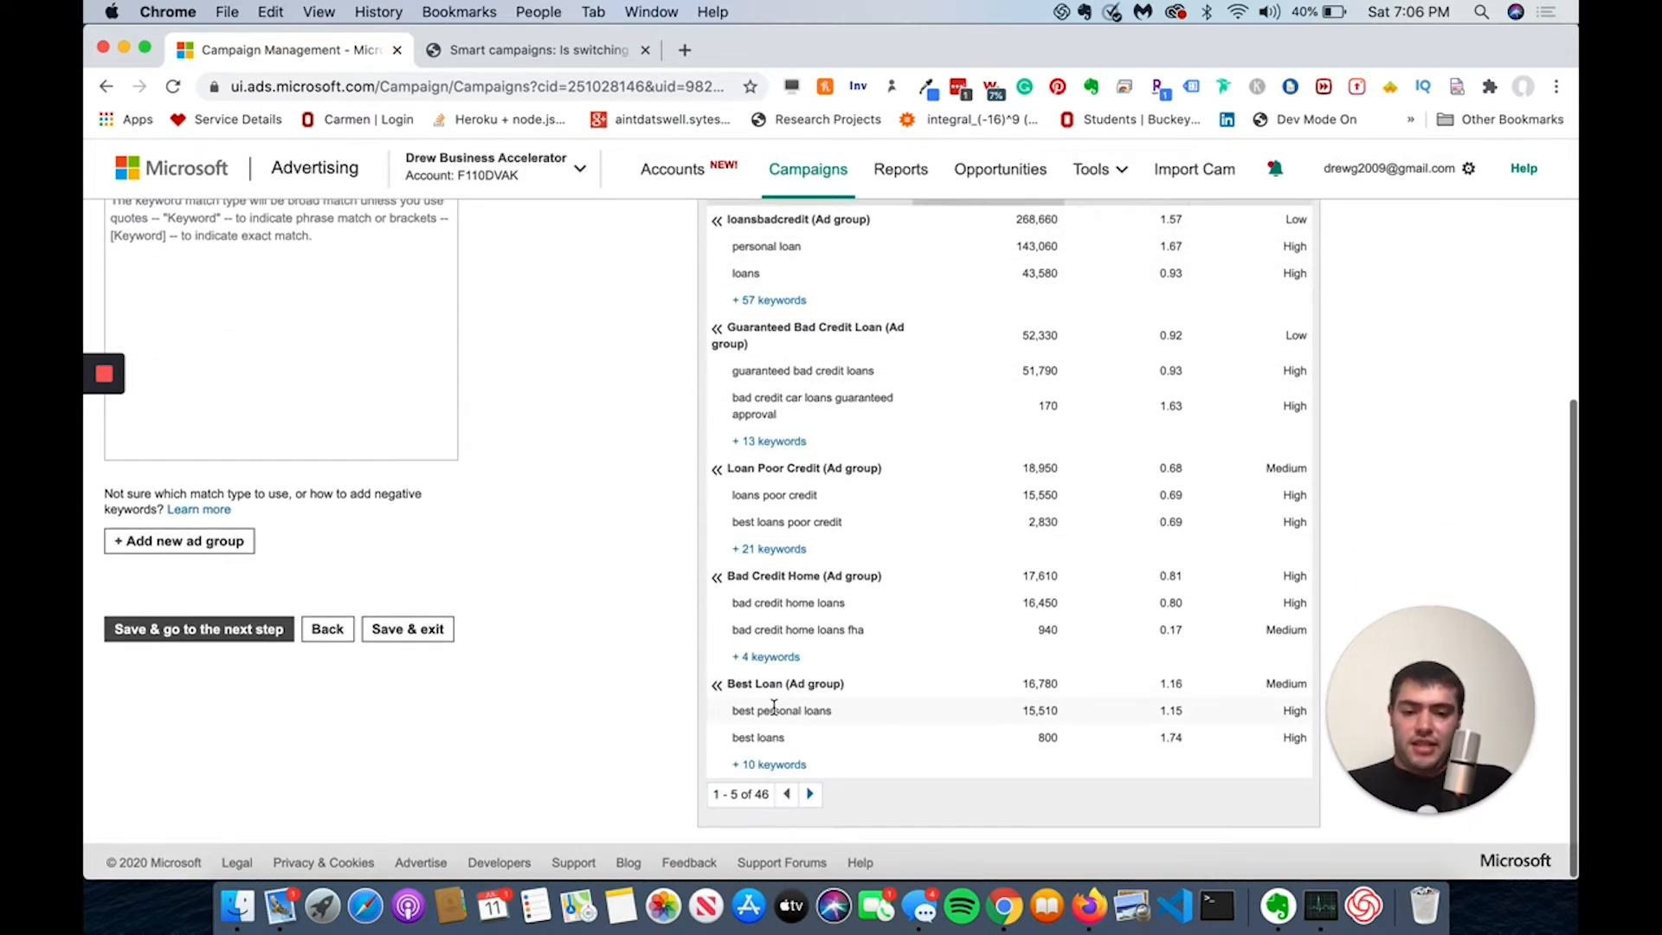
# Enter the keywords "bad credit loans" and "bad credit loan" on separate lines for the loans ad group
pyautogui.click(415, 372)
pyautogui.scroll(4, 413, 372)
pyautogui.write('bad credit')
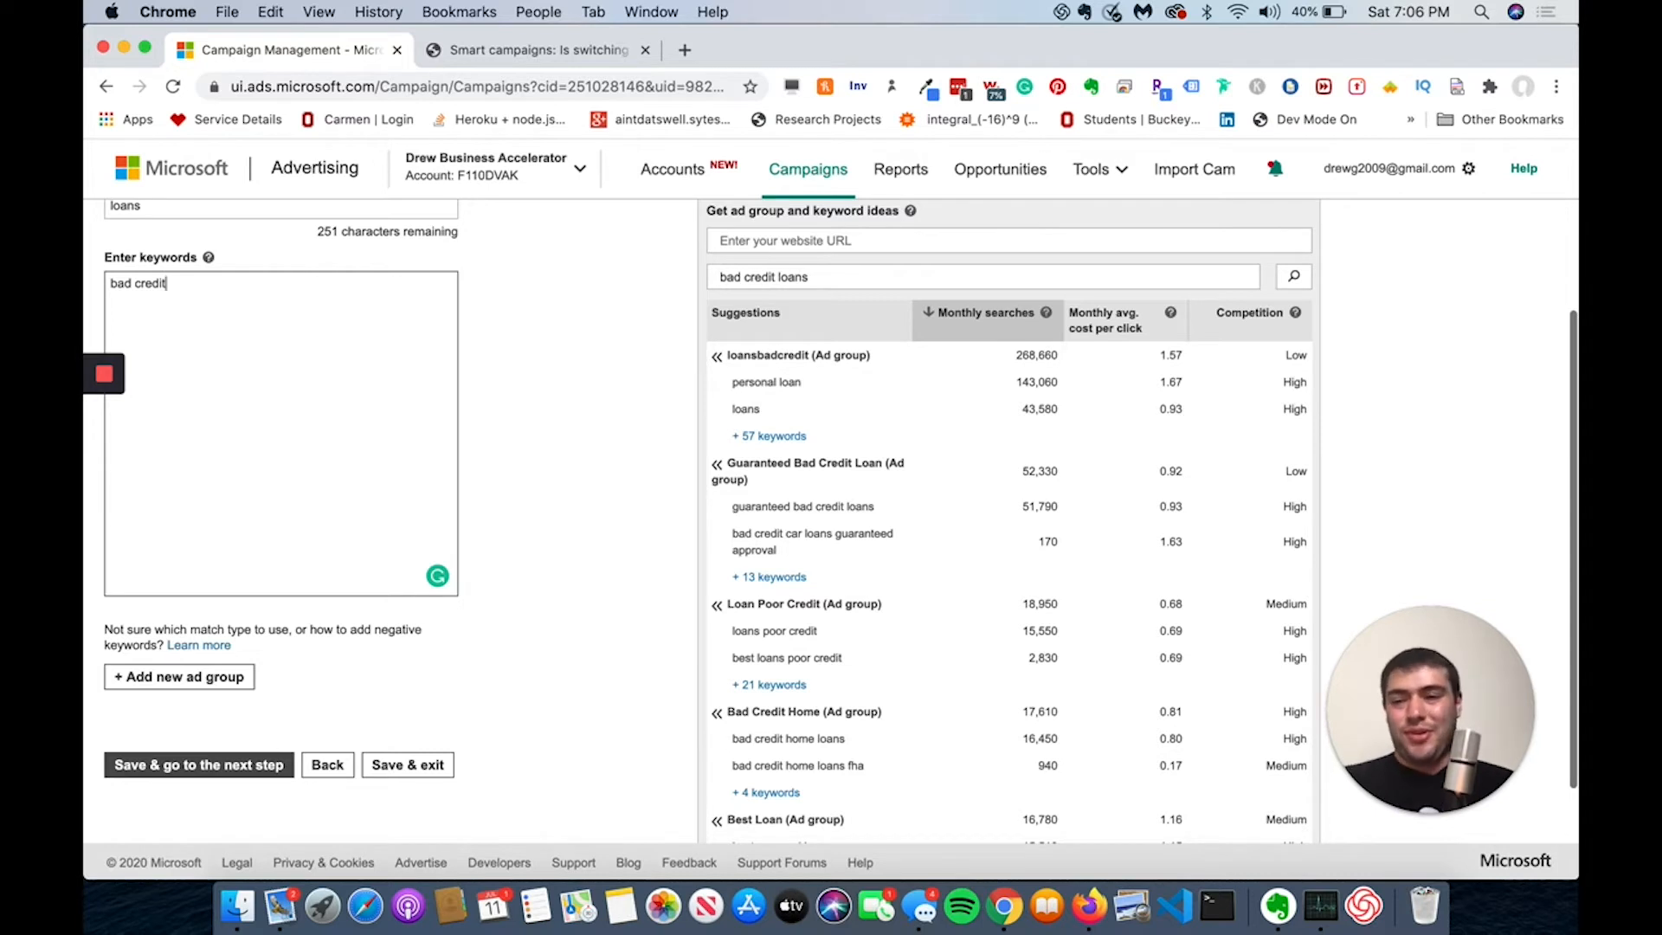
pyautogui.write('lon')
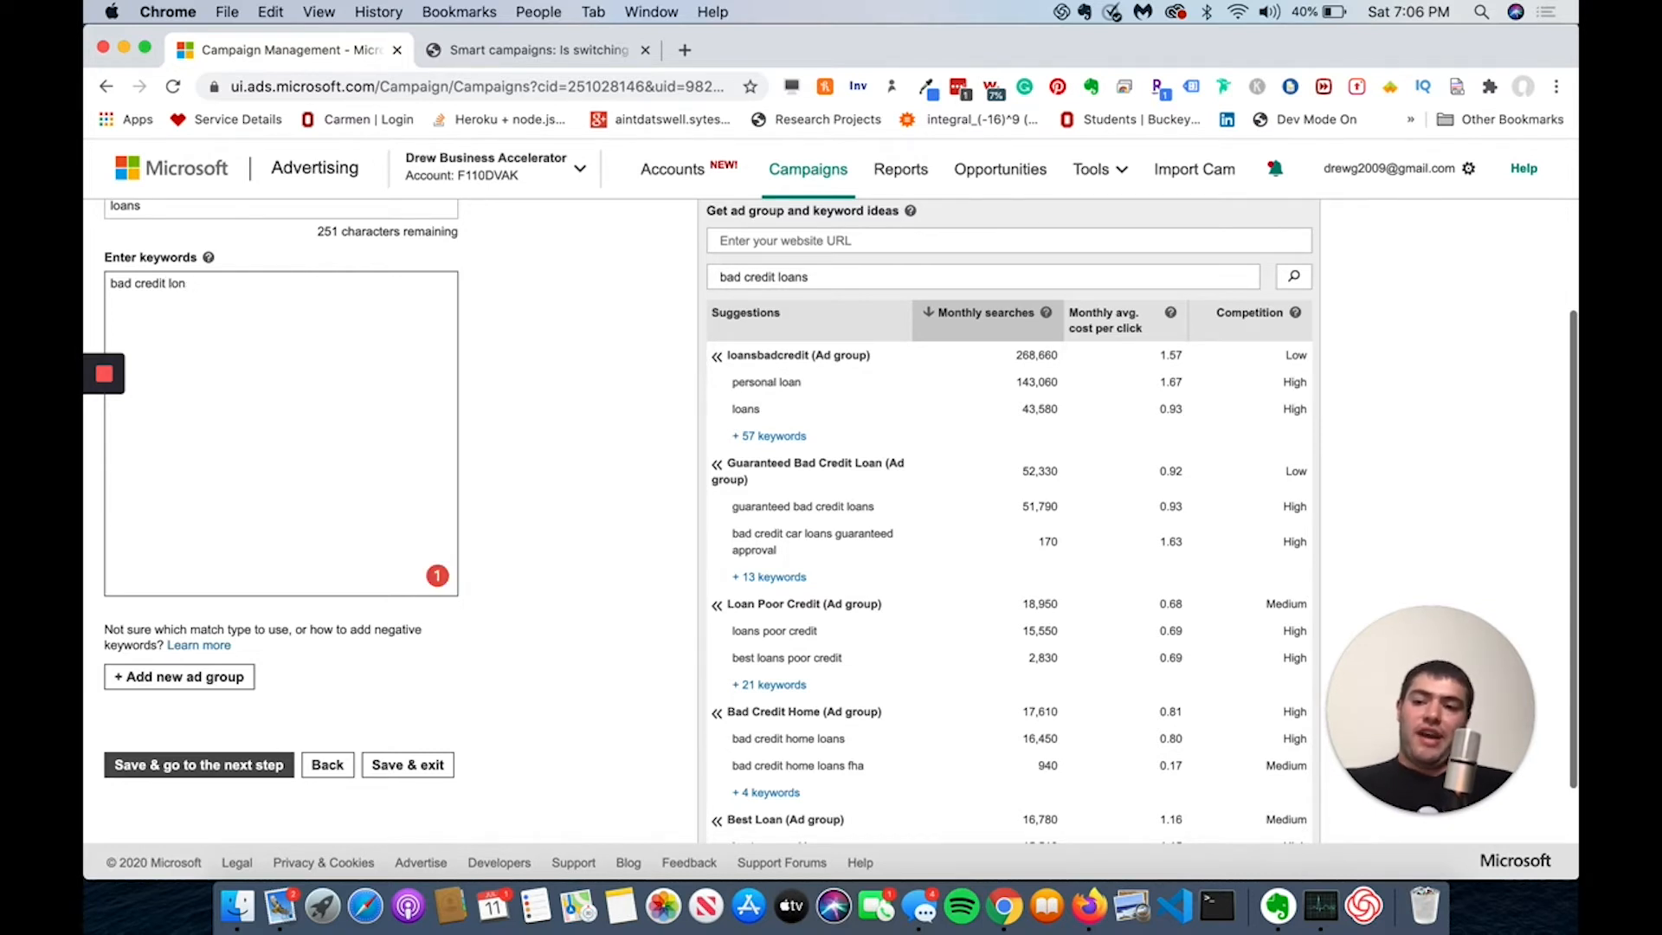
pyautogui.press('BackSpace')
pyautogui.write('ans bad credit loan')
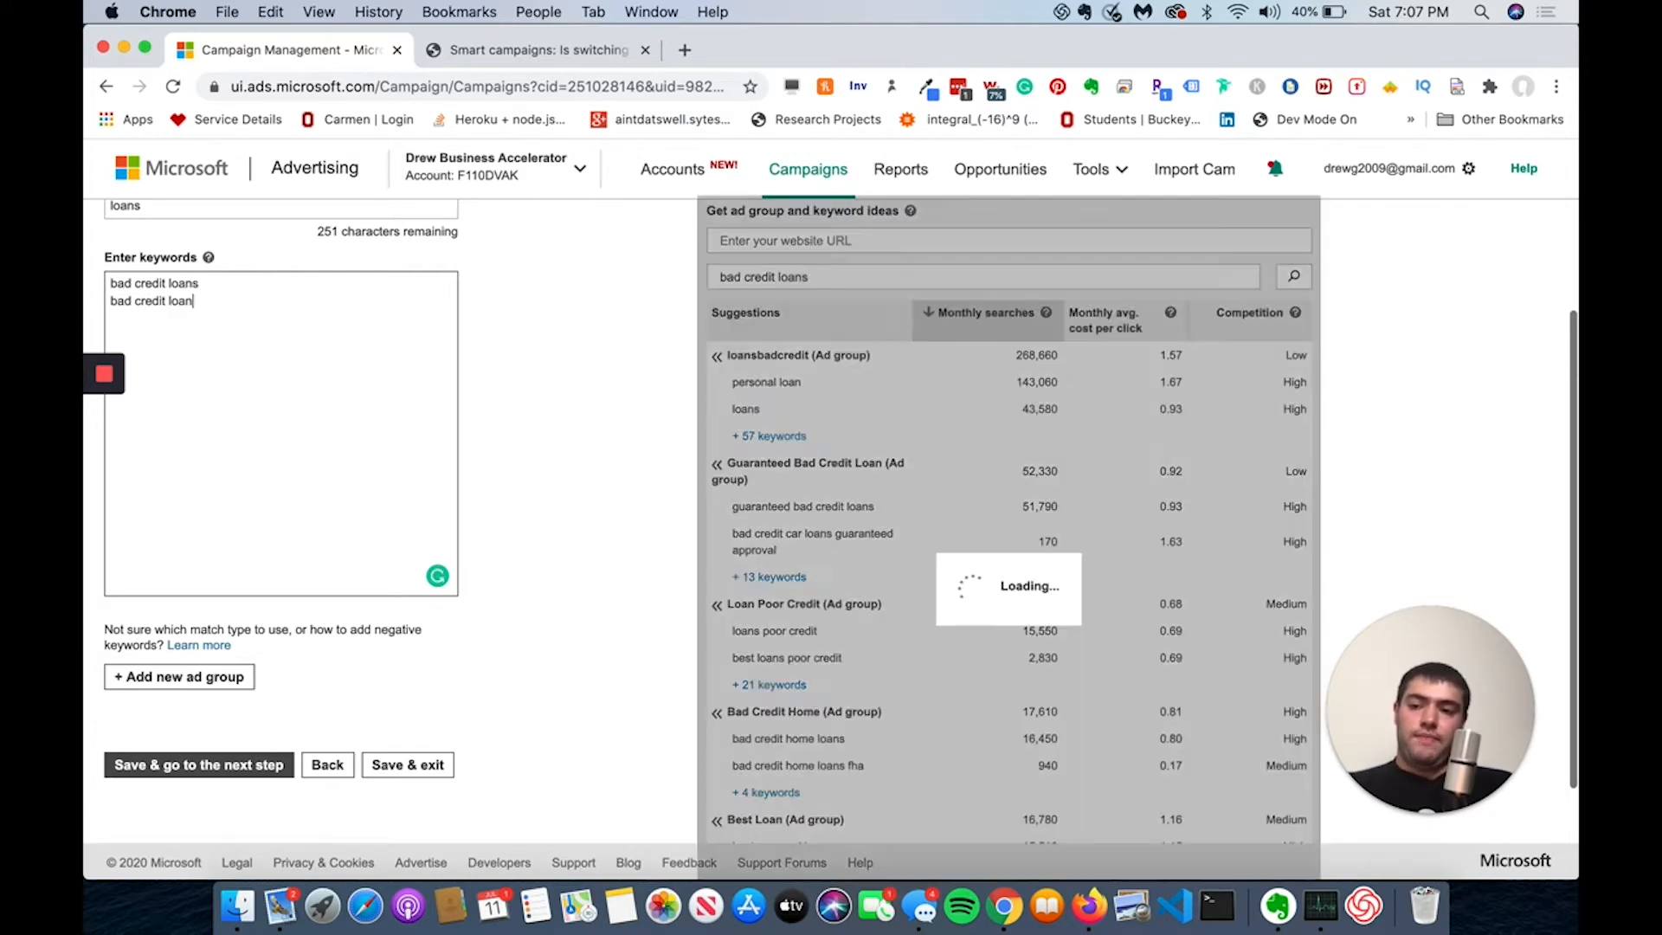
pyautogui.scroll(-1, 201, 264)
pyautogui.moveTo(199, 263); pyautogui.dragTo(103, 244)
pyautogui.click(229, 324)
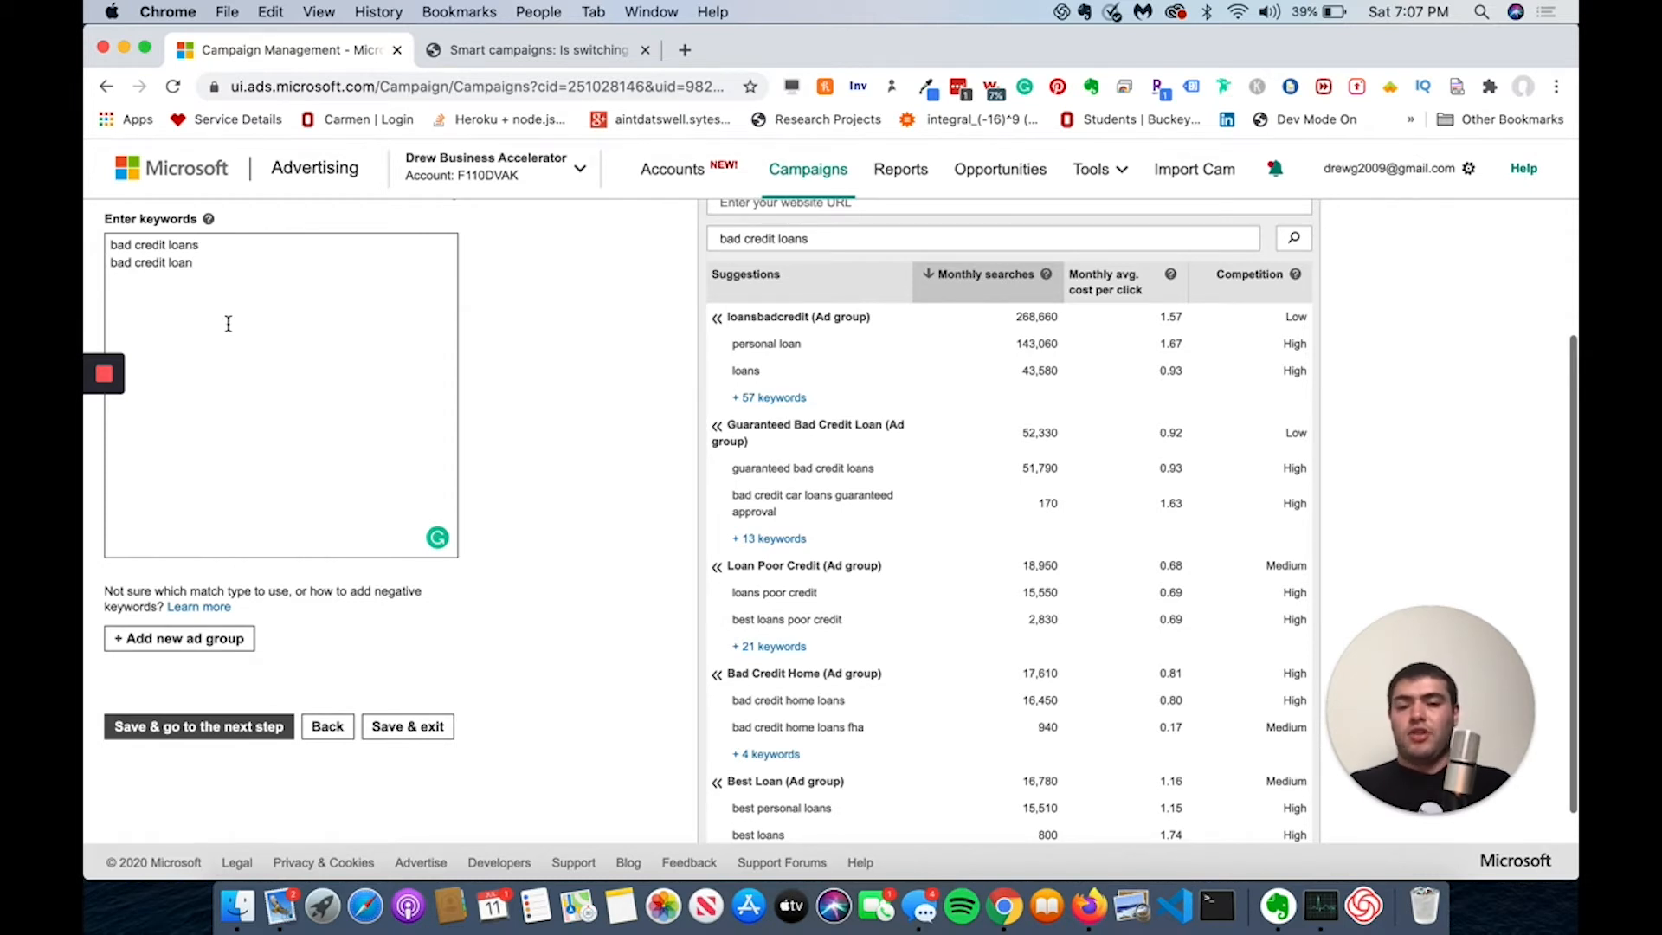
# Save the ad group and keywords to continue to ads and ad extensions, and start creating an ad for the loans ad group
pyautogui.scroll(-1, 227, 323)
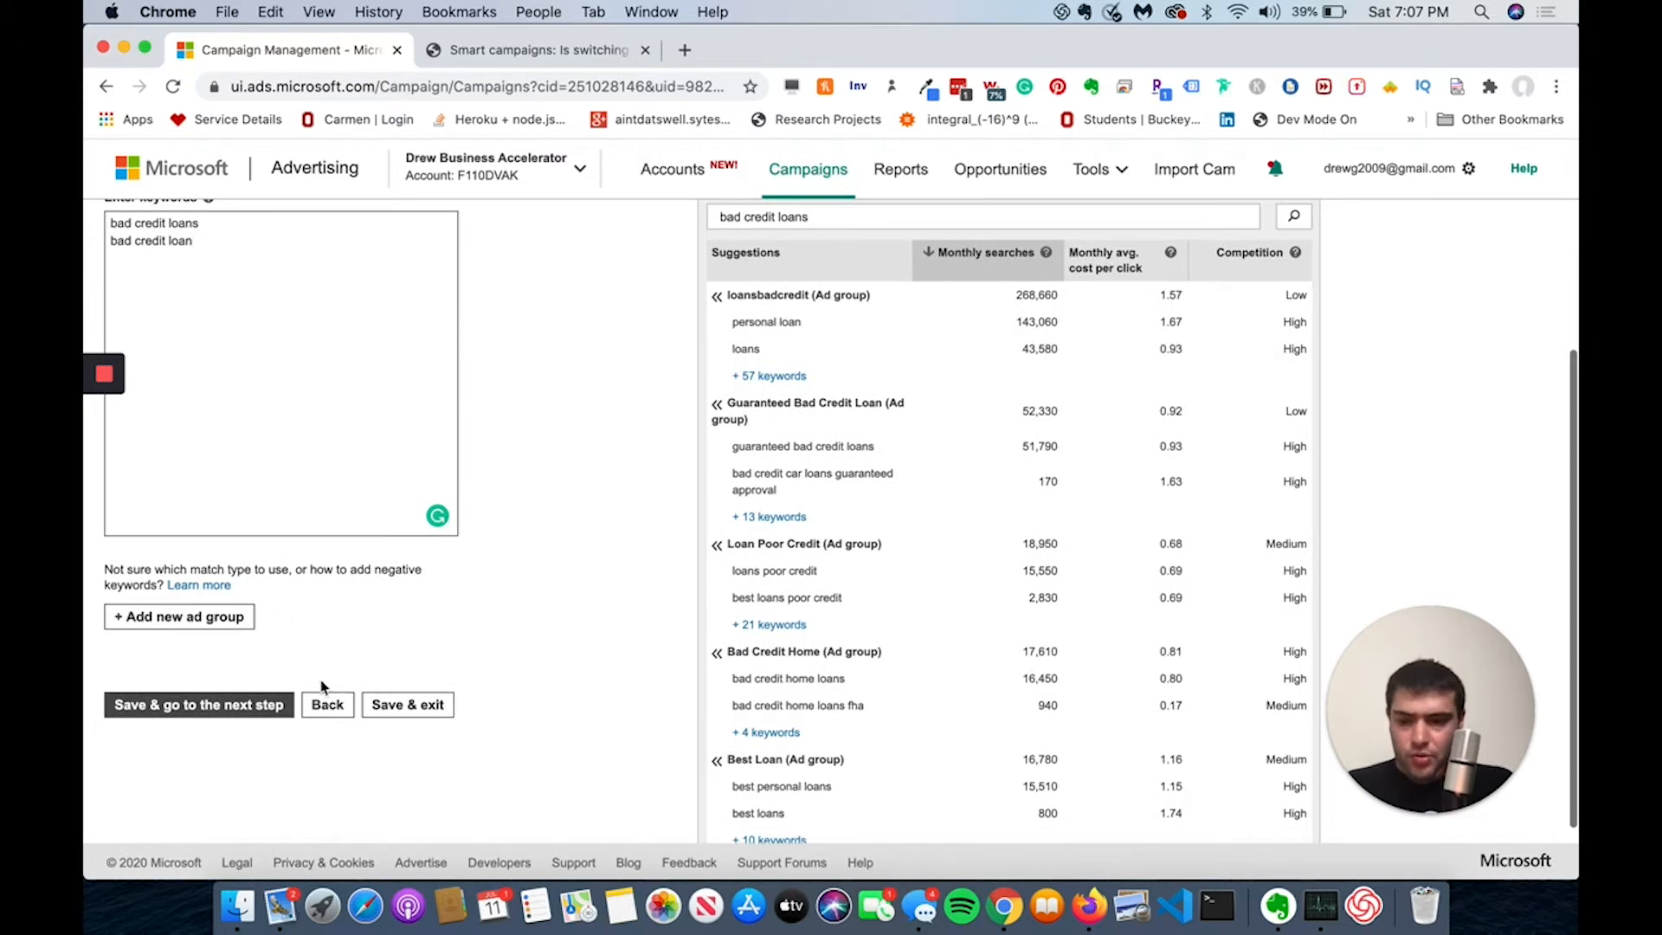
pyautogui.click(289, 704)
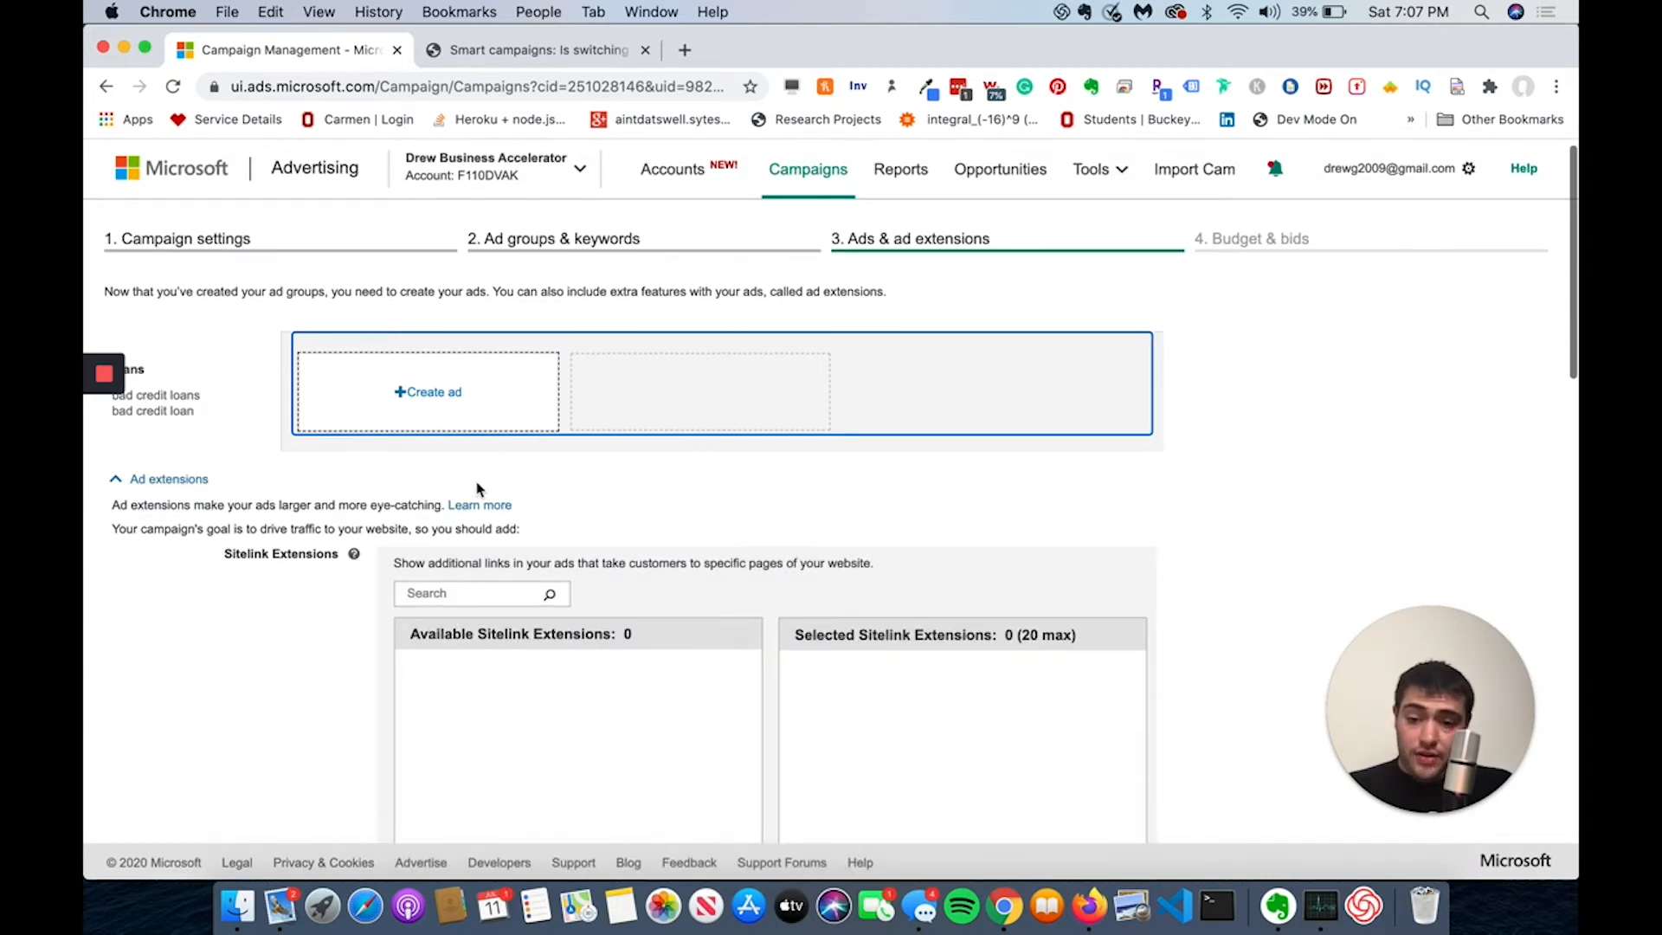
pyautogui.scroll(-5, 477, 489)
pyautogui.scroll(5, 476, 489)
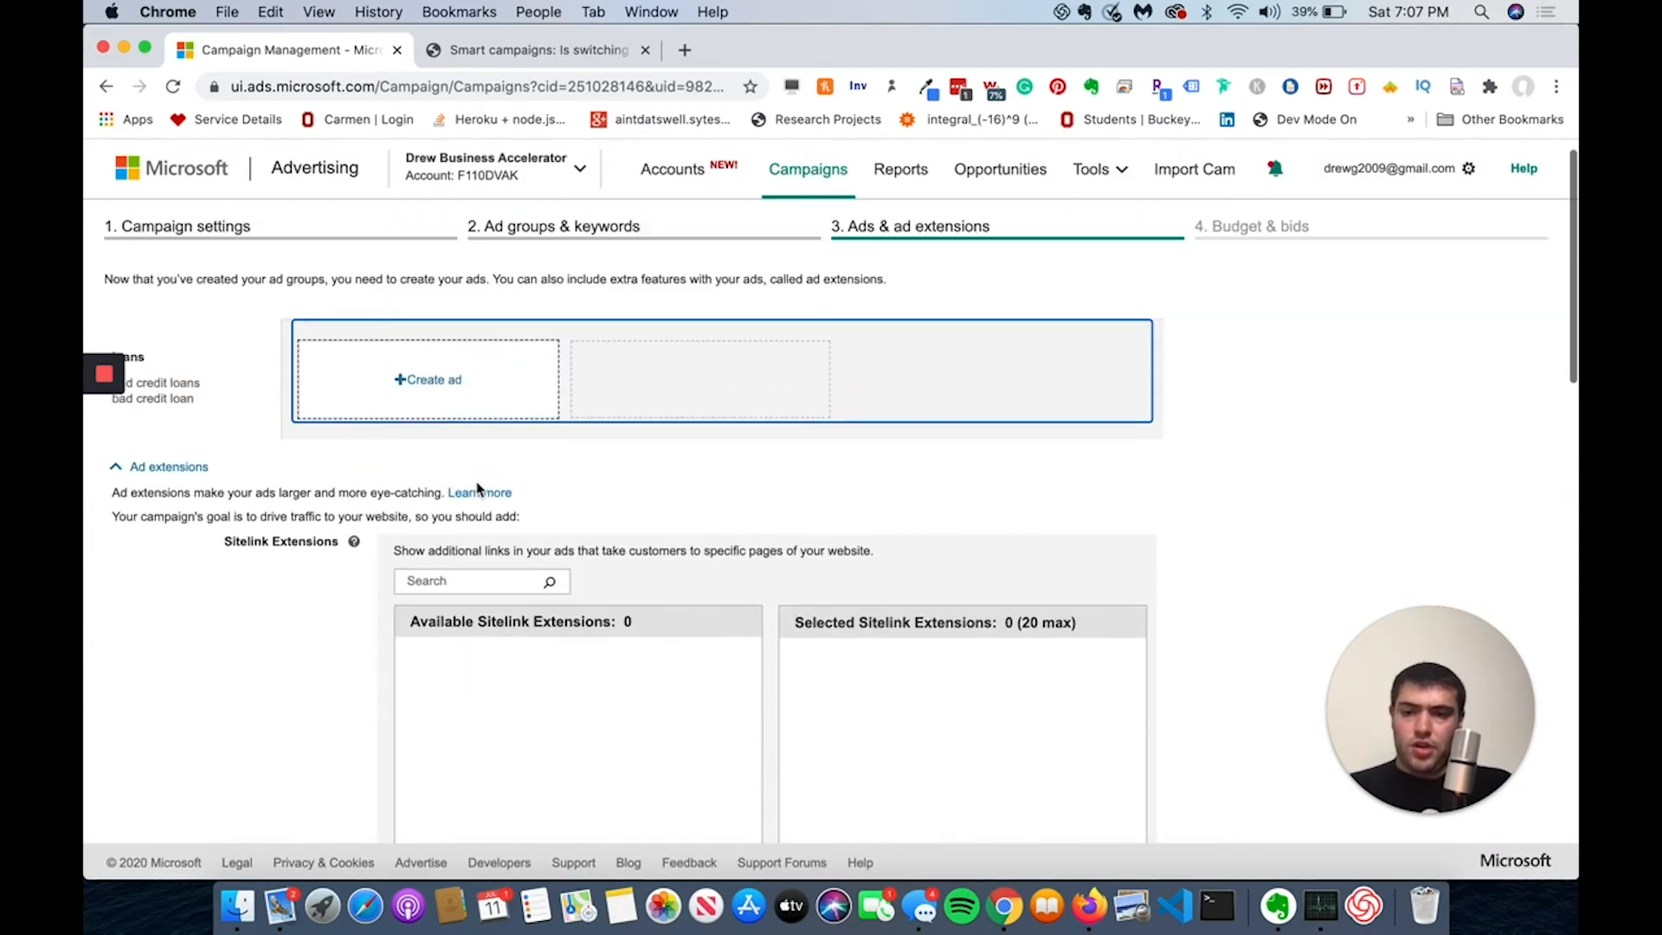
pyautogui.click(443, 399)
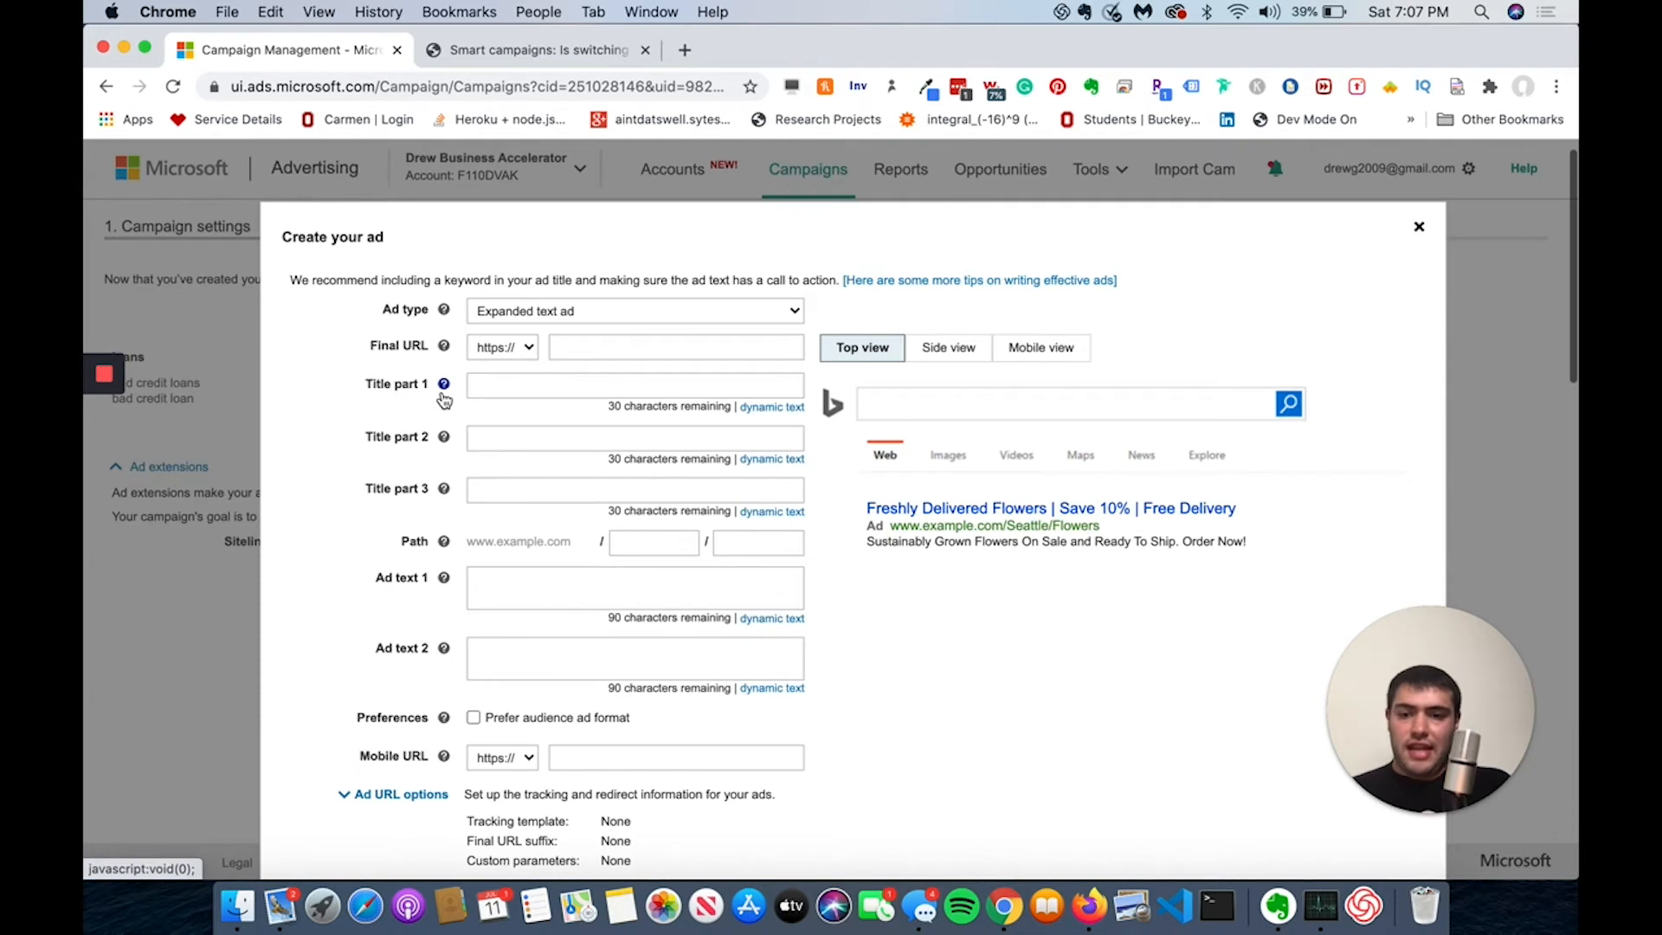
# Compare the expanded text ad and responsive search ad forms and set the ad type to Responsive search ad
pyautogui.scroll(-1, 444, 399)
pyautogui.click(524, 272)
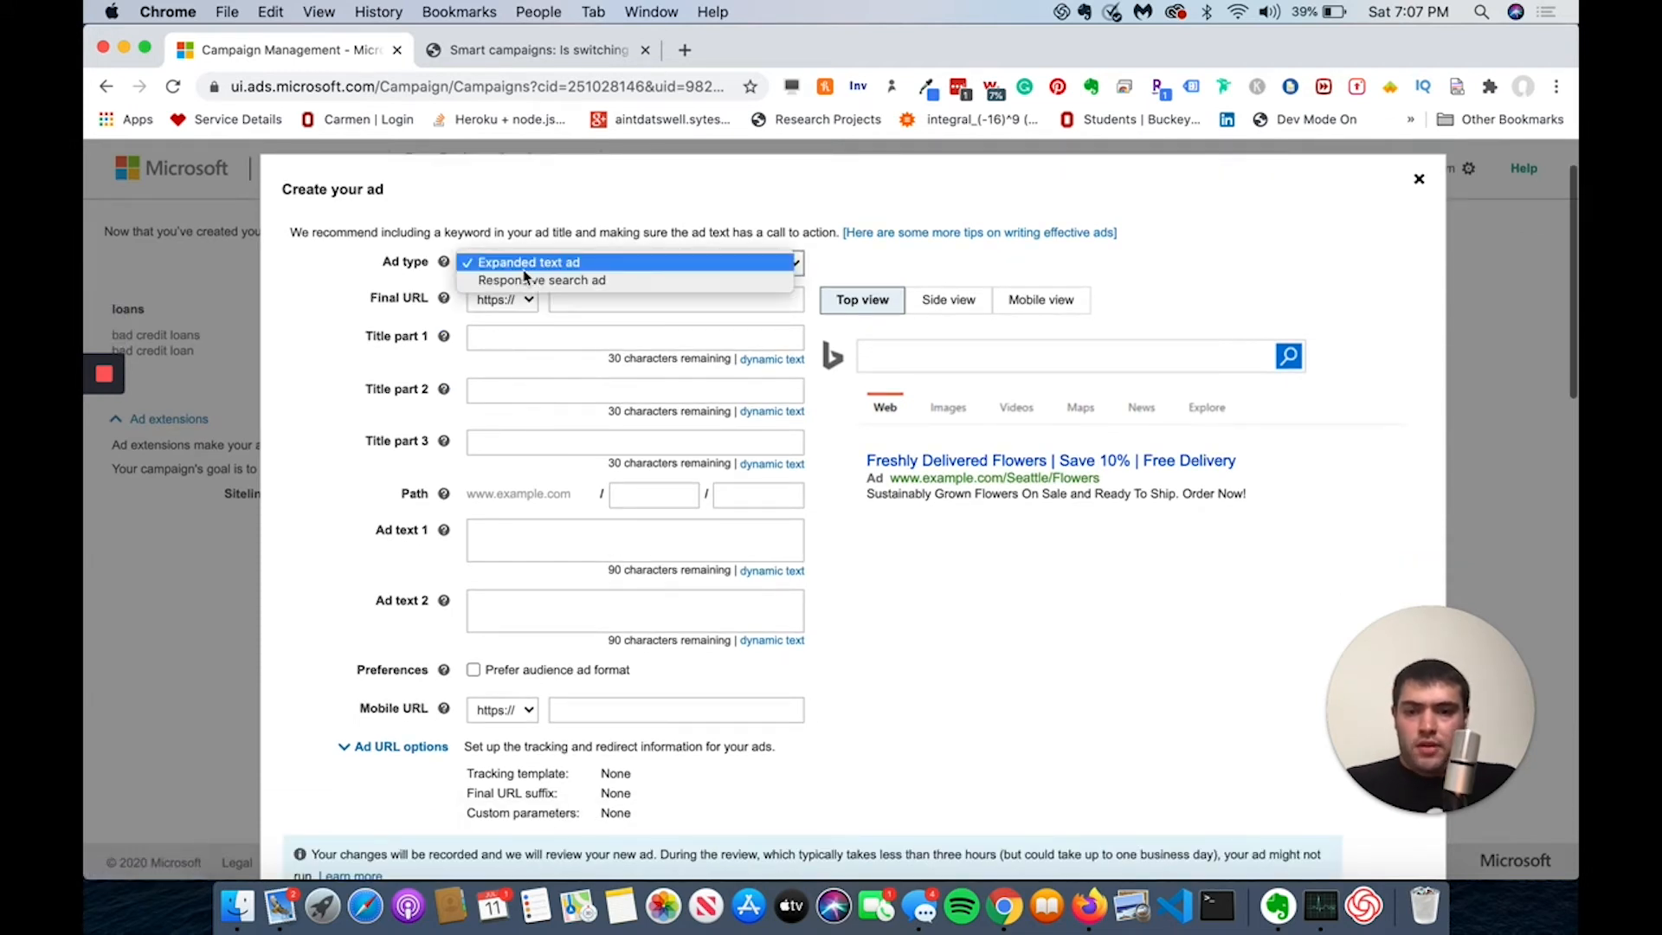
pyautogui.click(526, 279)
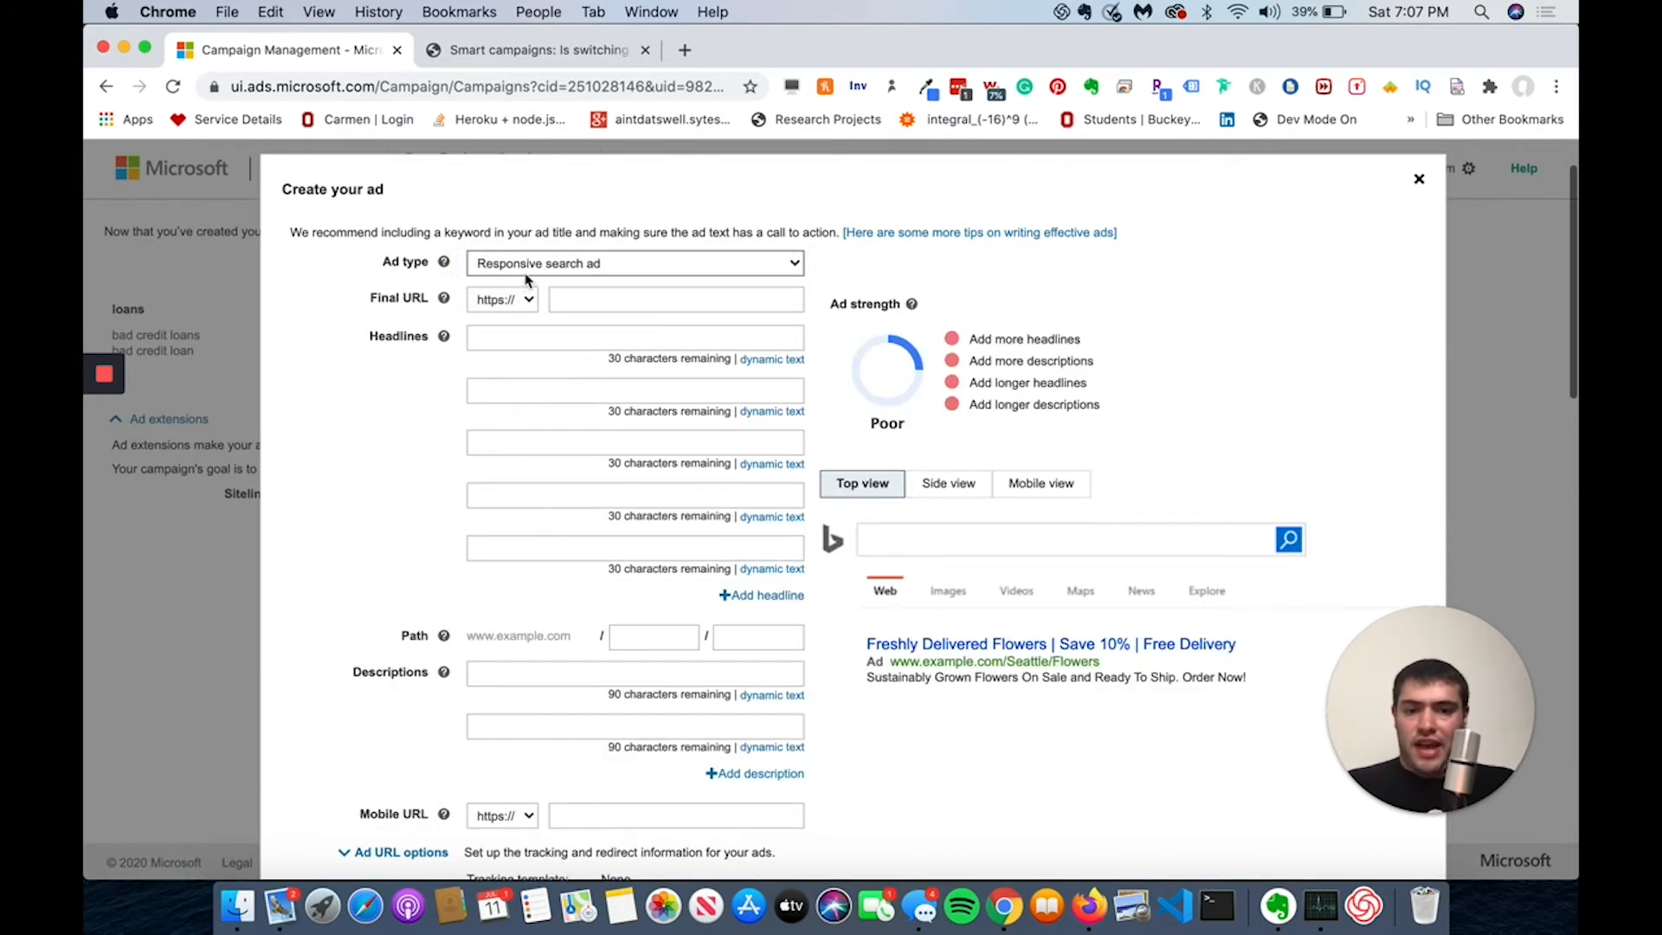
pyautogui.click(533, 268)
pyautogui.click(525, 247)
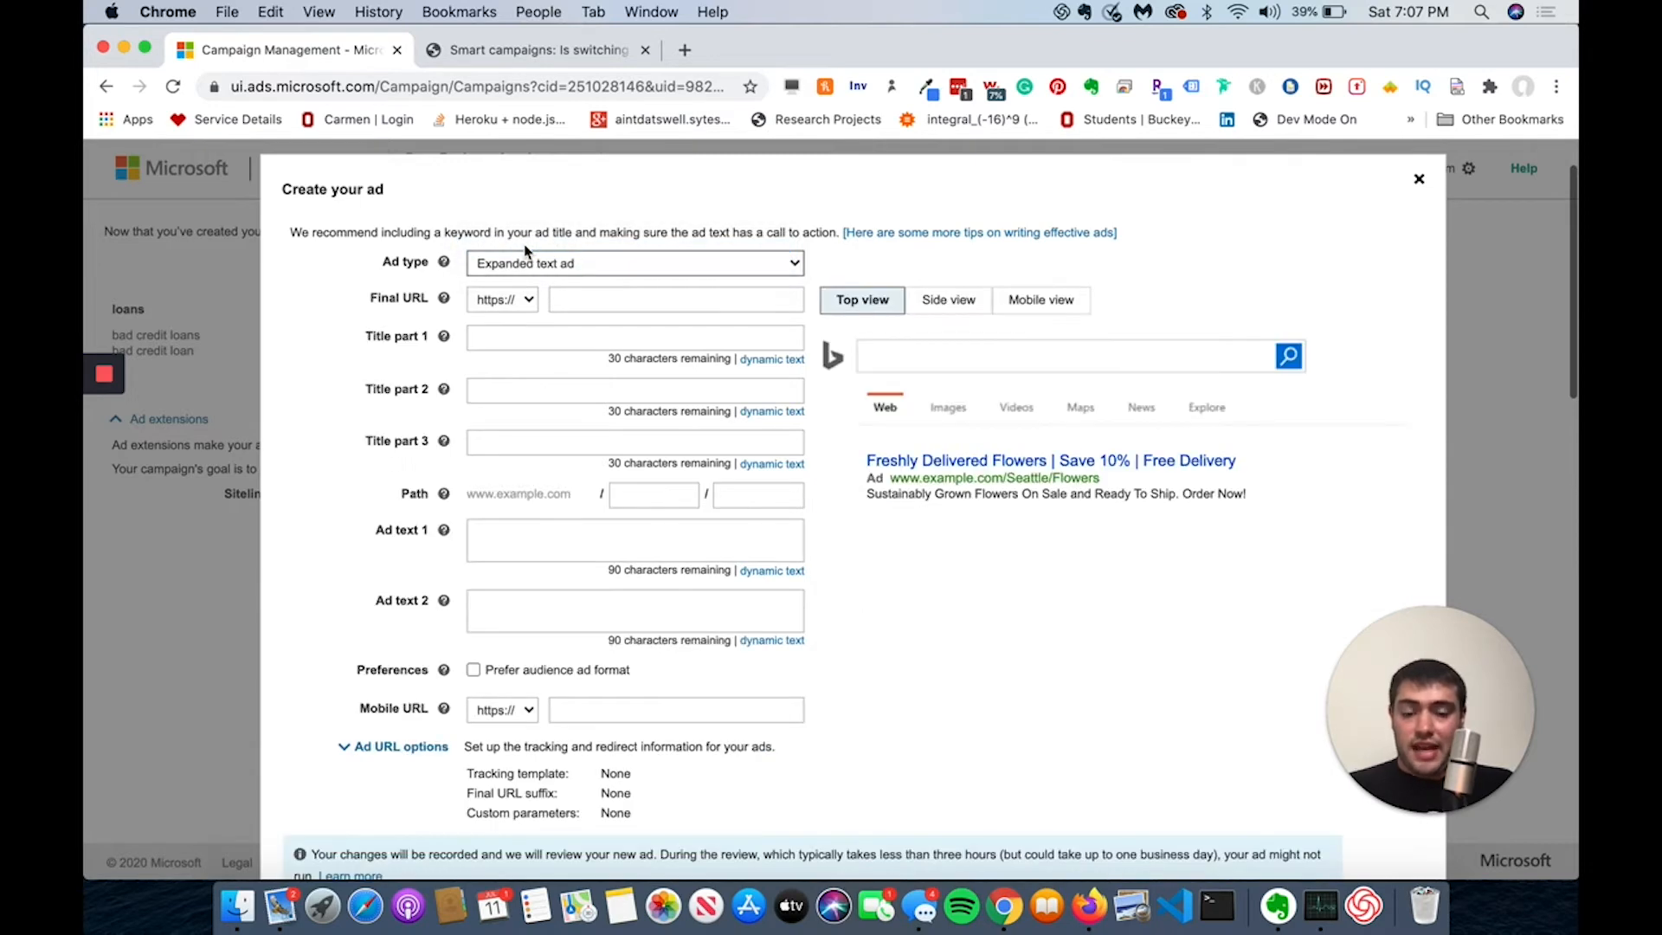
pyautogui.click(525, 251)
pyautogui.click(547, 264)
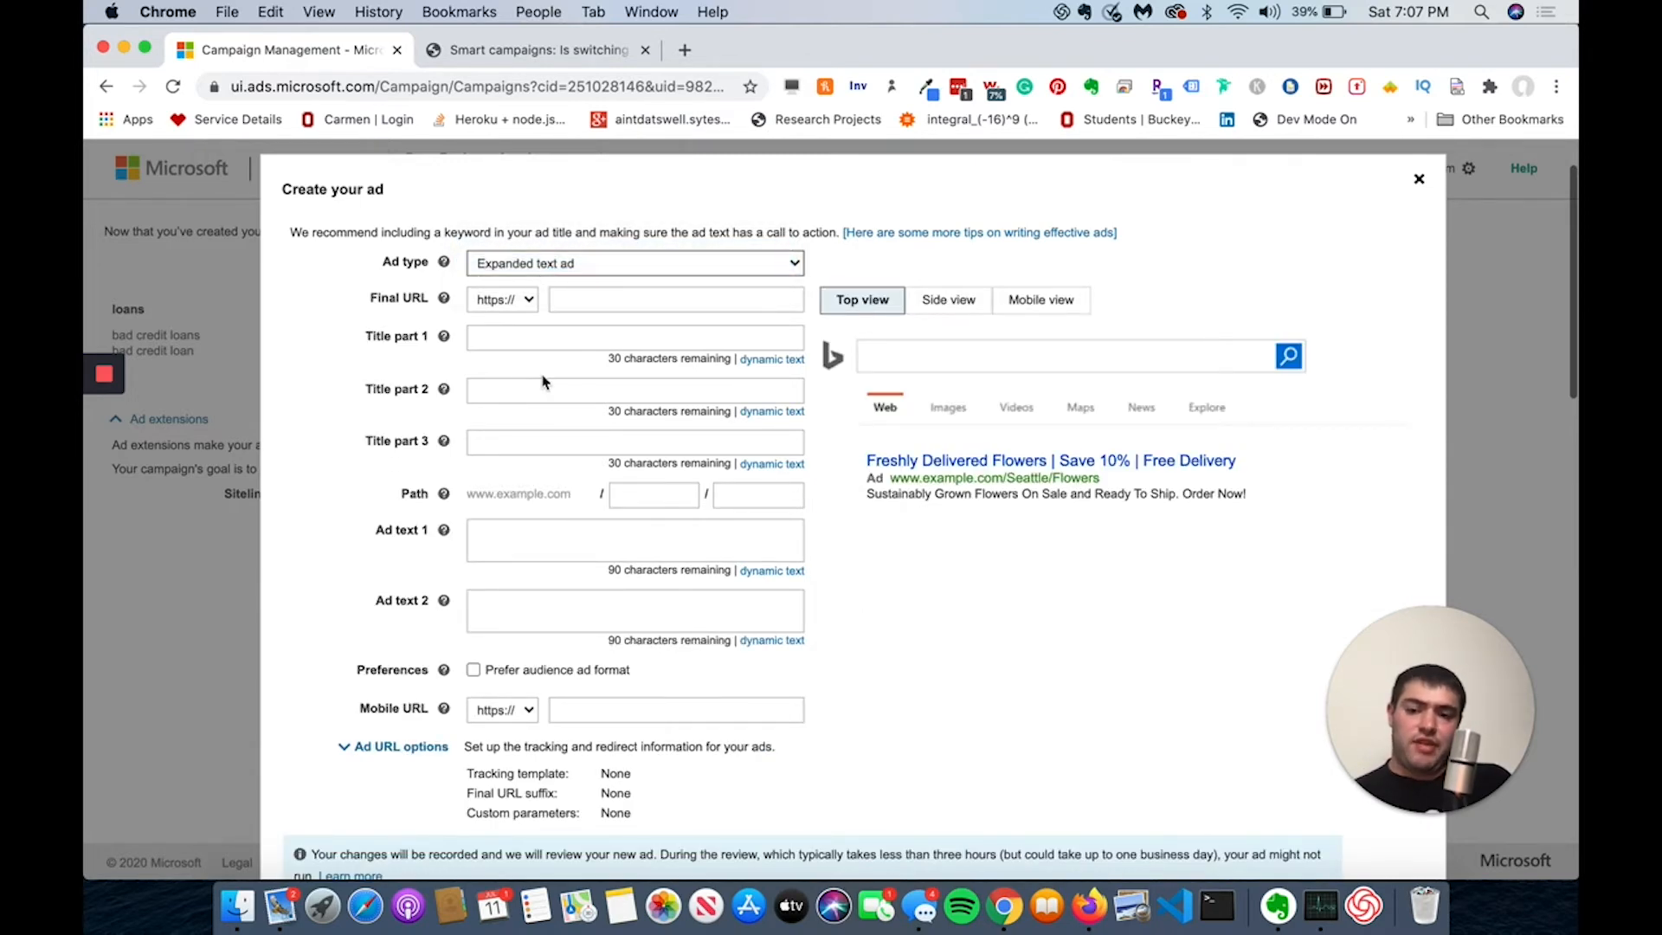
pyautogui.scroll(-3, 543, 382)
pyautogui.scroll(2, 585, 509)
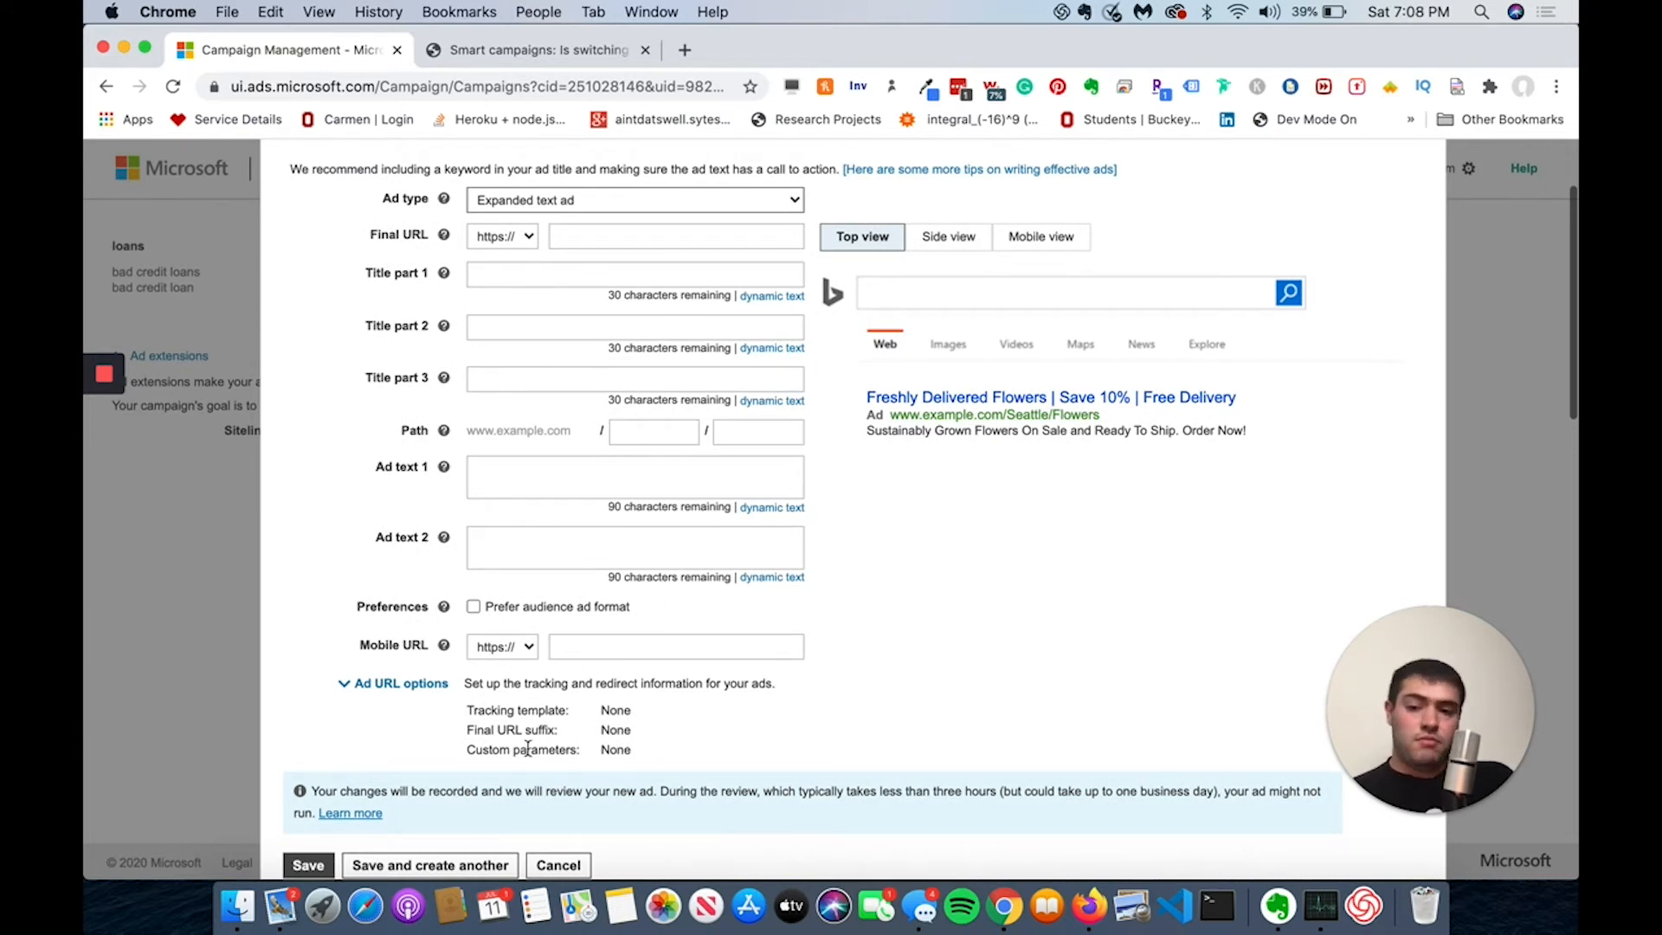
pyautogui.click(551, 224)
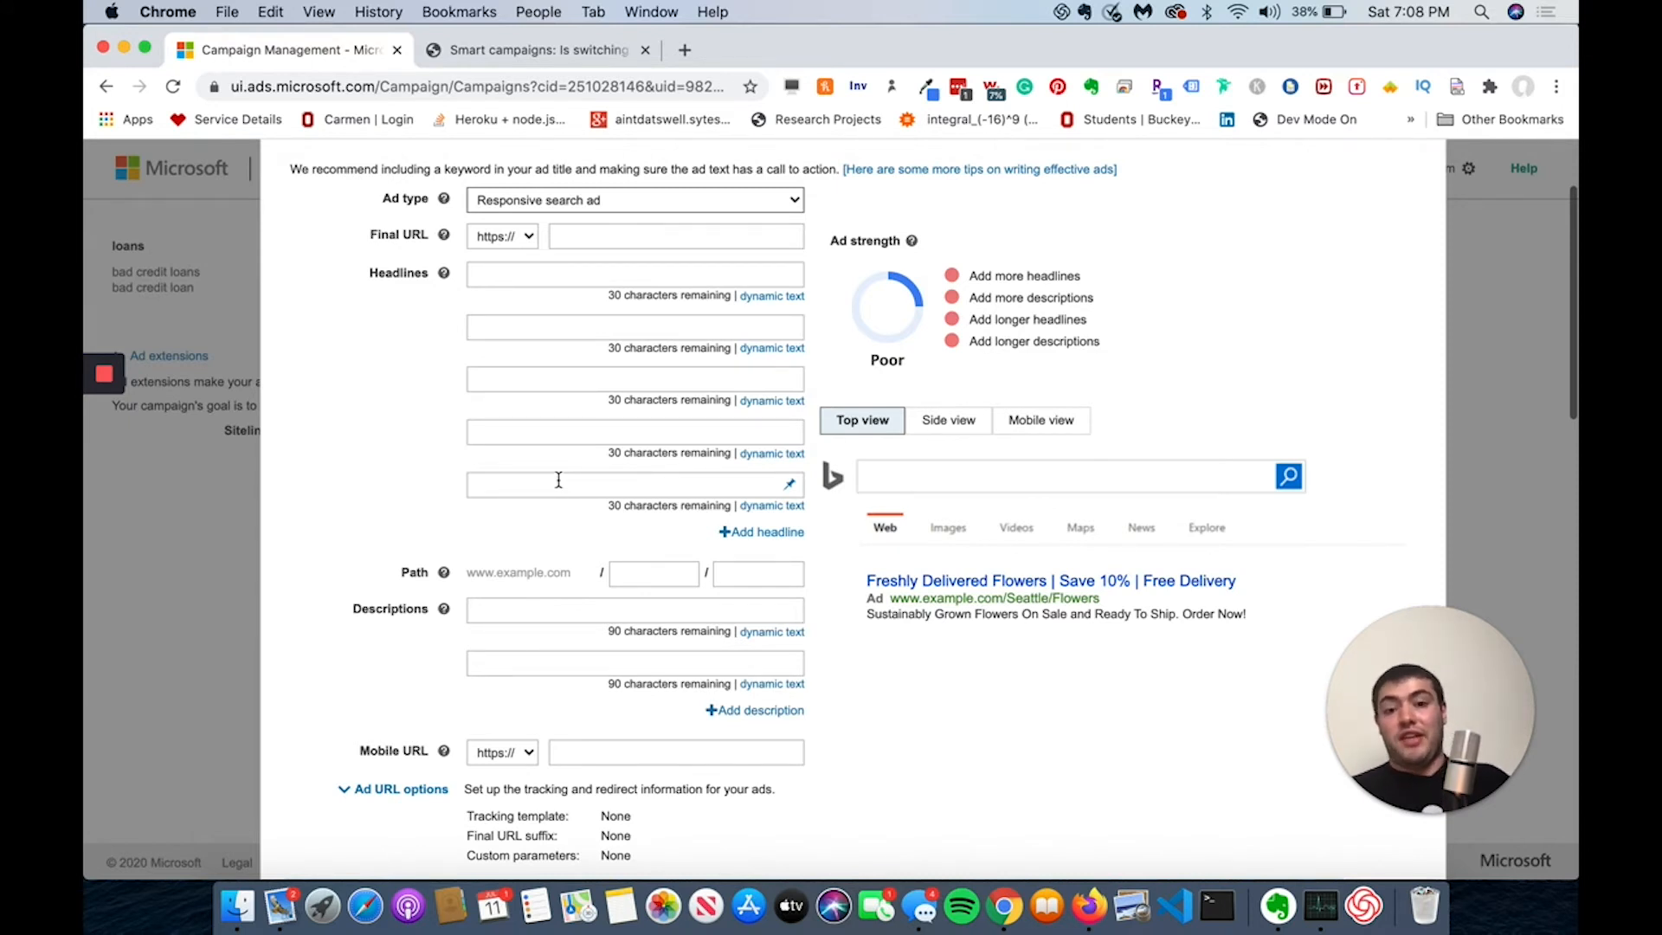
# Enter "Need A Loan With Bad Credit?" as the first headline and check its dynamic text placeholders
pyautogui.scroll(3, 970, 346)
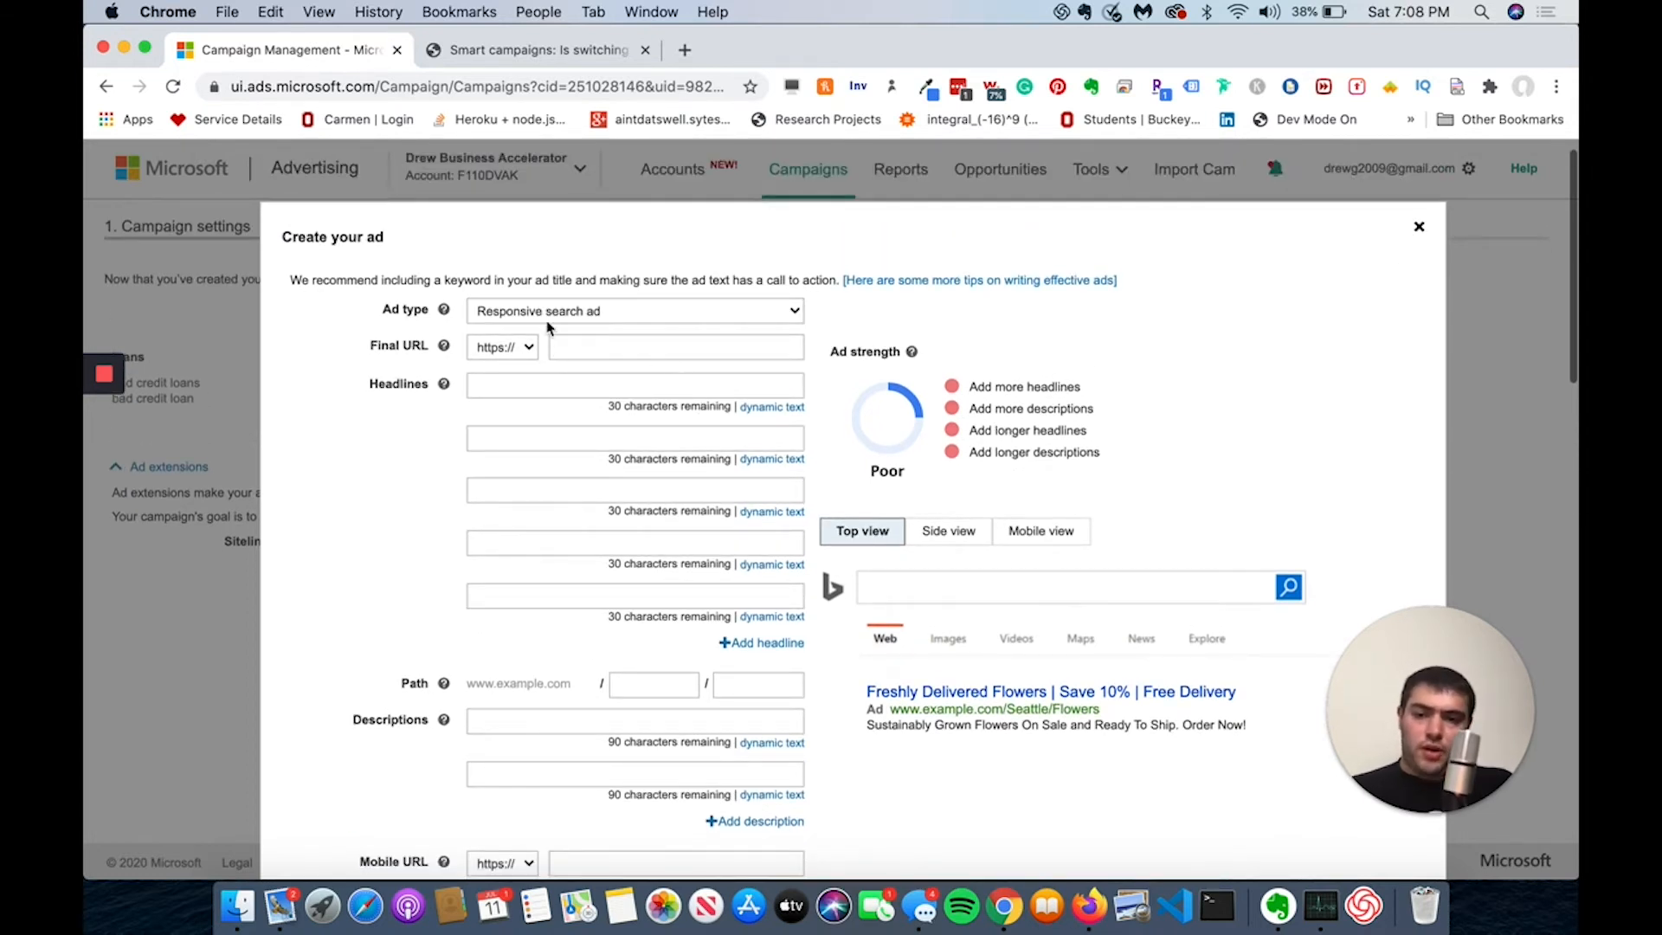
pyautogui.click(508, 388)
pyautogui.write('Need A')
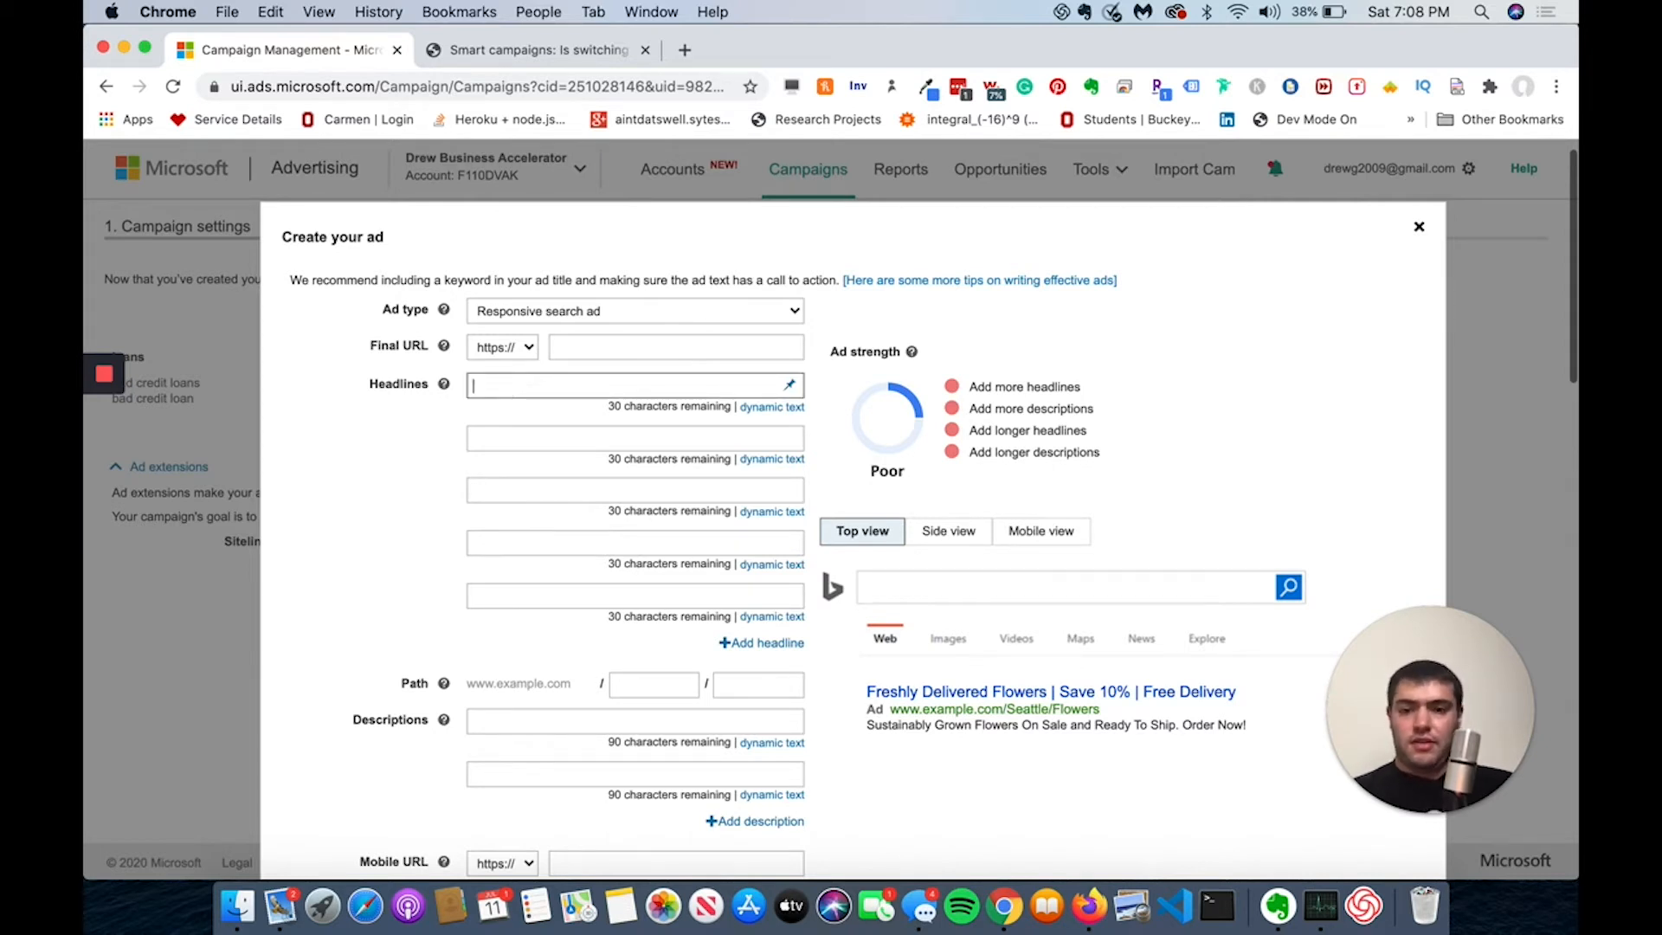
pyautogui.write(' Bad C')
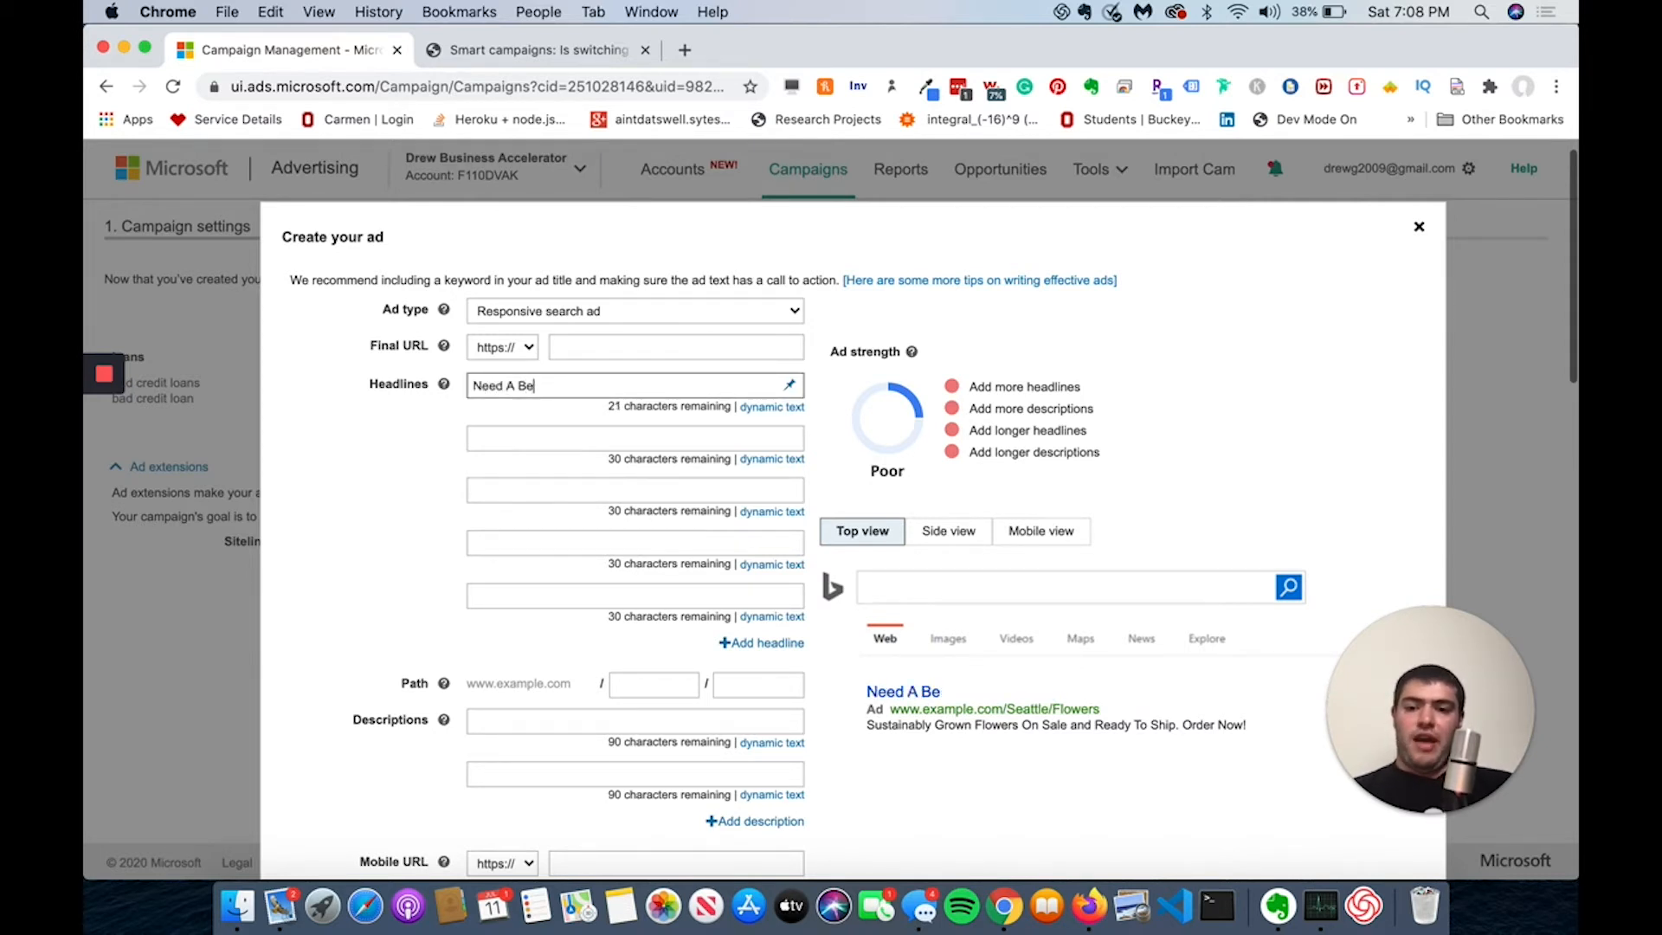
pyautogui.press('BackSpace')
pyautogui.press('BackSpace')
pyautogui.press('BackSpace')
pyautogui.press('BackSpace')
pyautogui.press('BackSpace')
pyautogui.write('Loan With Bad Credit Now')
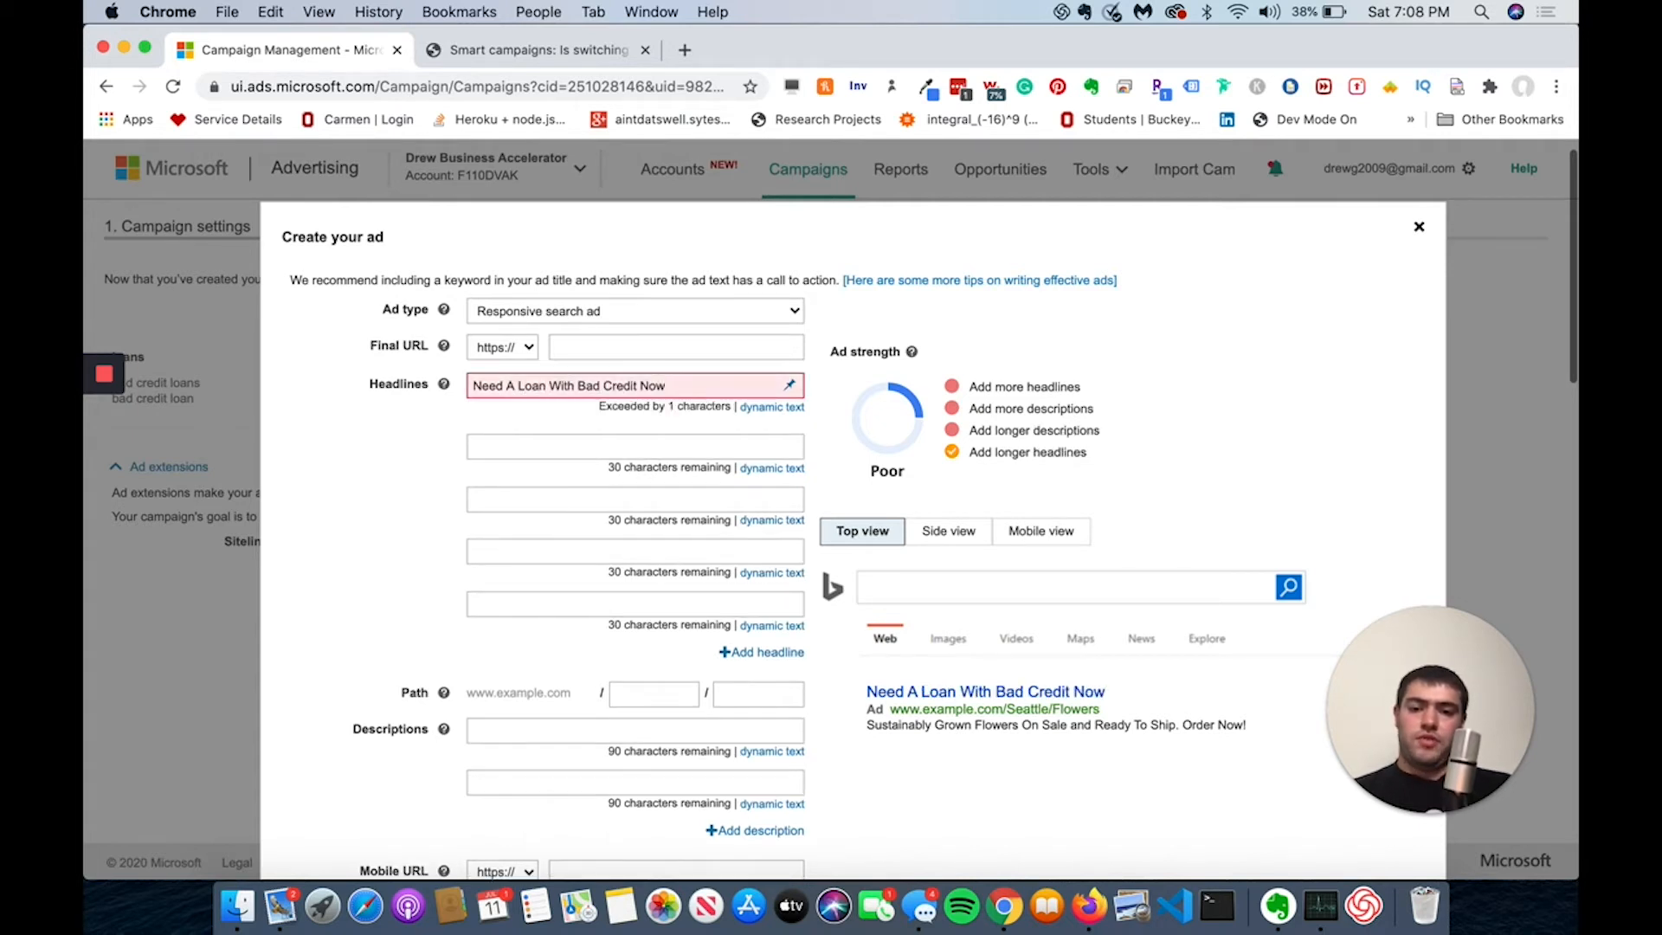
pyautogui.press('BackSpace')
pyautogui.press('BackSpace')
pyautogui.press('BackSpace')
pyautogui.press('BackSpace')
pyautogui.write('?')
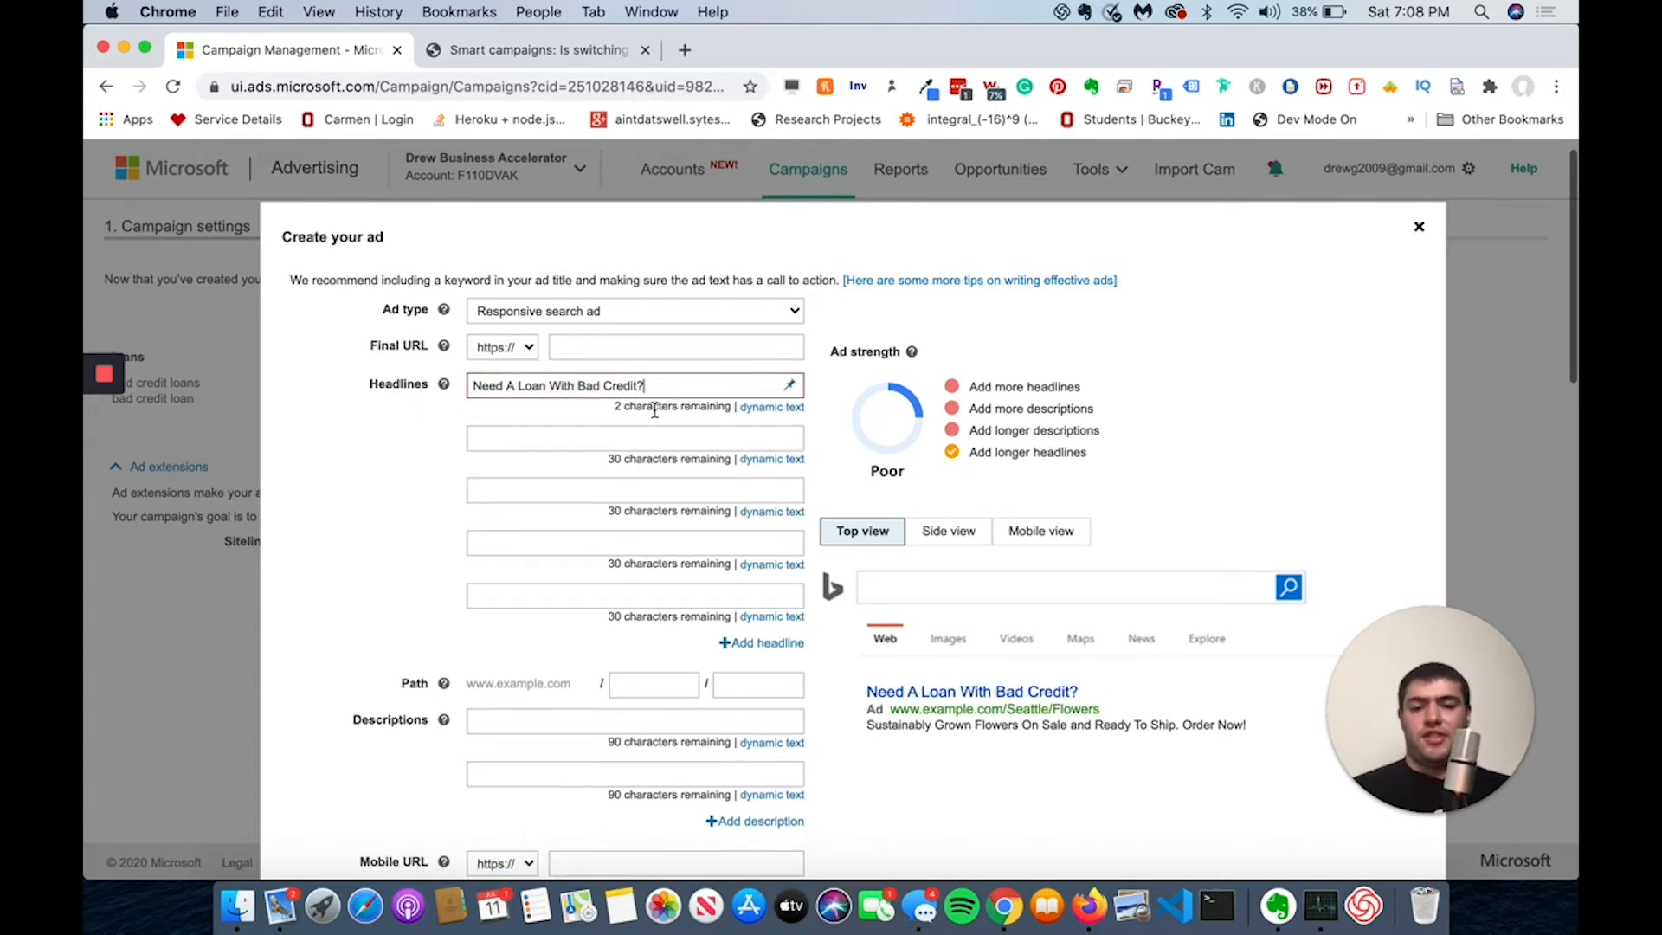
pyautogui.click(773, 407)
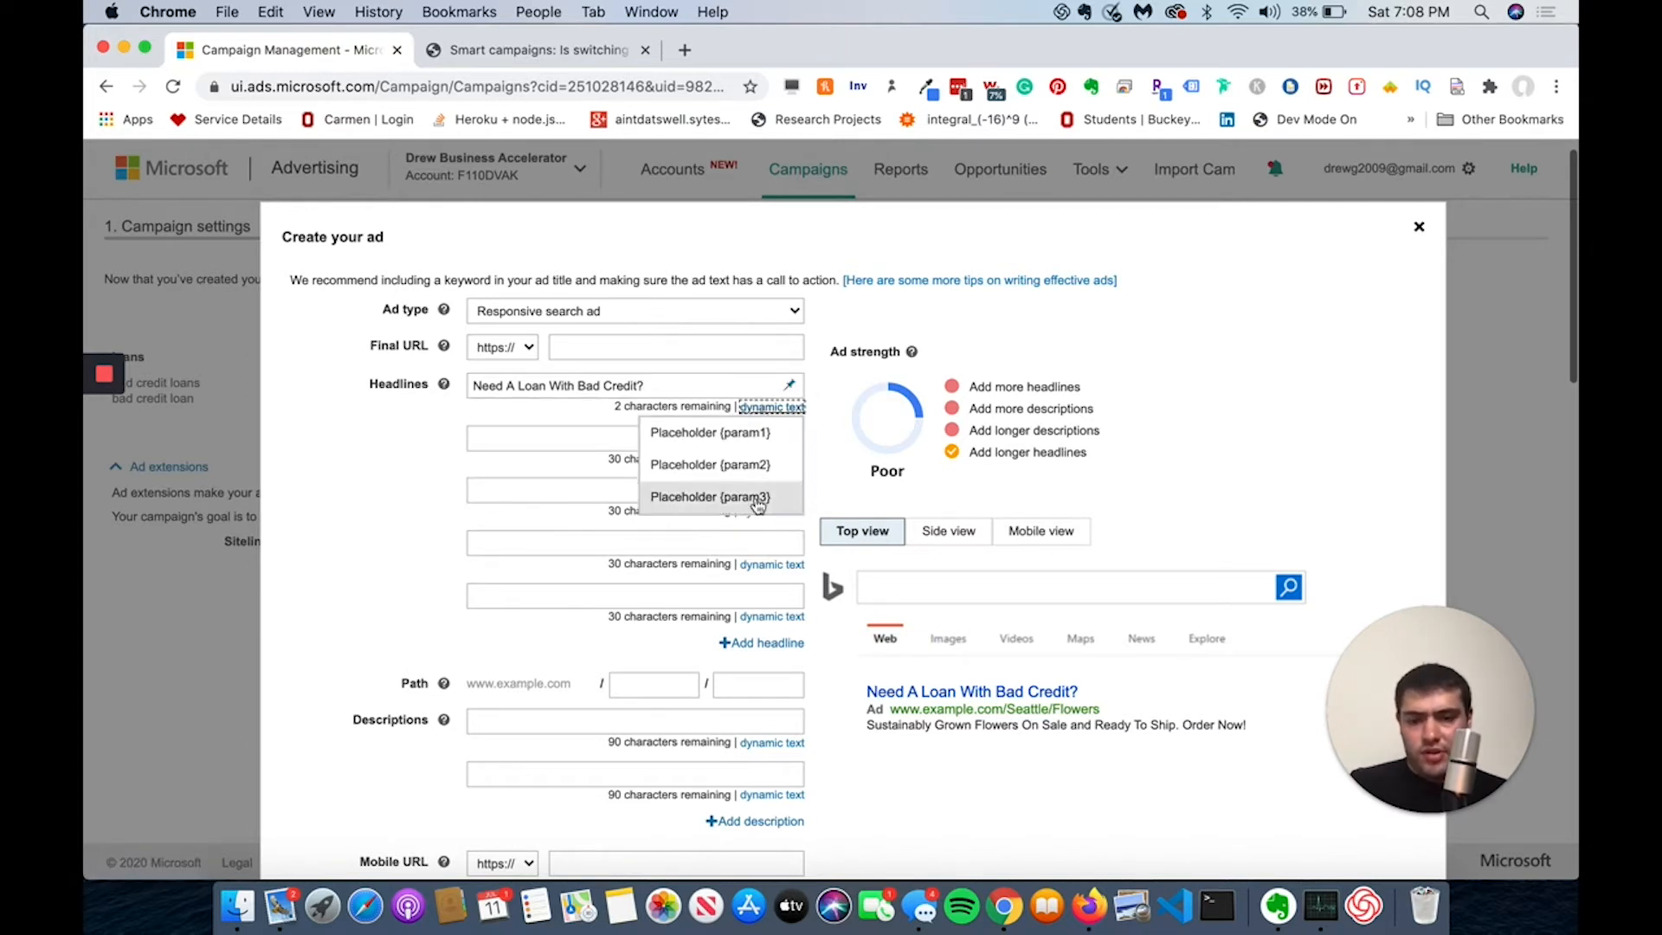
pyautogui.click(848, 421)
# Set the ad's final URL to drewbusinessaccelerator.com/badcreditloan and the first path to "badcreditloans"
pyautogui.scroll(-5, 709, 372)
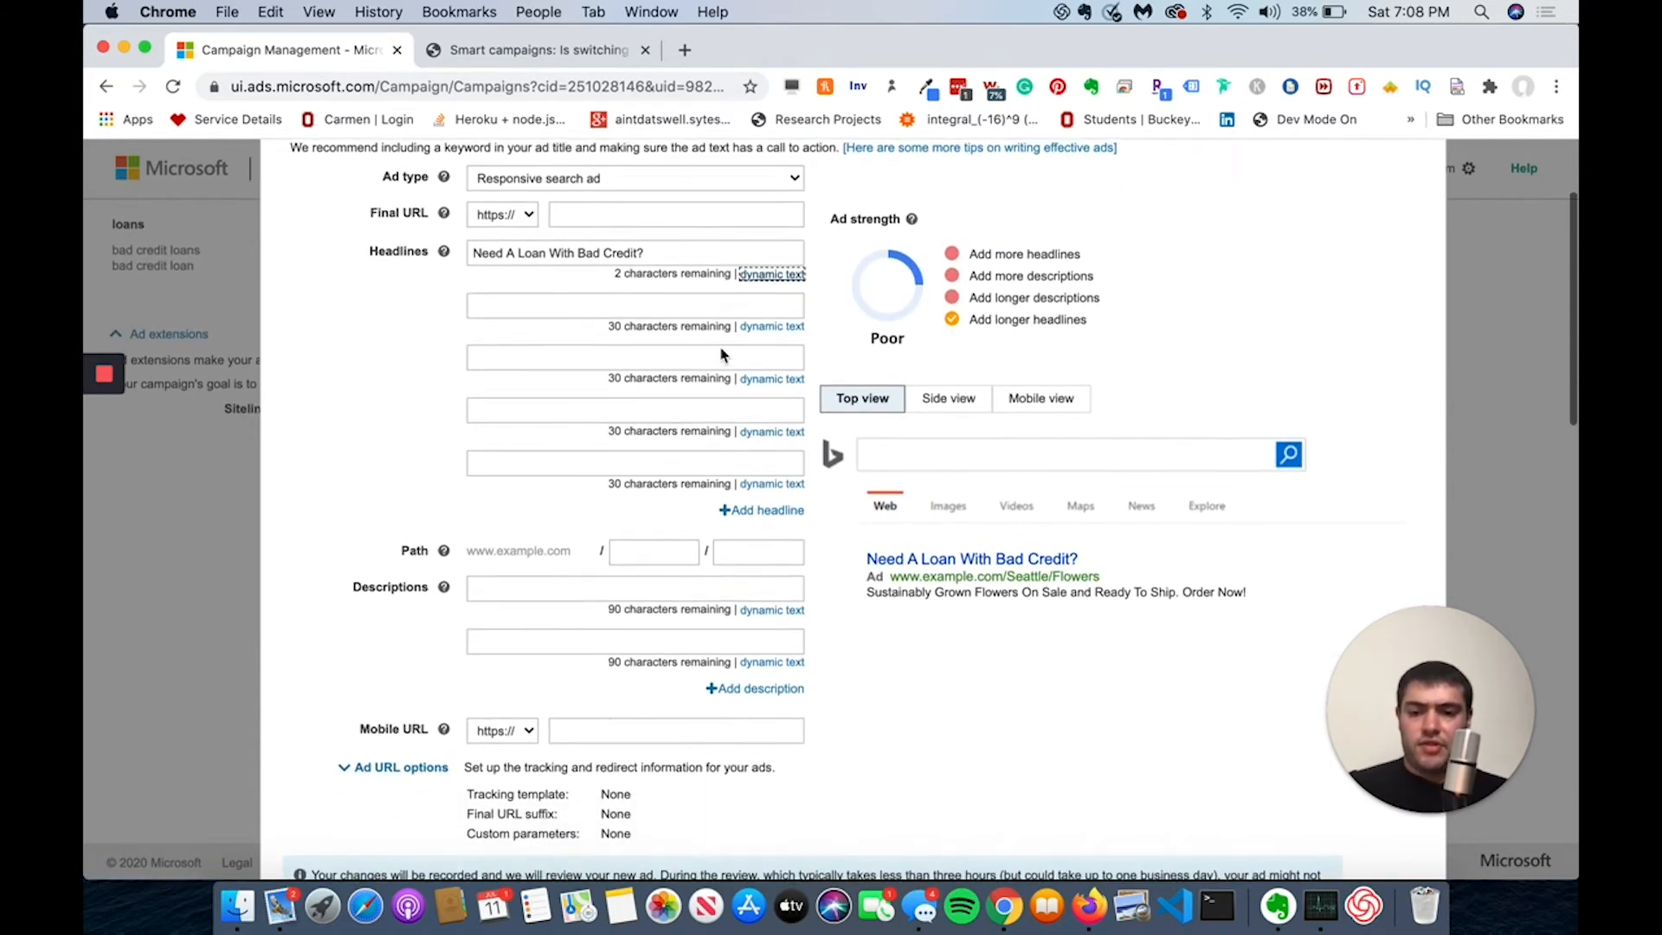
pyautogui.scroll(3, 675, 520)
pyautogui.click(599, 288)
pyautogui.write('drewbusinessaccelerator.com/badcreditloan')
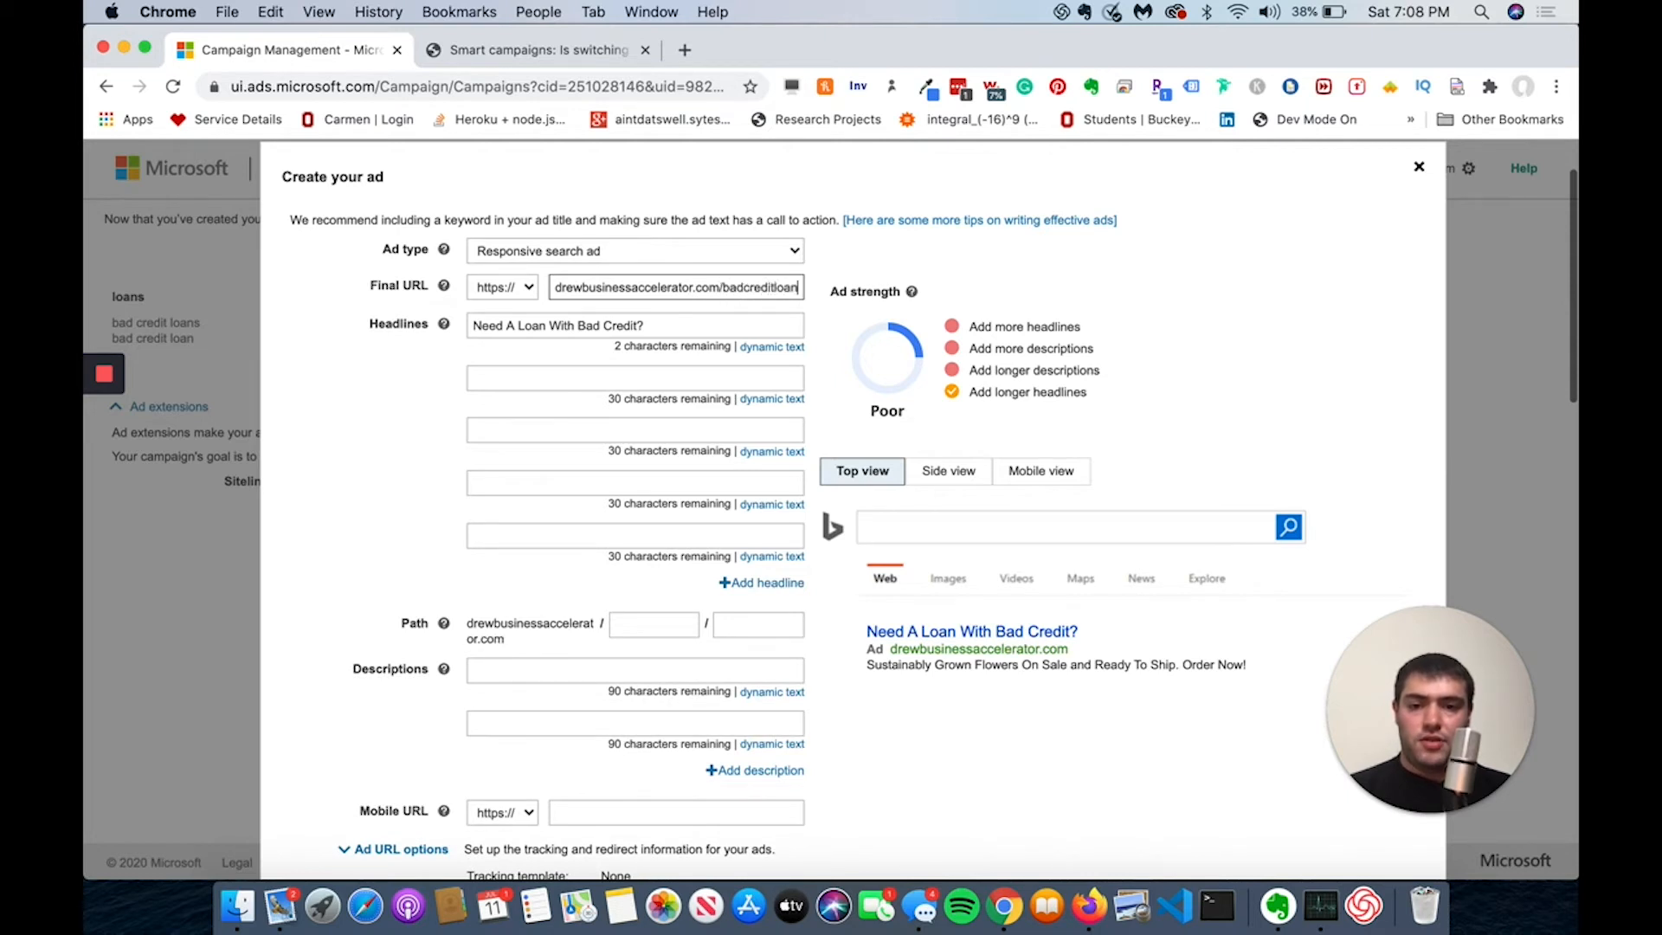
pyautogui.click(641, 616)
pyautogui.write('badcreditloans')
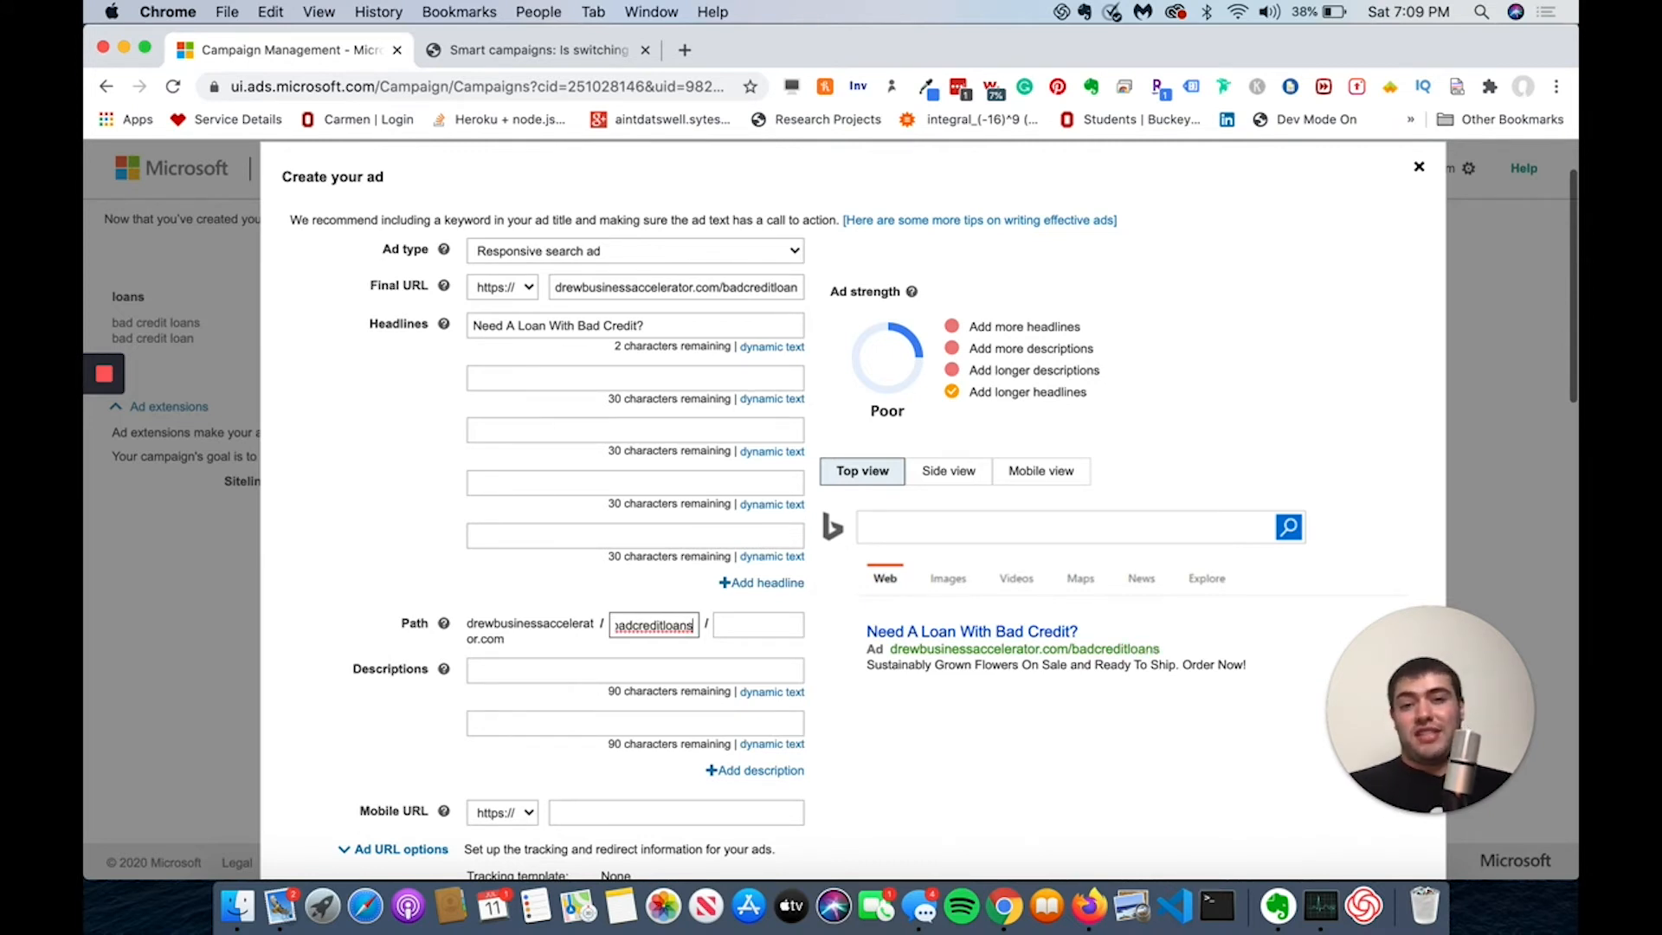
# Enter "Shake away the stress of debt with a loan right now even with bad credit" as the first ad description
pyautogui.scroll(-3, 586, 631)
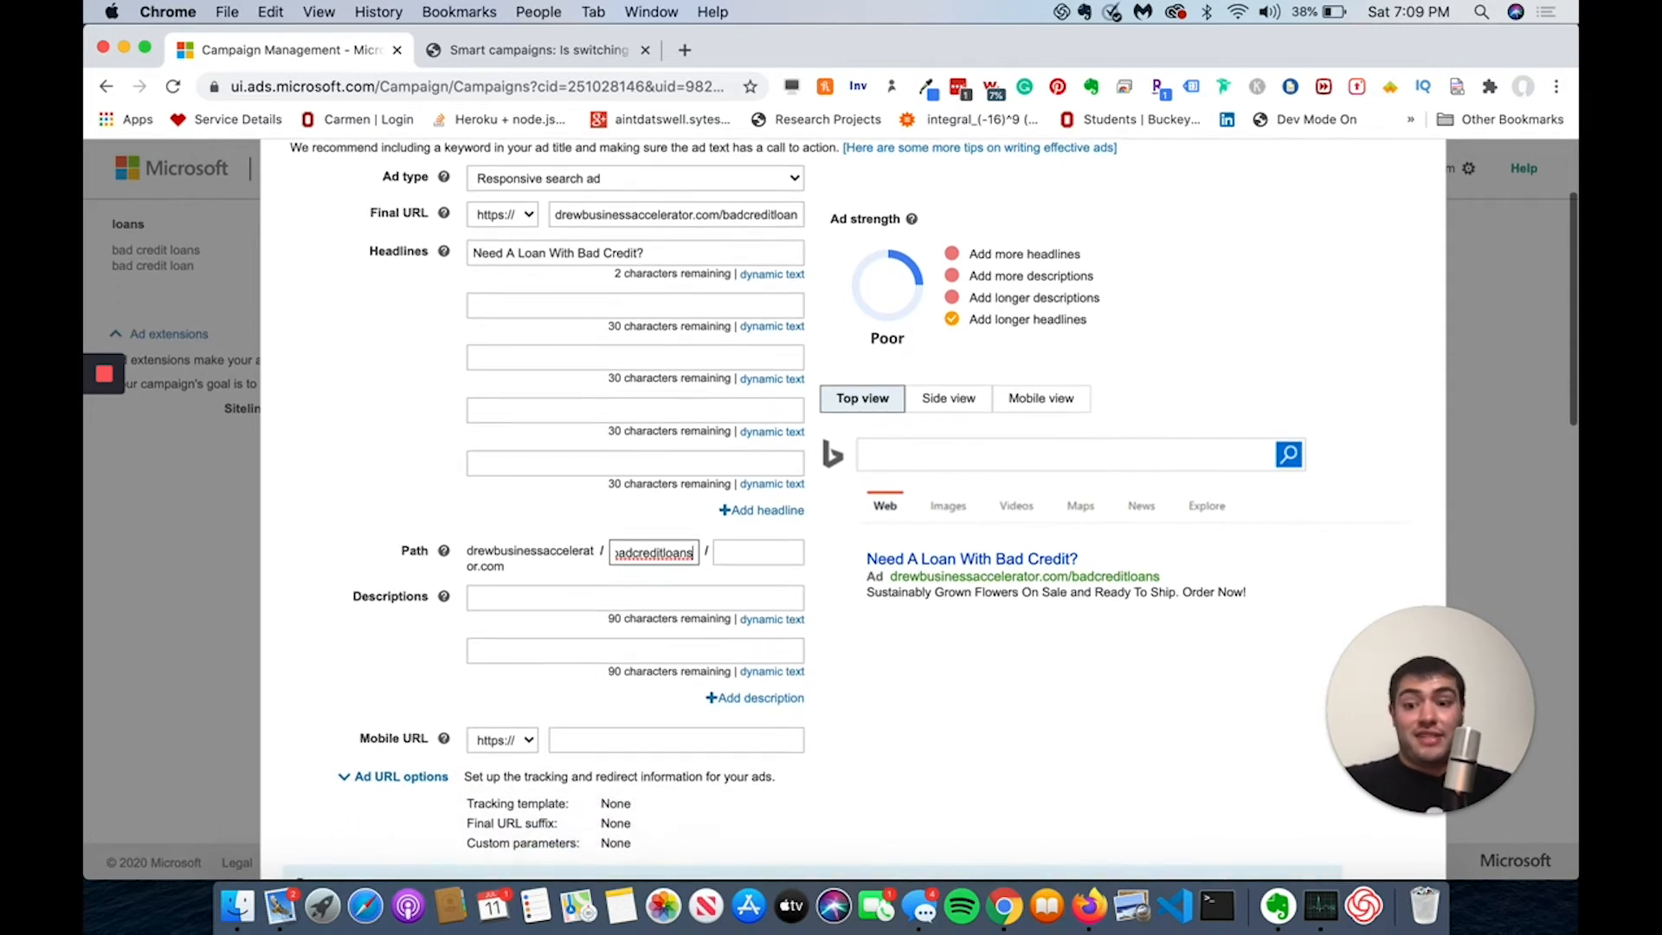
pyautogui.click(563, 595)
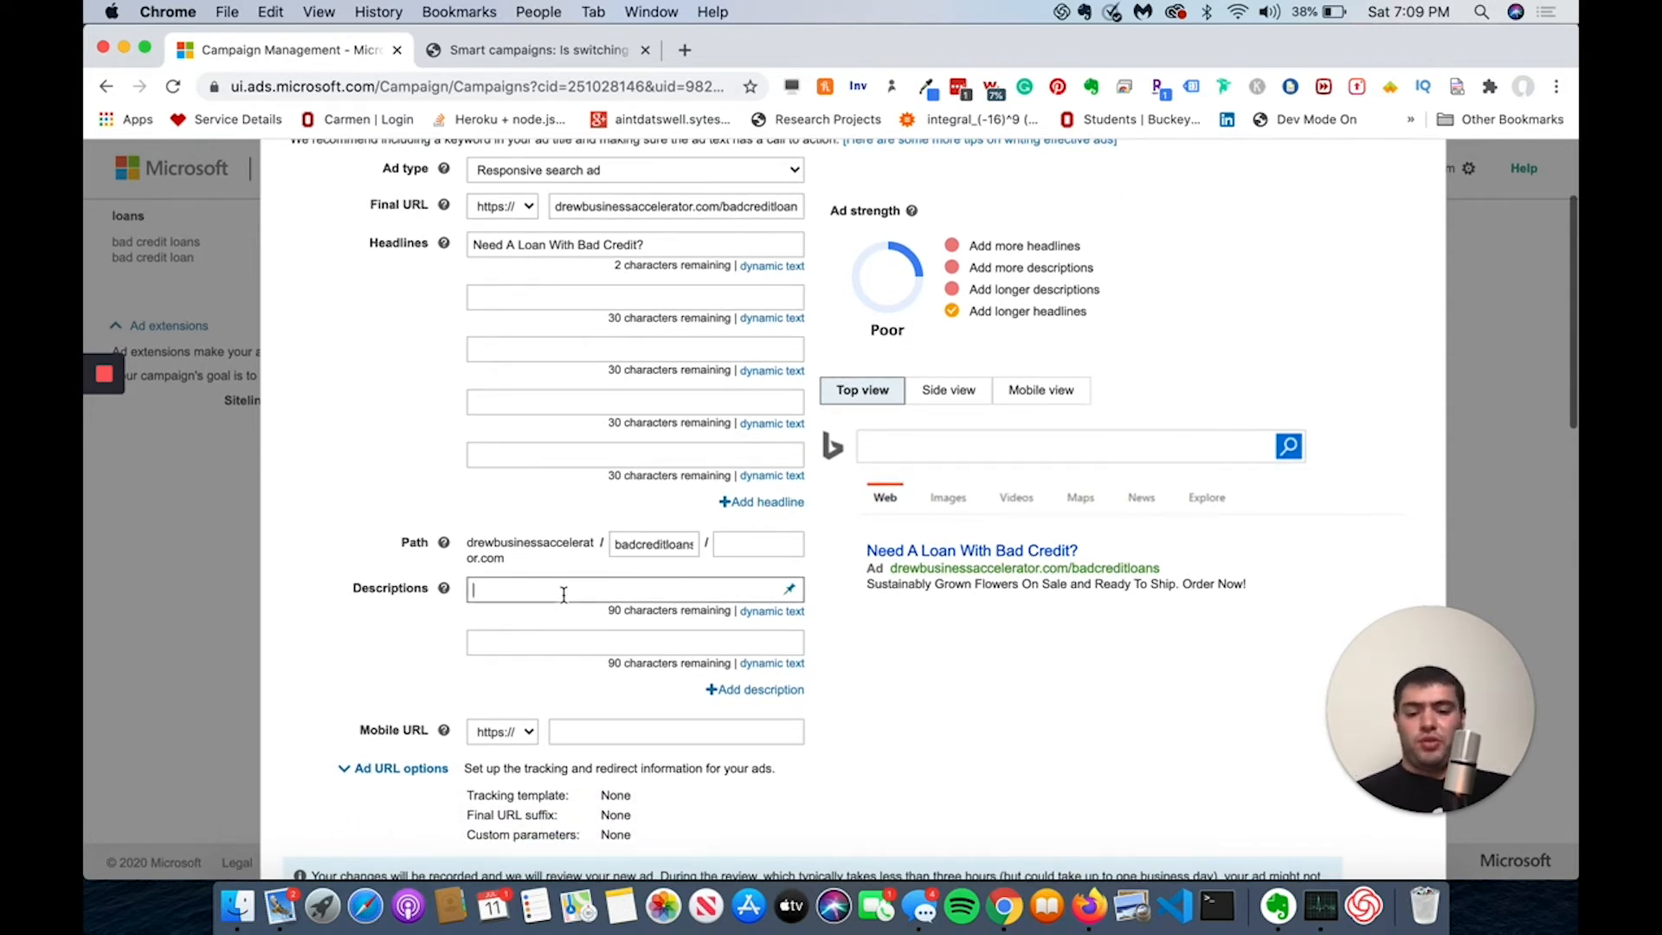
pyautogui.write('Shake a')
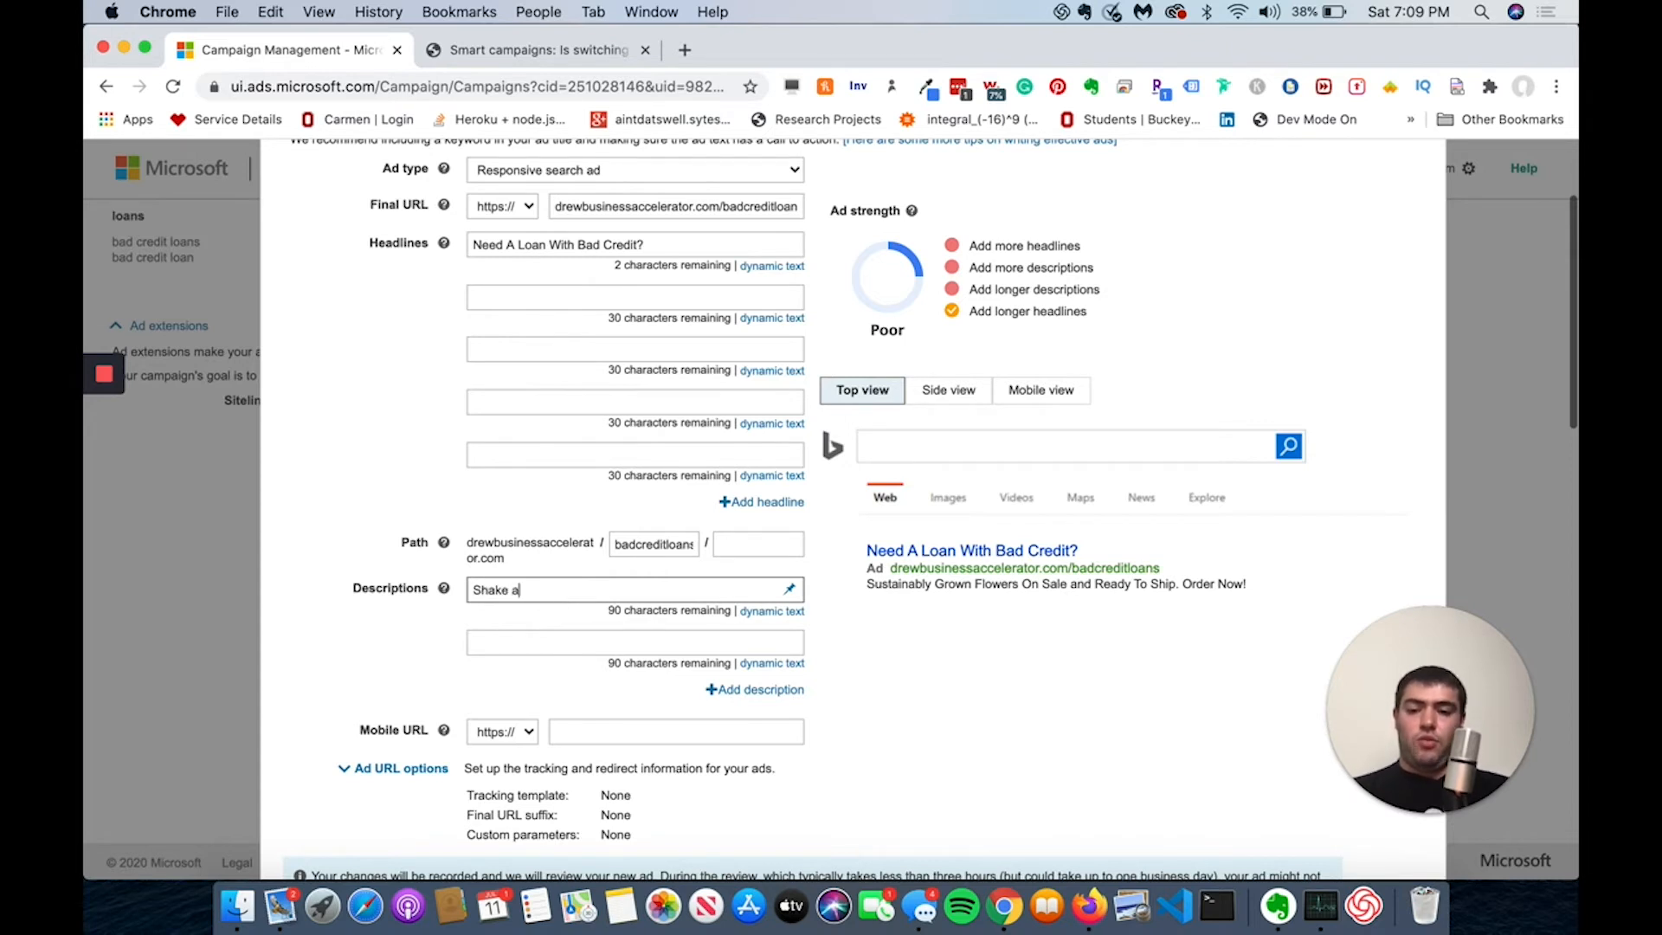
pyautogui.write('way the stress of ')
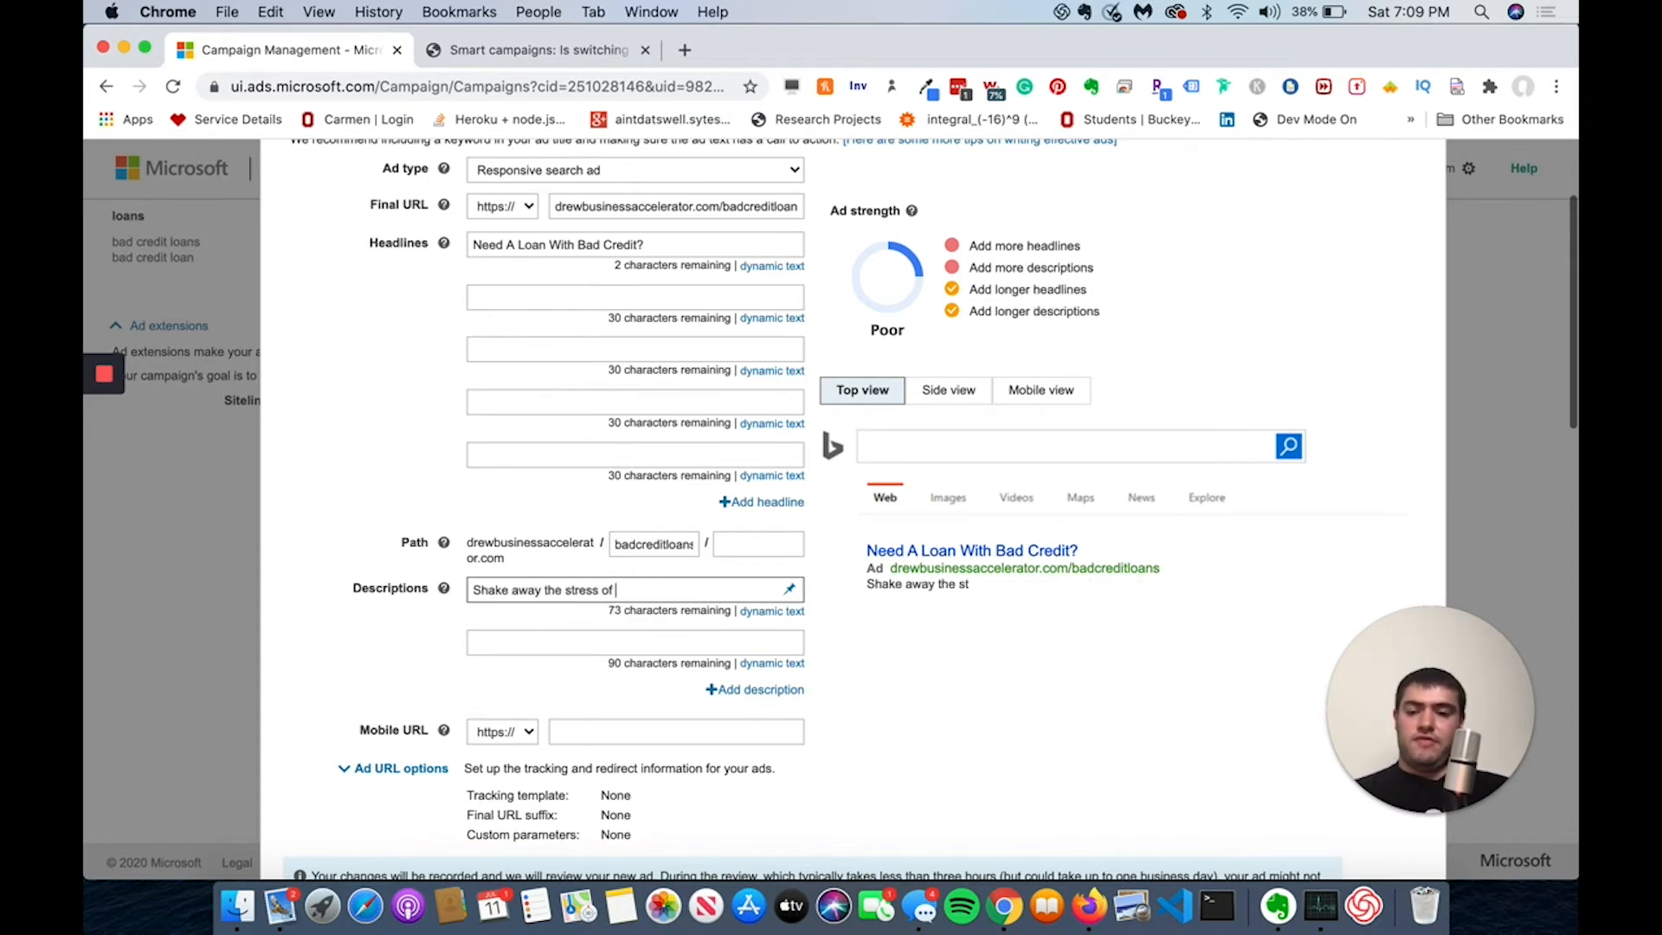
pyautogui.write('debt with a ')
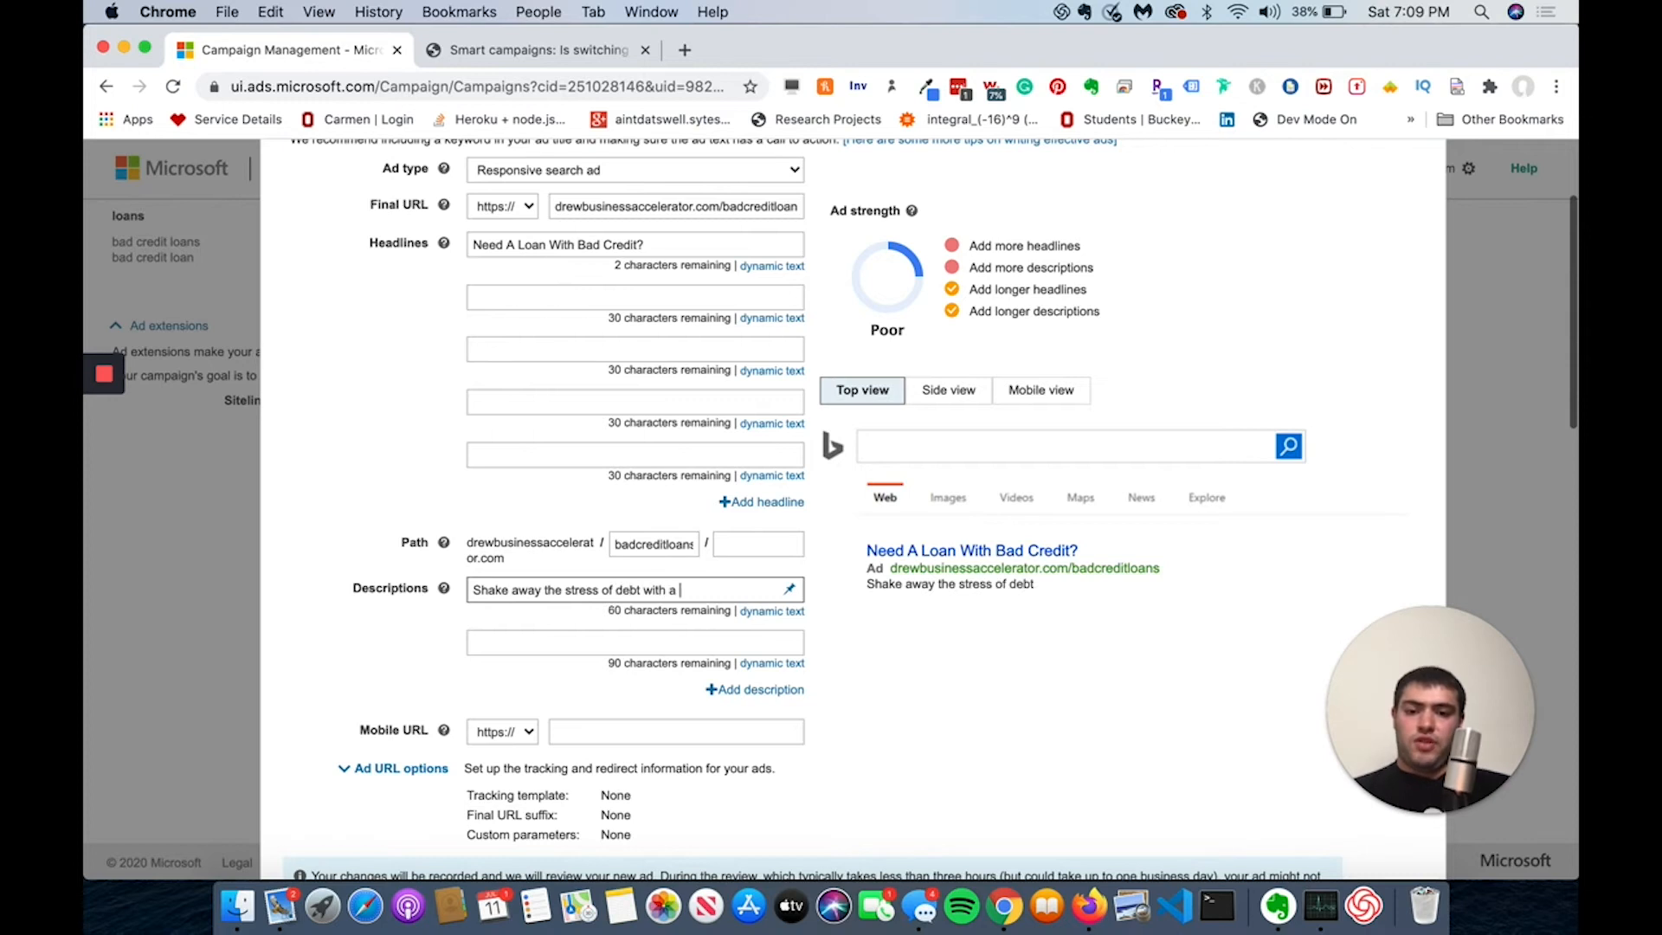
pyautogui.write('loan right now ')
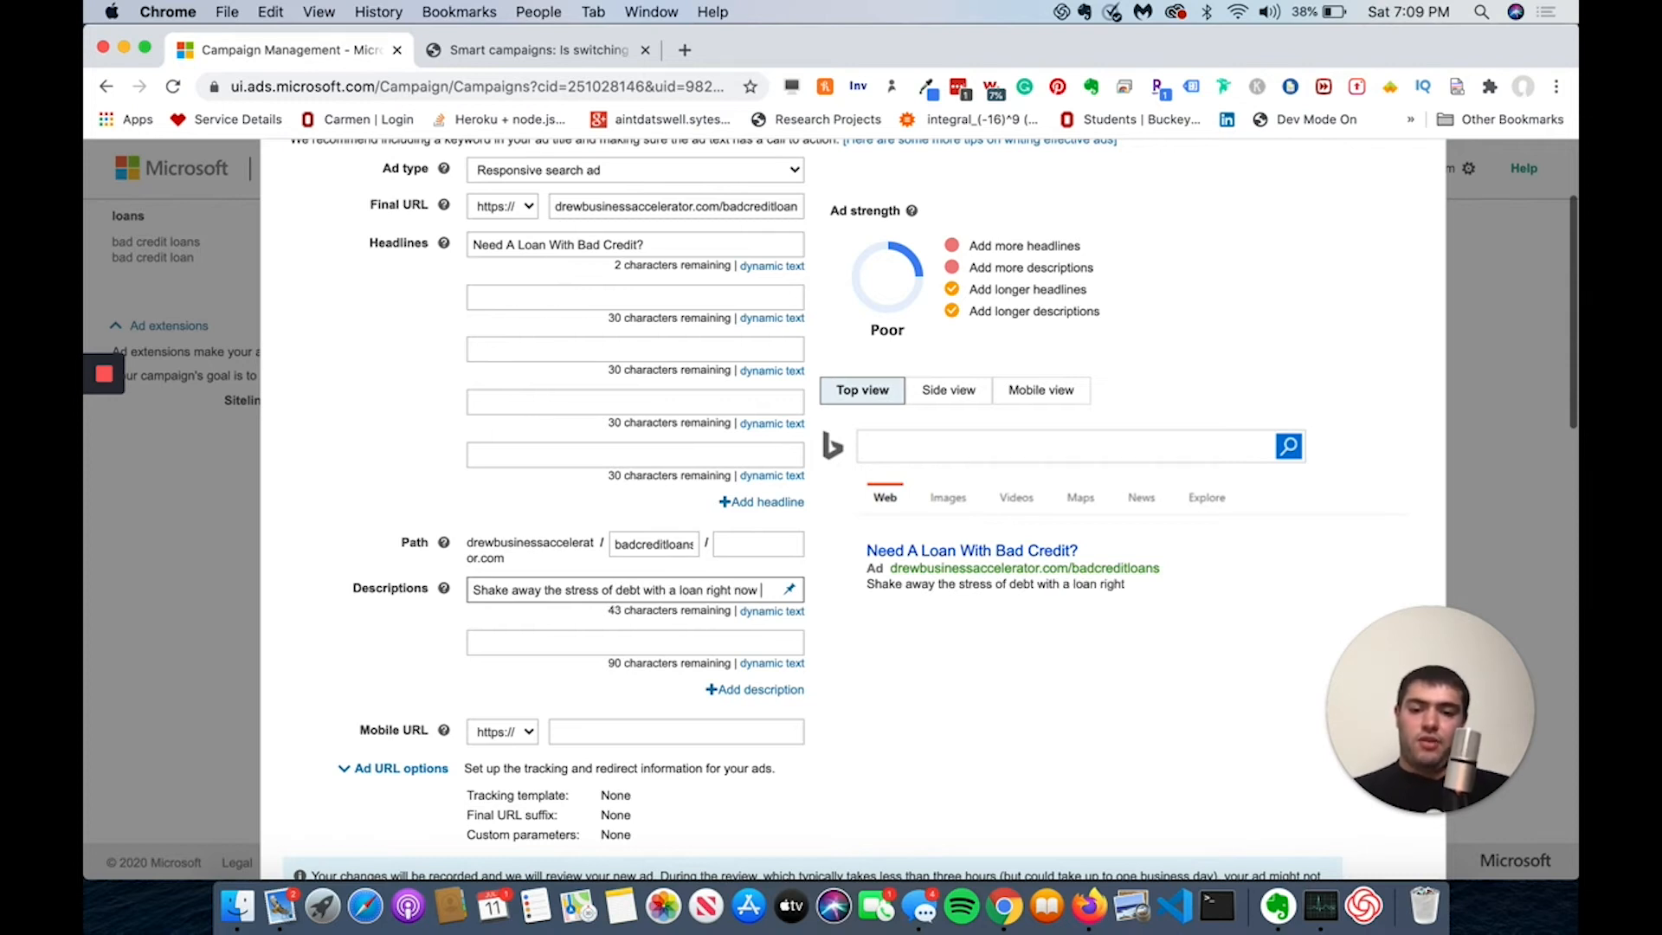
pyautogui.write('even with bad')
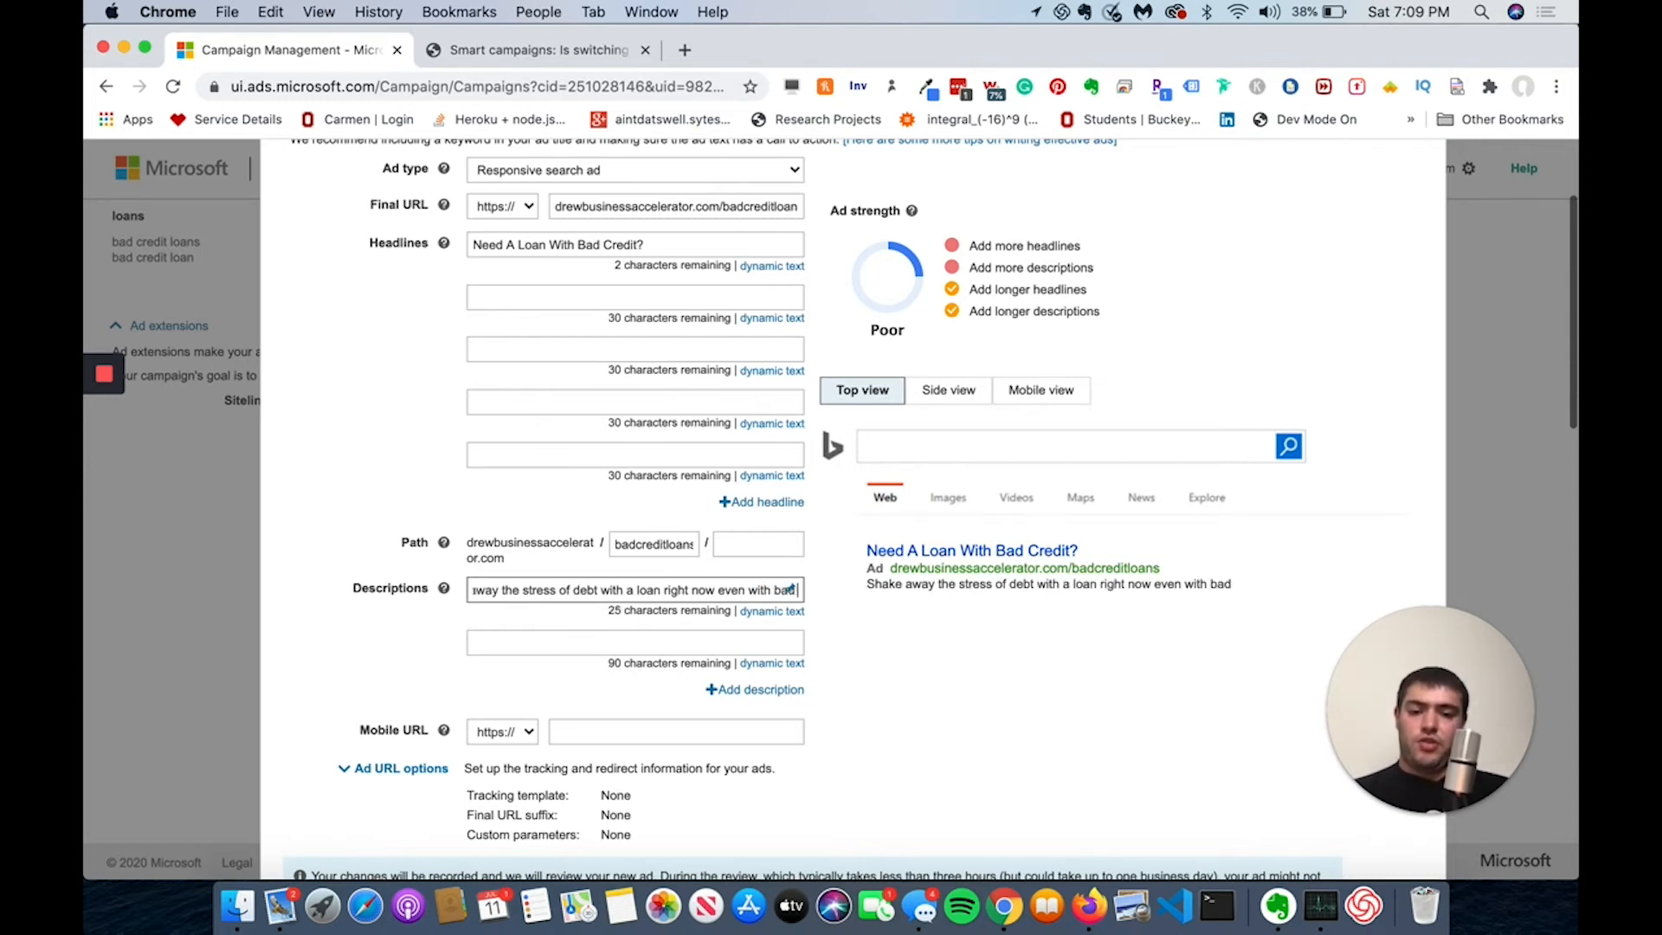
pyautogui.write(' credit')
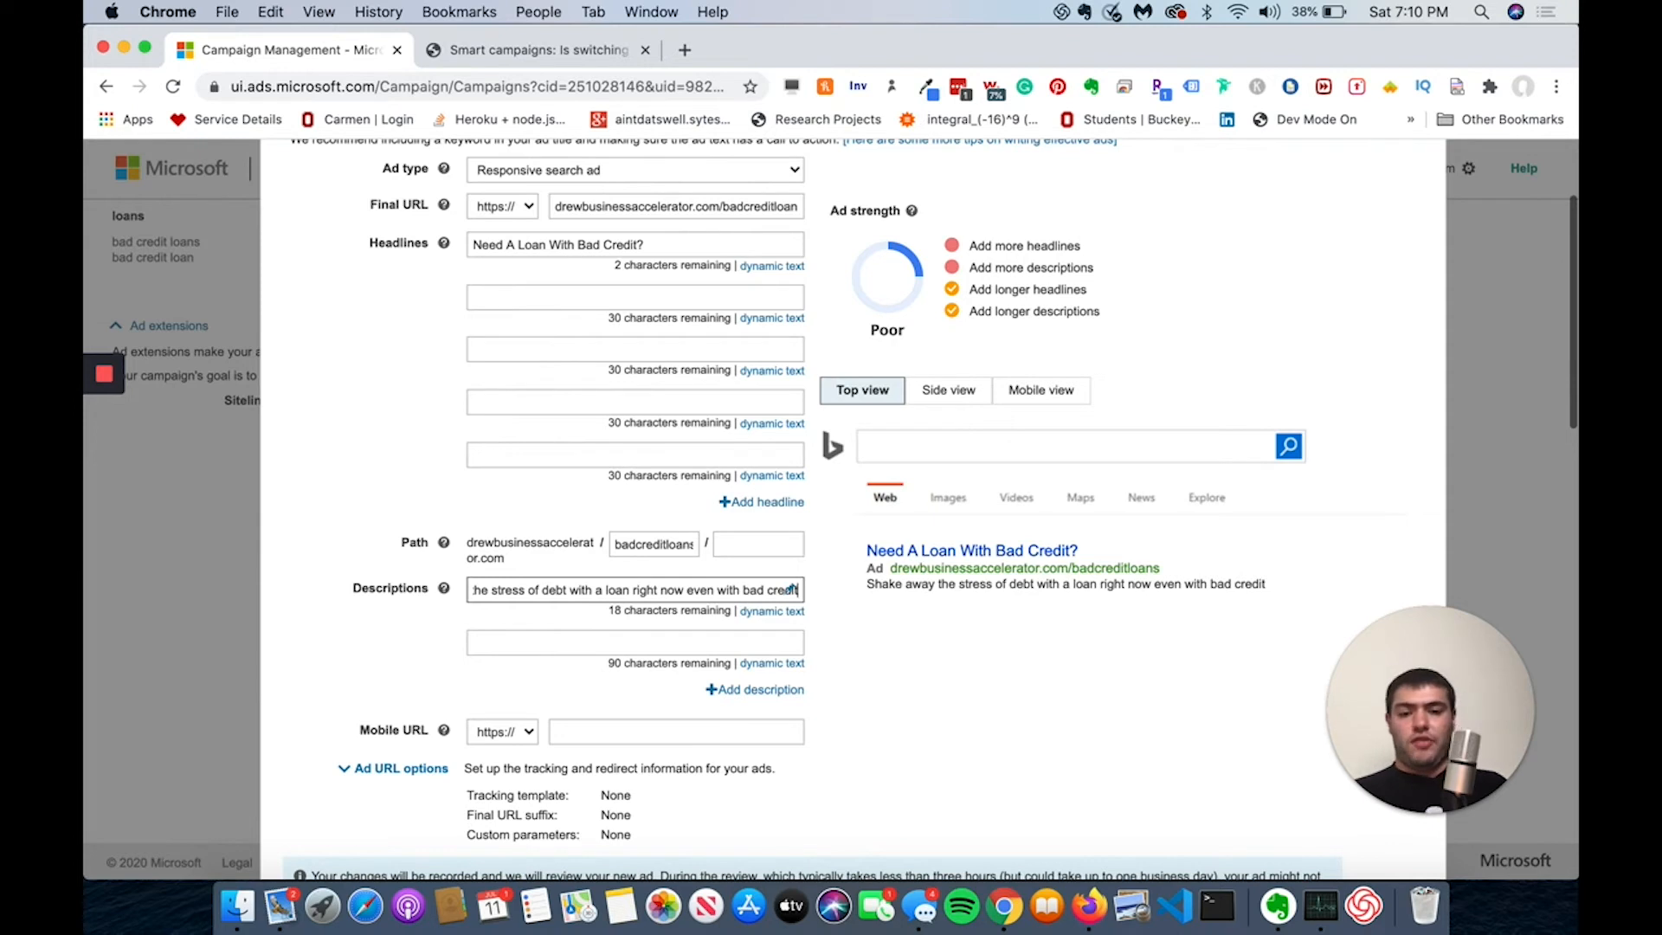
# Copy the final URL drewbusinessaccelerator.com/badcreditloan into the ad's mobile URL
pyautogui.doubleClick(690, 206)
pyautogui.tripleClick(690, 206)
pyautogui.press('super+c')
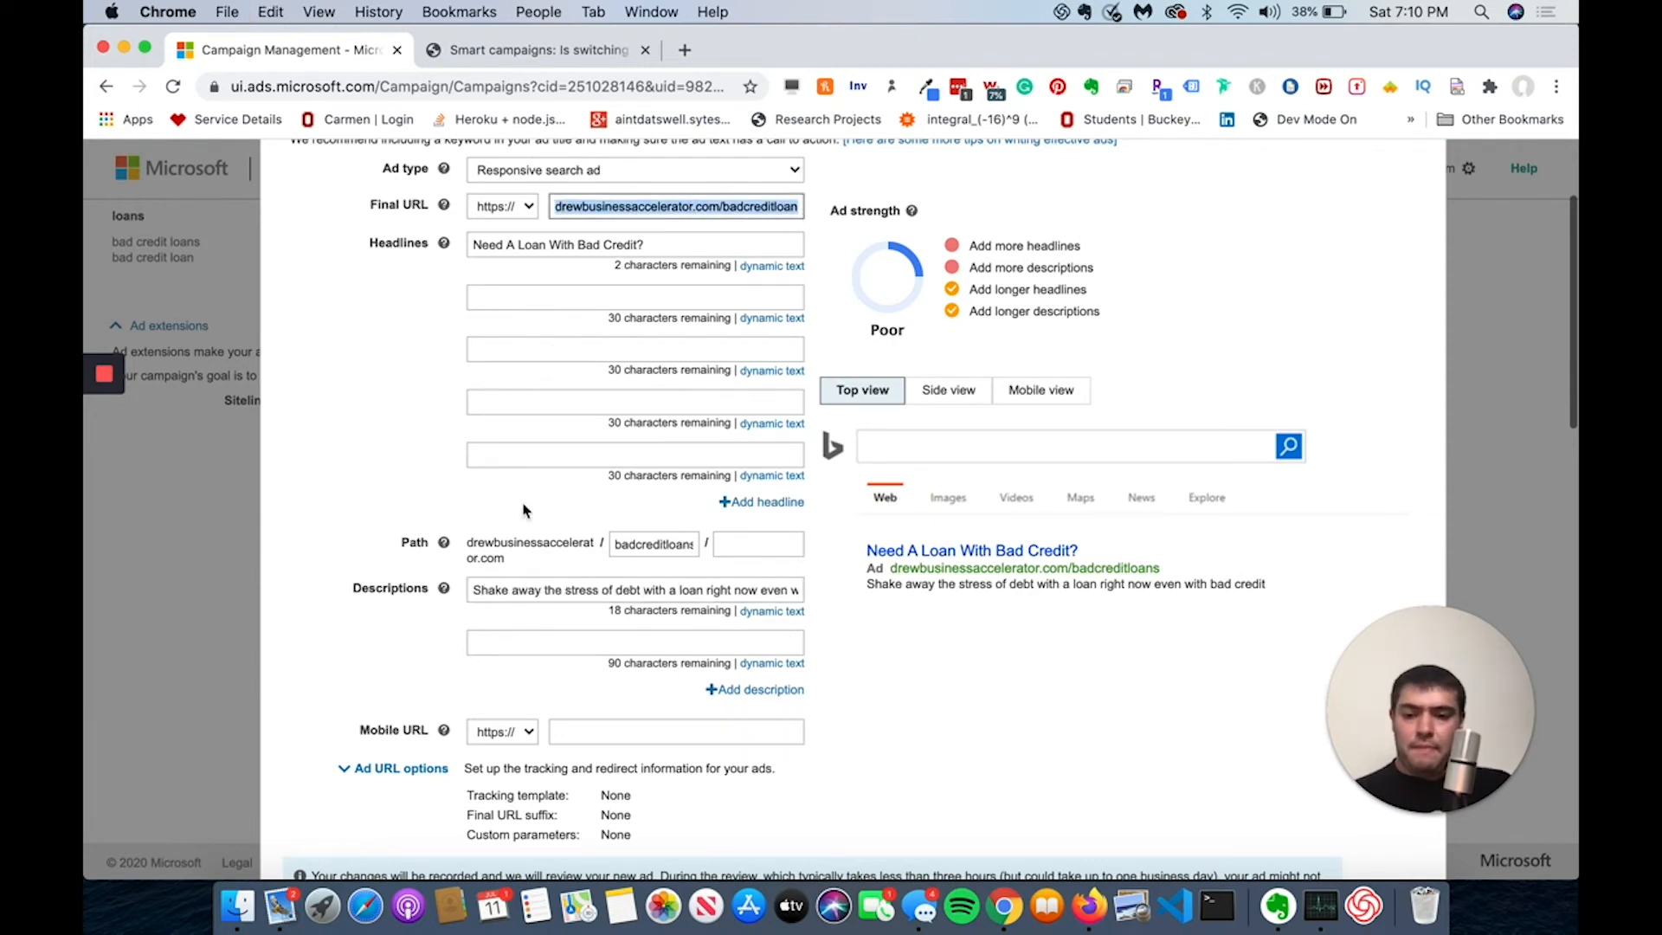
pyautogui.click(658, 732)
pyautogui.press('super+v')
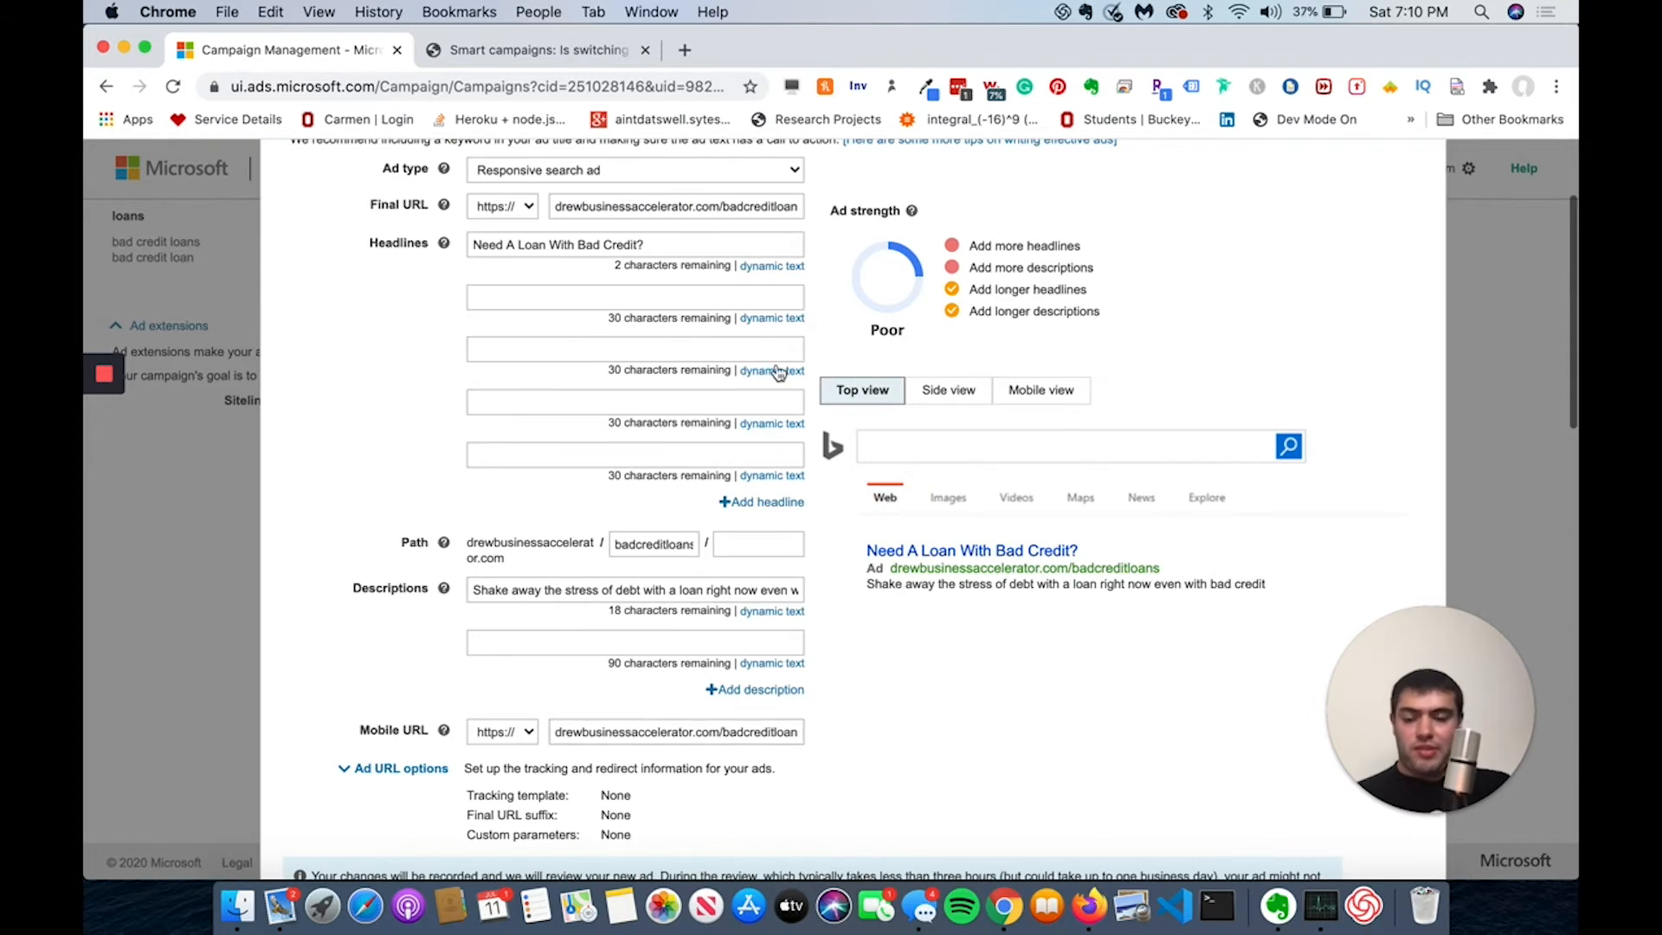
# Open the tips on writing effective ads and read the recommendations and what to avoid in ad copy
pyautogui.scroll(-1, 657, 655)
pyautogui.scroll(1, 658, 655)
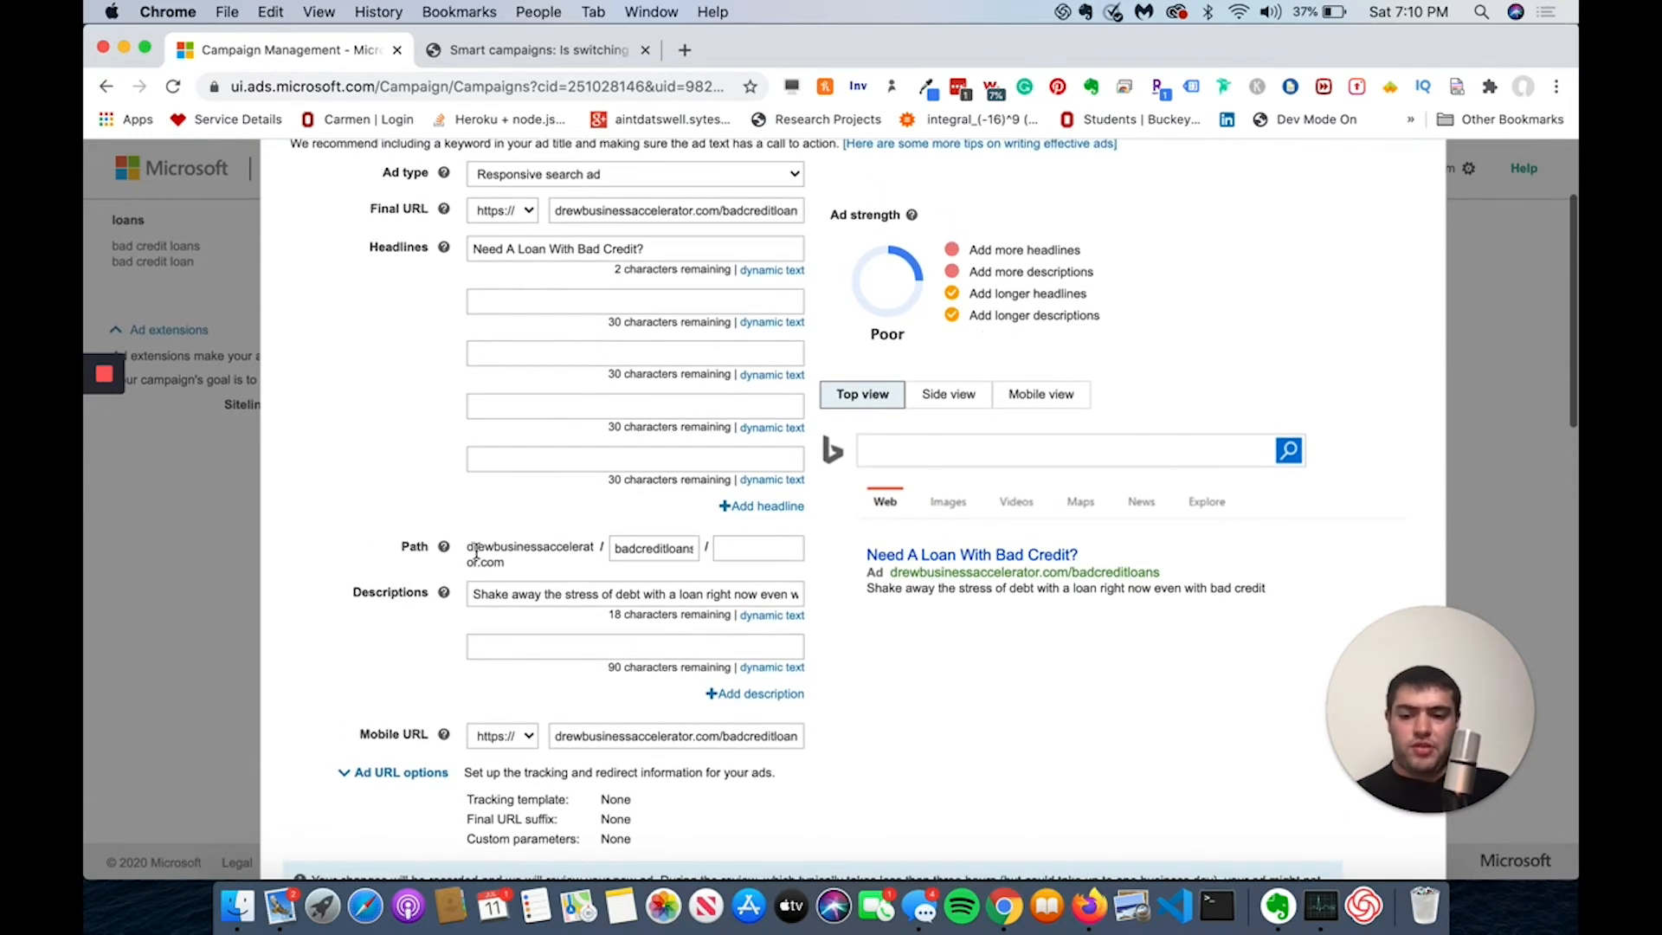
pyautogui.scroll(-3, 657, 656)
pyautogui.scroll(6, 896, 288)
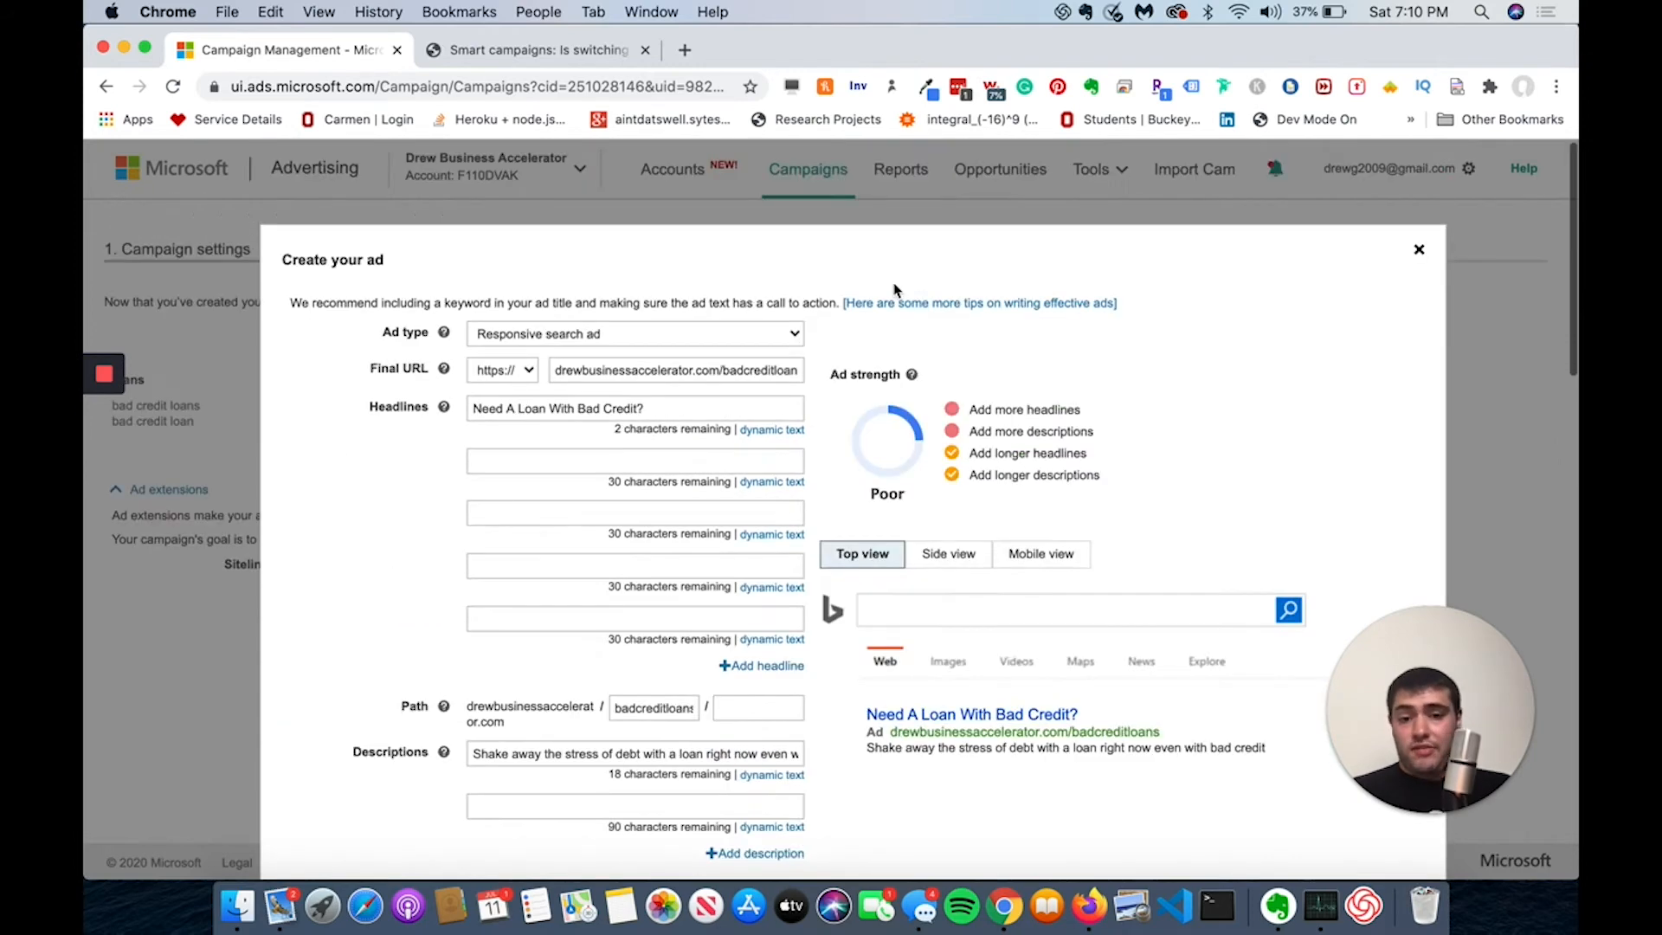
pyautogui.click(1052, 304)
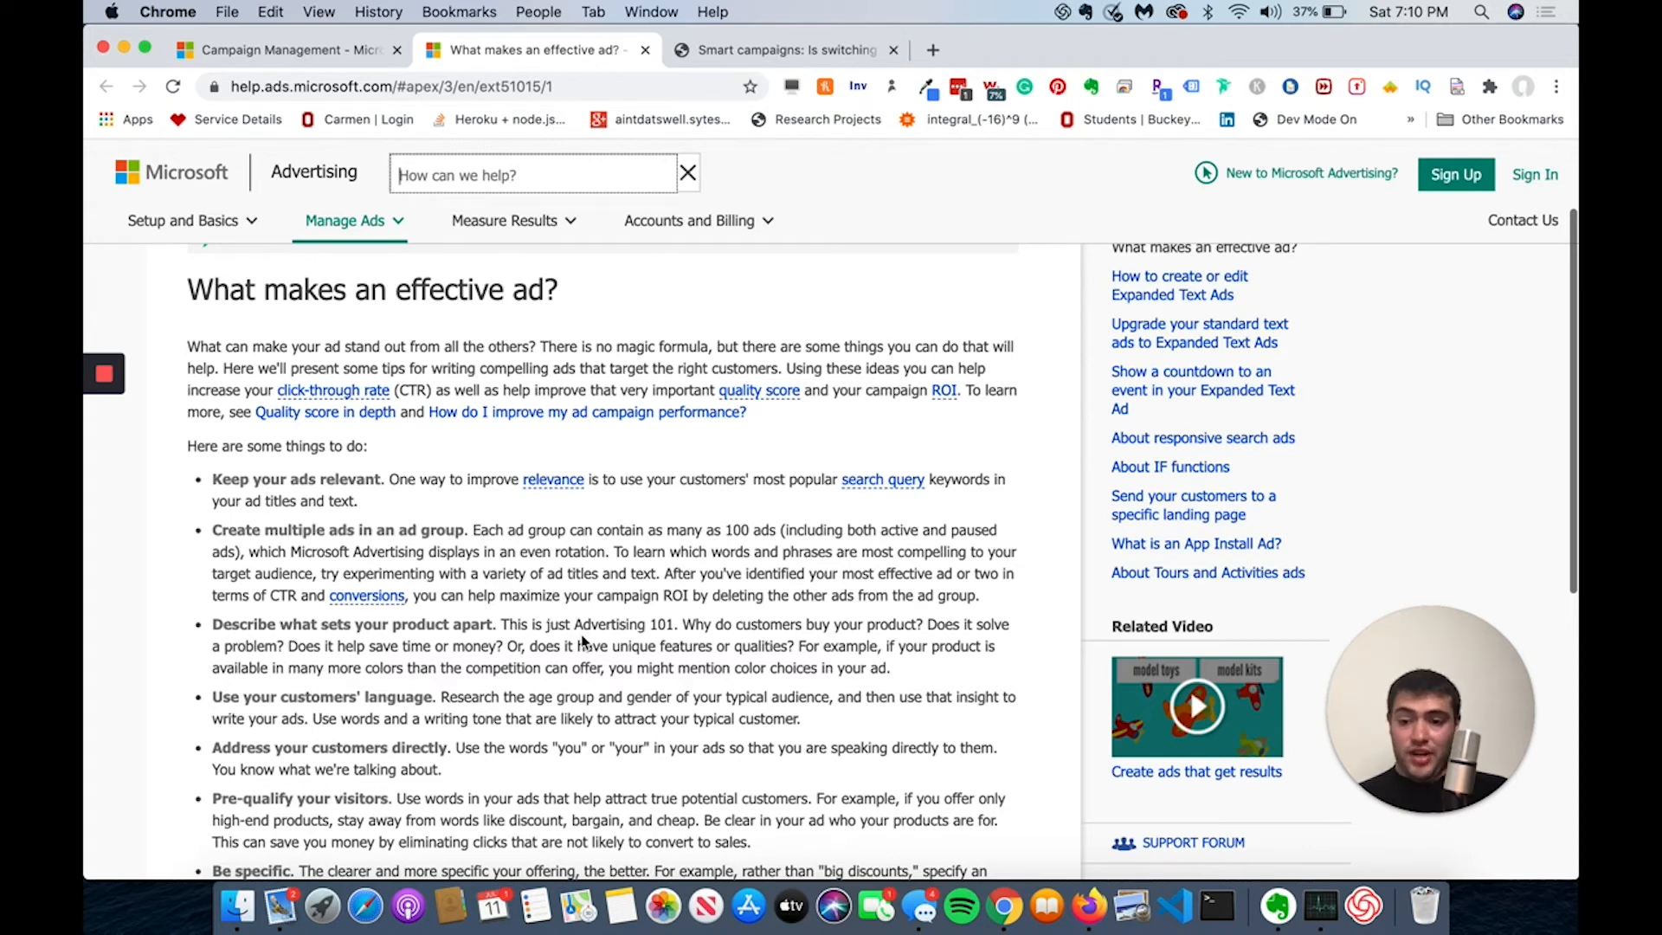
pyautogui.moveTo(548, 746); pyautogui.dragTo(650, 746)
pyautogui.click(650, 746)
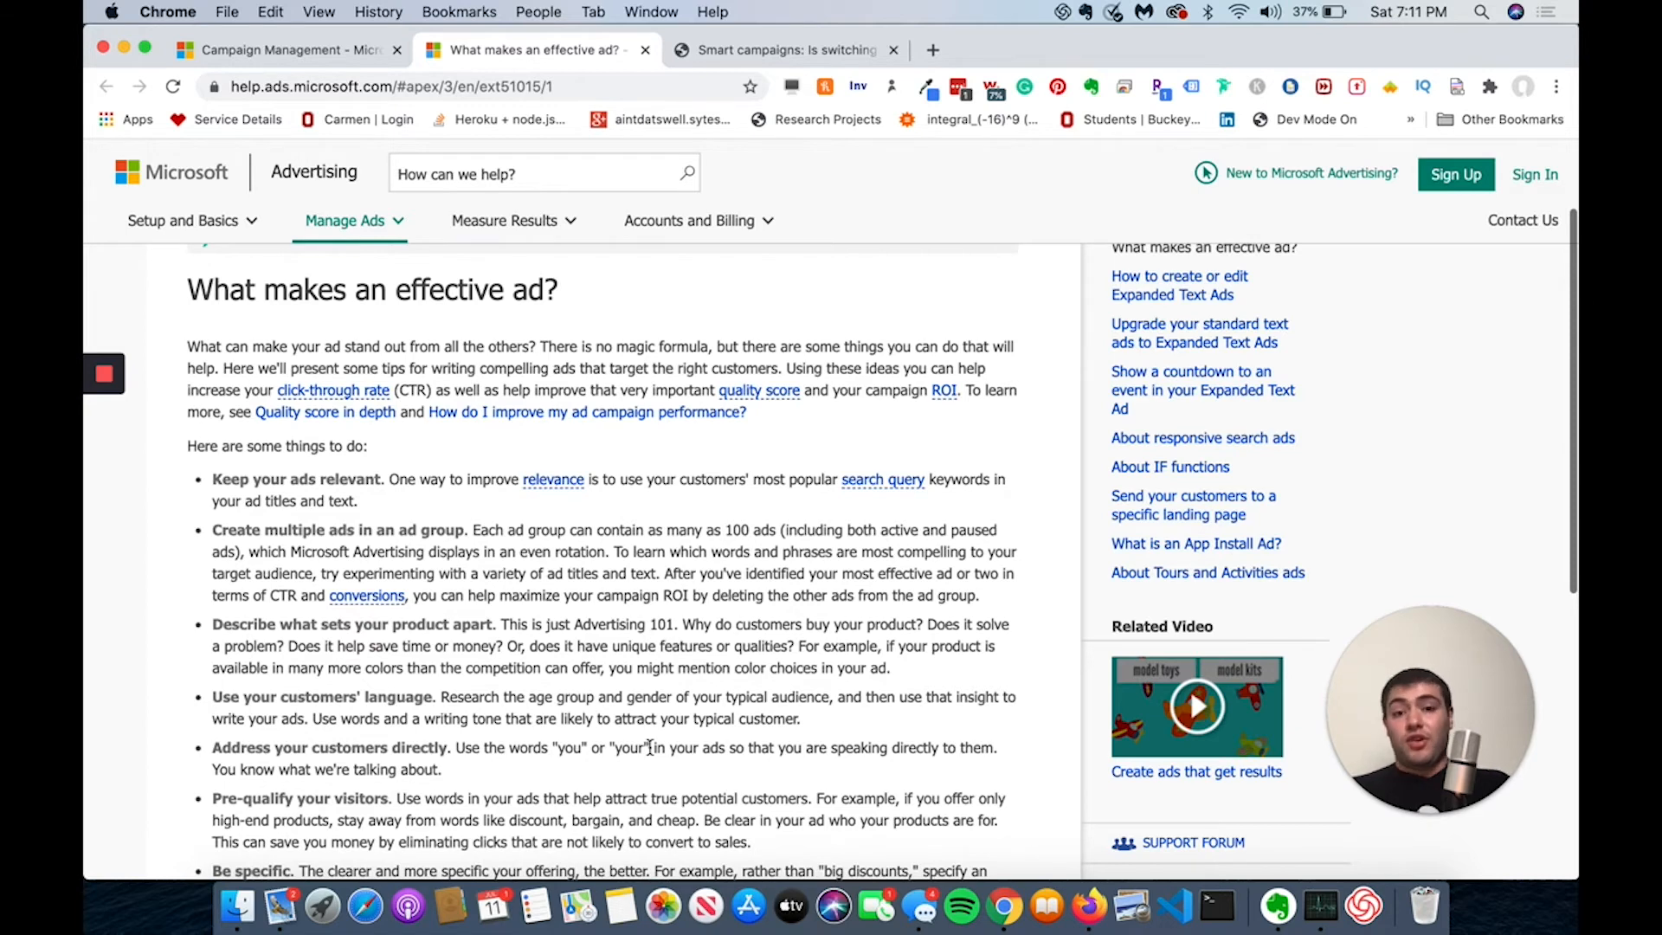
pyautogui.scroll(-5, 650, 746)
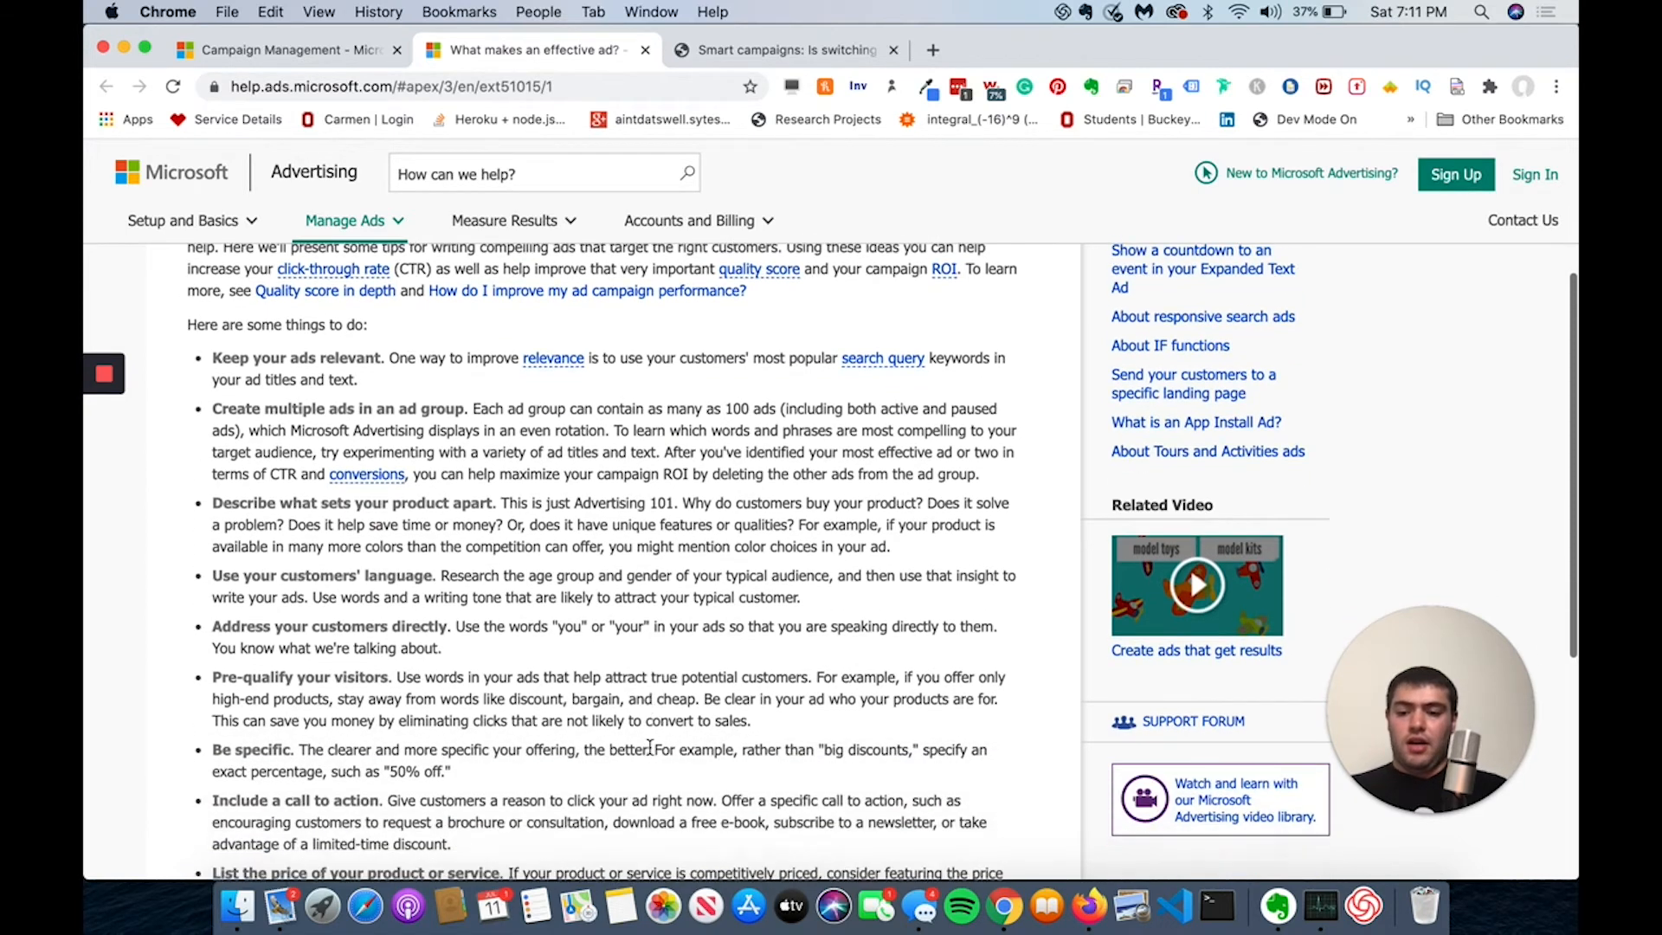
pyautogui.scroll(-4, 439, 669)
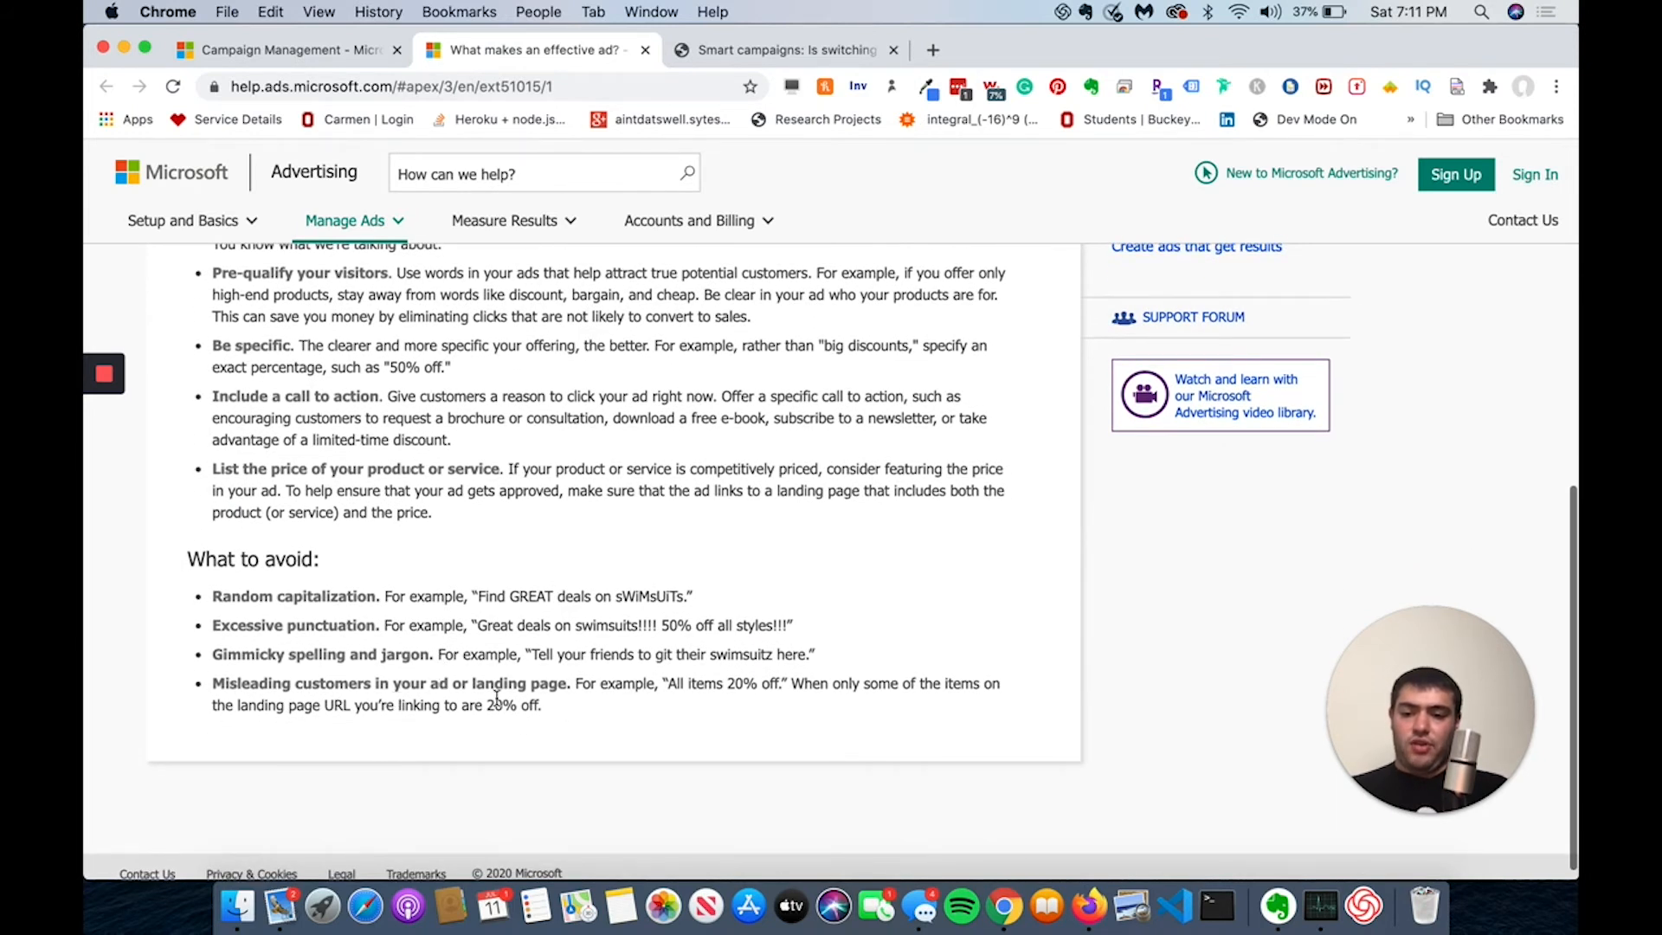
pyautogui.moveTo(288, 653); pyautogui.dragTo(419, 651)
pyautogui.click(415, 648)
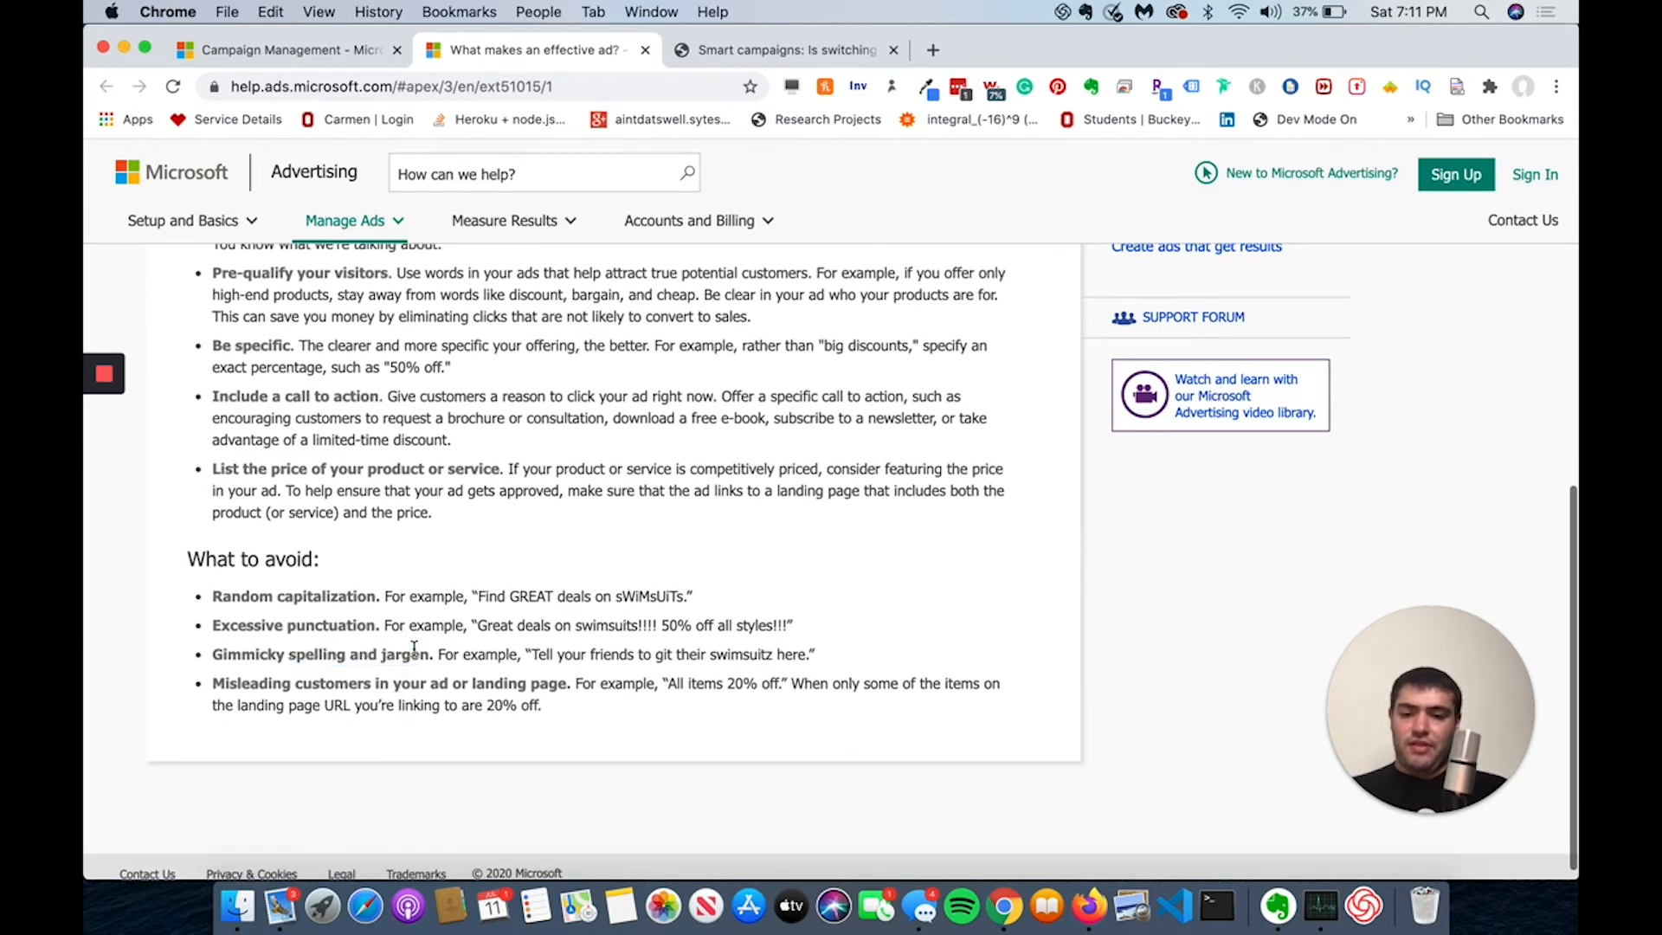
pyautogui.moveTo(229, 628); pyautogui.dragTo(360, 631)
pyautogui.click(360, 632)
pyautogui.scroll(-1, 360, 633)
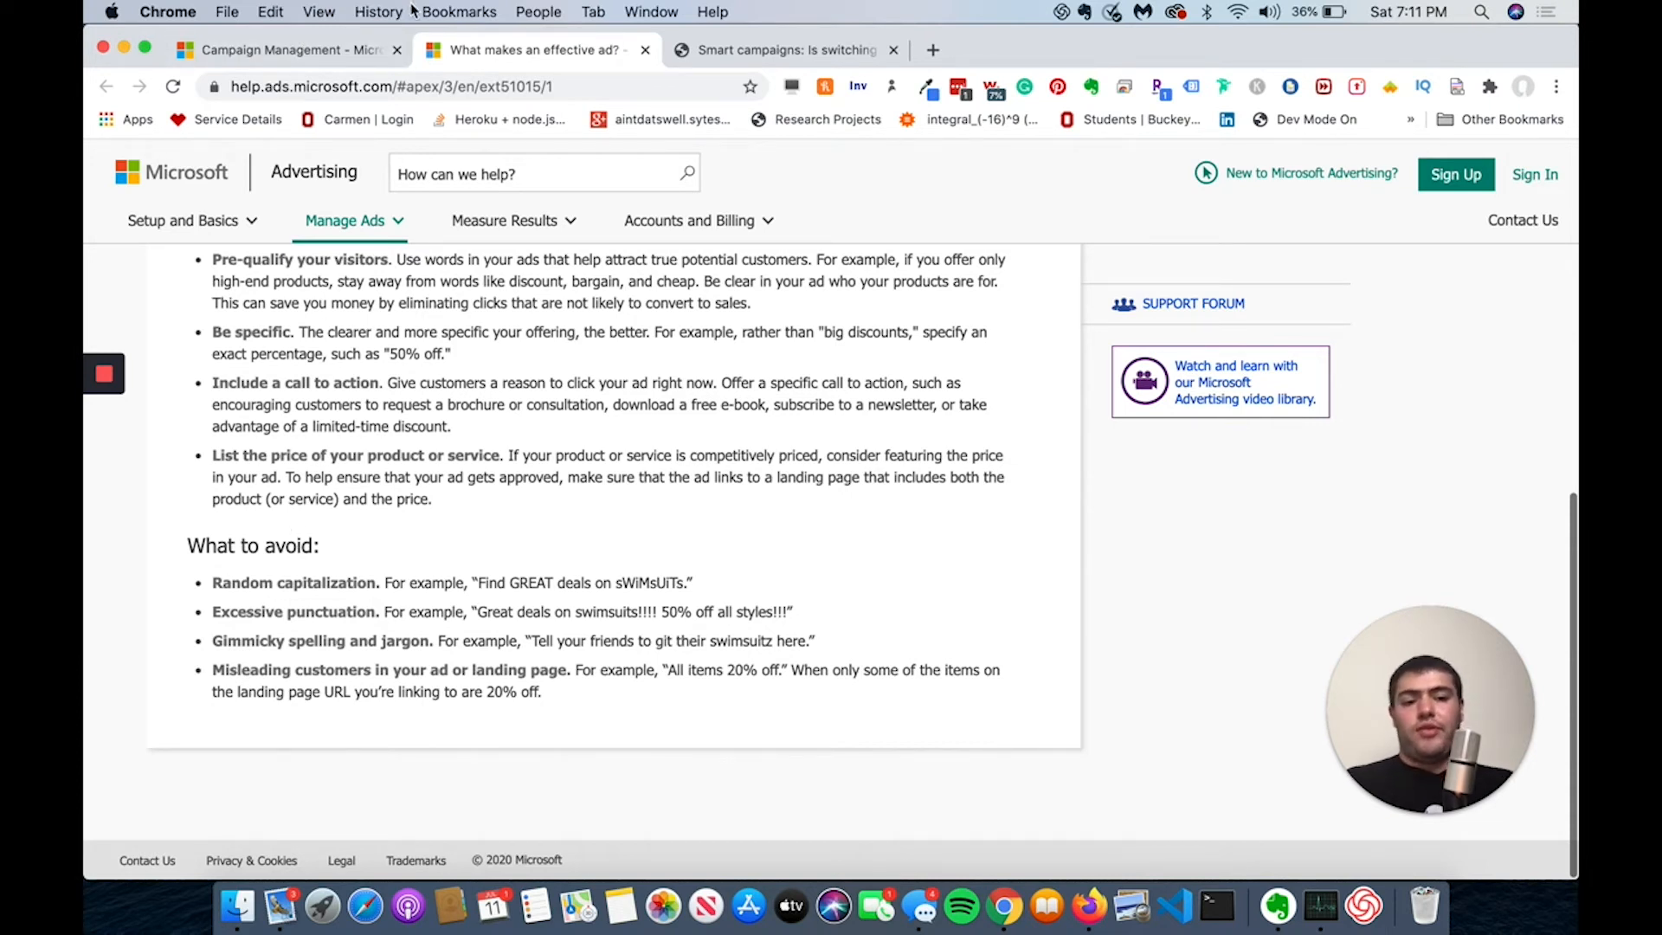
# Return to the campaign setup page and close the ad form without saving the ad
pyautogui.click(338, 50)
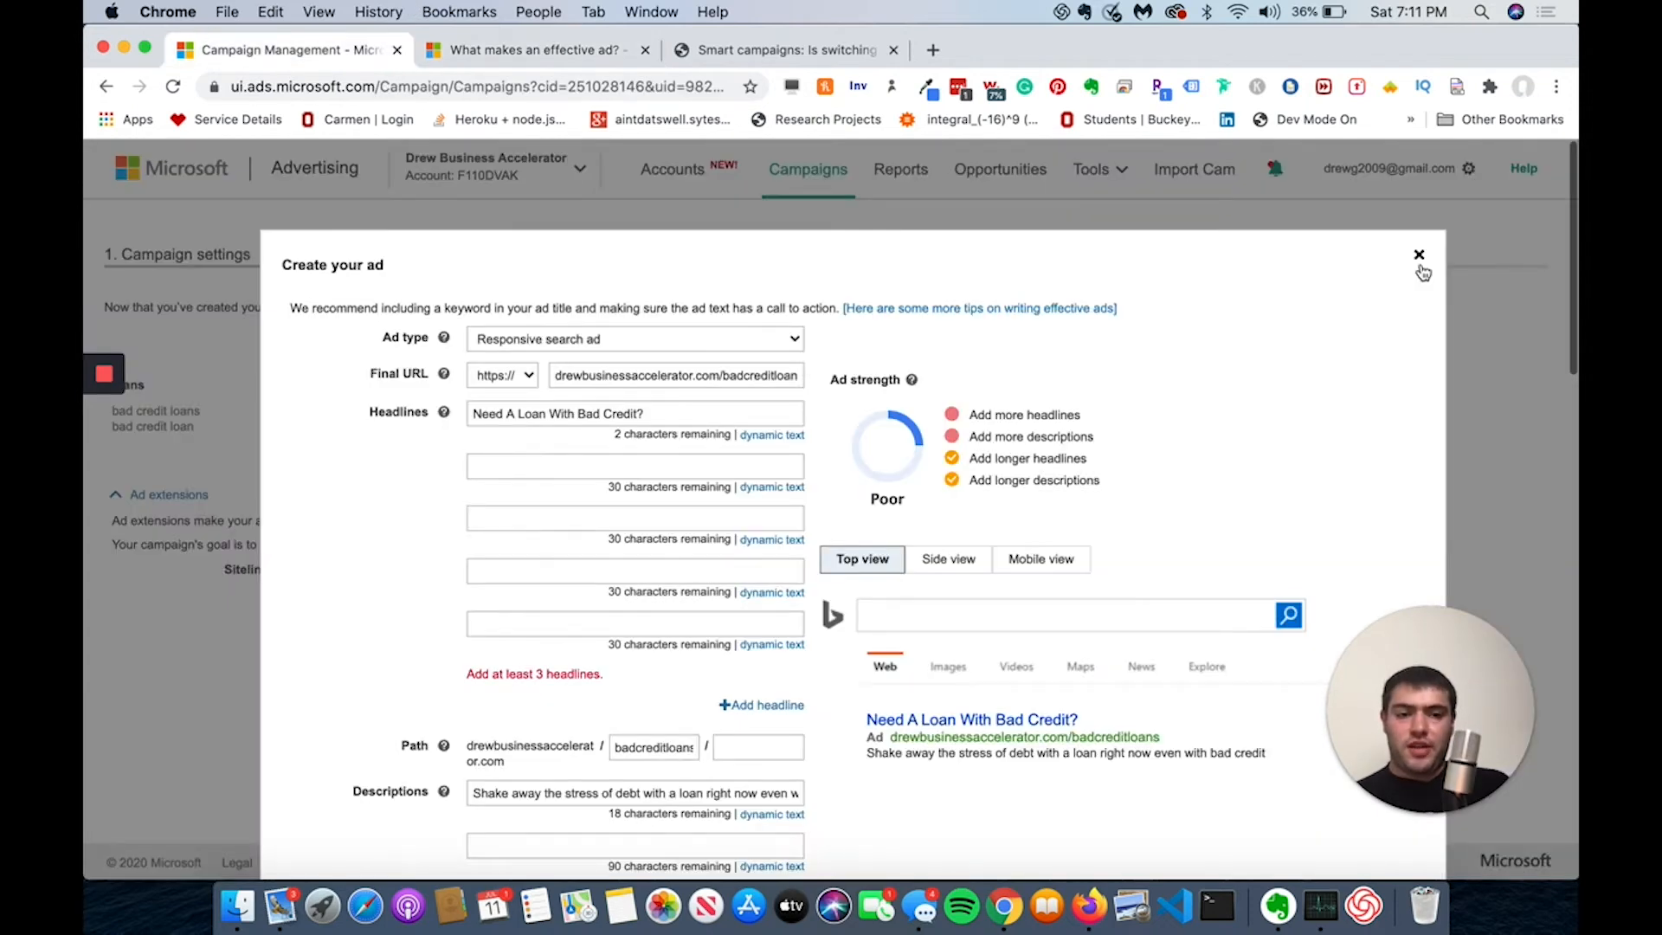
pyautogui.click(1420, 256)
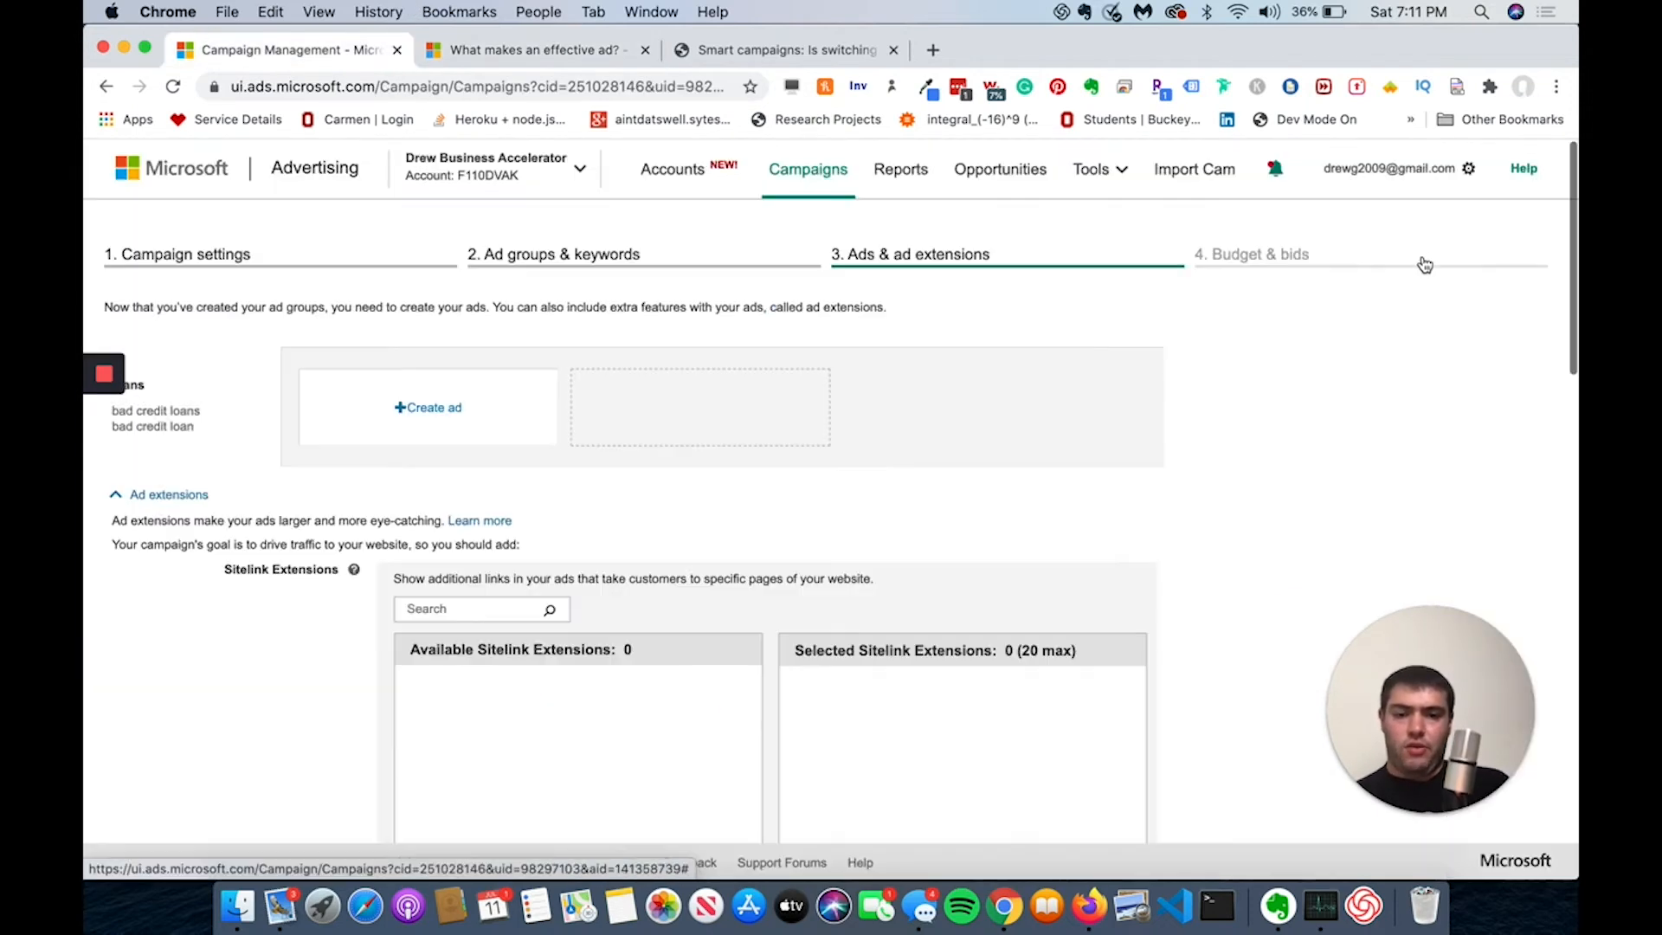
# Skip the optional ad extensions, reopen the ad creation form and start the first part of the ad title
pyautogui.scroll(-2, 1212, 303)
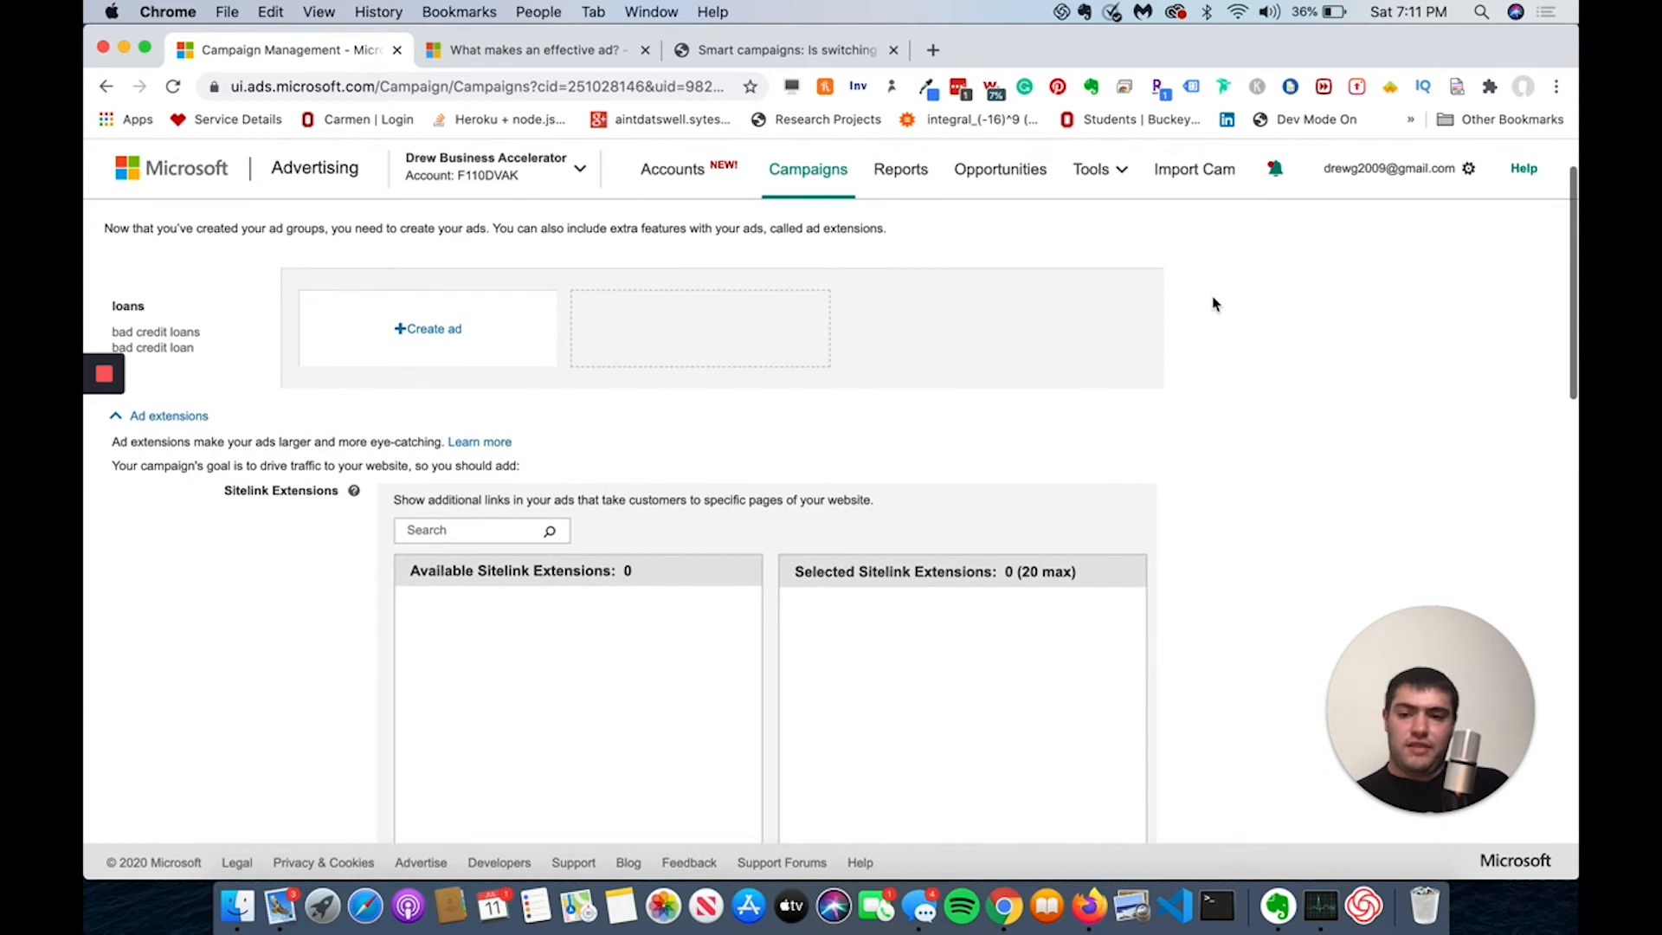
pyautogui.scroll(-2, 1213, 303)
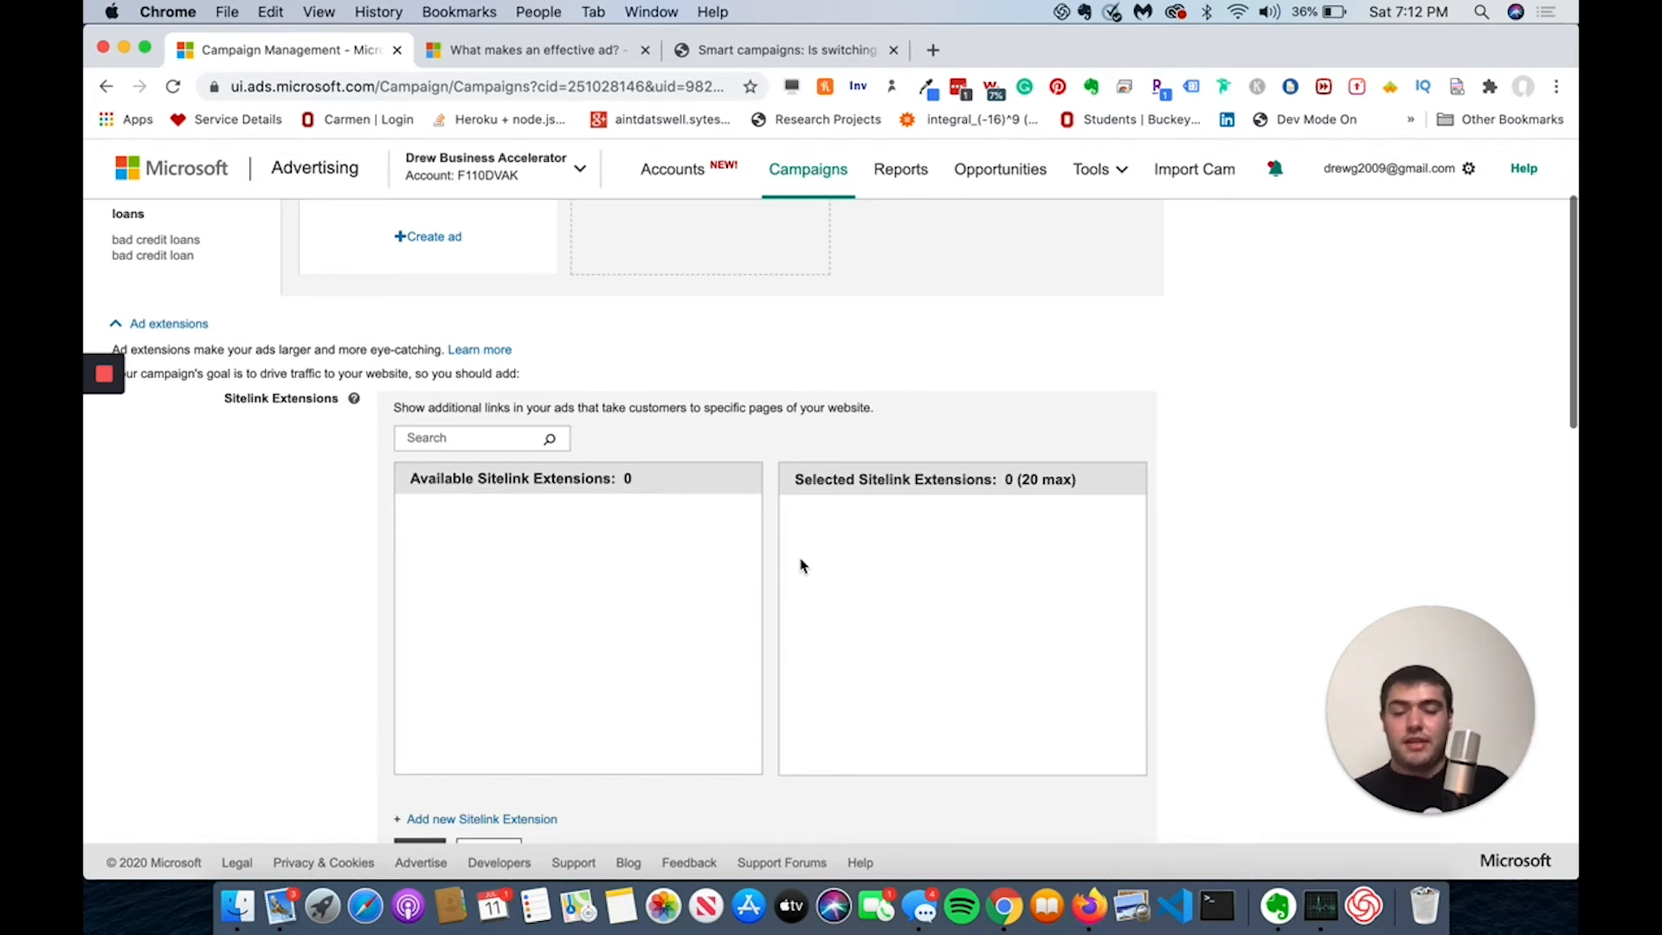
pyautogui.scroll(-5, 800, 565)
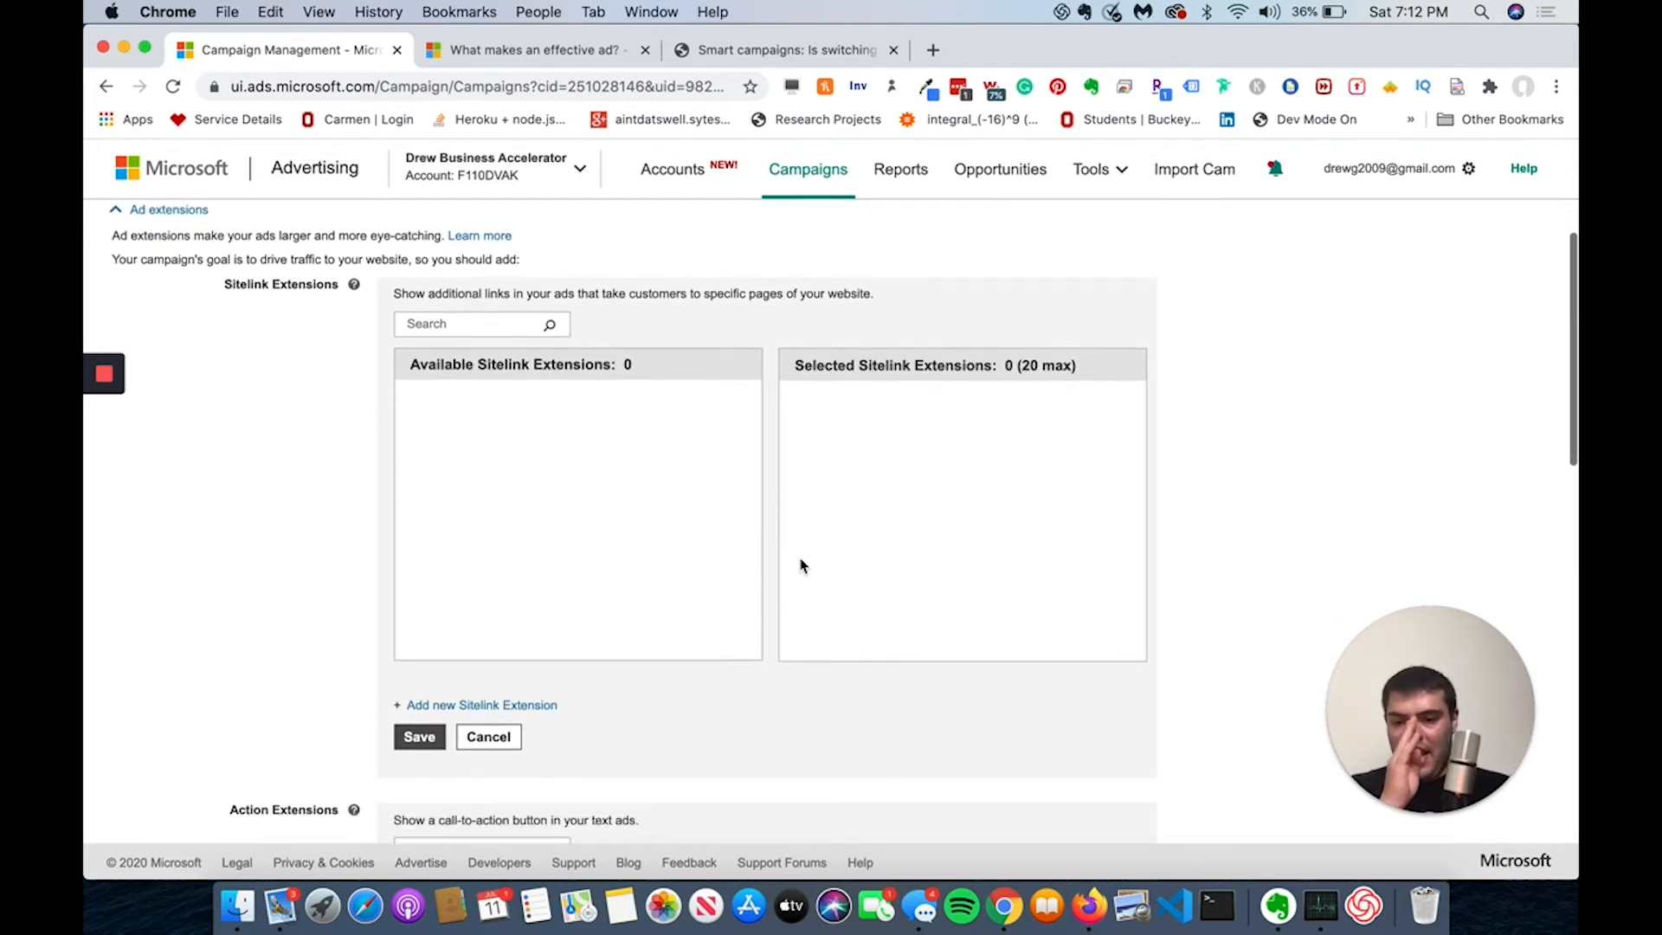
pyautogui.scroll(-7, 801, 567)
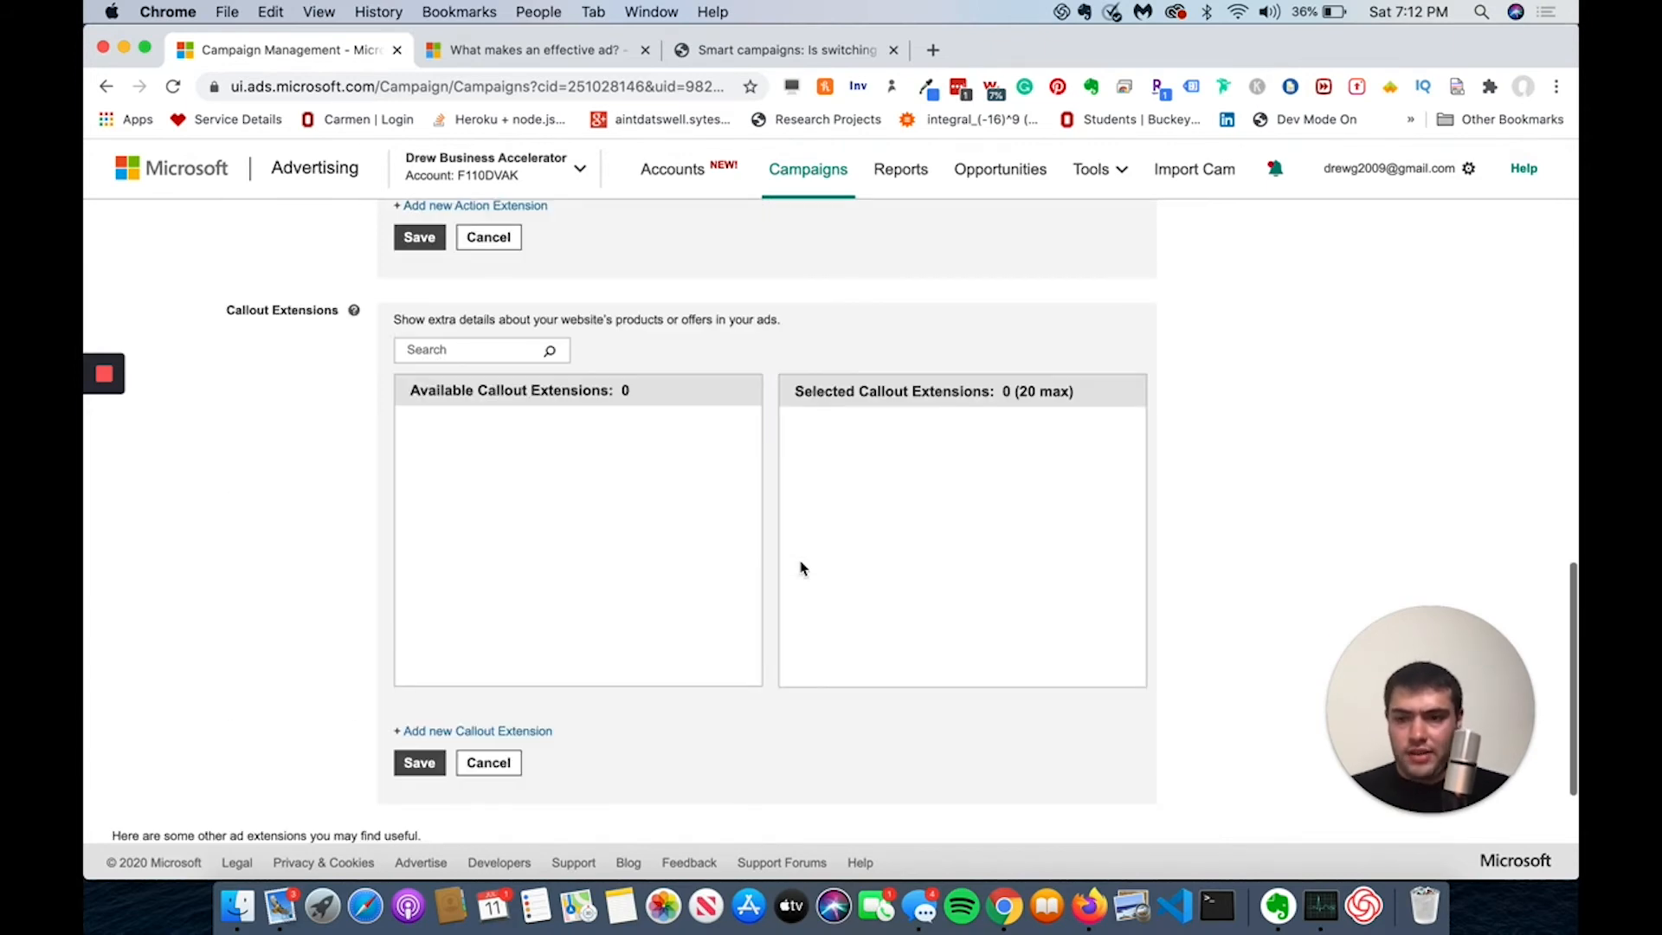
pyautogui.scroll(-3, 801, 568)
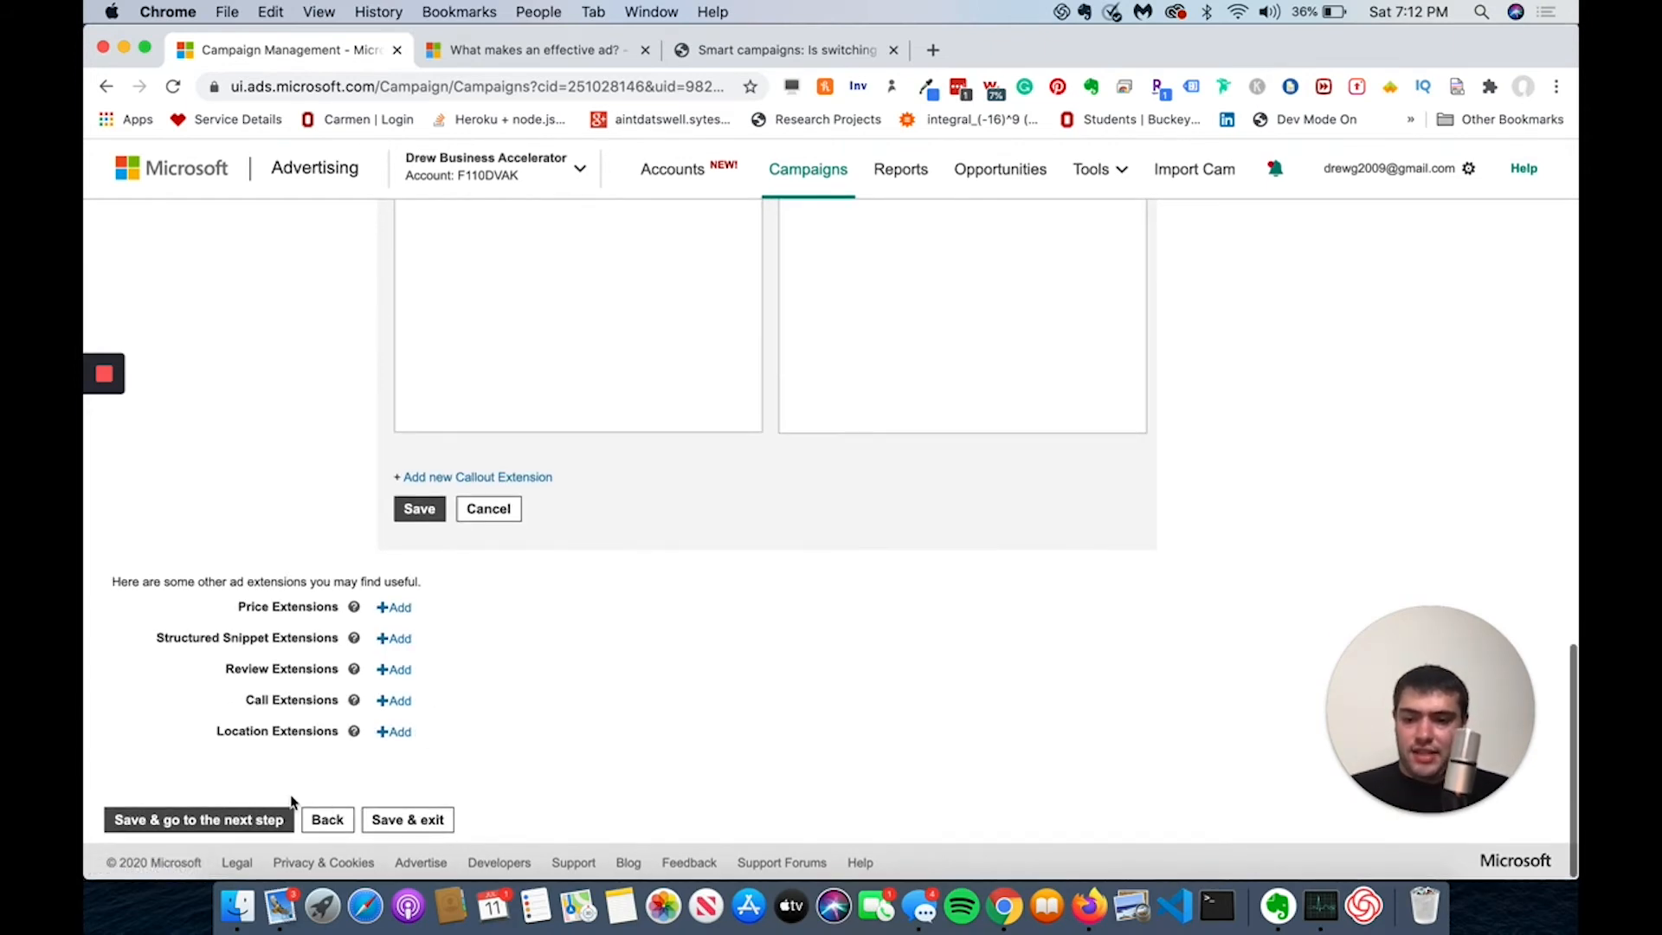
pyautogui.click(398, 819)
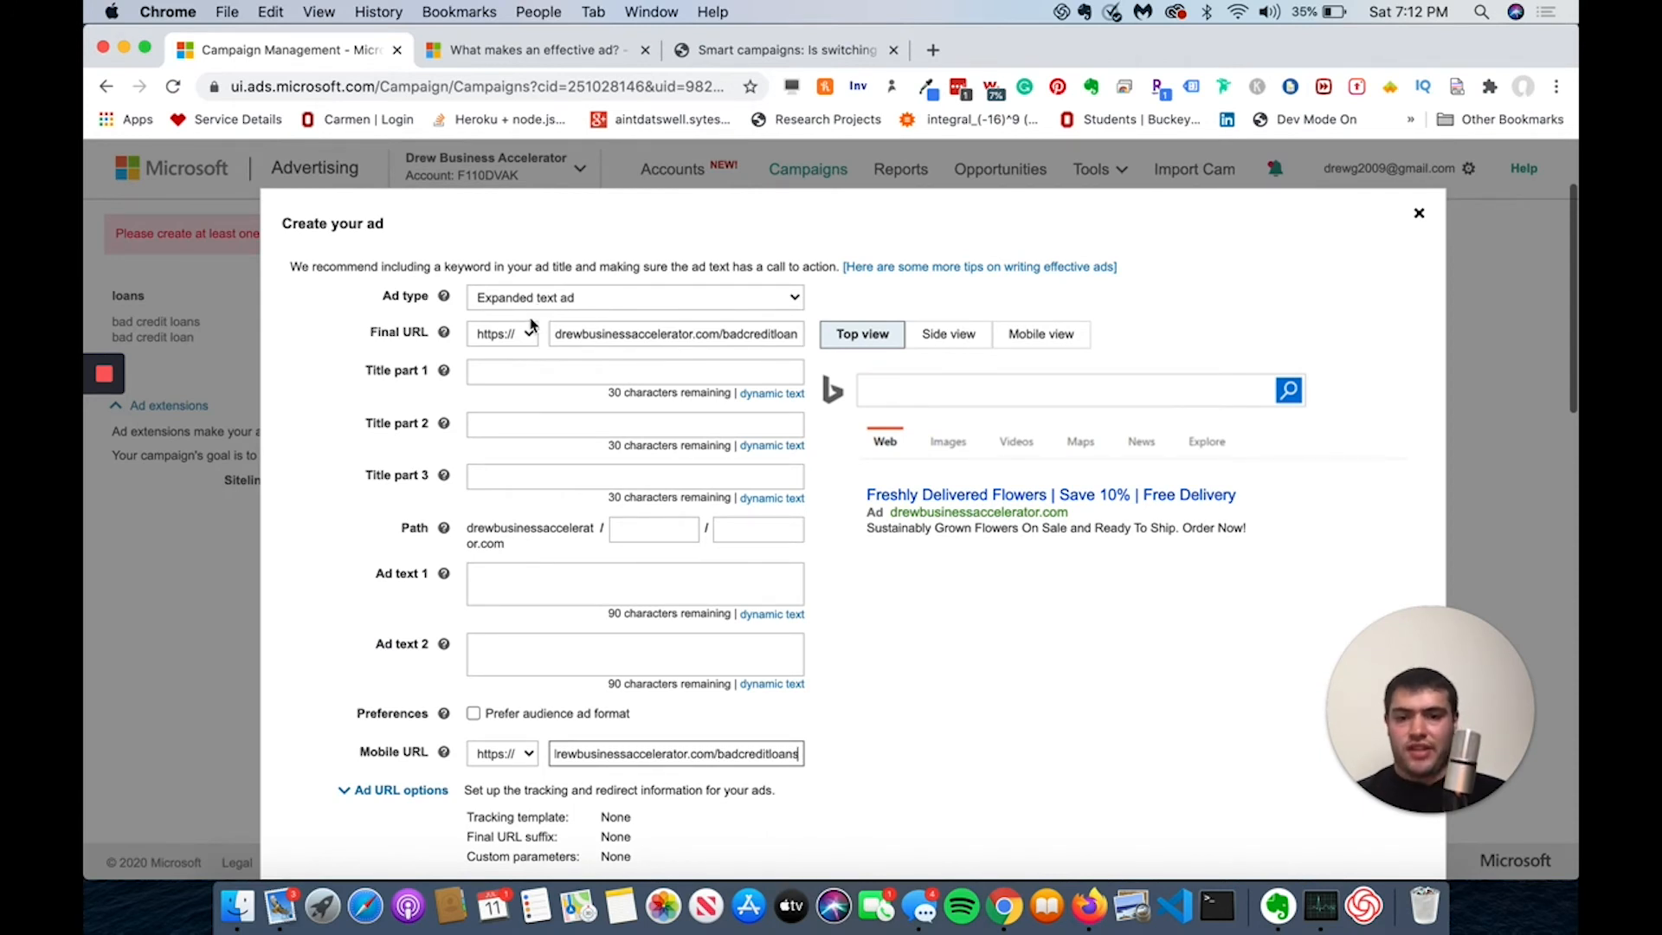
pyautogui.click(495, 371)
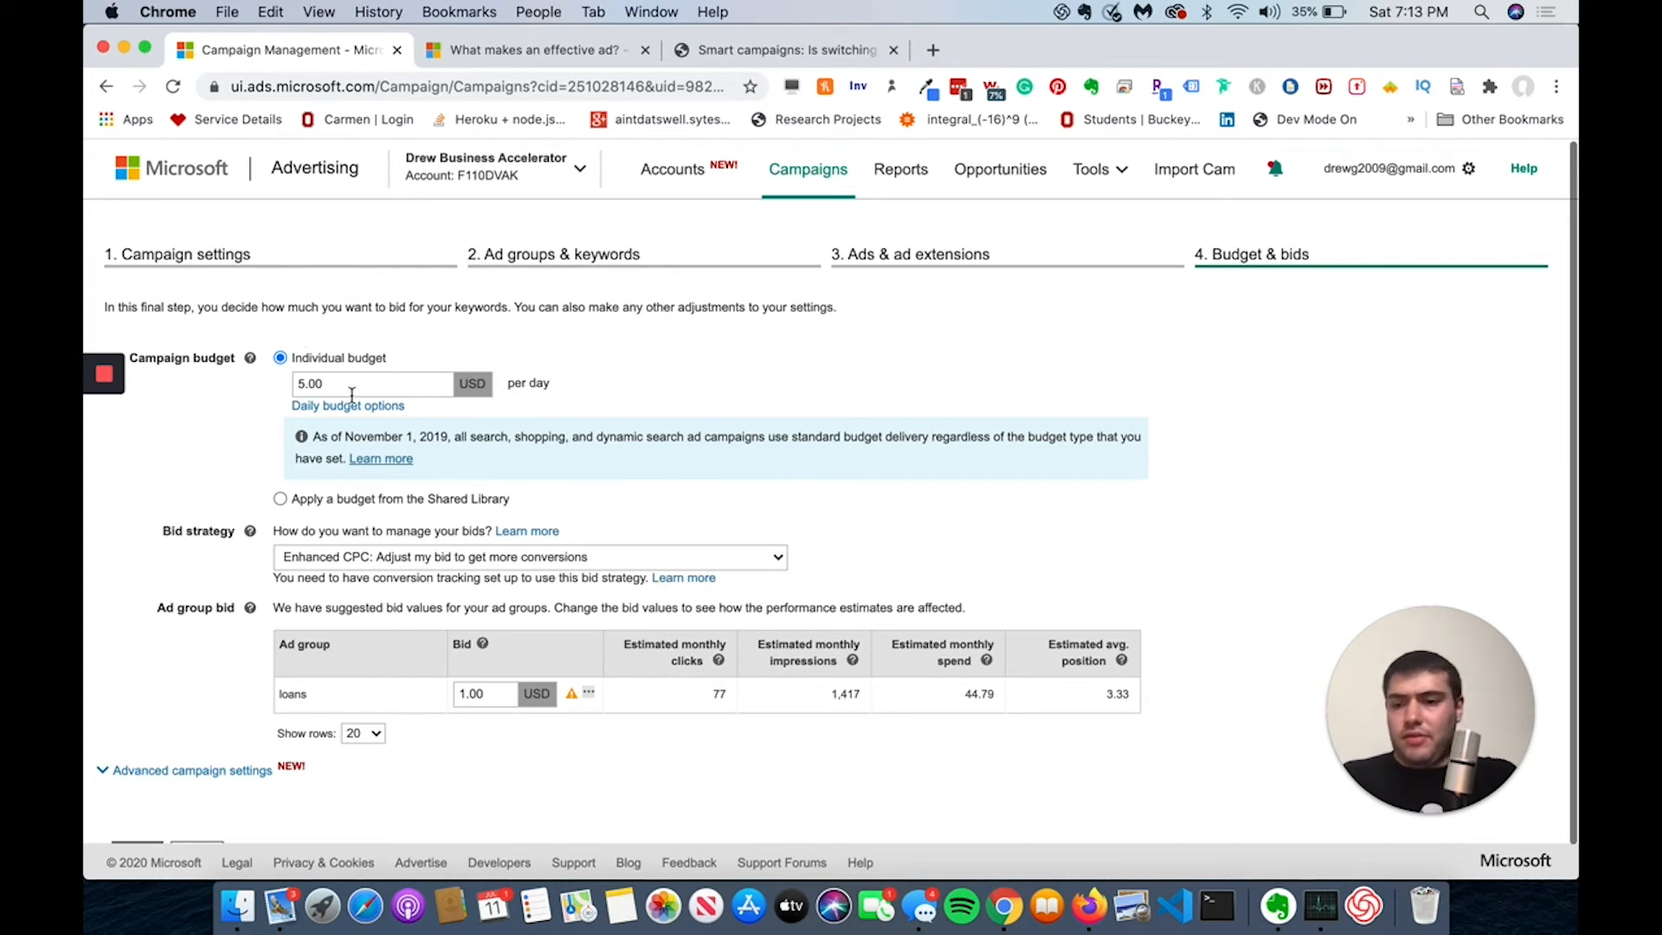
# Check the individual daily budget and examine the bid strategy options, choosing Enhanced CPC
pyautogui.moveTo(356, 381); pyautogui.dragTo(303, 382)
pyautogui.click(258, 400)
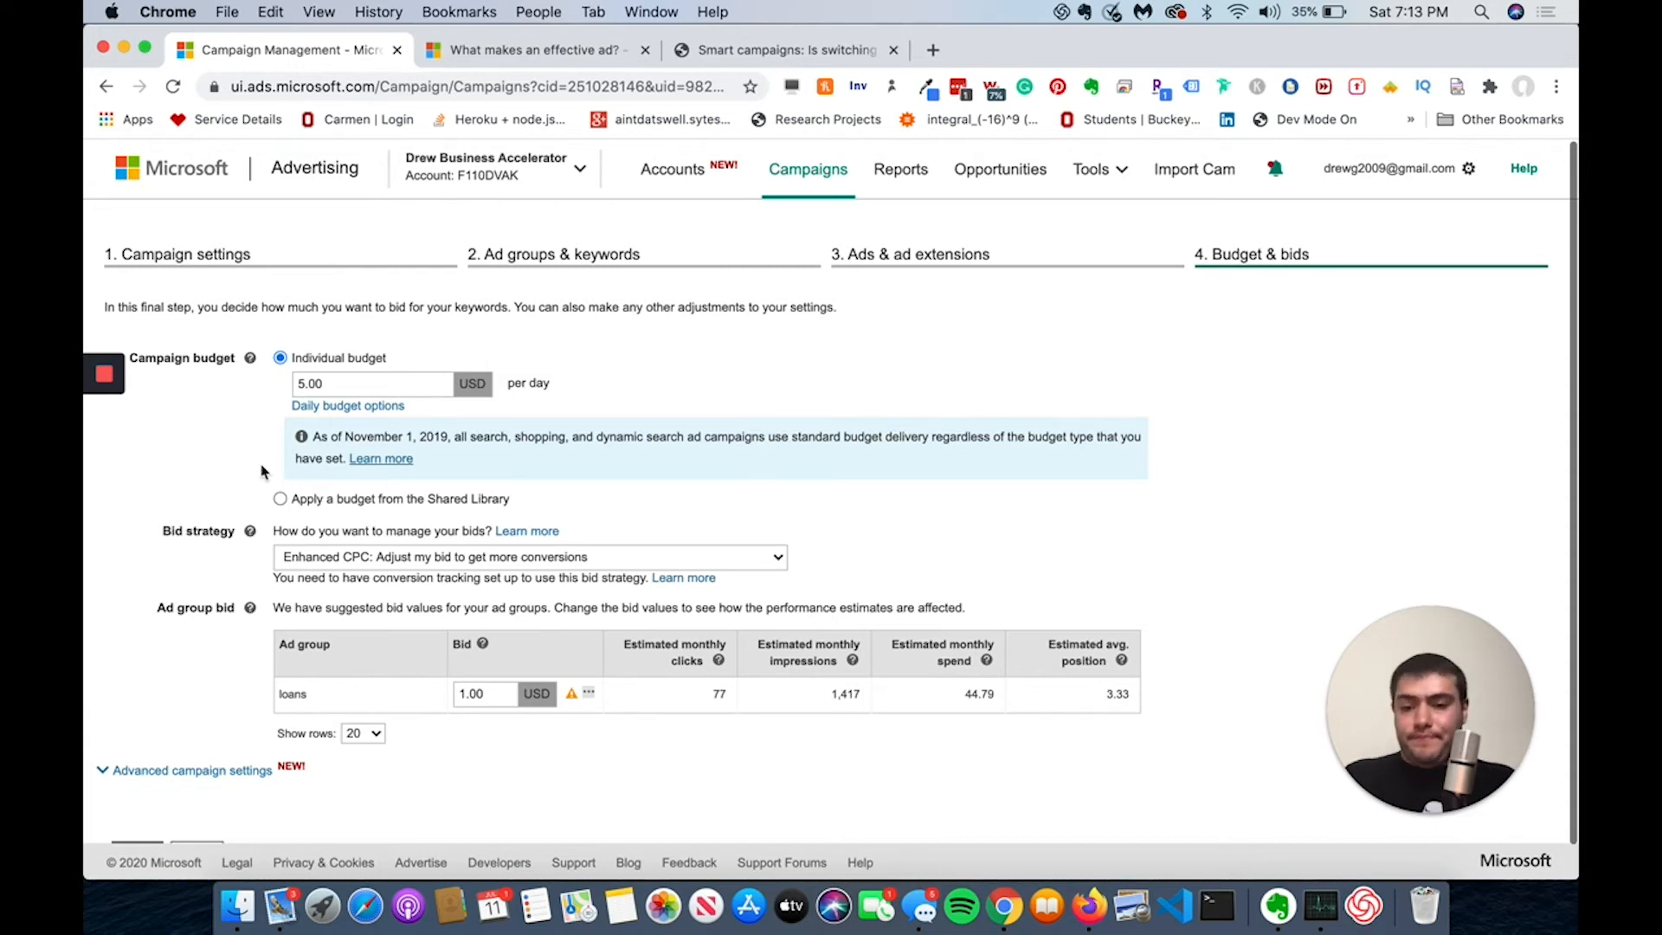
pyautogui.scroll(-1, 433, 572)
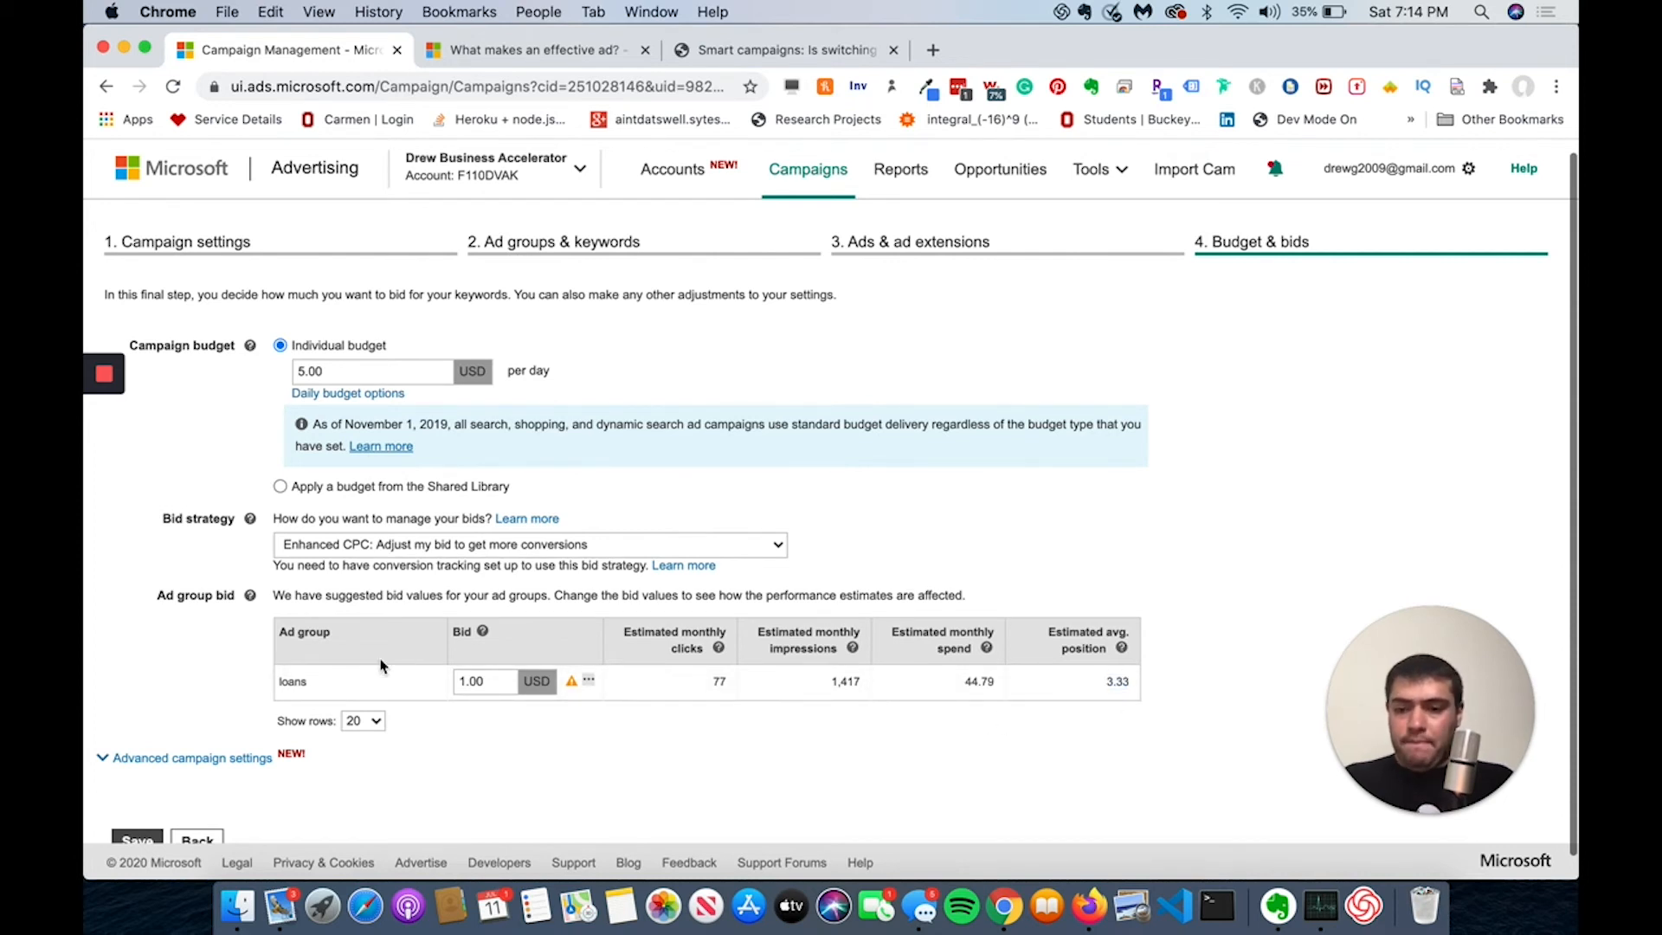
pyautogui.click(322, 552)
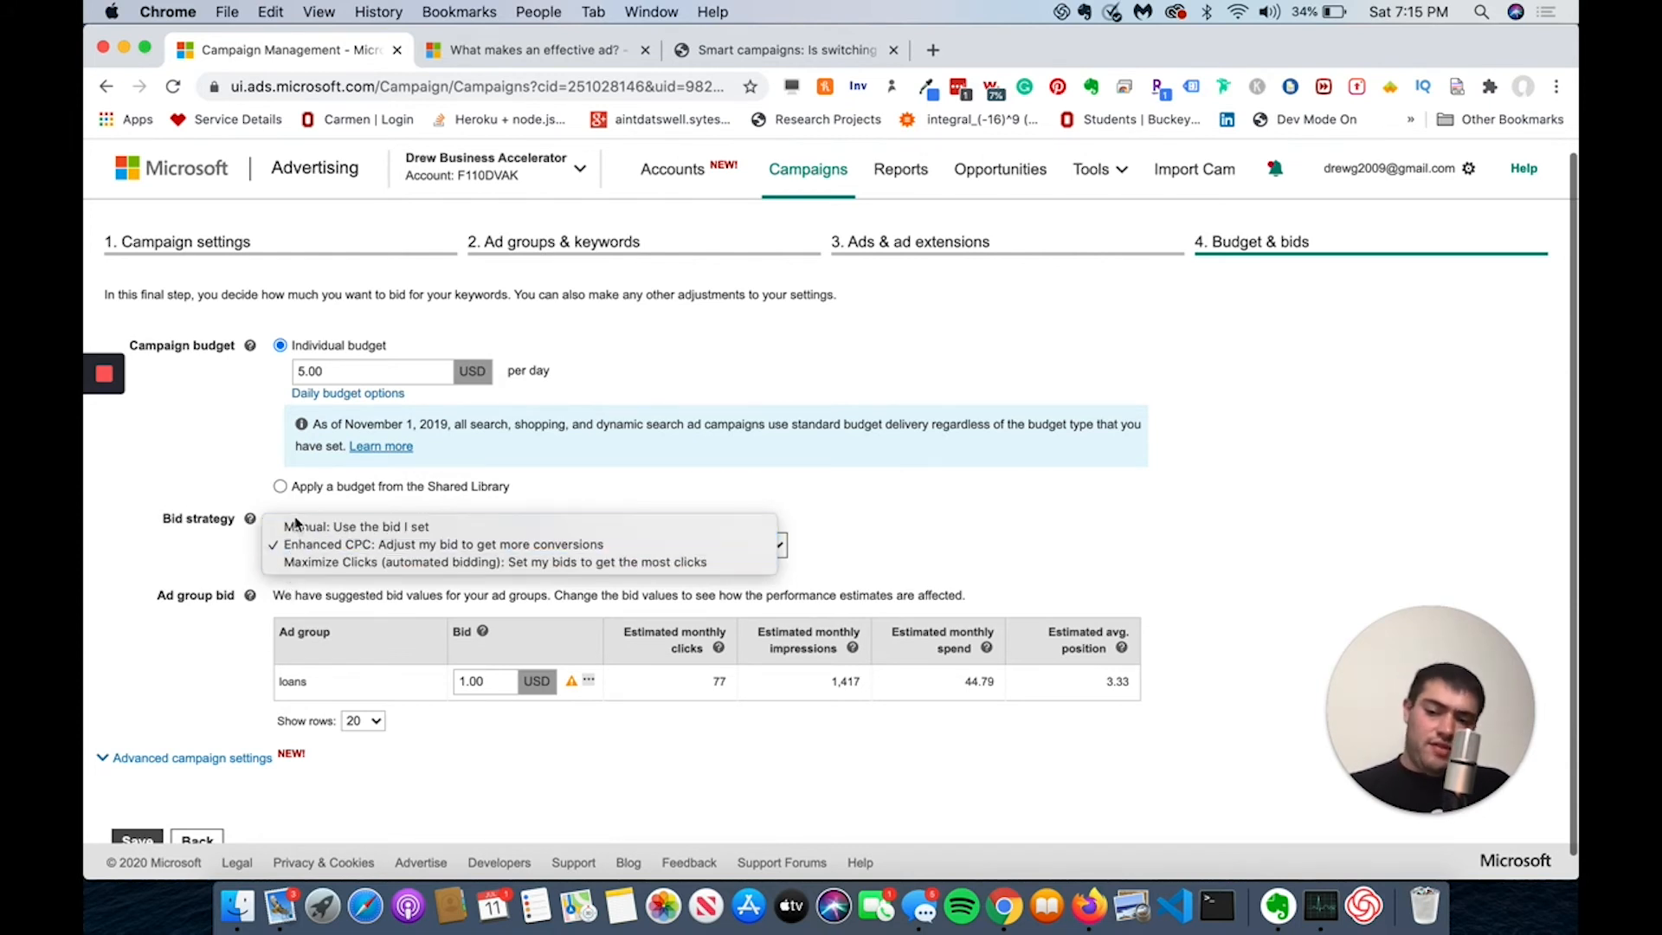
pyautogui.click(333, 544)
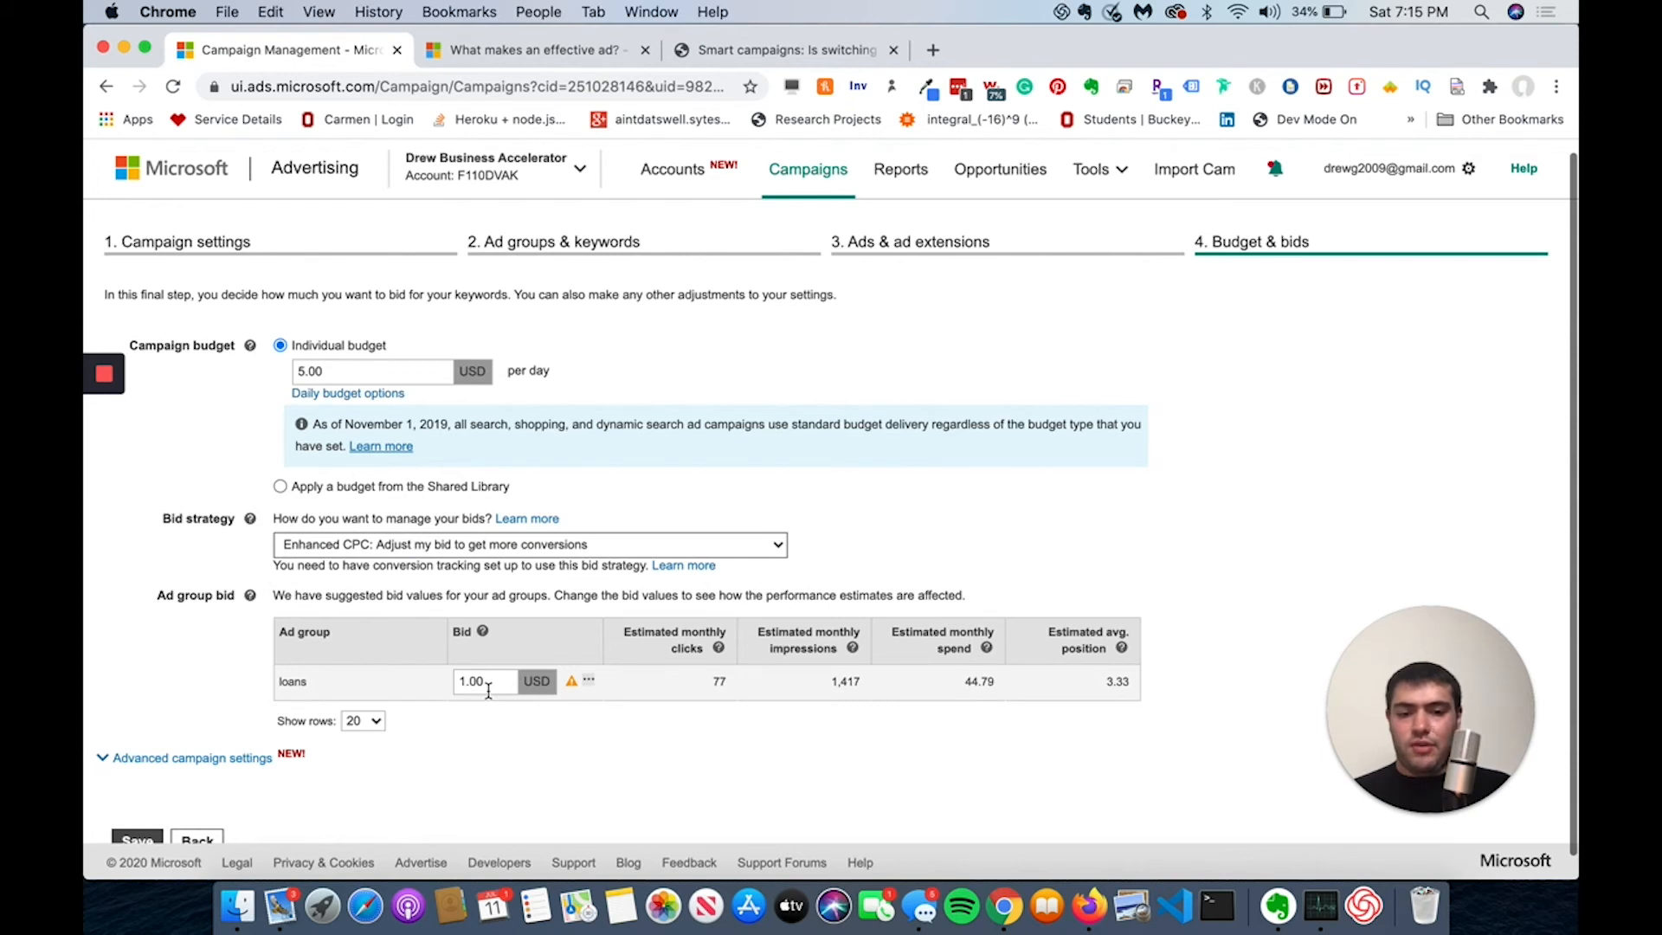
# Set the loans ad group's bid to 3.00 USD and open the alert about its estimated performance
pyautogui.click(489, 690)
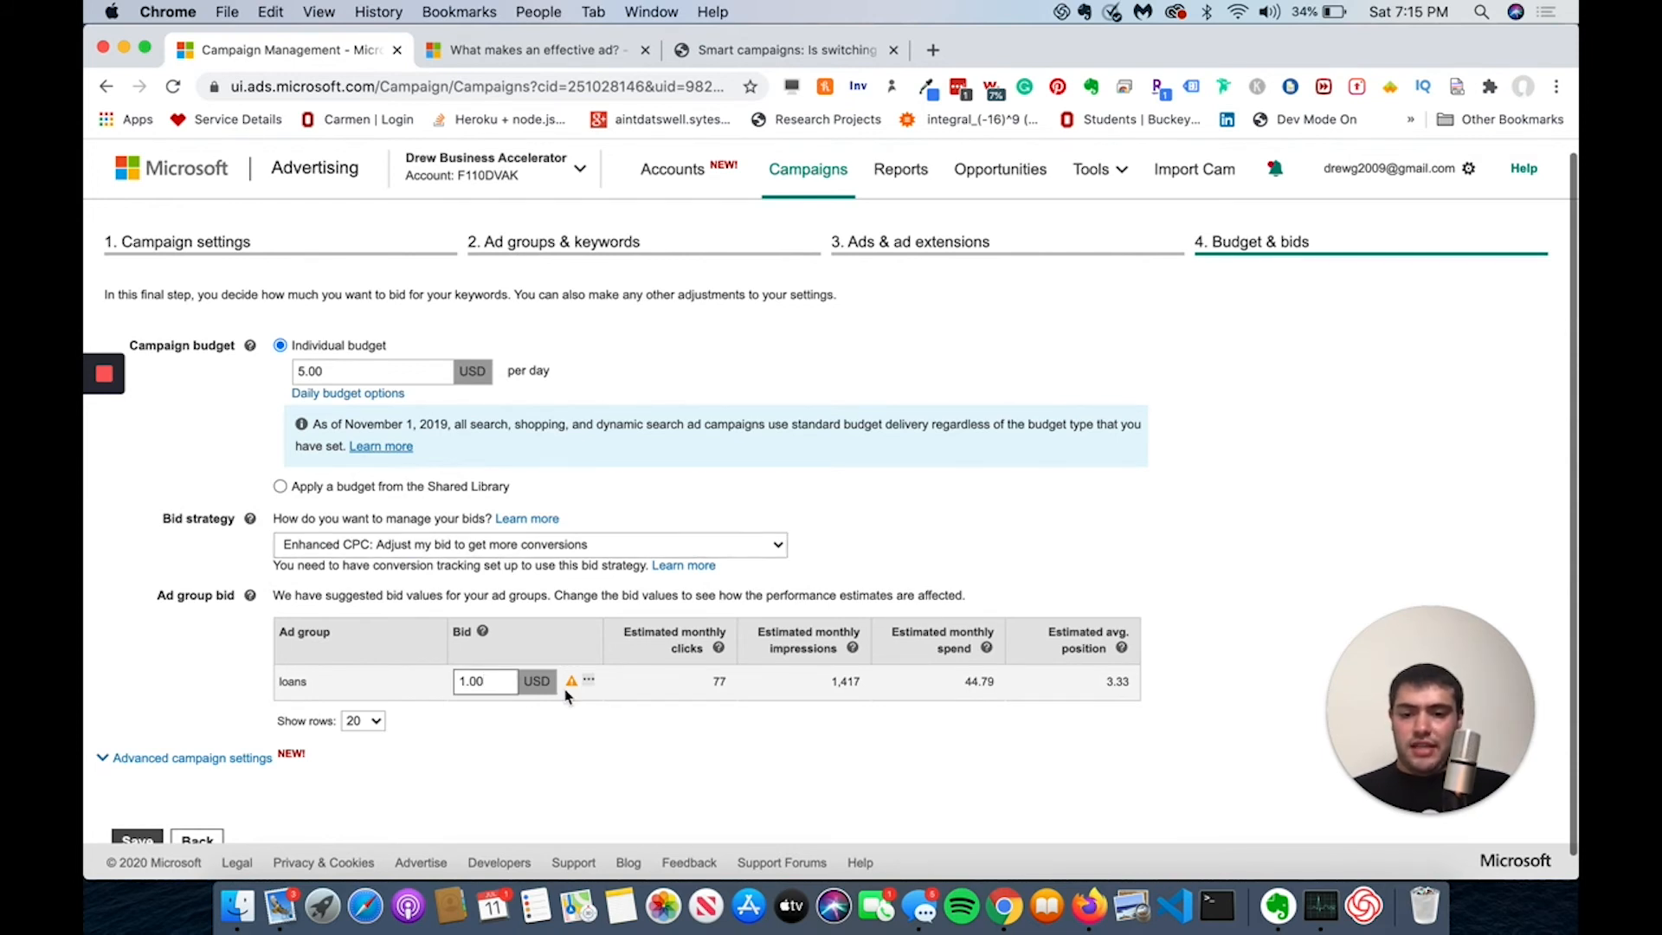
pyautogui.press('BackSpace')
pyautogui.press('BackSpace')
pyautogui.press('BackSpace')
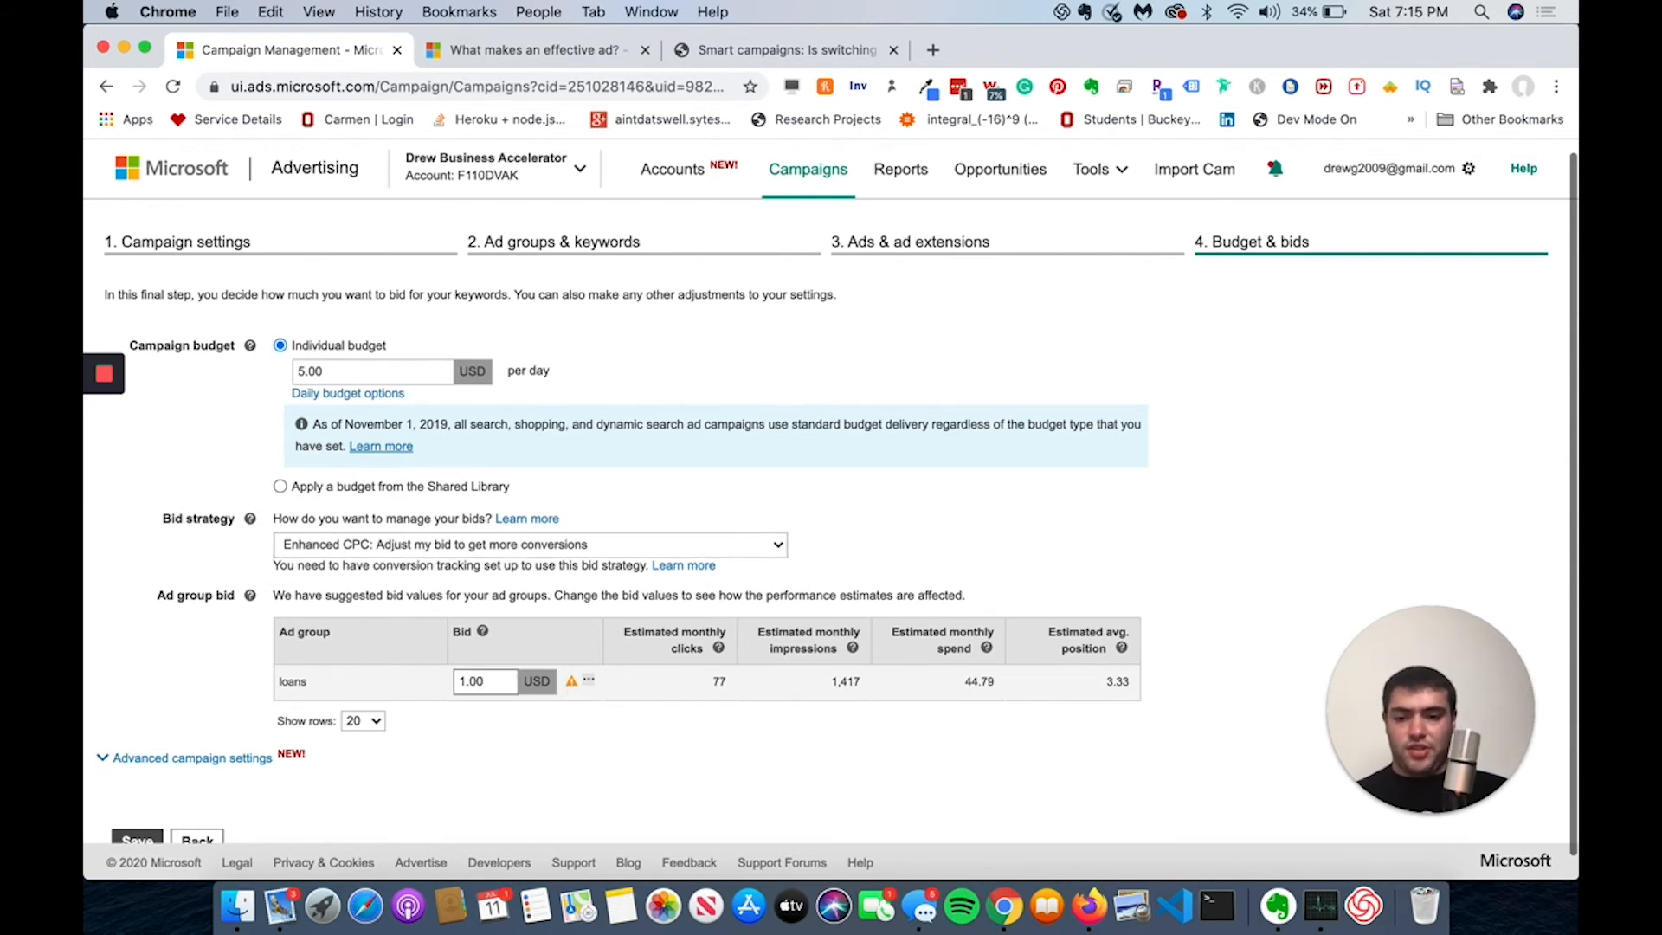
pyautogui.press('BackSpace')
pyautogui.write('3.00')
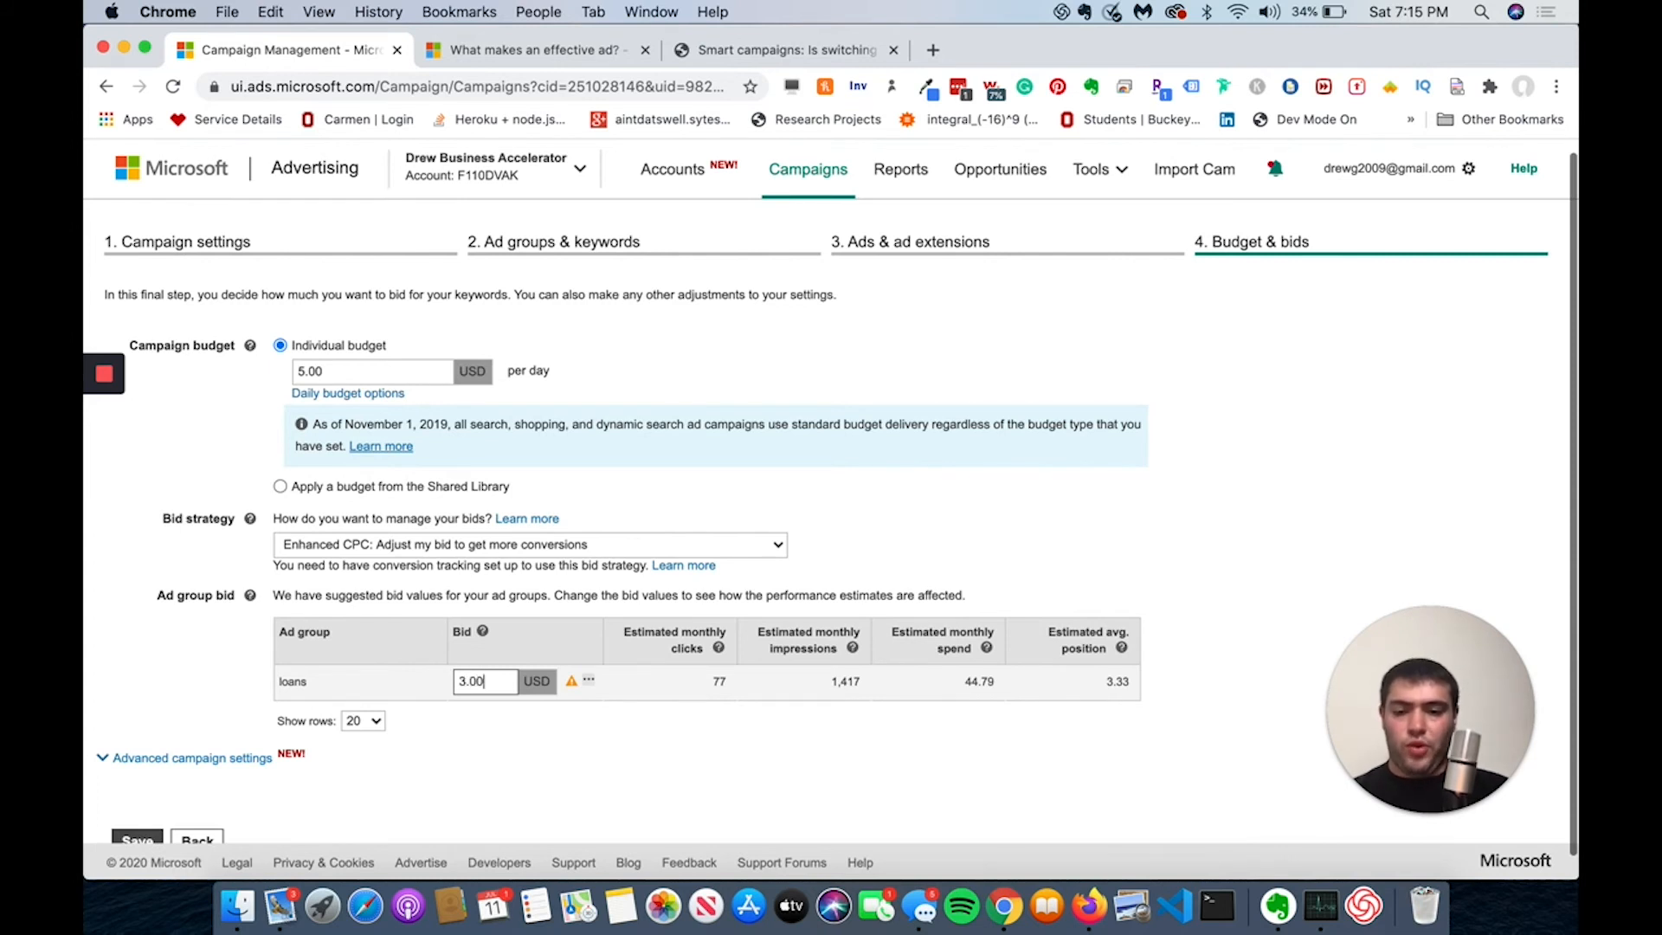
pyautogui.click(579, 730)
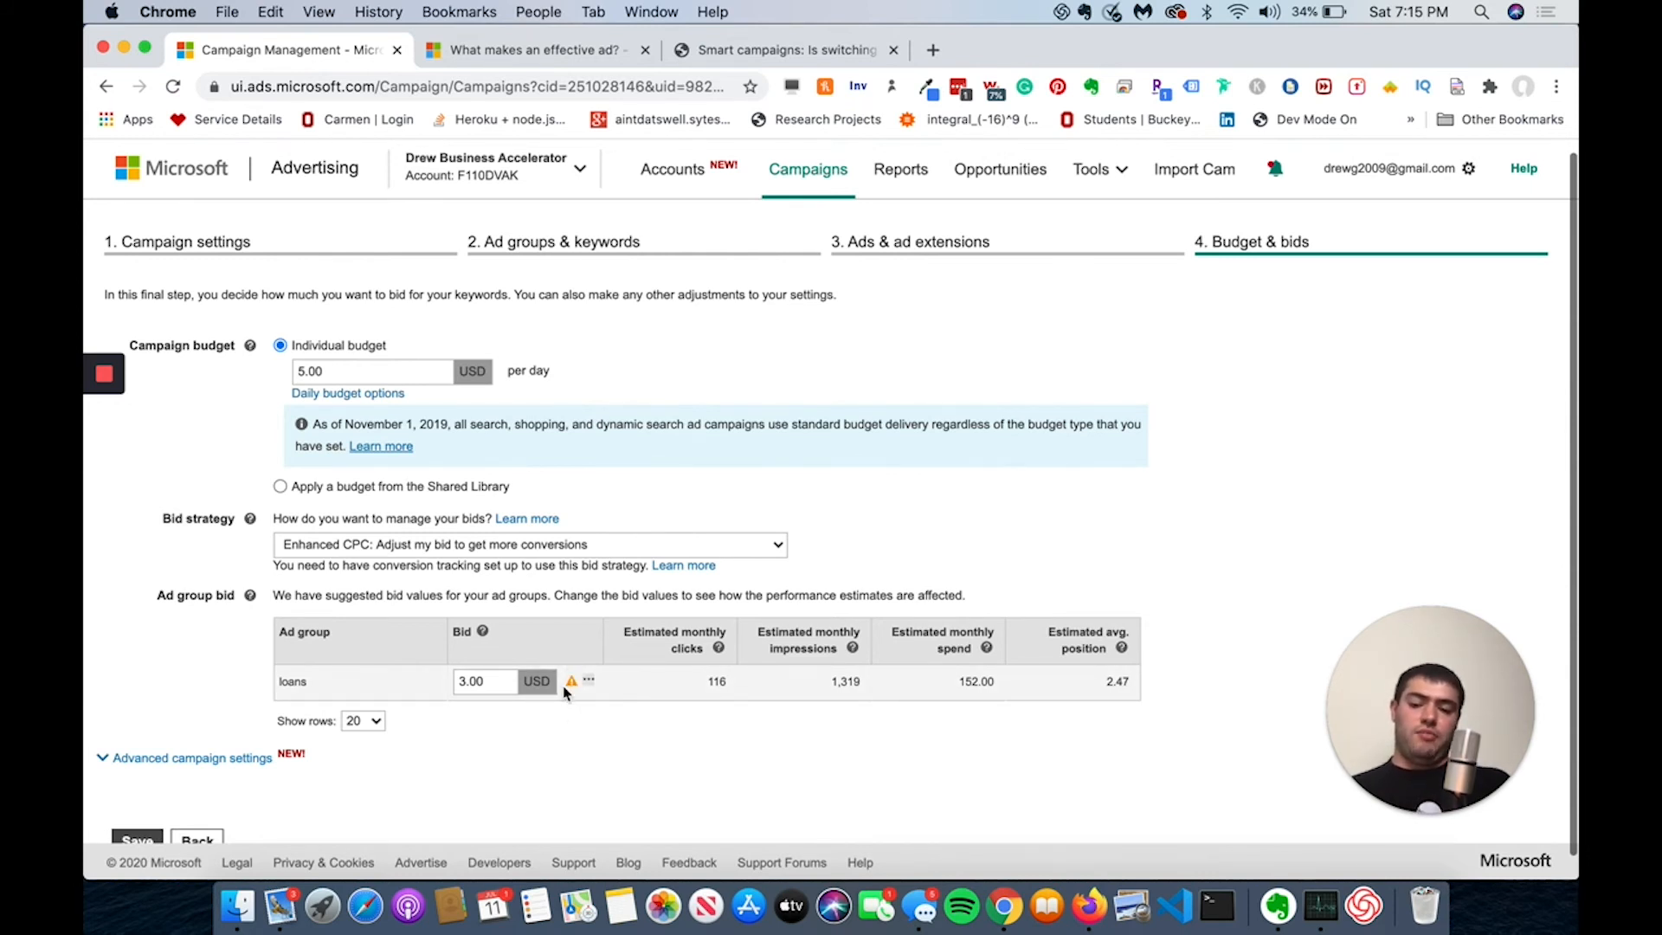
pyautogui.click(592, 682)
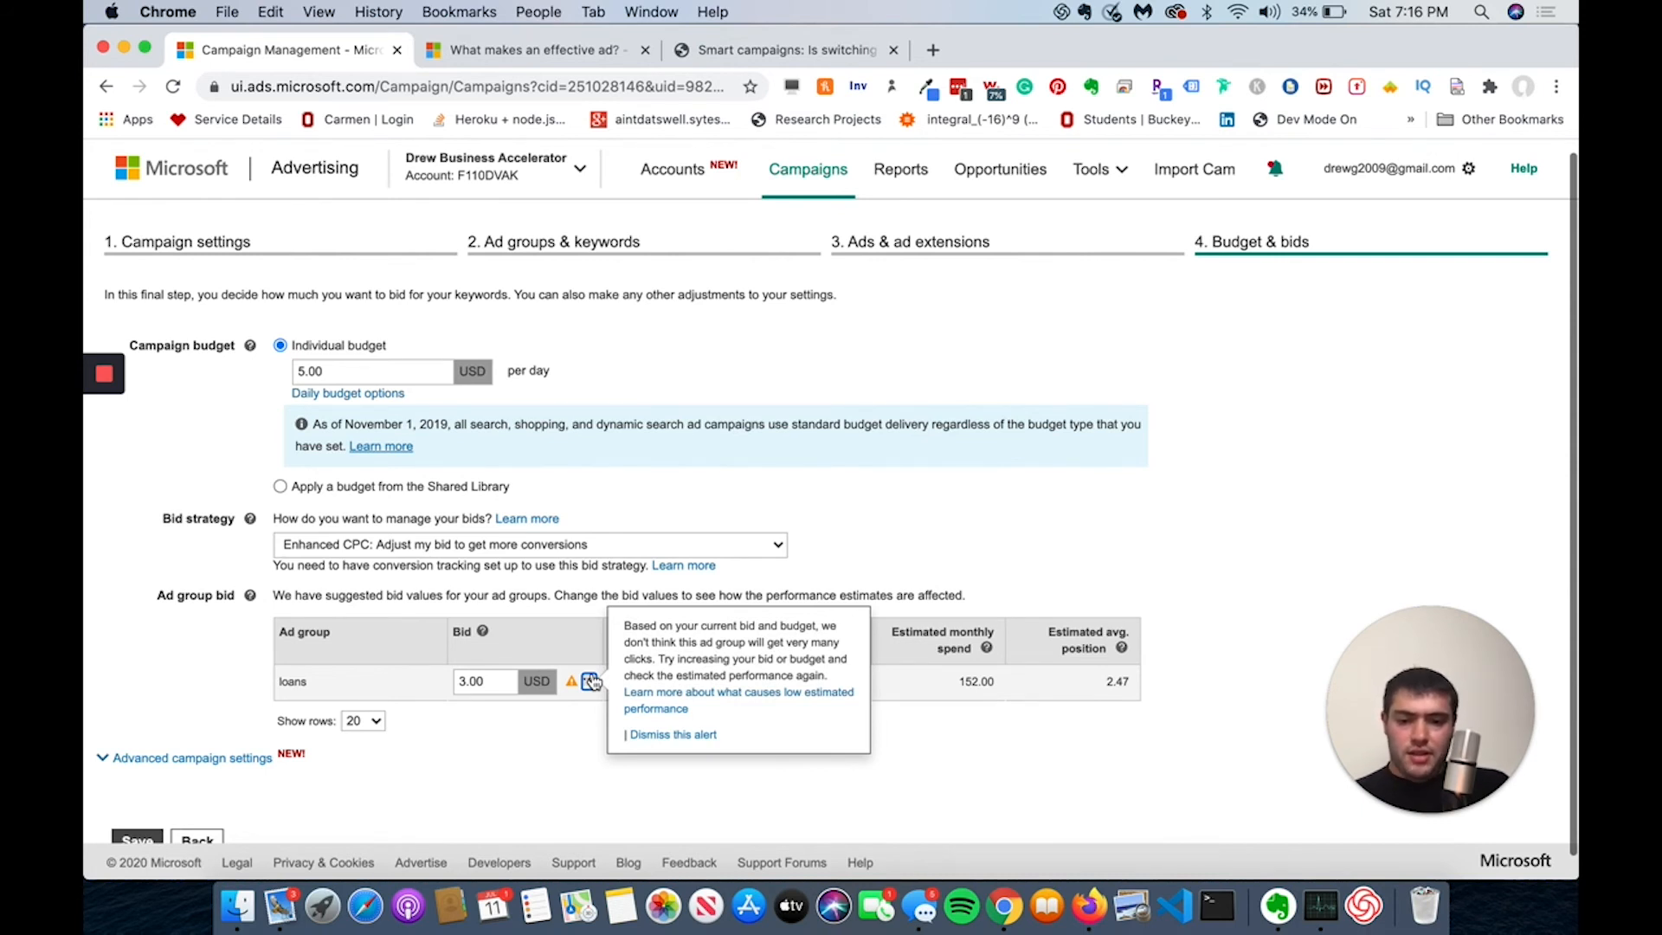
# Set the loans ad group's bid to 1.00 USD
pyautogui.moveTo(488, 682); pyautogui.dragTo(444, 693)
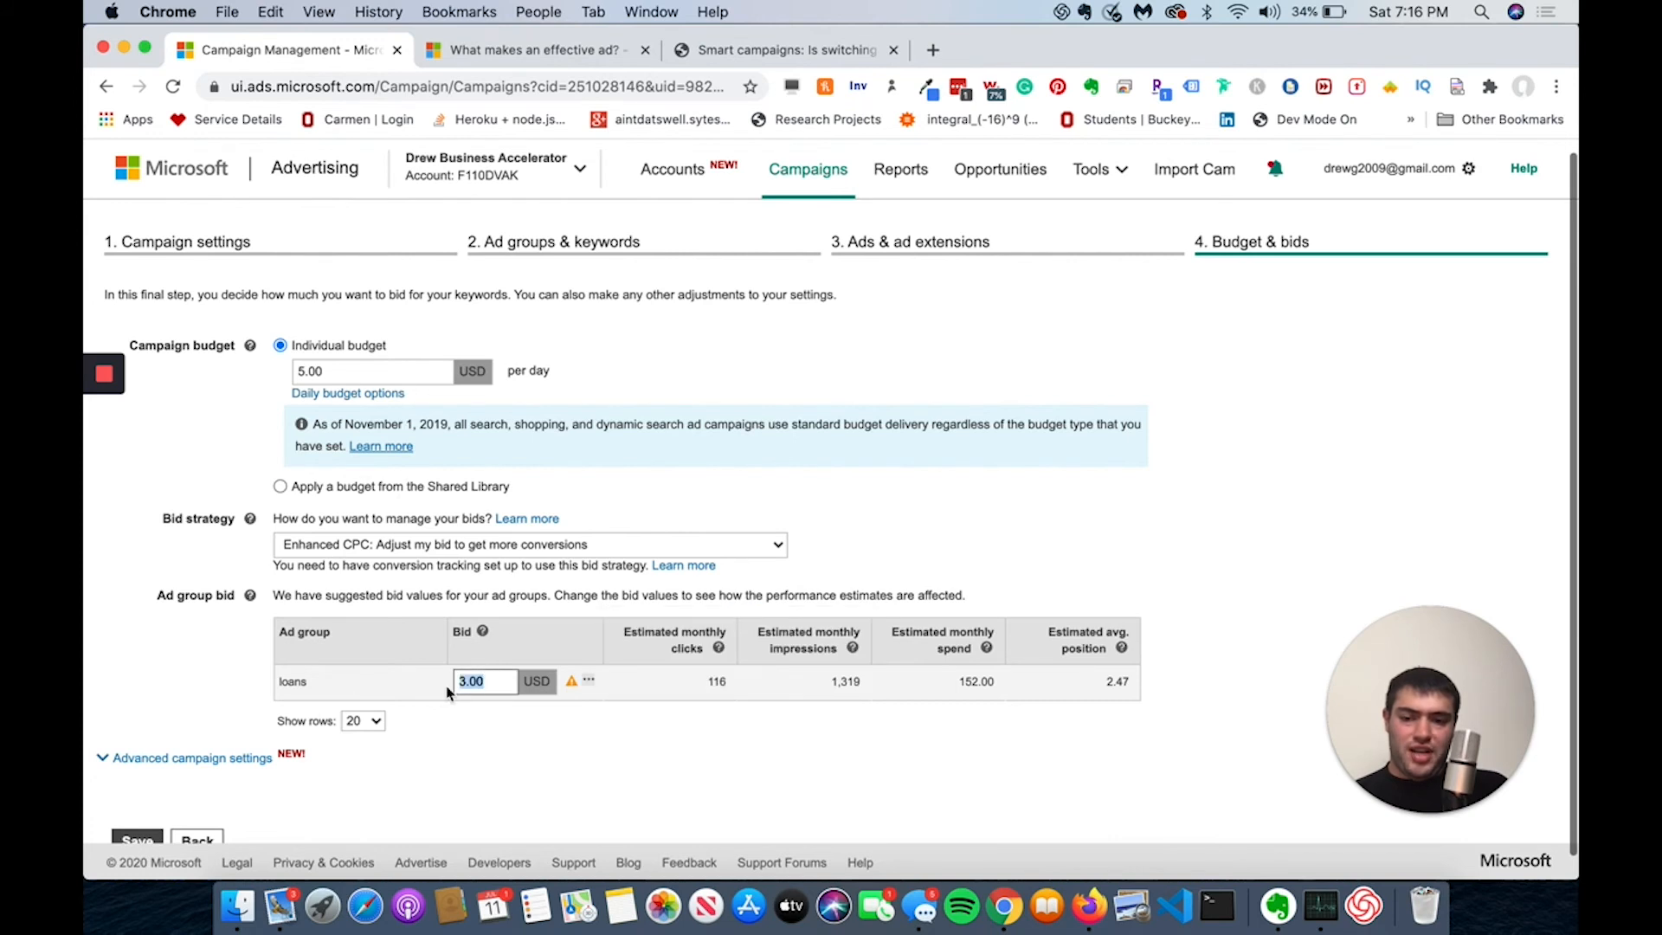
pyautogui.write('1.99')
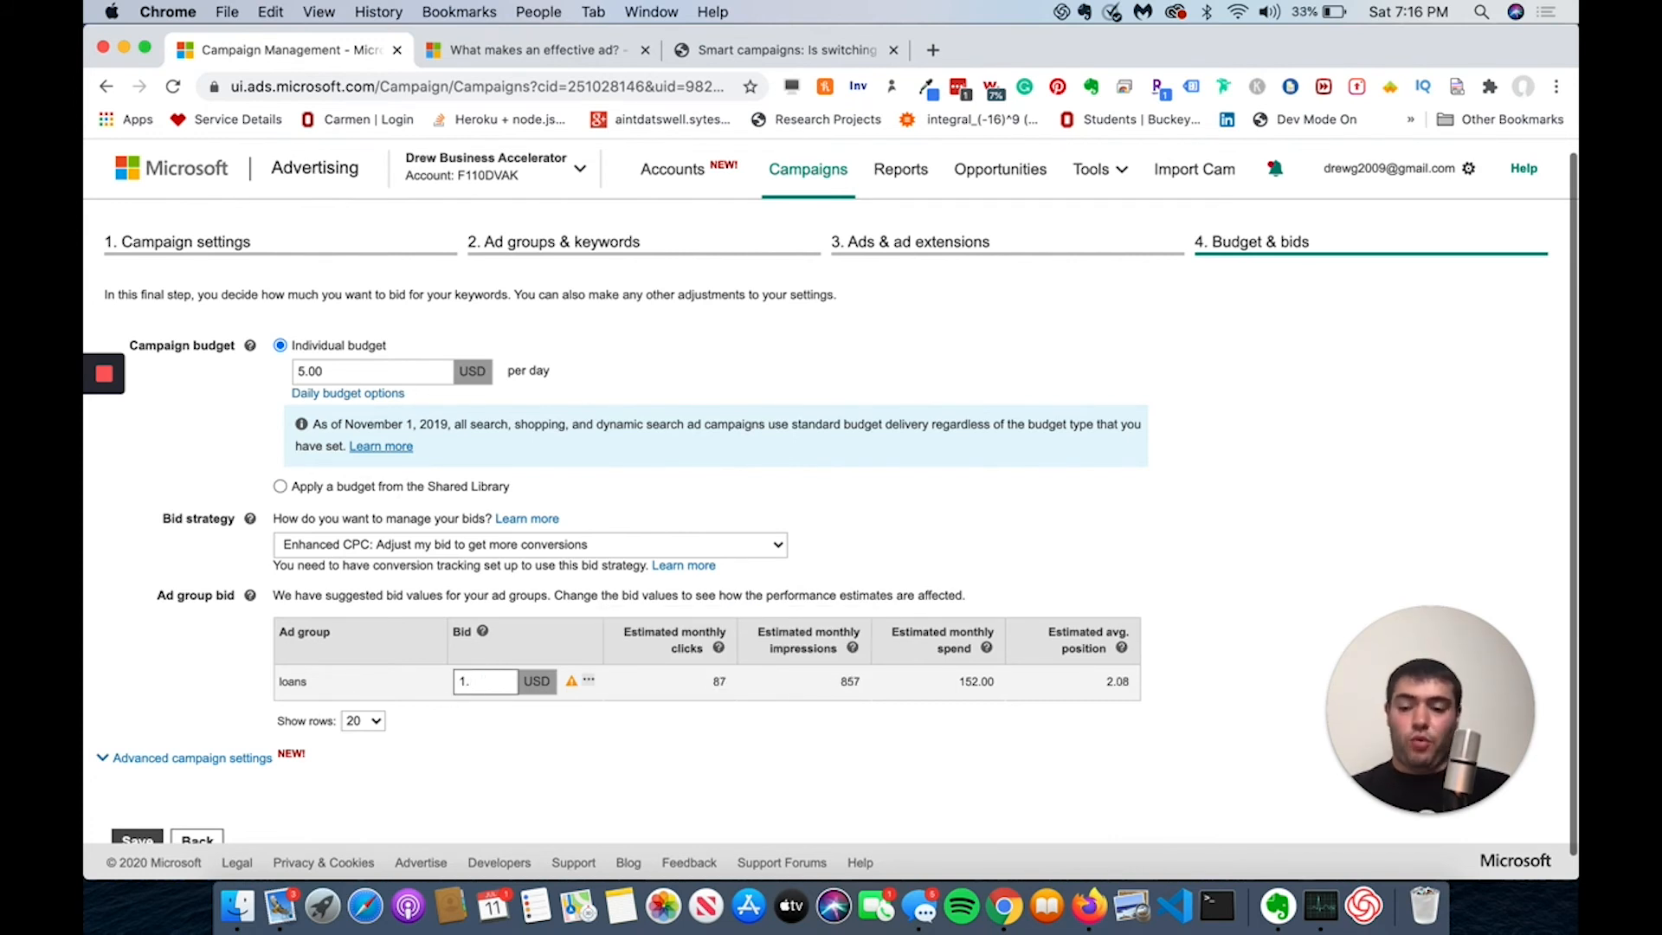
pyautogui.press('BackSpace')
pyautogui.press('BackSpace')
pyautogui.write('00')
pyautogui.click(490, 731)
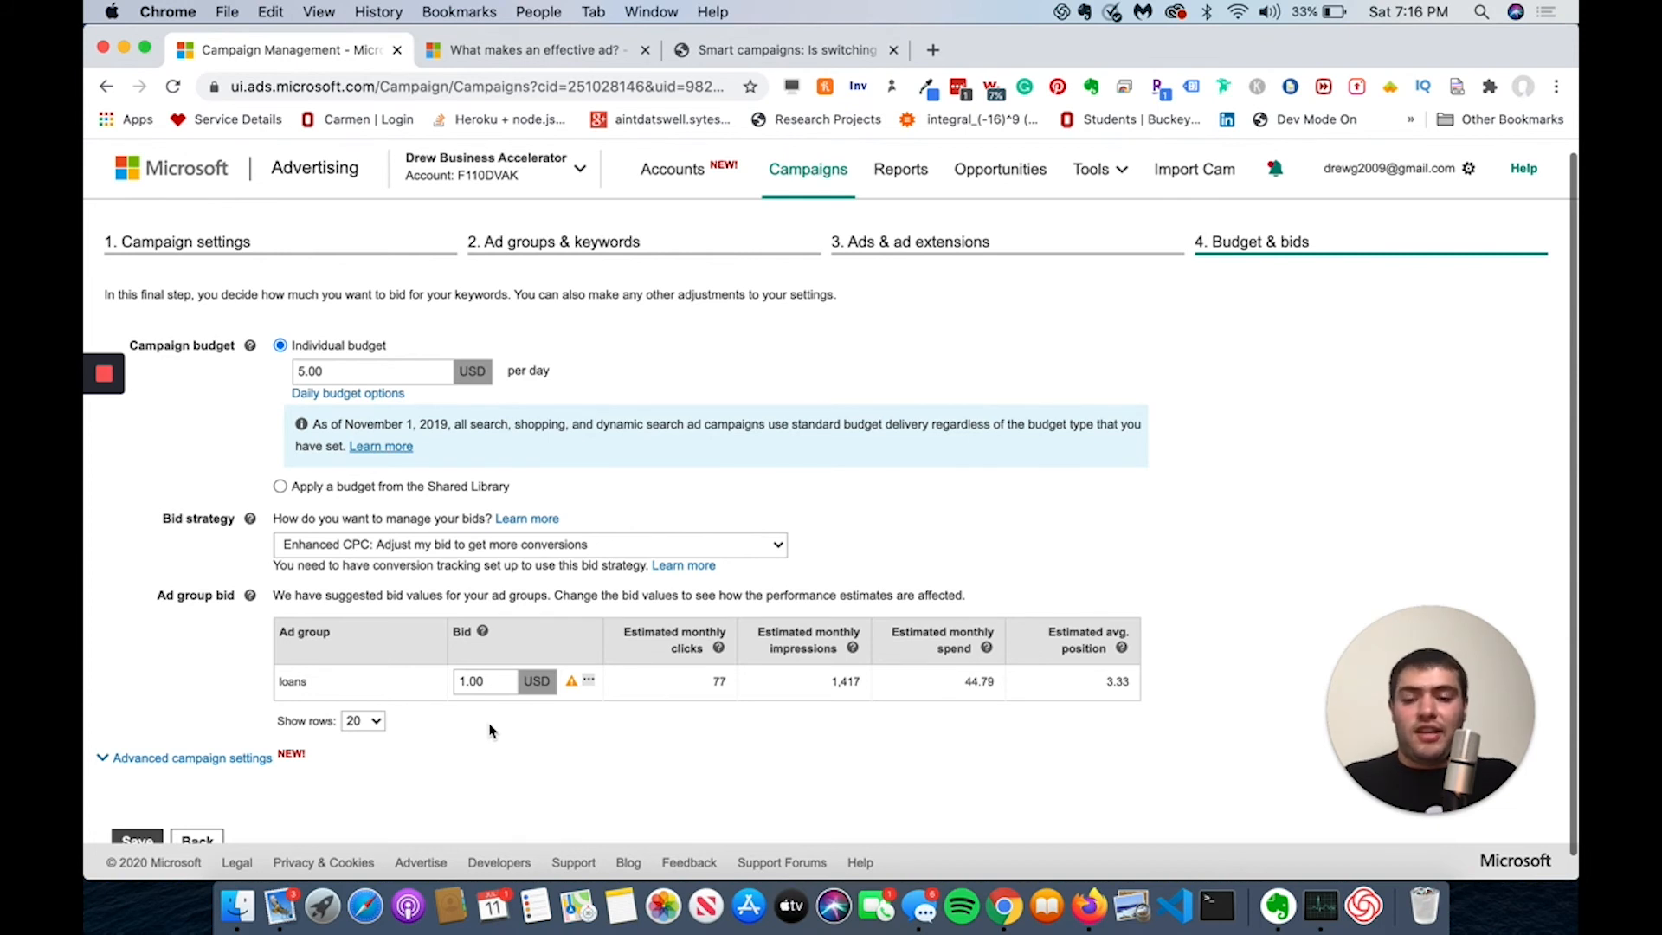
# Expand the advanced campaign settings and show the bid adjustments for devices and targeted locations
pyautogui.scroll(-1, 489, 732)
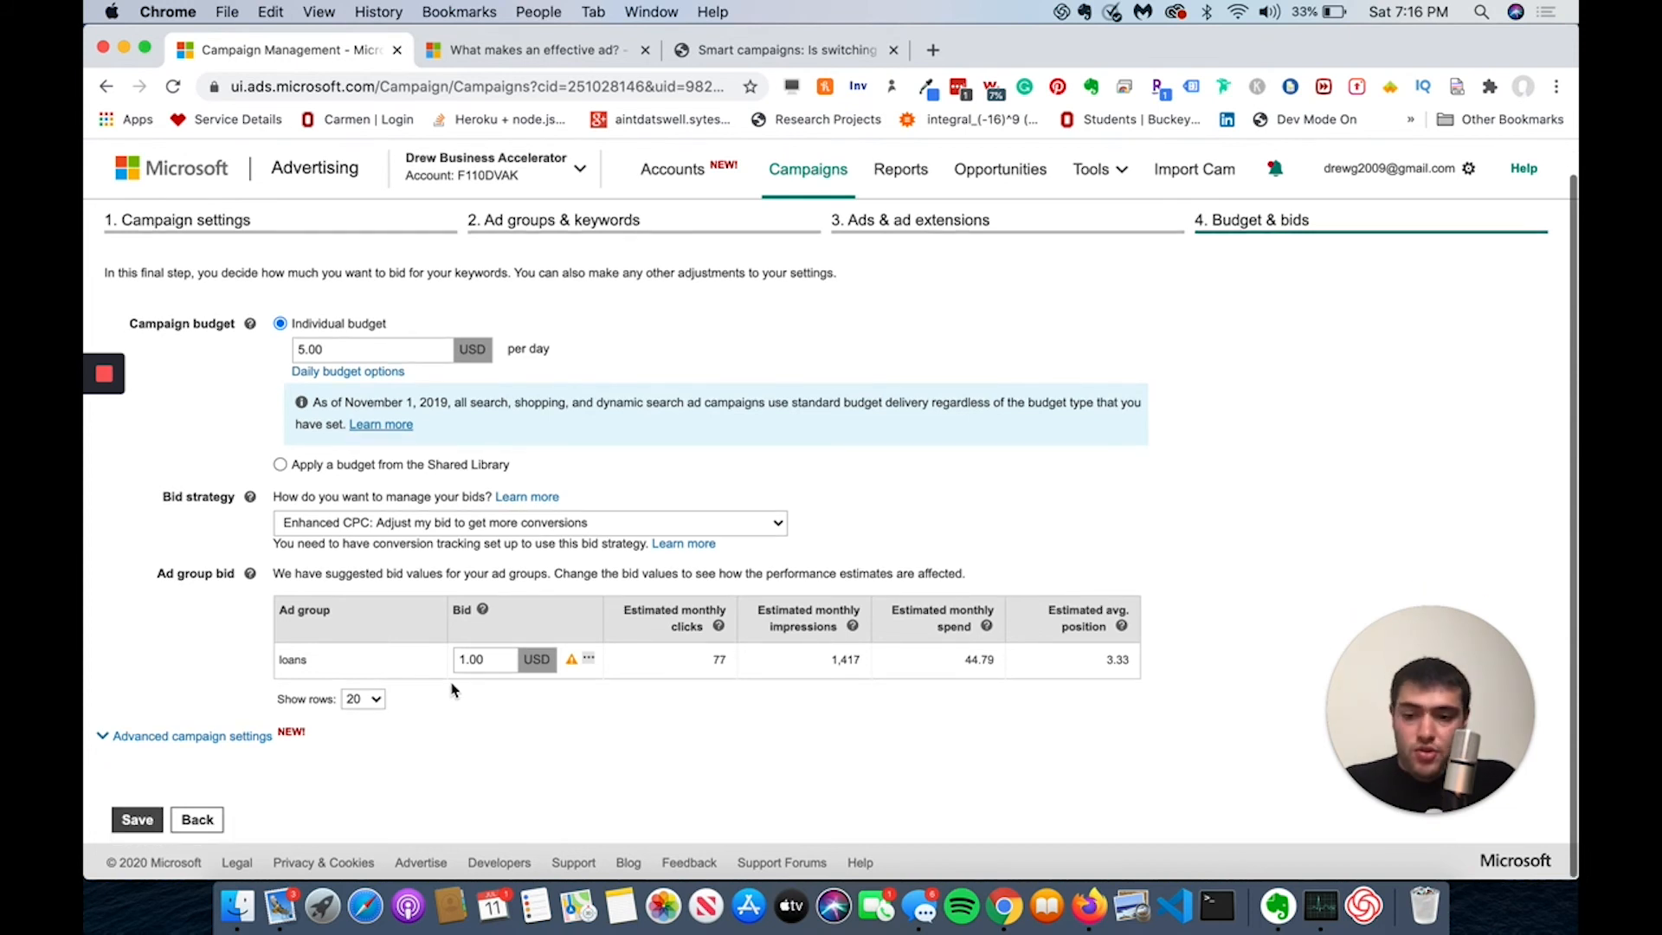
pyautogui.click(194, 736)
pyautogui.scroll(-5, 259, 747)
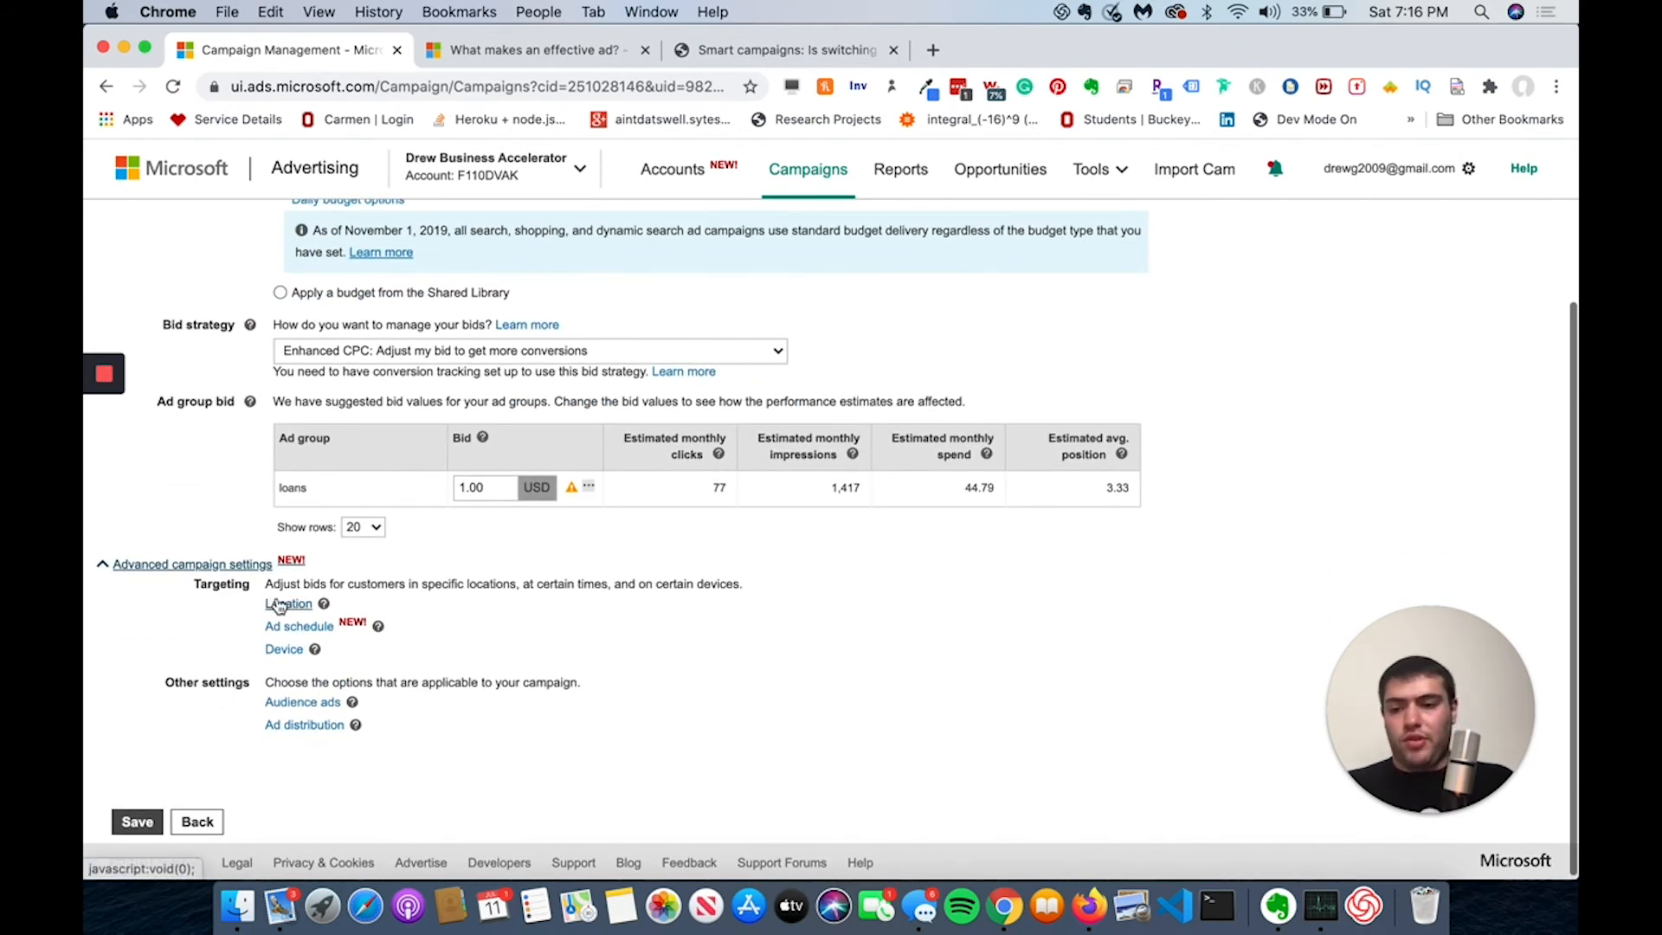
pyautogui.click(299, 656)
pyautogui.scroll(-2, 432, 671)
pyautogui.scroll(-1, 453, 677)
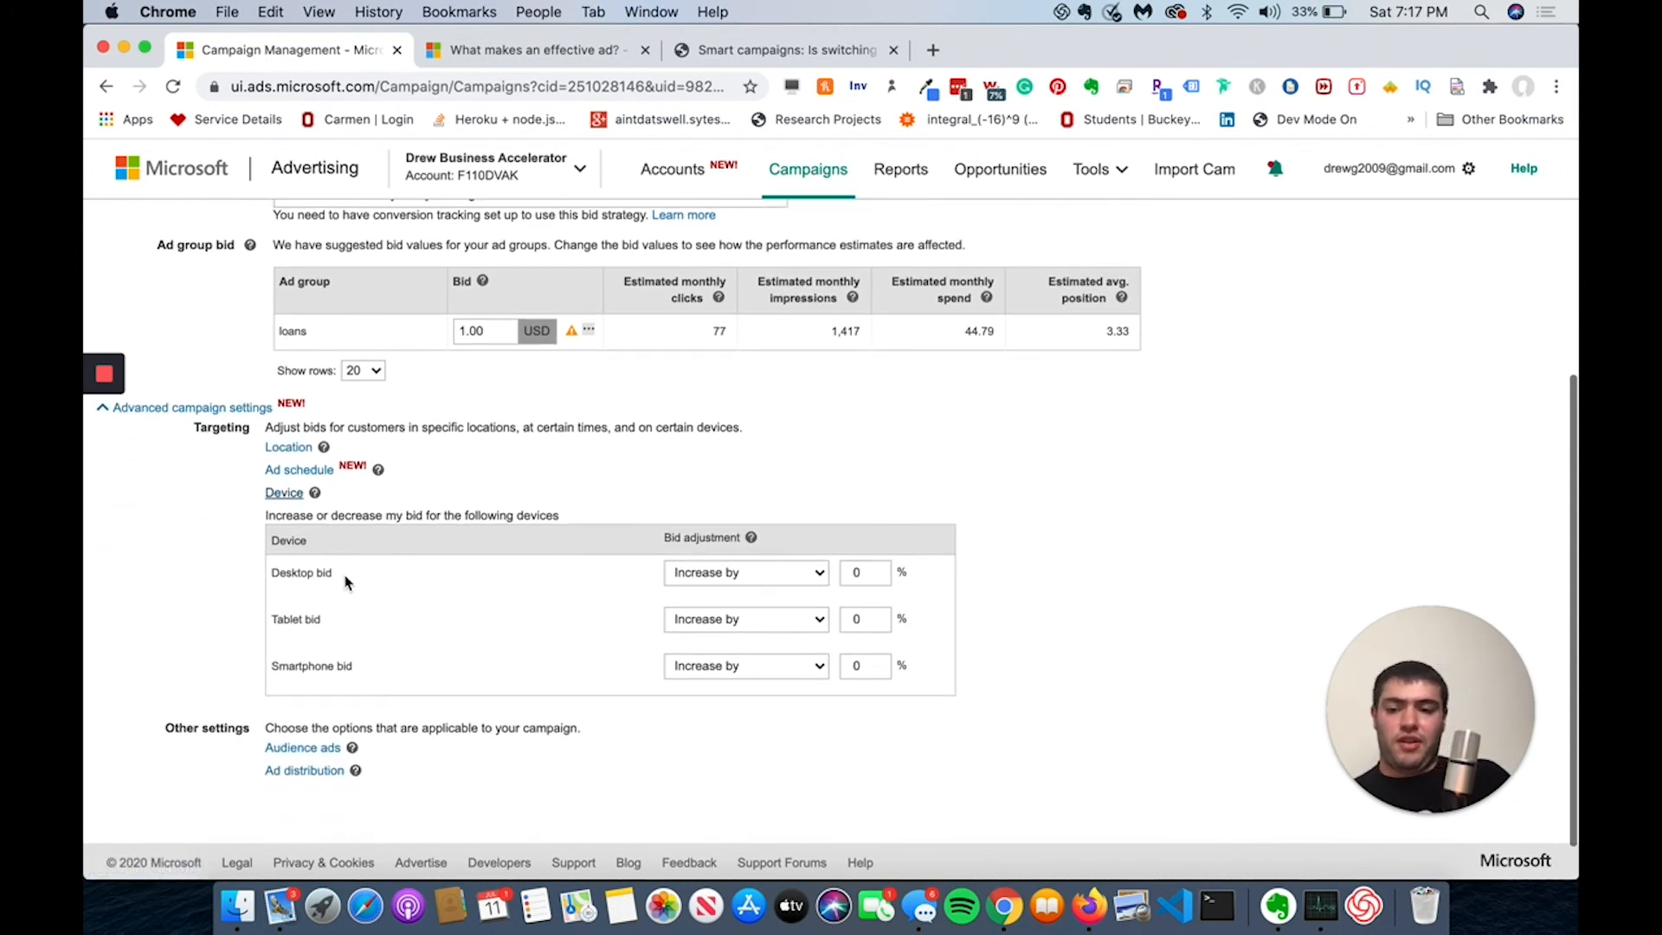
pyautogui.click(289, 447)
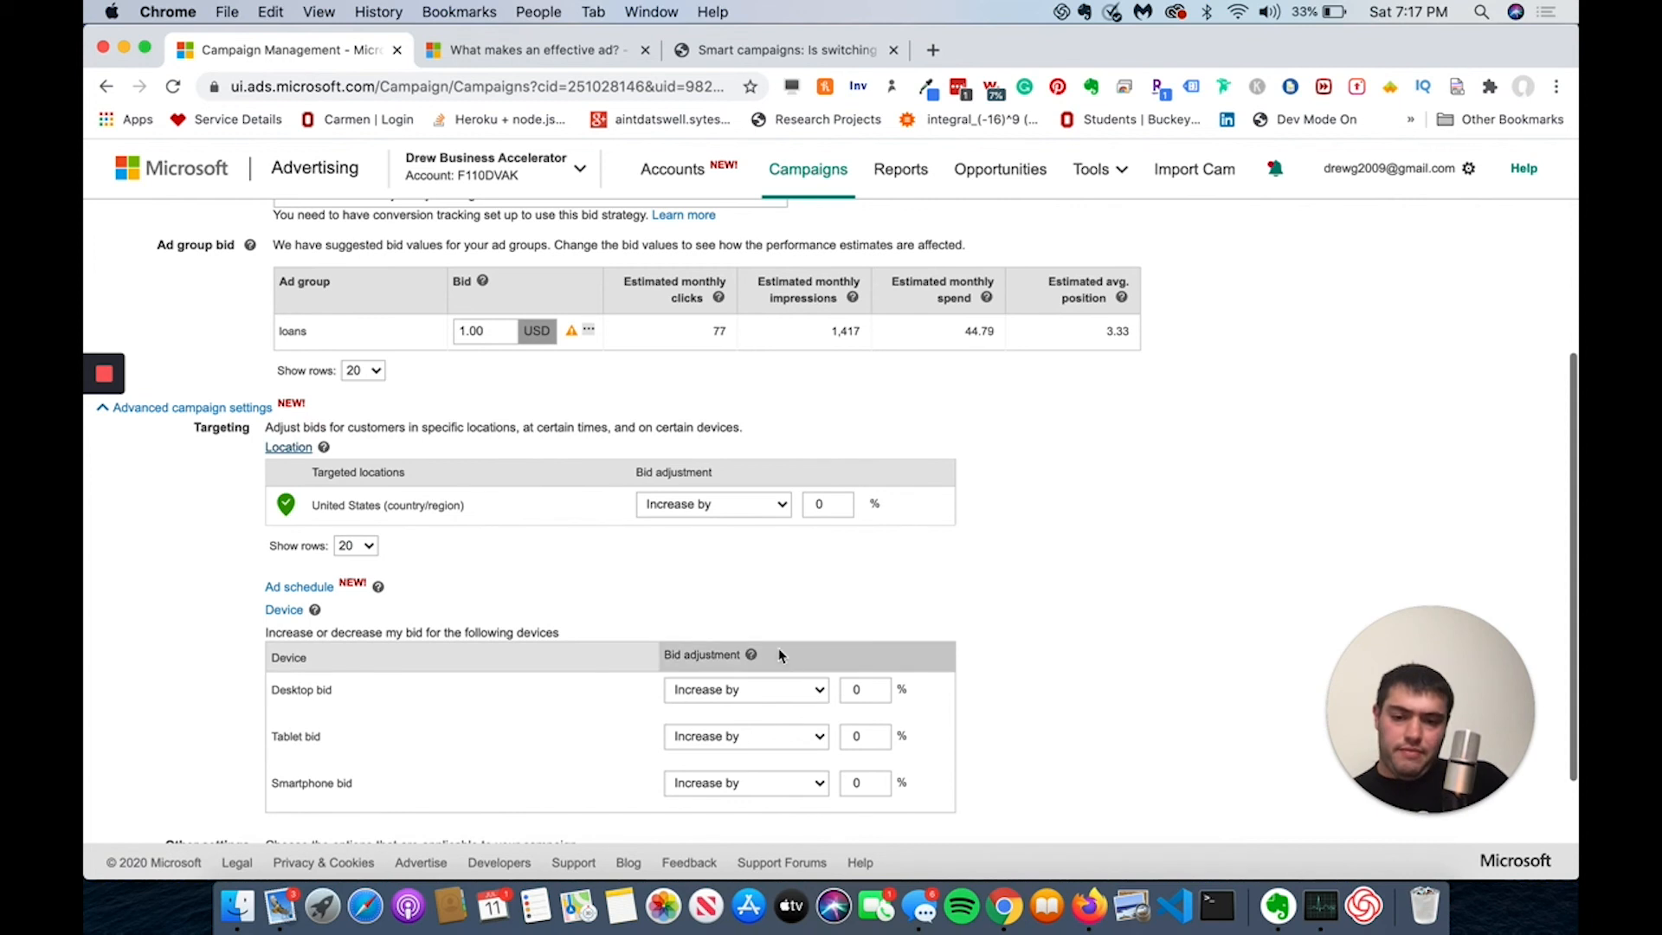
# Set the tablet bid adjustment to decrease by 100%
pyautogui.click(757, 741)
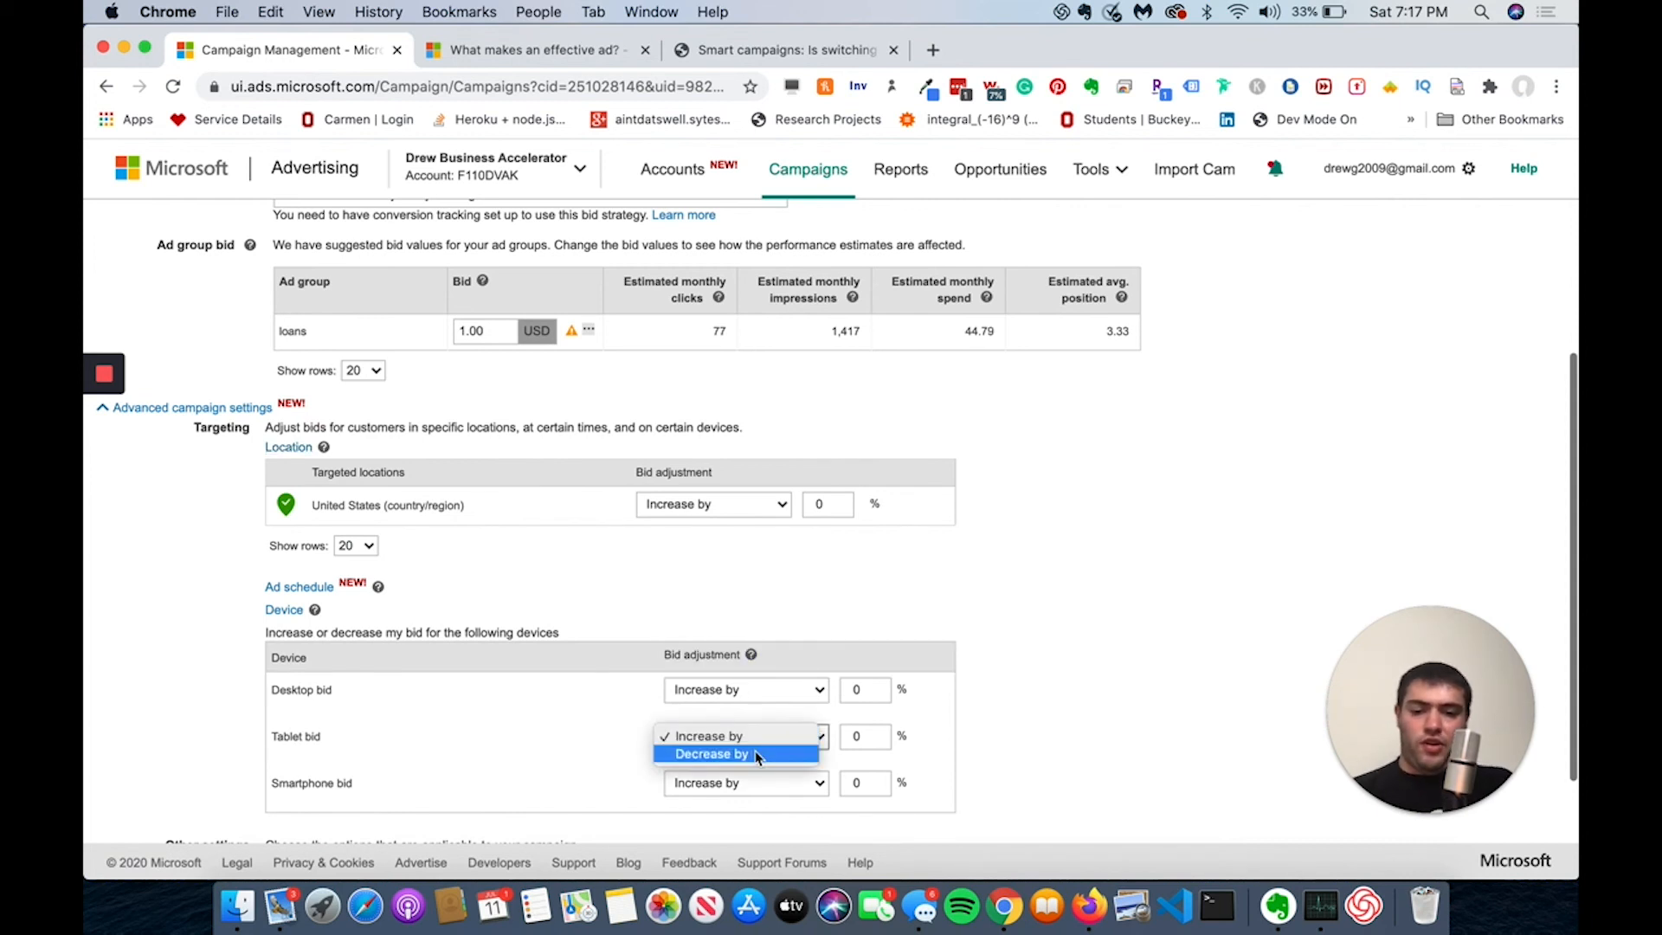
pyautogui.click(760, 753)
pyautogui.click(867, 740)
pyautogui.write('100')
pyautogui.click(1119, 667)
# Set the smartphone bid adjustment to increase by 50%
pyautogui.scroll(-2, 814, 703)
pyautogui.click(875, 695)
pyautogui.write('50')
pyautogui.click(992, 705)
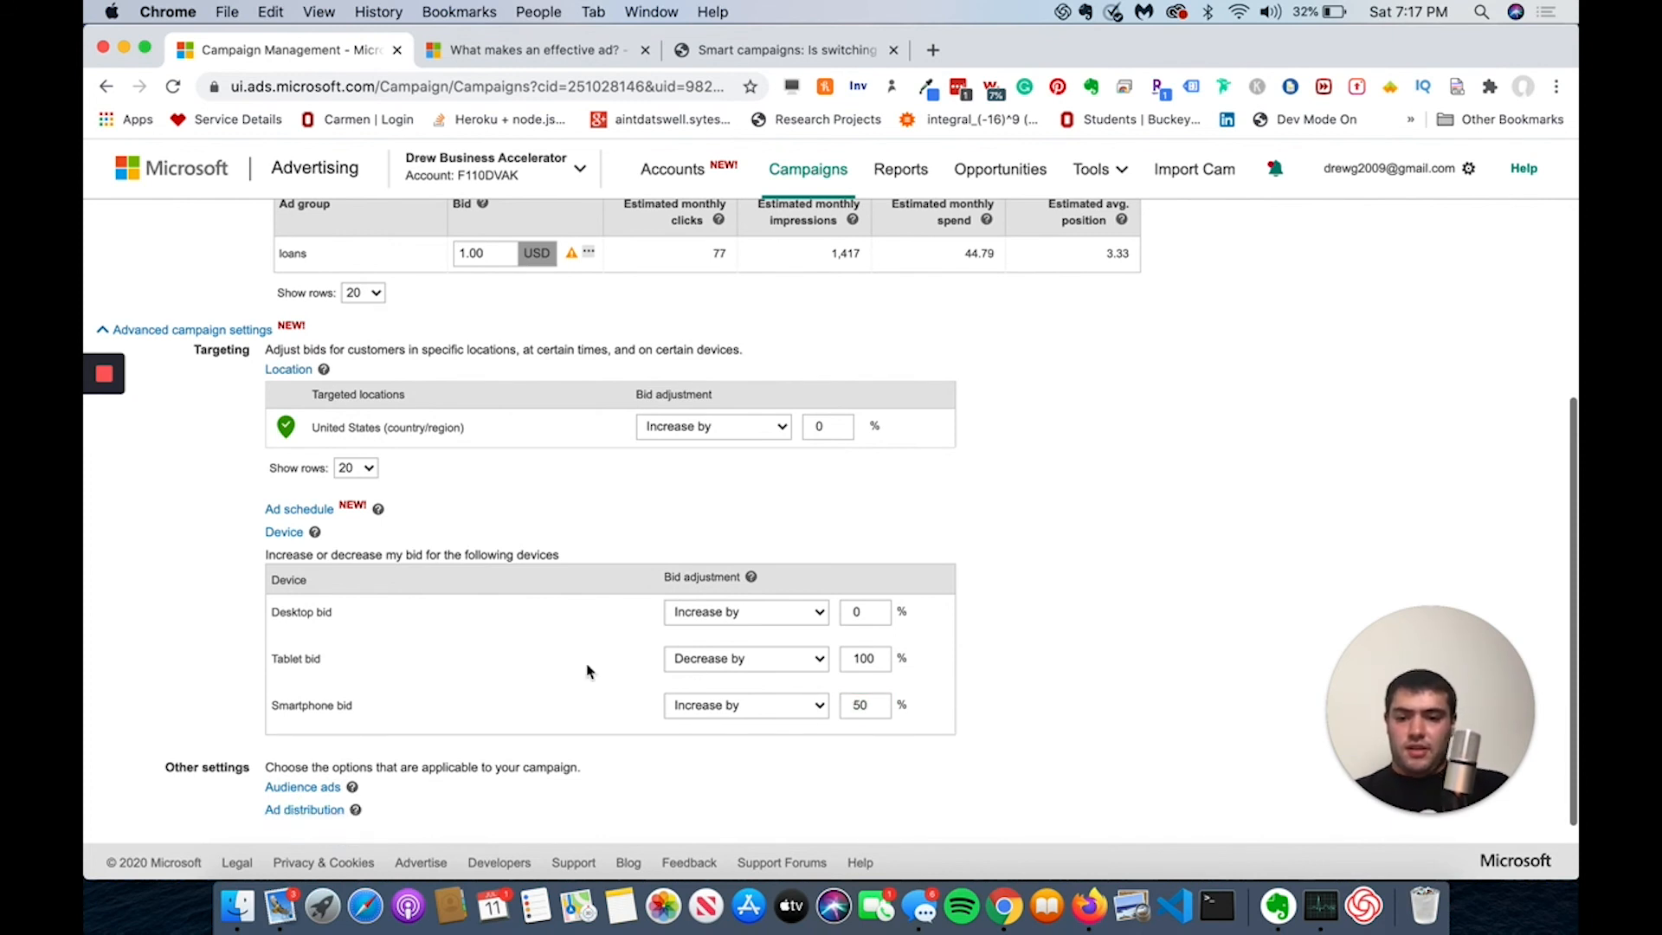
# Save the budget and bid settings to create the campaign and dismiss the policy review notice
pyautogui.scroll(-2, 587, 671)
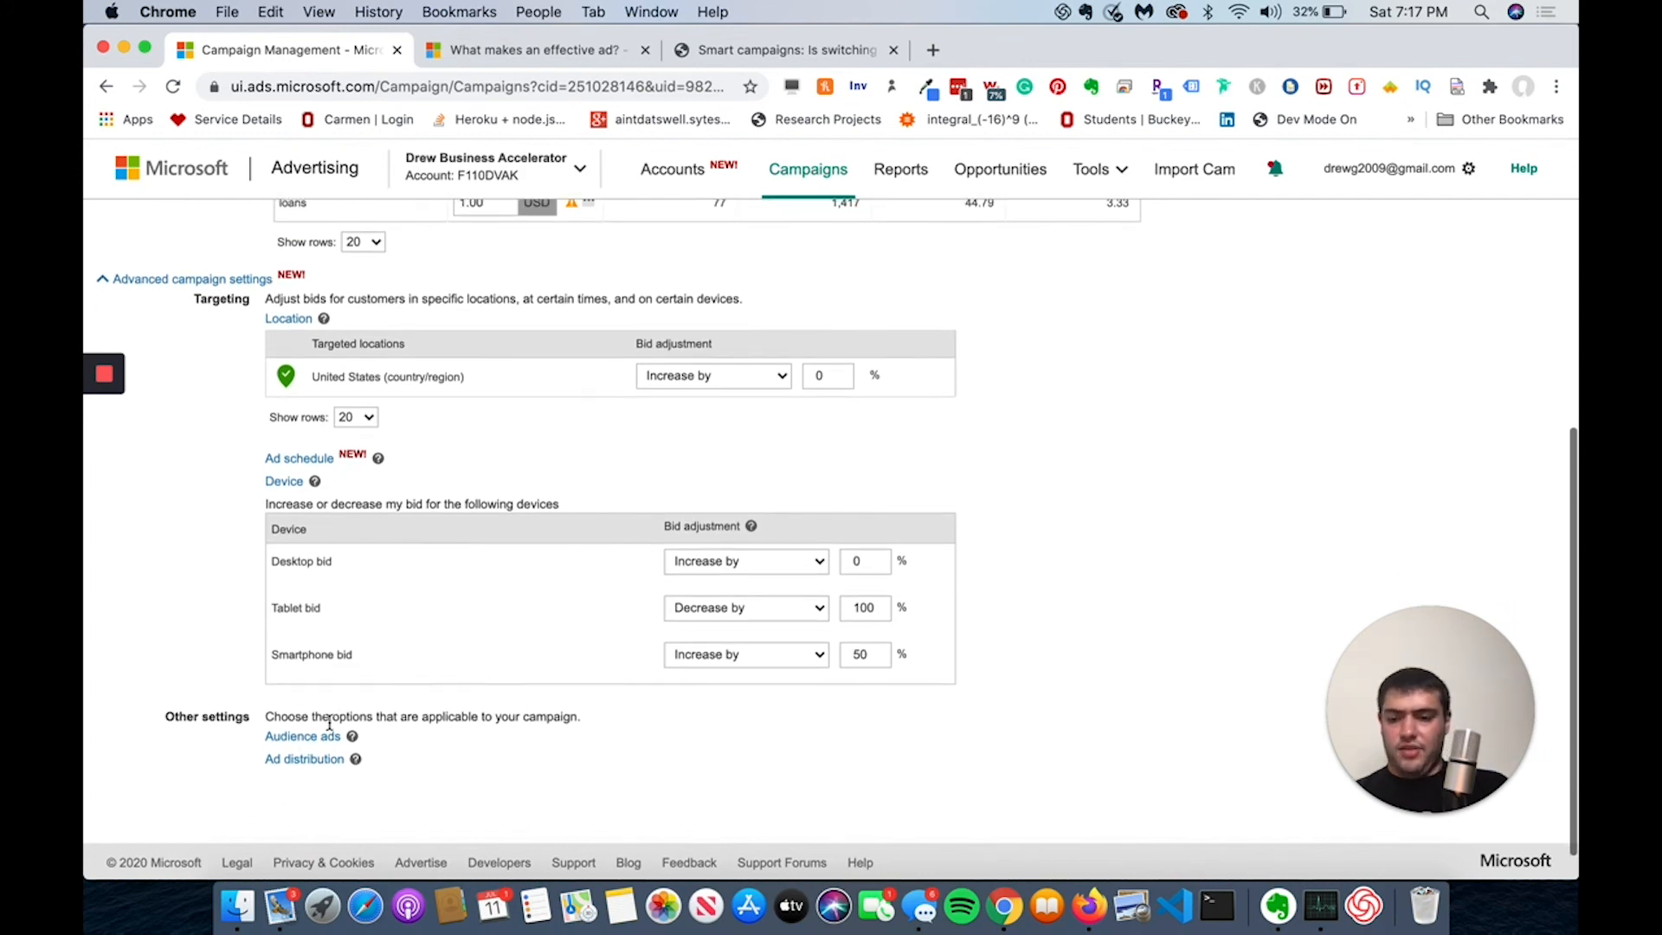
pyautogui.scroll(-2, 319, 742)
pyautogui.click(137, 813)
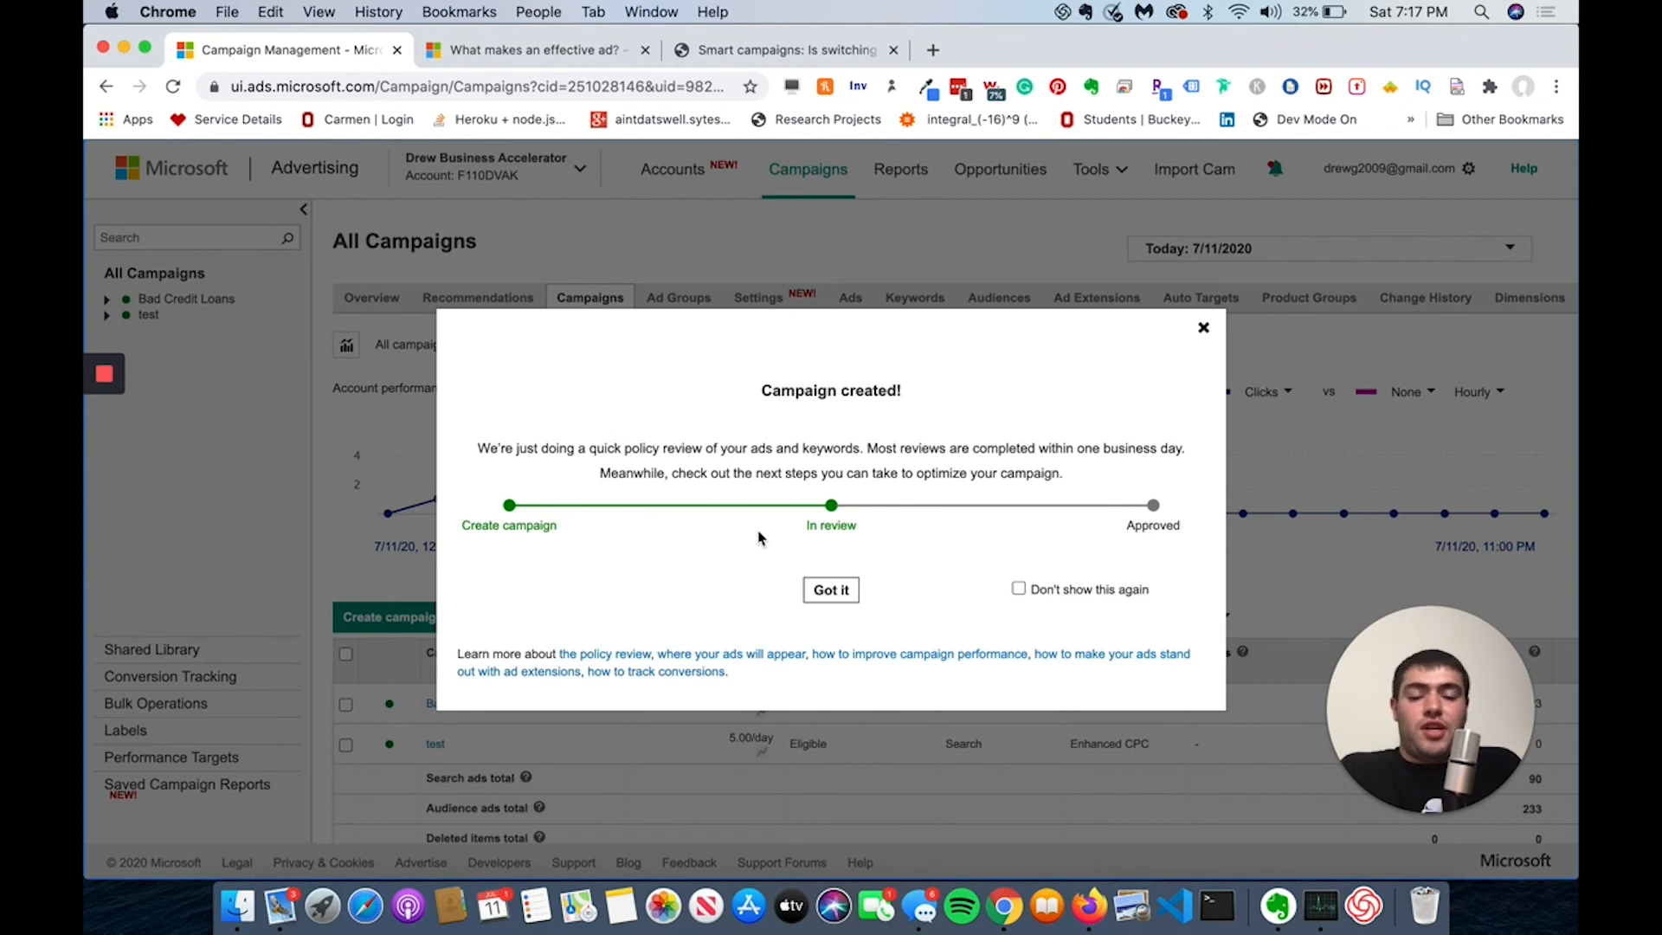
pyautogui.click(833, 589)
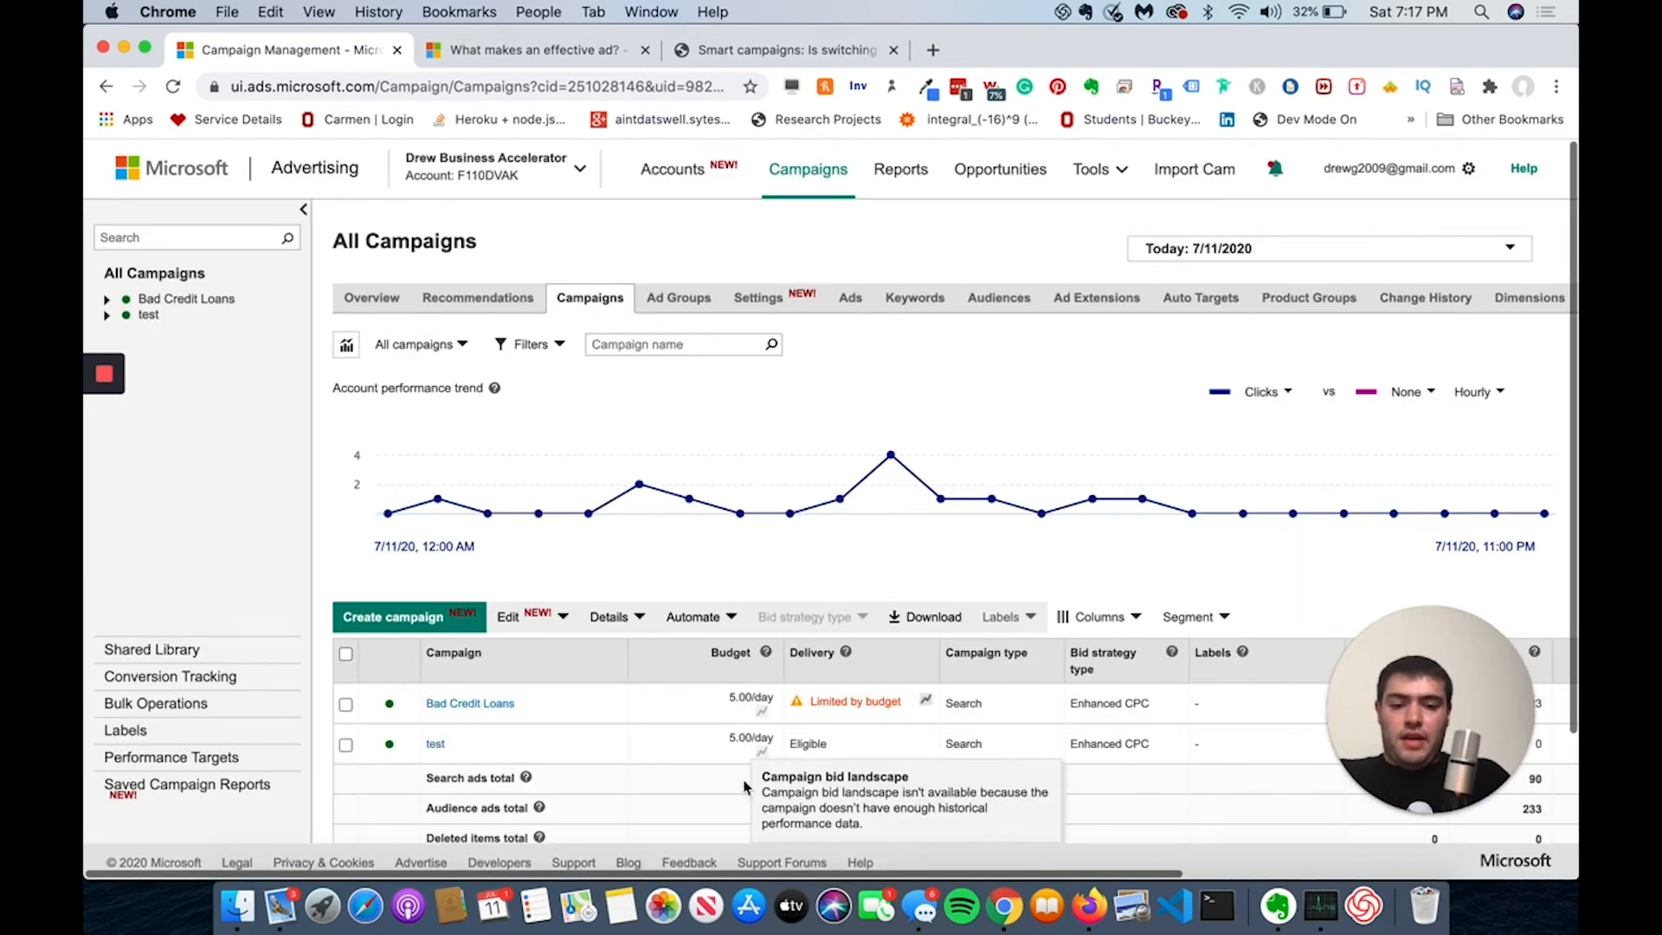
# Open the test campaign from the campaign list and examine the keywords of its loans ad group
pyautogui.scroll(-4, 716, 772)
pyautogui.hscroll(1, 716, 772)
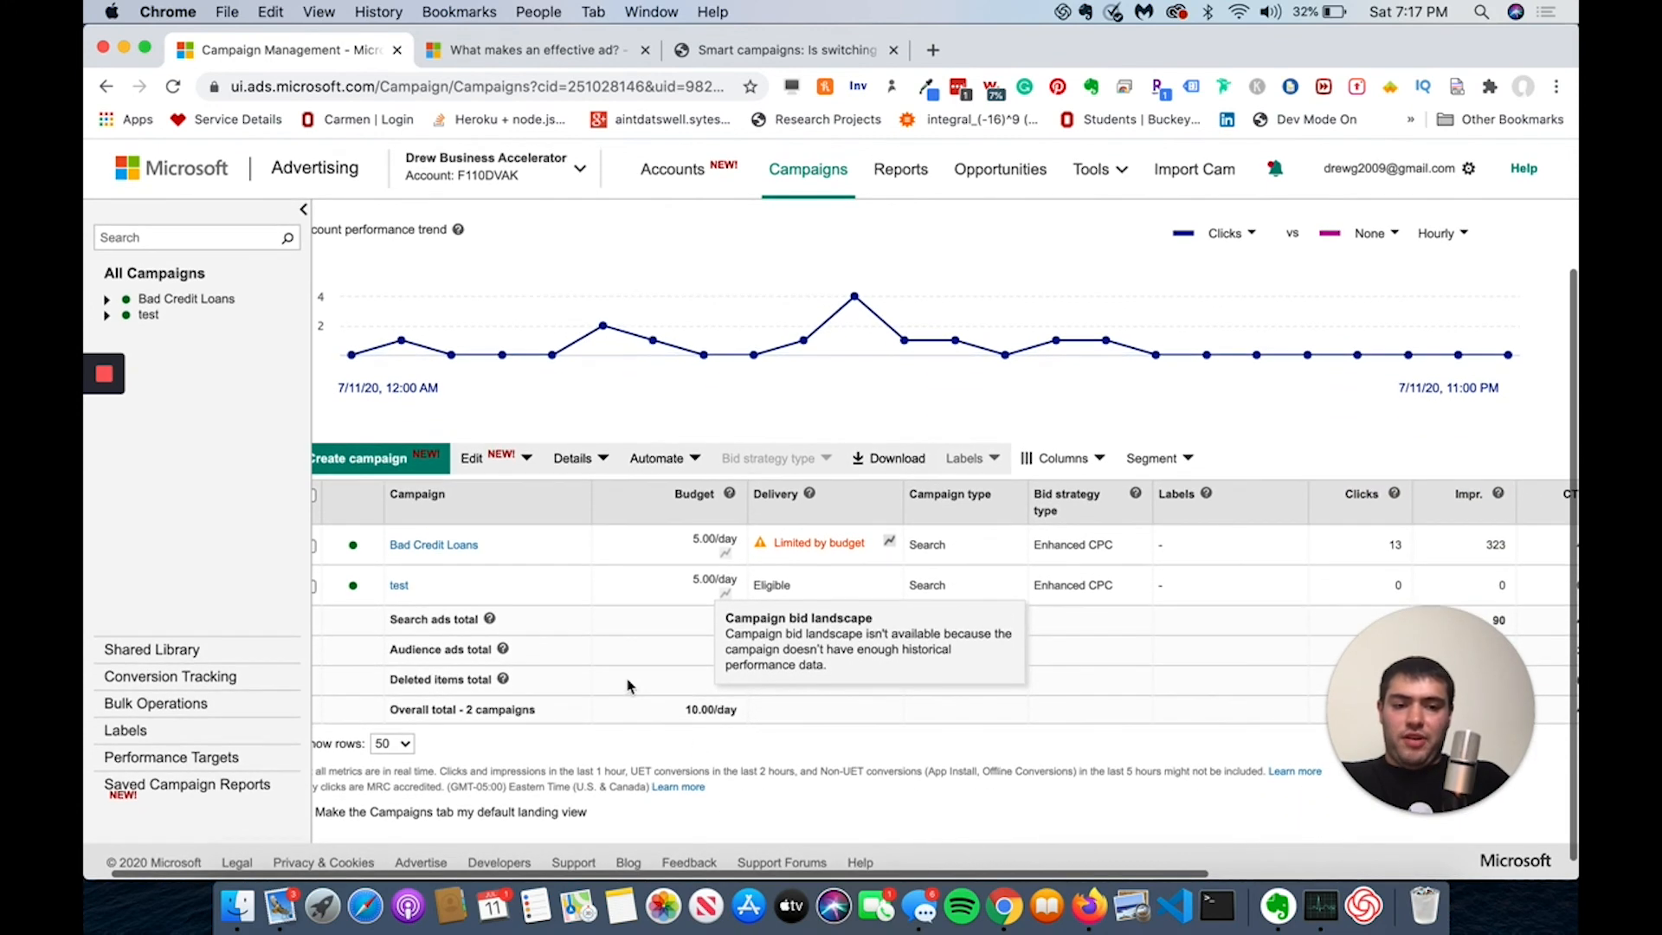
pyautogui.scroll(1, 1039, 390)
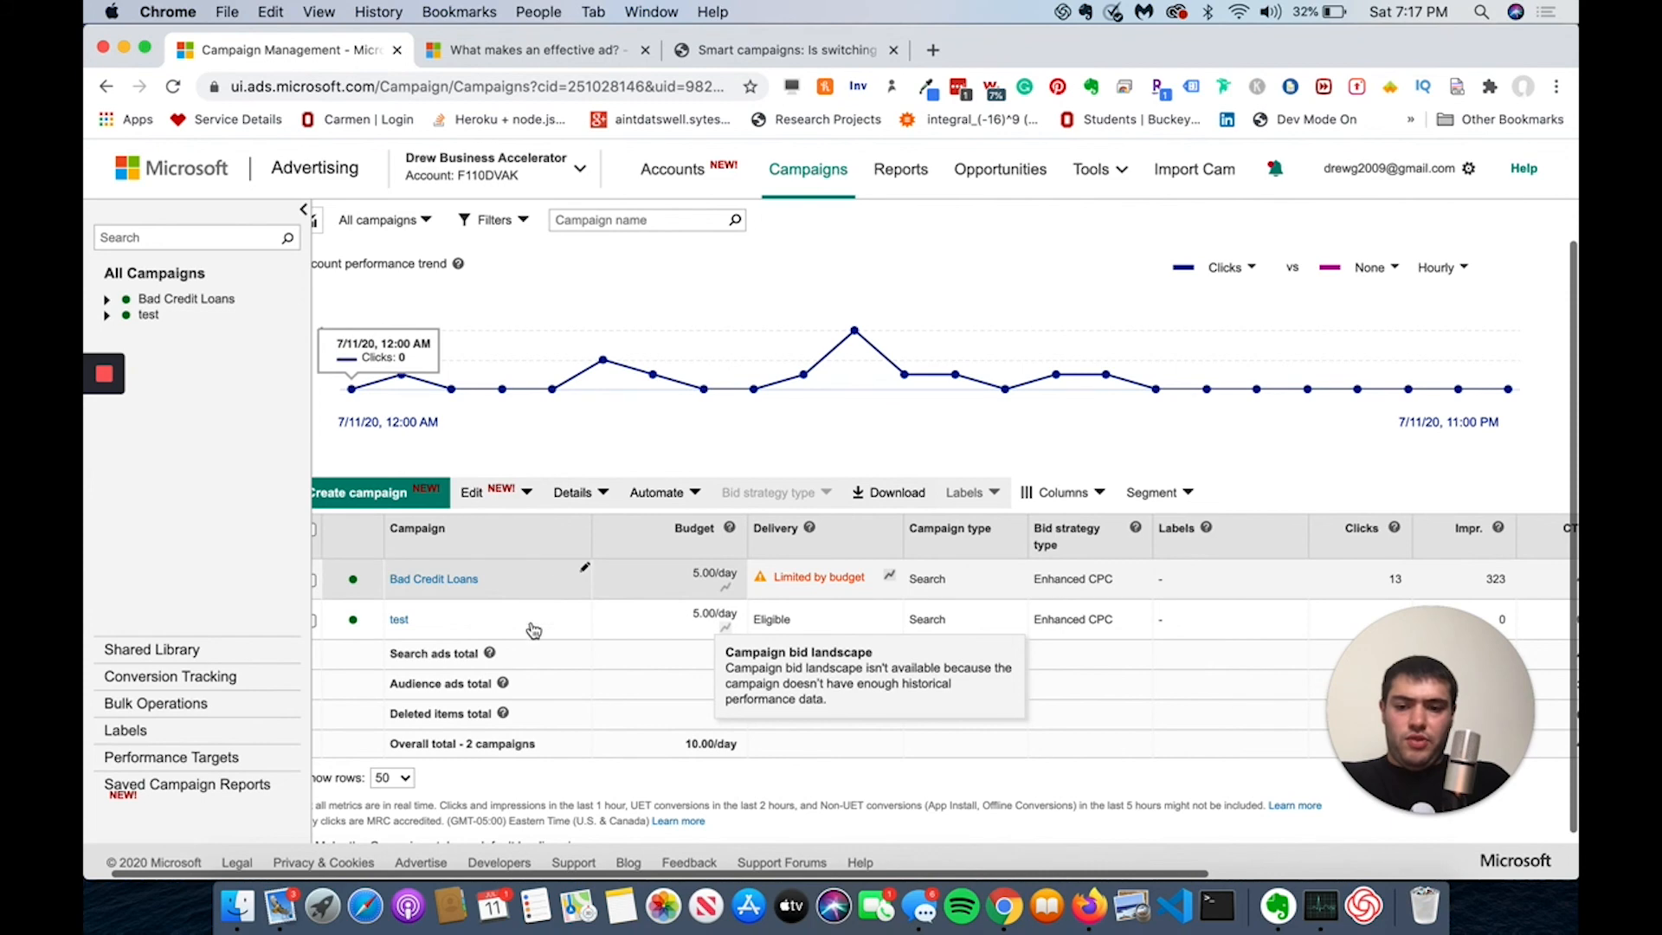
pyautogui.click(399, 620)
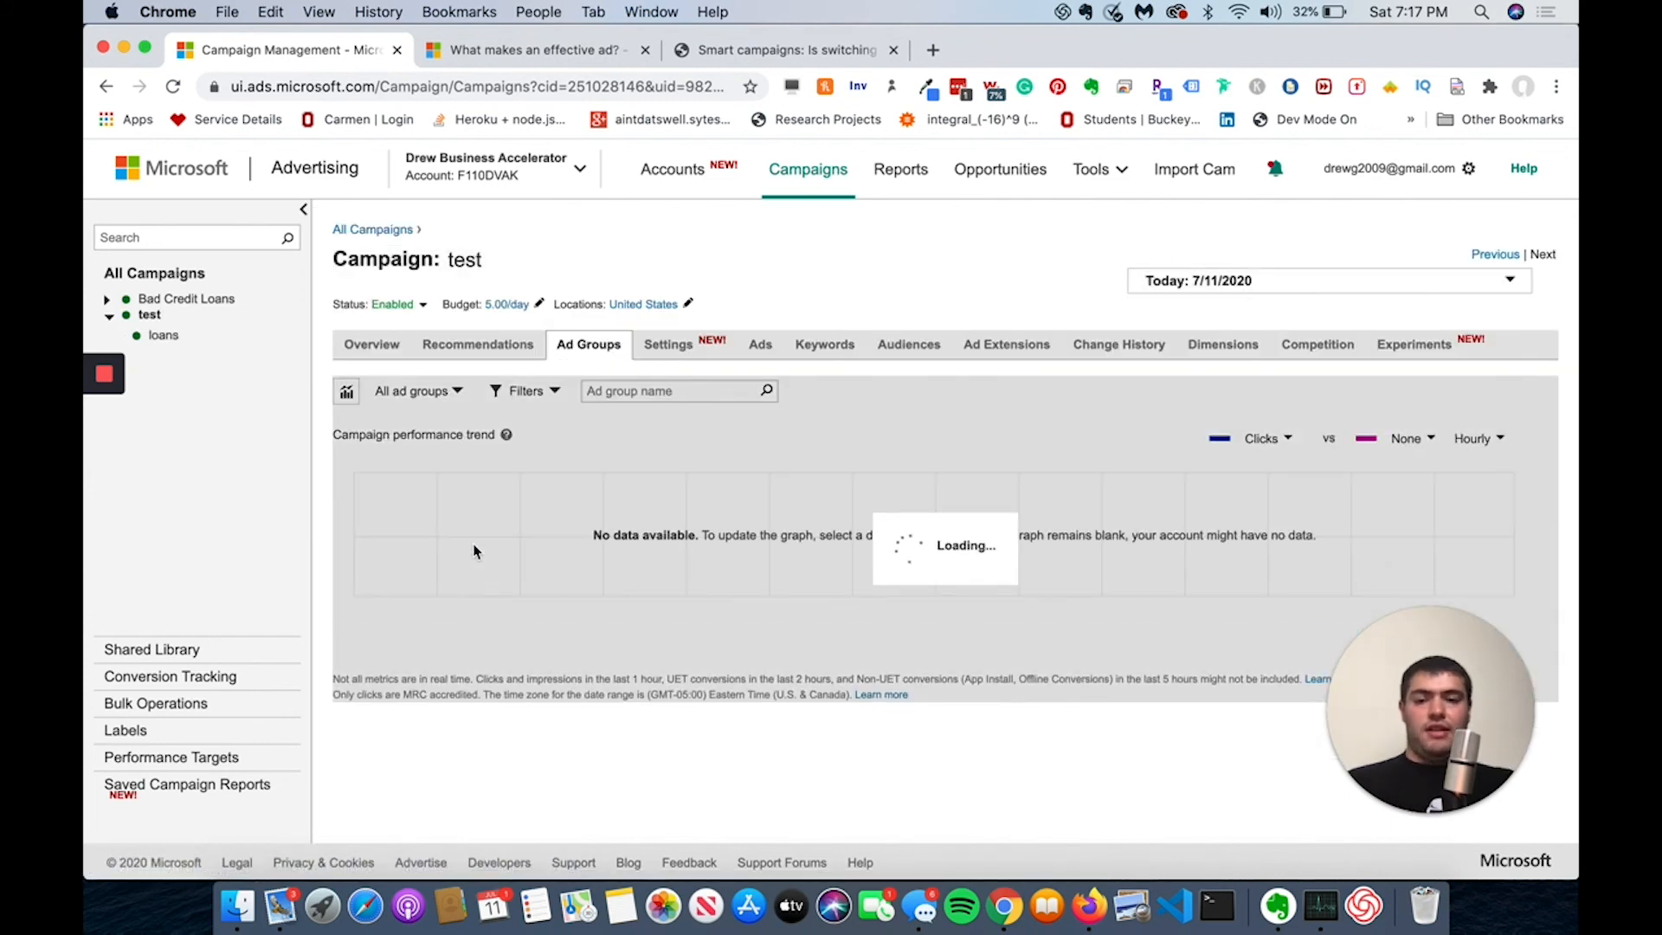
pyautogui.scroll(-1, 472, 606)
pyautogui.click(455, 710)
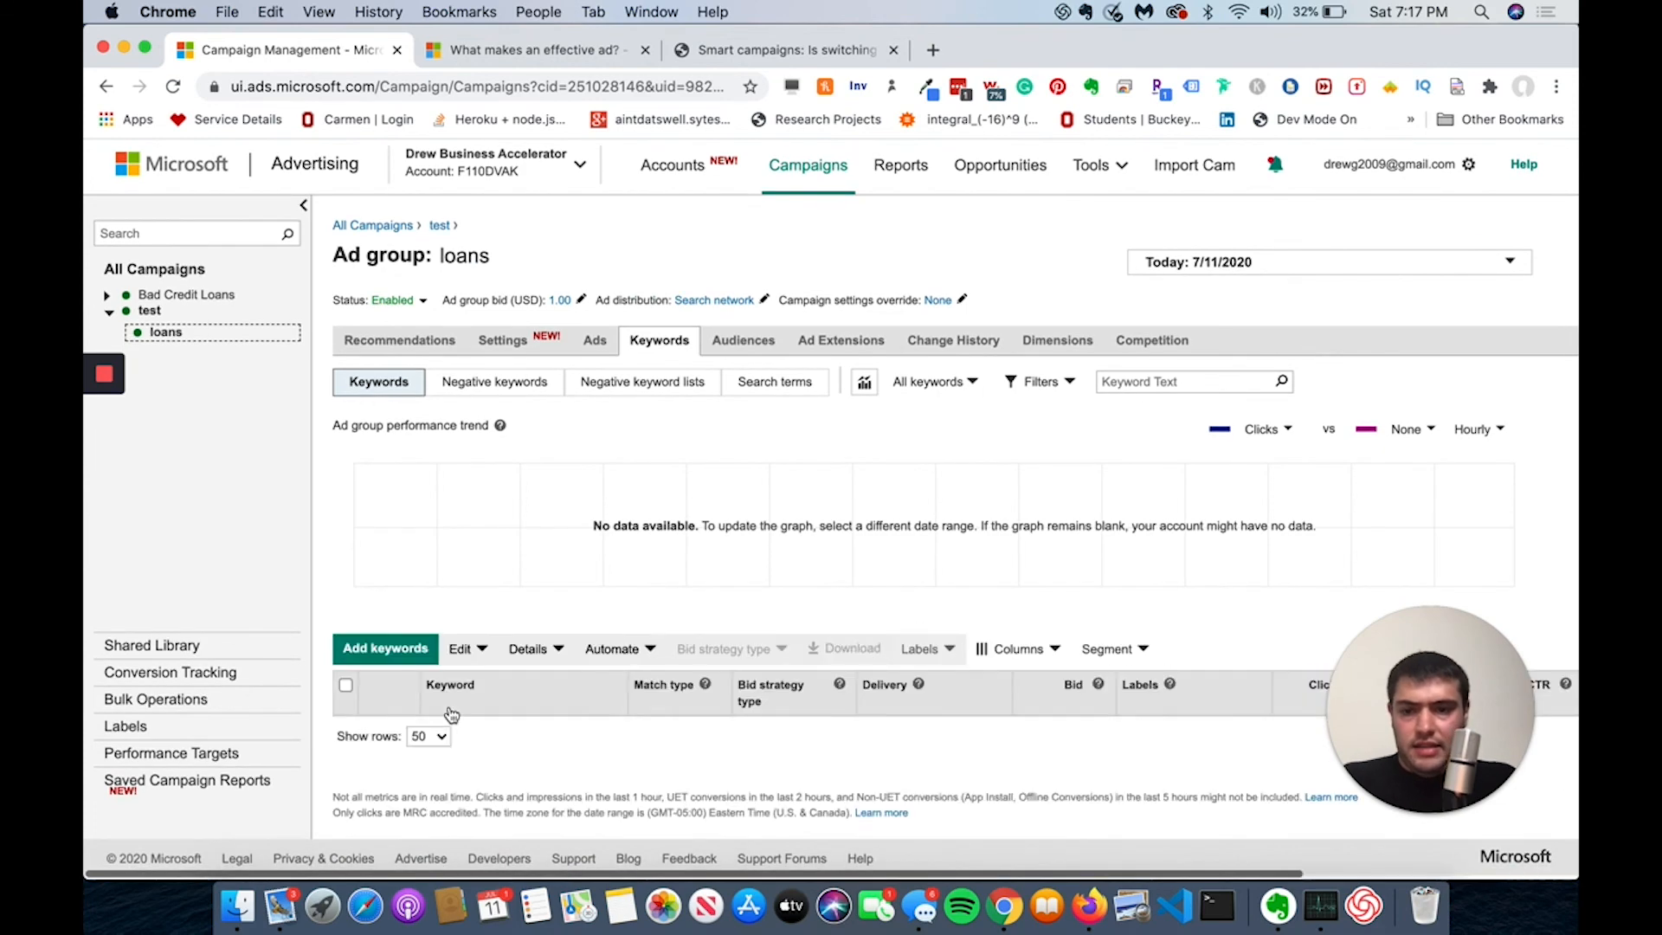
pyautogui.scroll(-2, 433, 675)
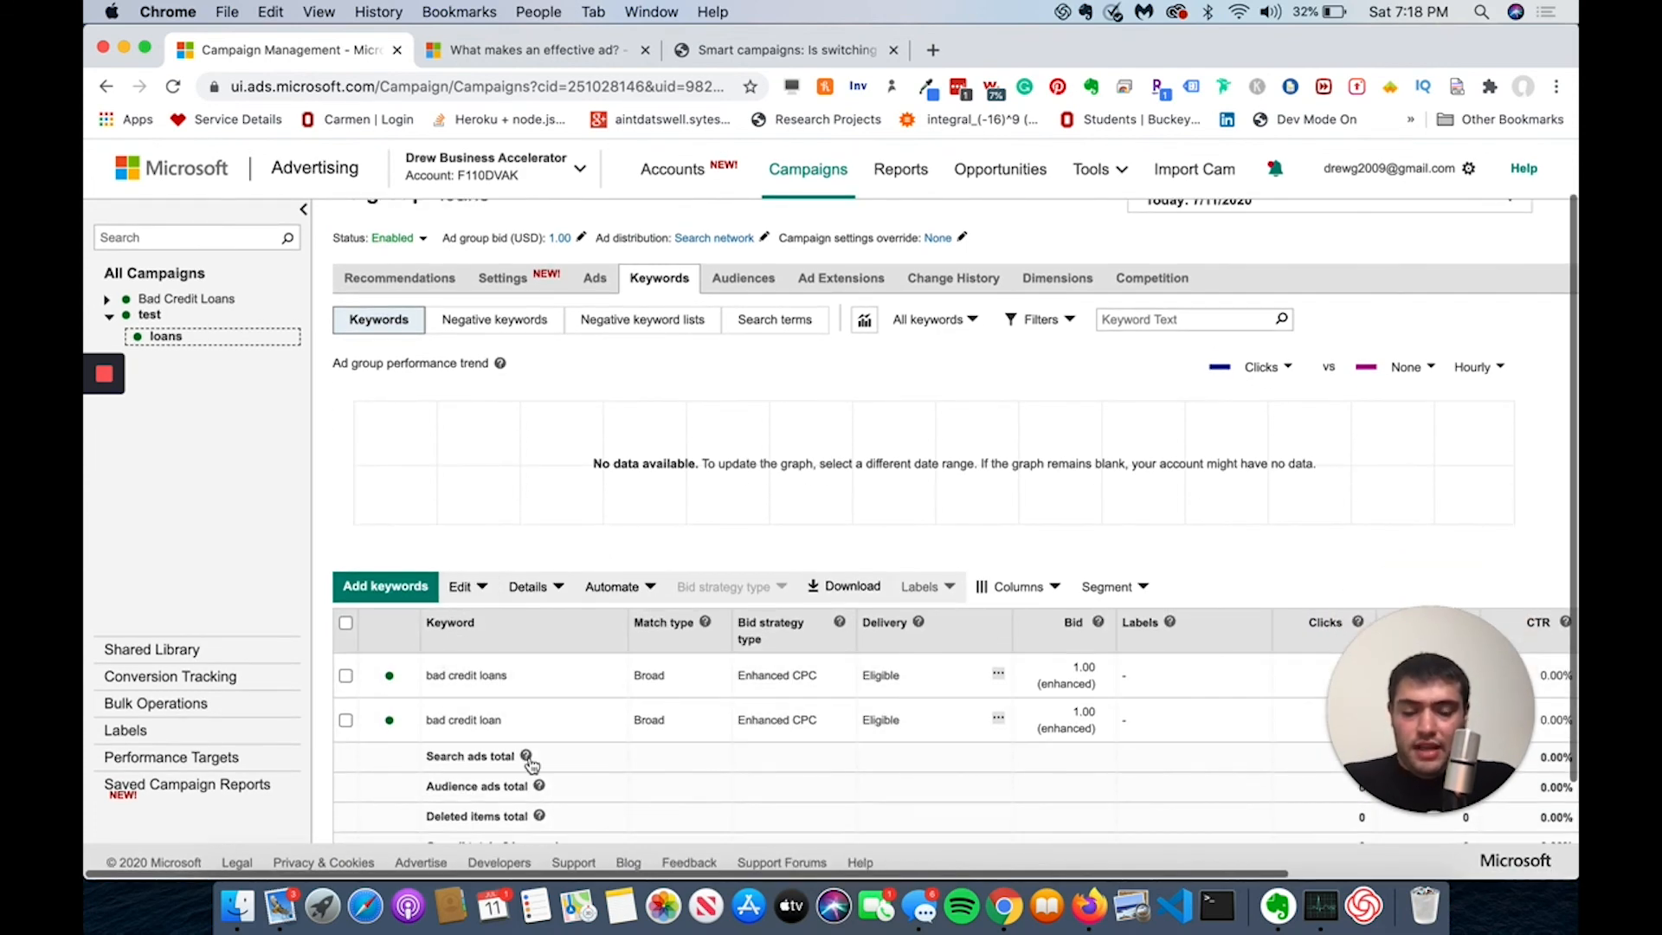